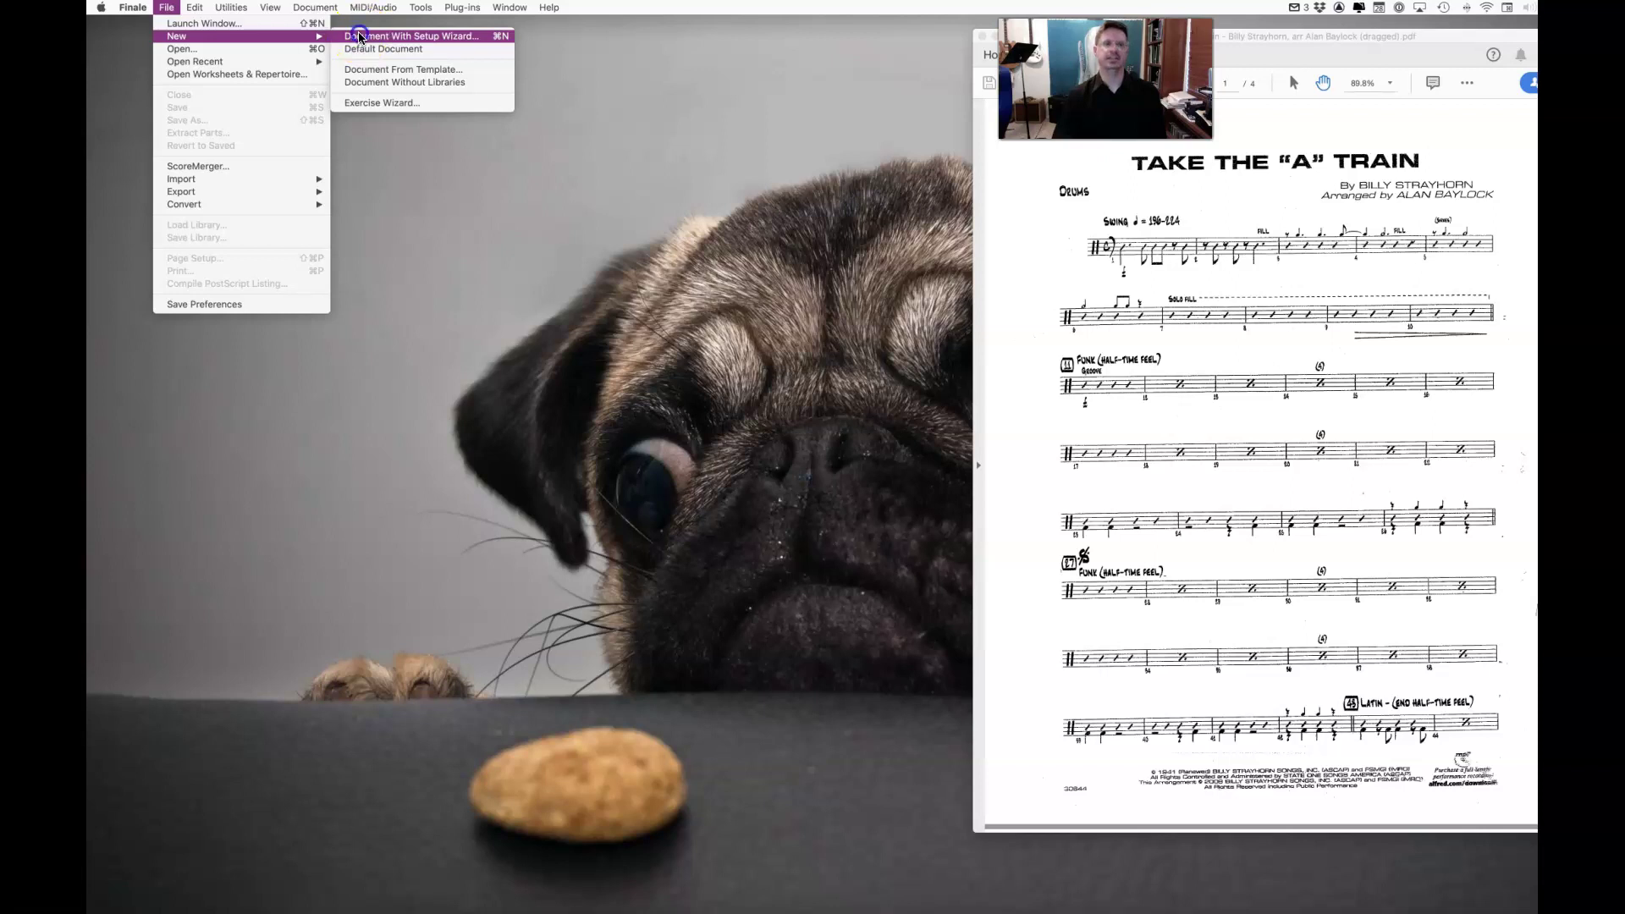
Move the setup wizard clear of the PDF and examine all four pages of the "Take the 'A' Train" drum part.
drag(952, 174, 638, 181)
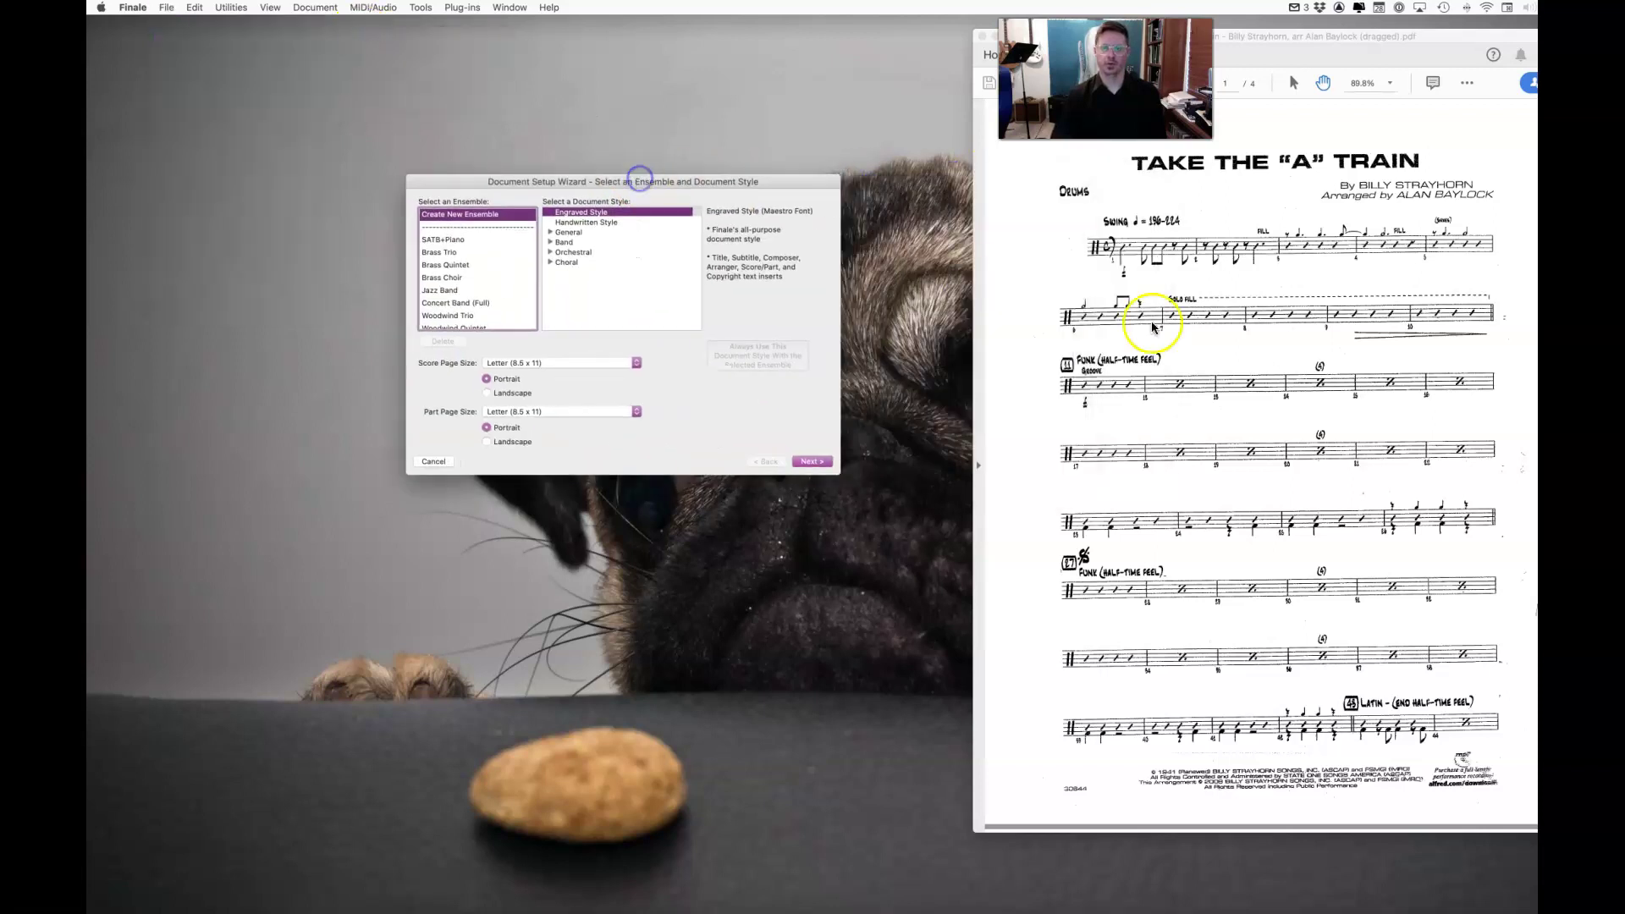
click(1273, 395)
scroll(1296, 338, down, 2)
scroll(1296, 339, up, 2)
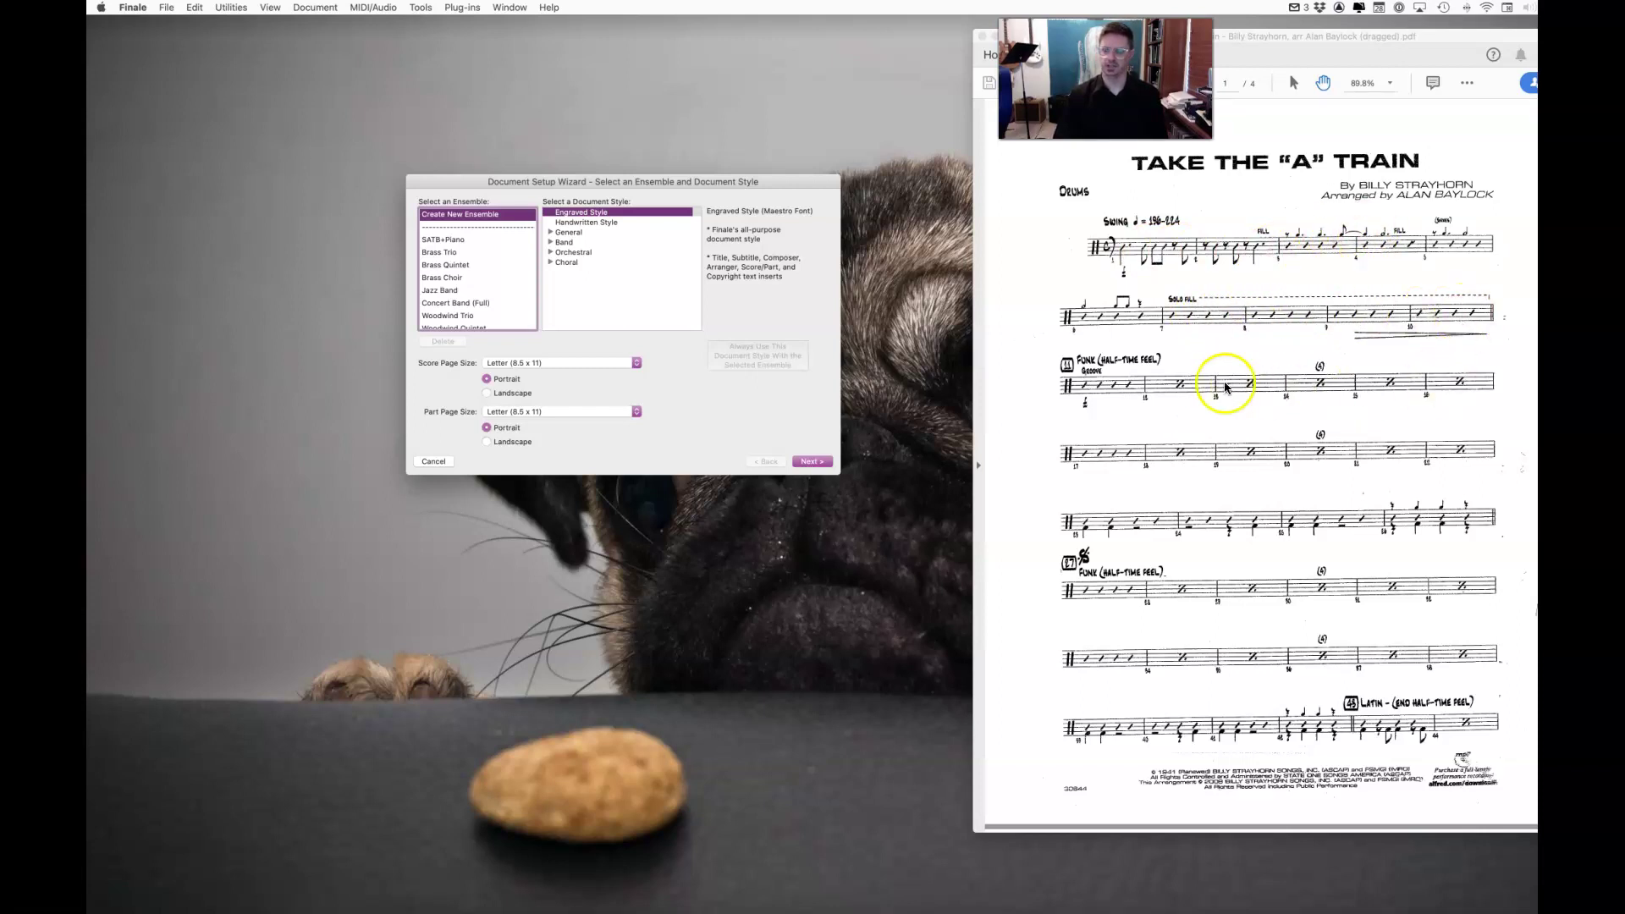
scroll(1355, 396, down, 15)
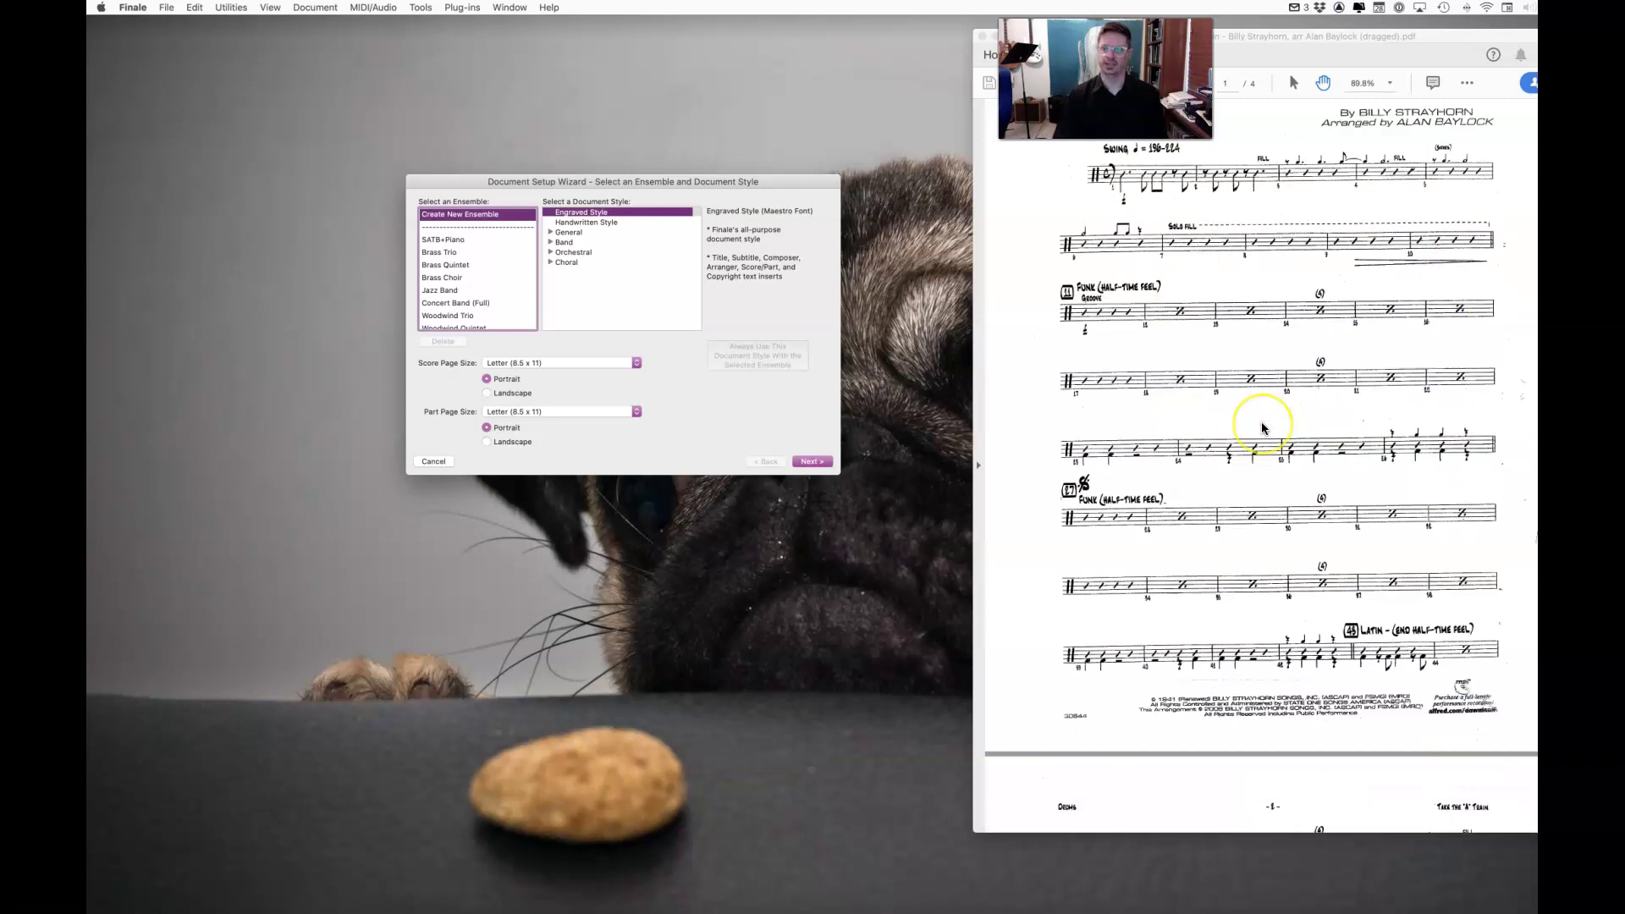
scroll(1262, 428, down, 8)
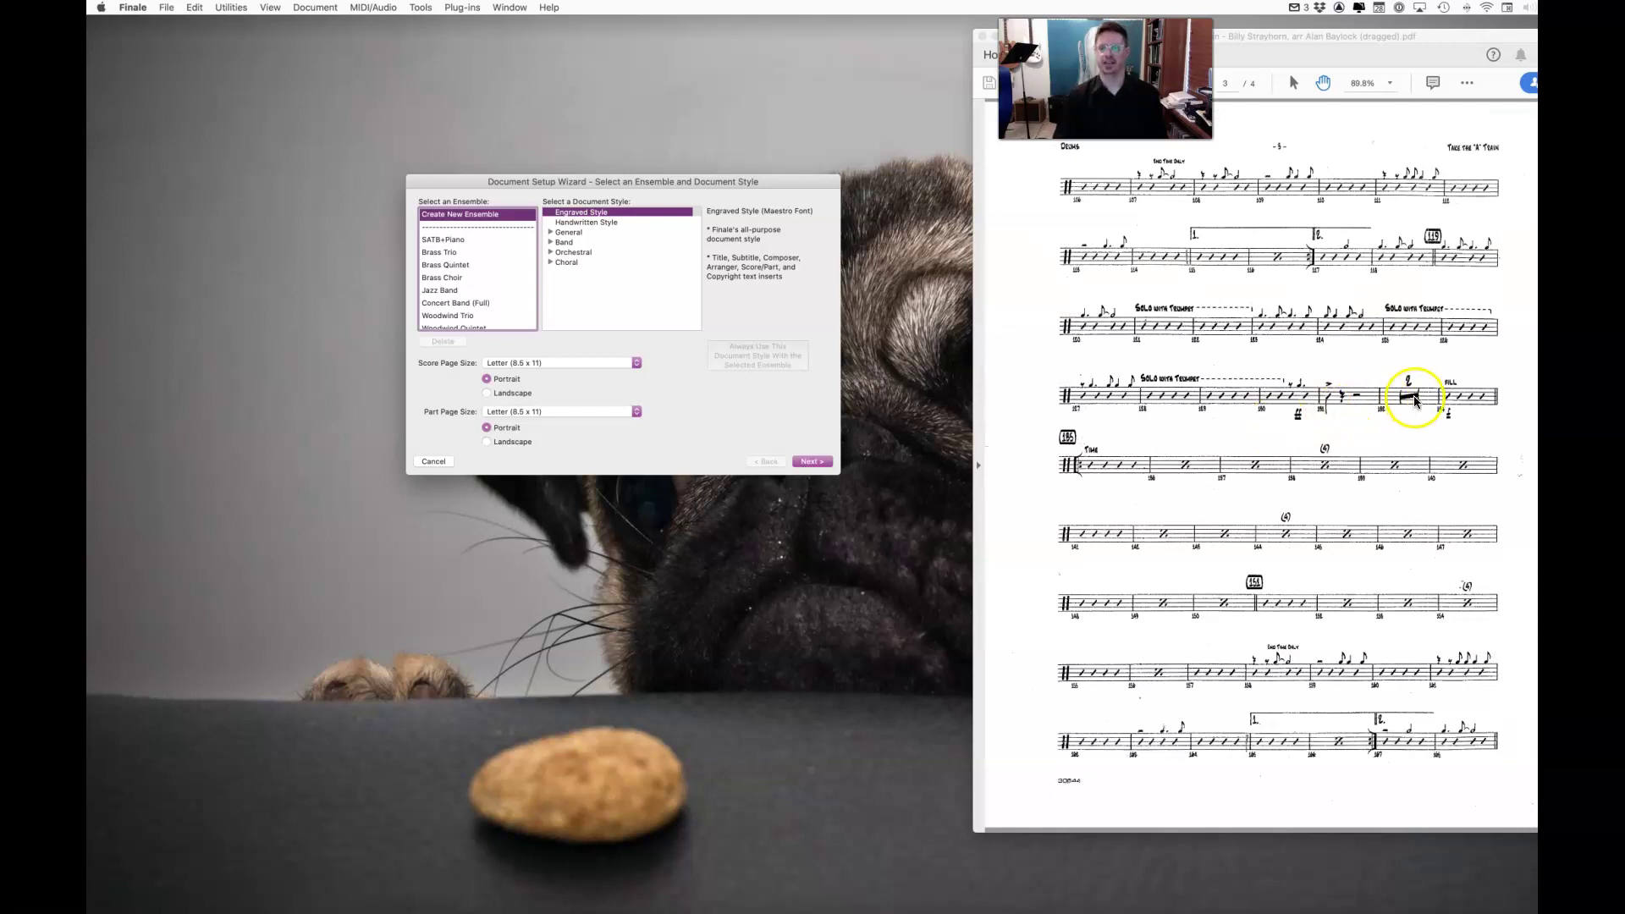
scroll(1326, 479, down, 10)
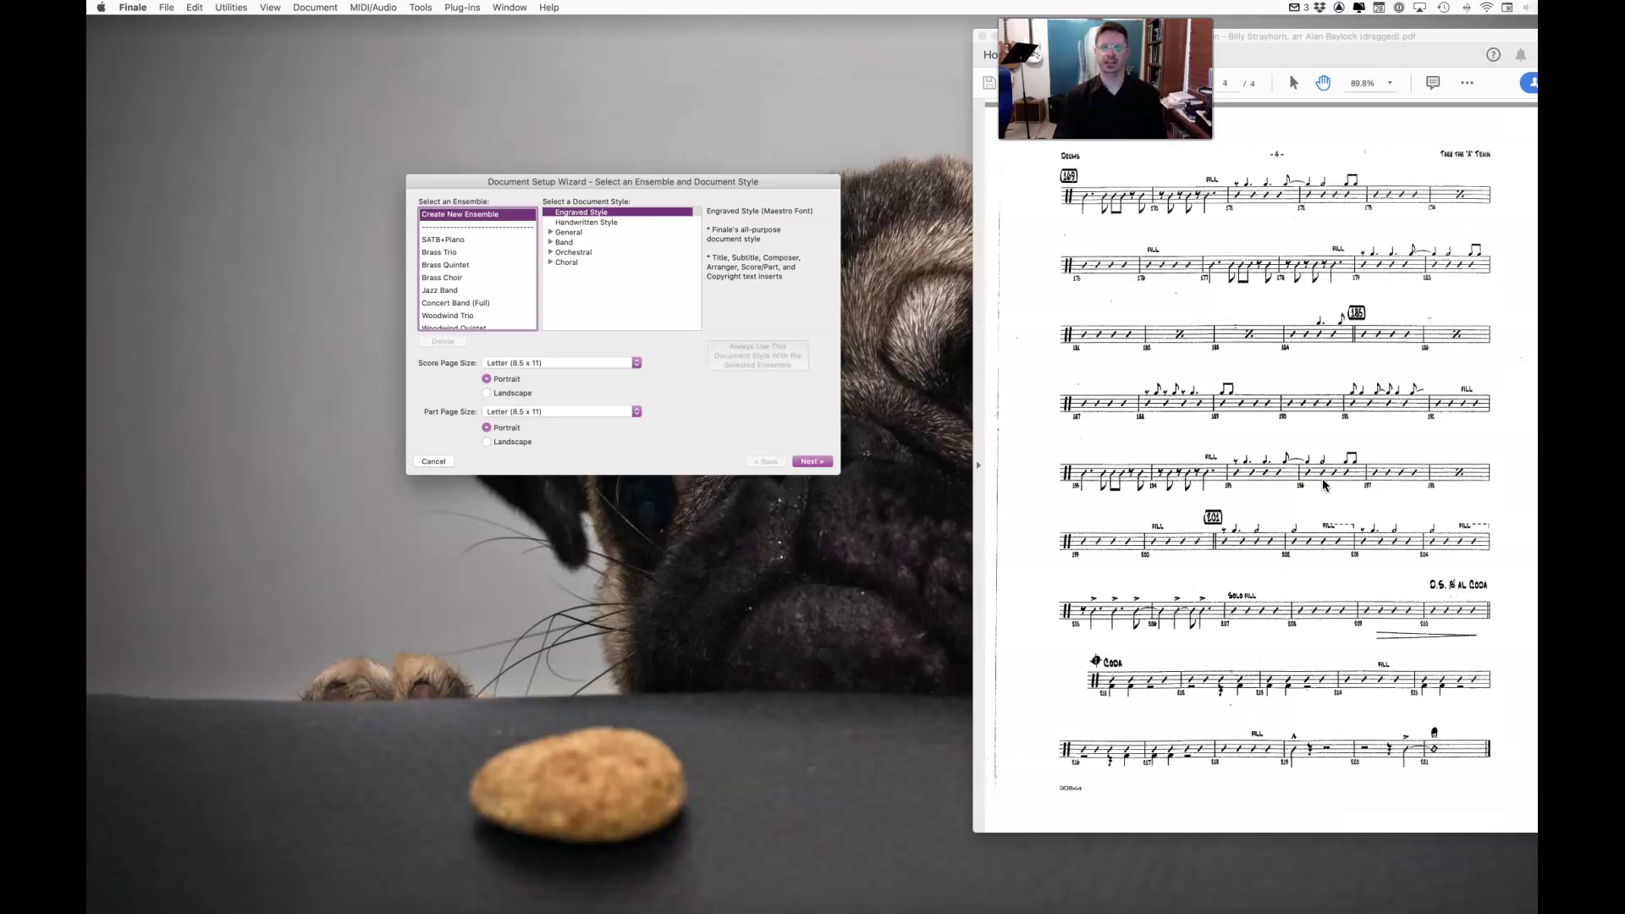
scroll(1322, 479, up, 20)
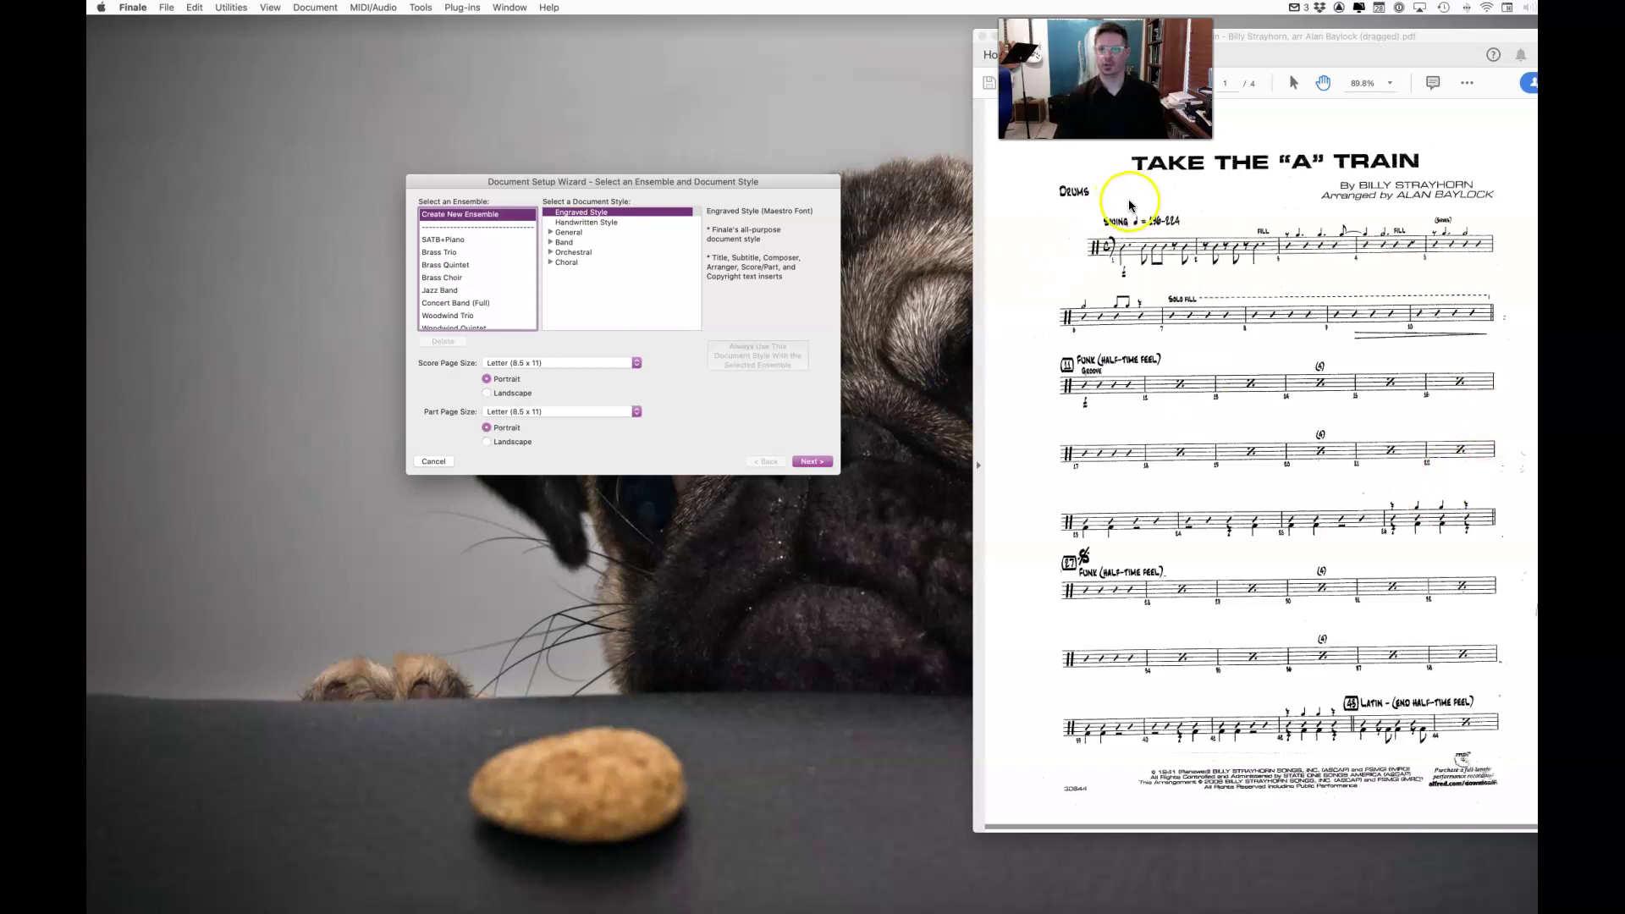
scroll(1253, 301, down, 2)
scroll(1252, 301, down, 5)
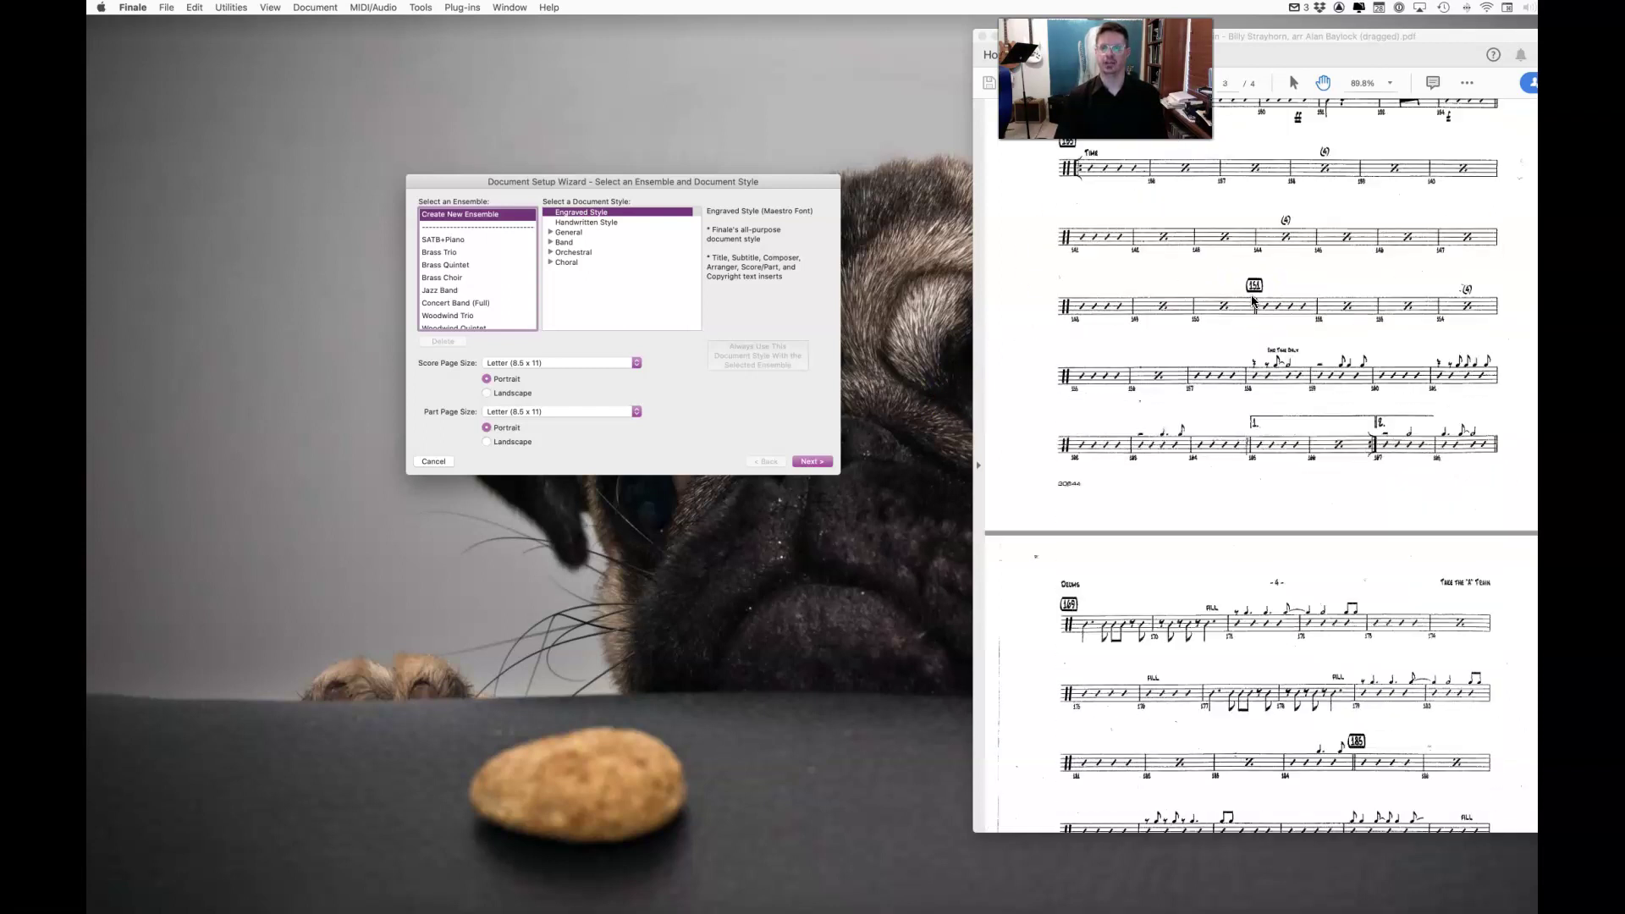
scroll(1252, 300, up, 6)
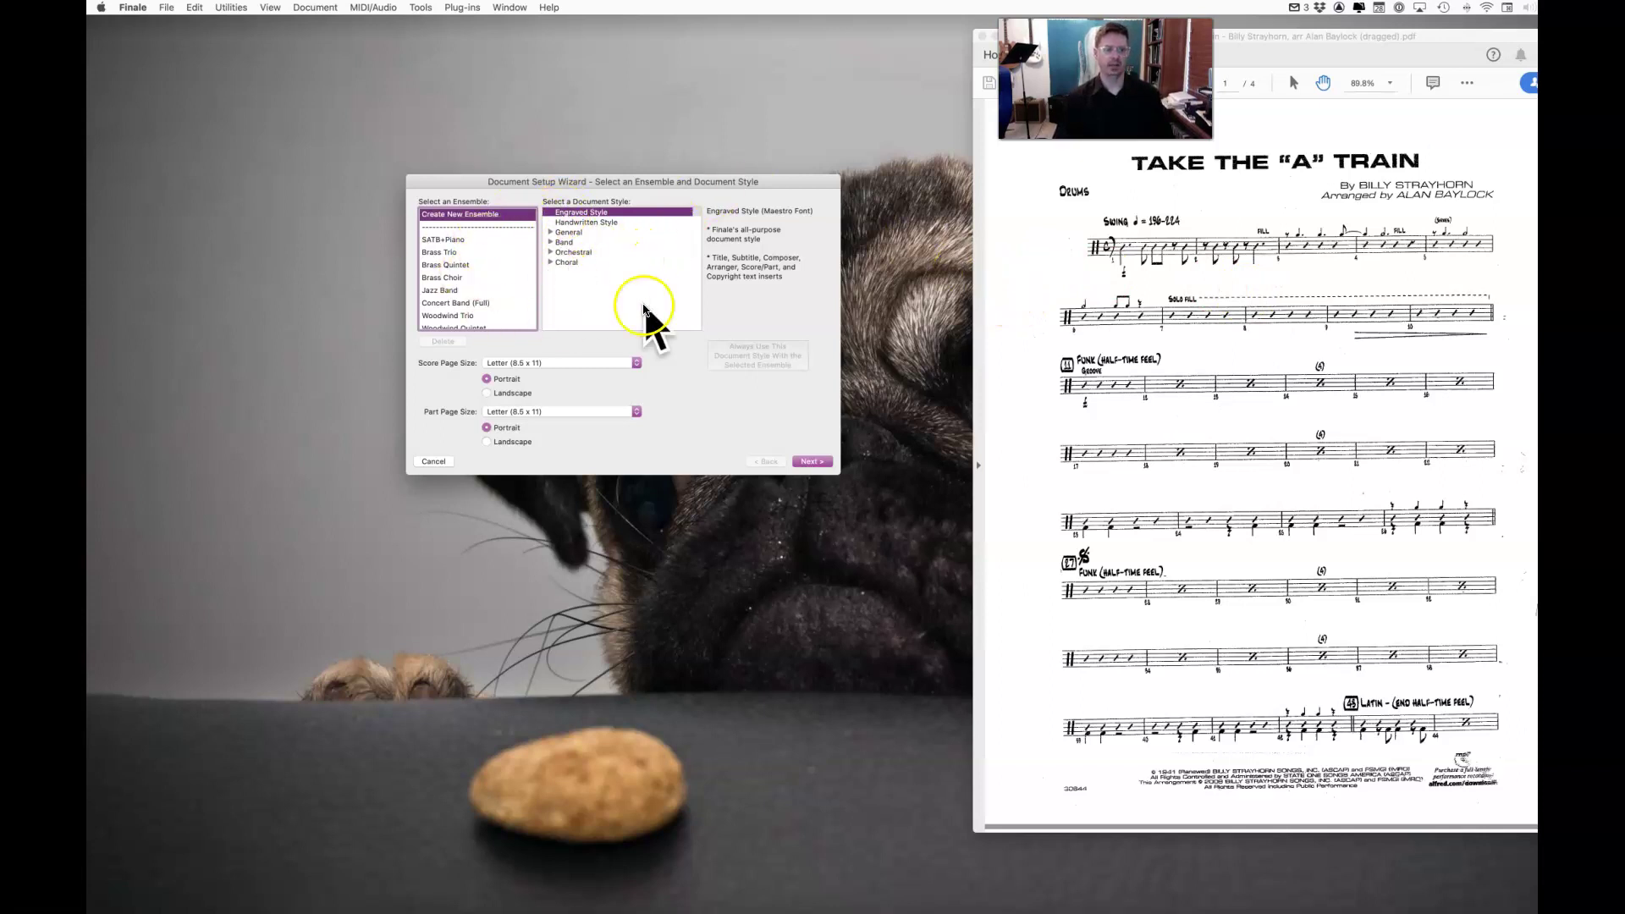
Choose the Jazz Band document style for the new ensemble and continue to instrument selection.
click(550, 242)
click(583, 252)
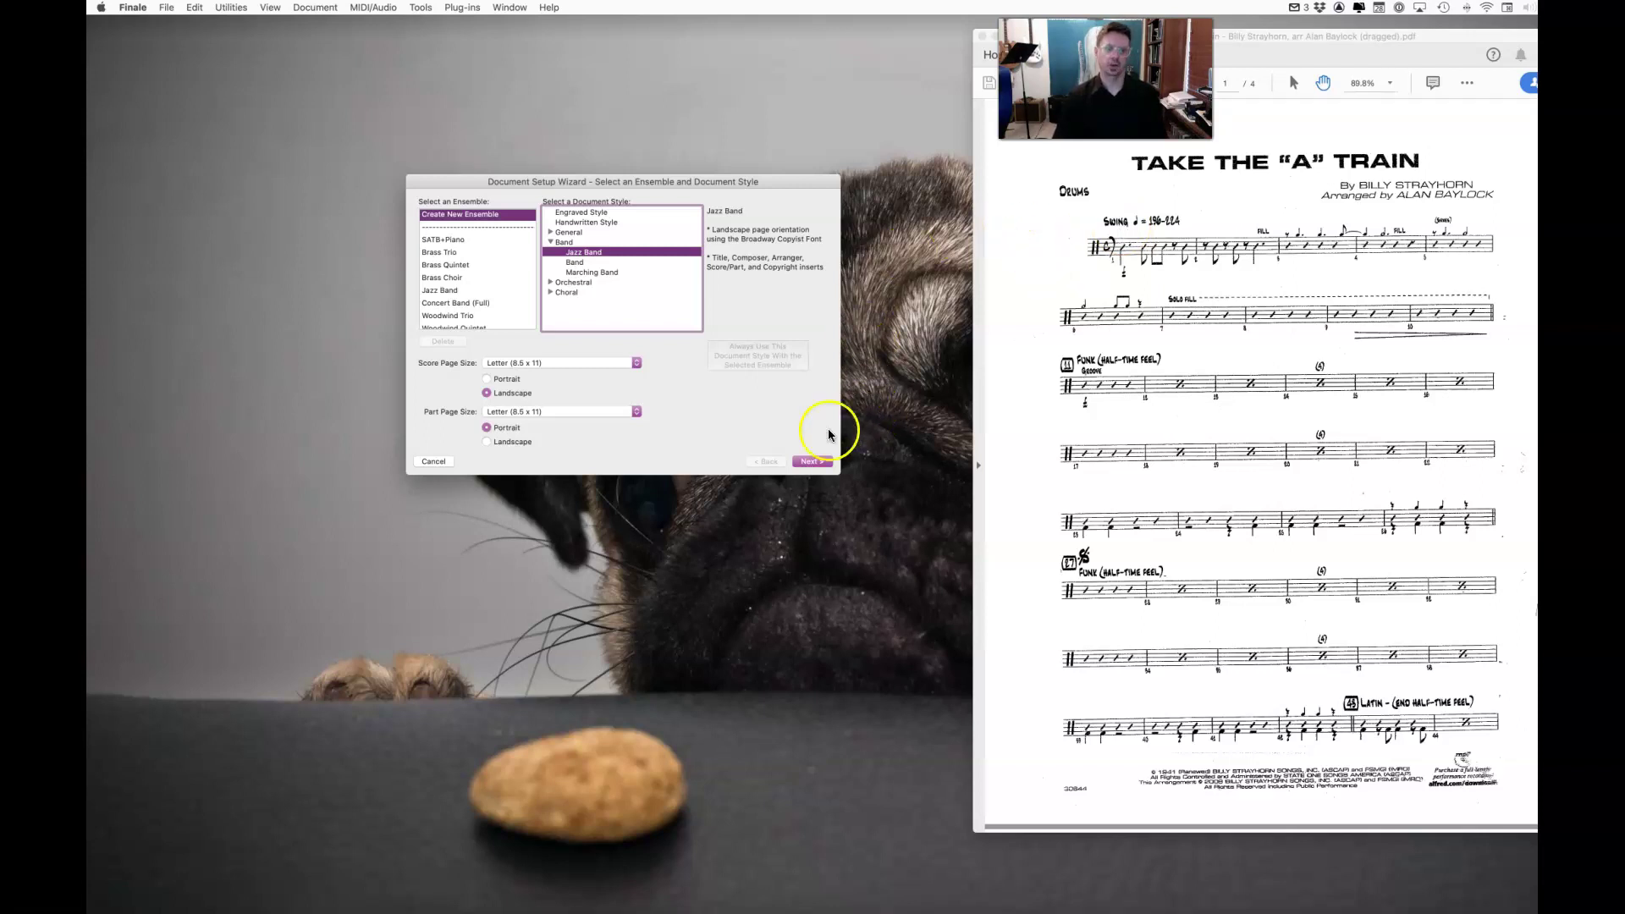
click(809, 463)
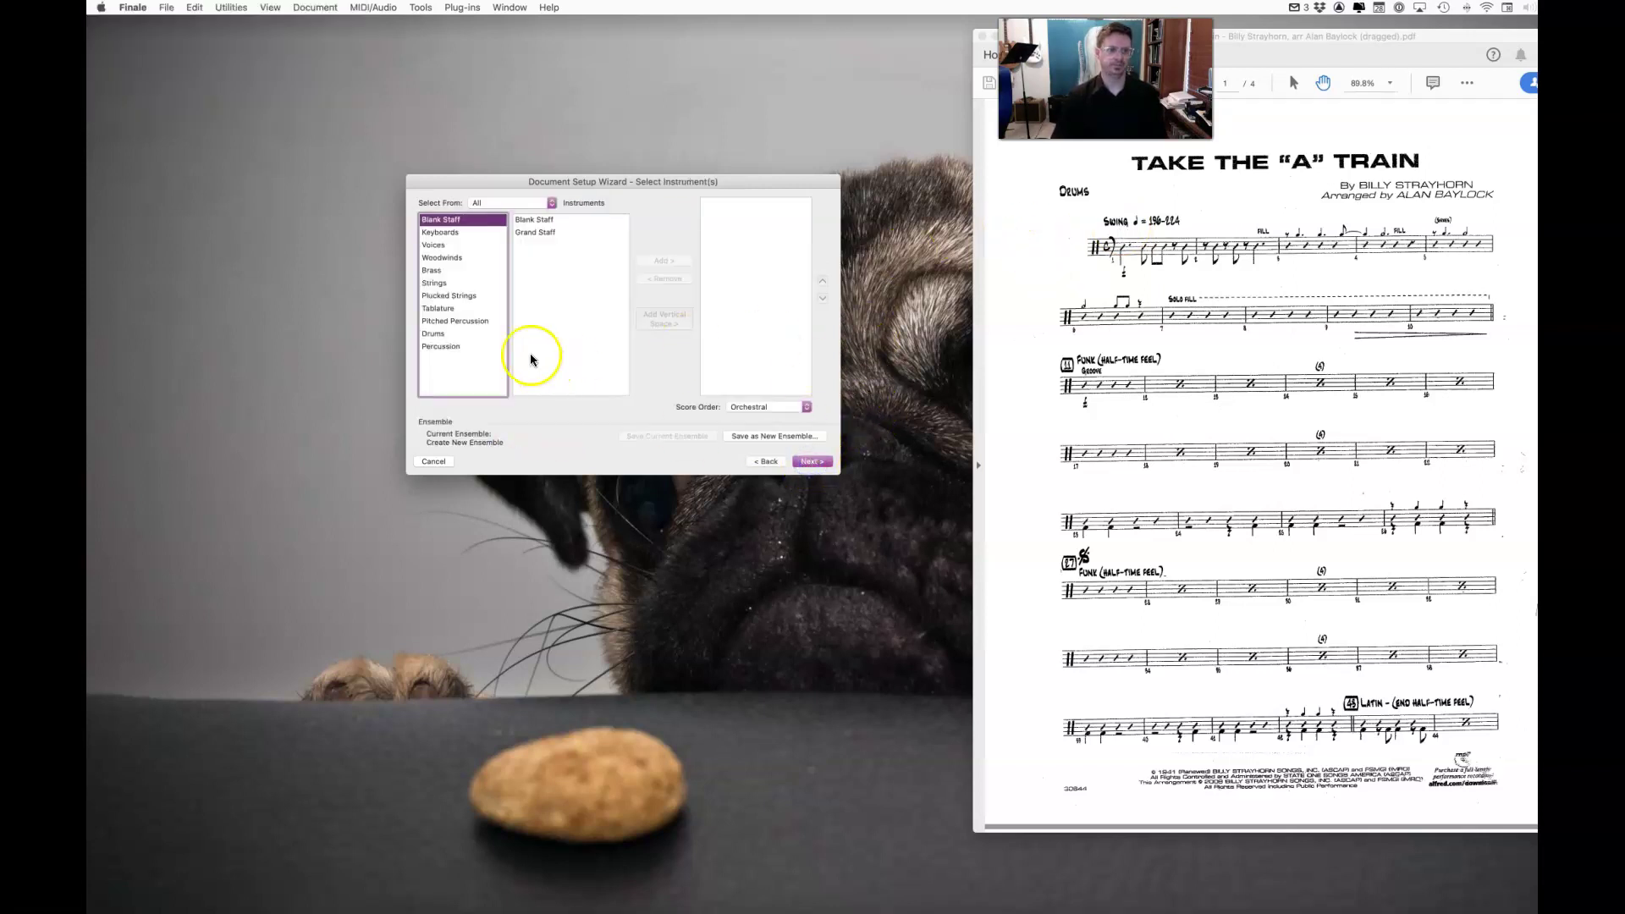
Add a Drum Set from the drums category to the score and continue to the score information.
click(447, 335)
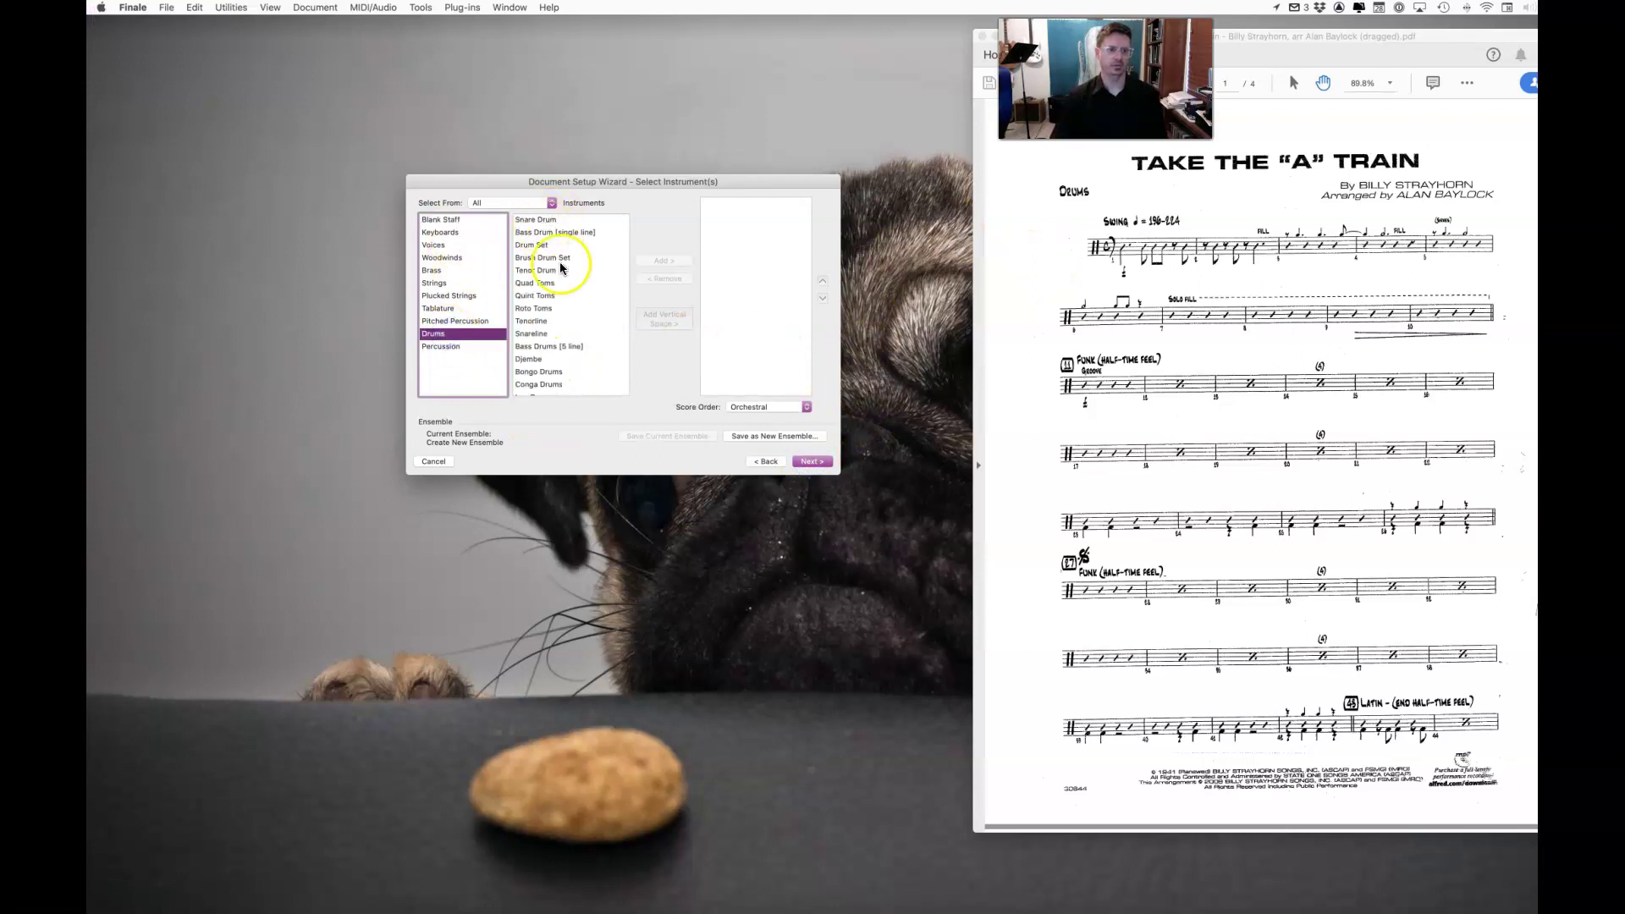
double_click(534, 245)
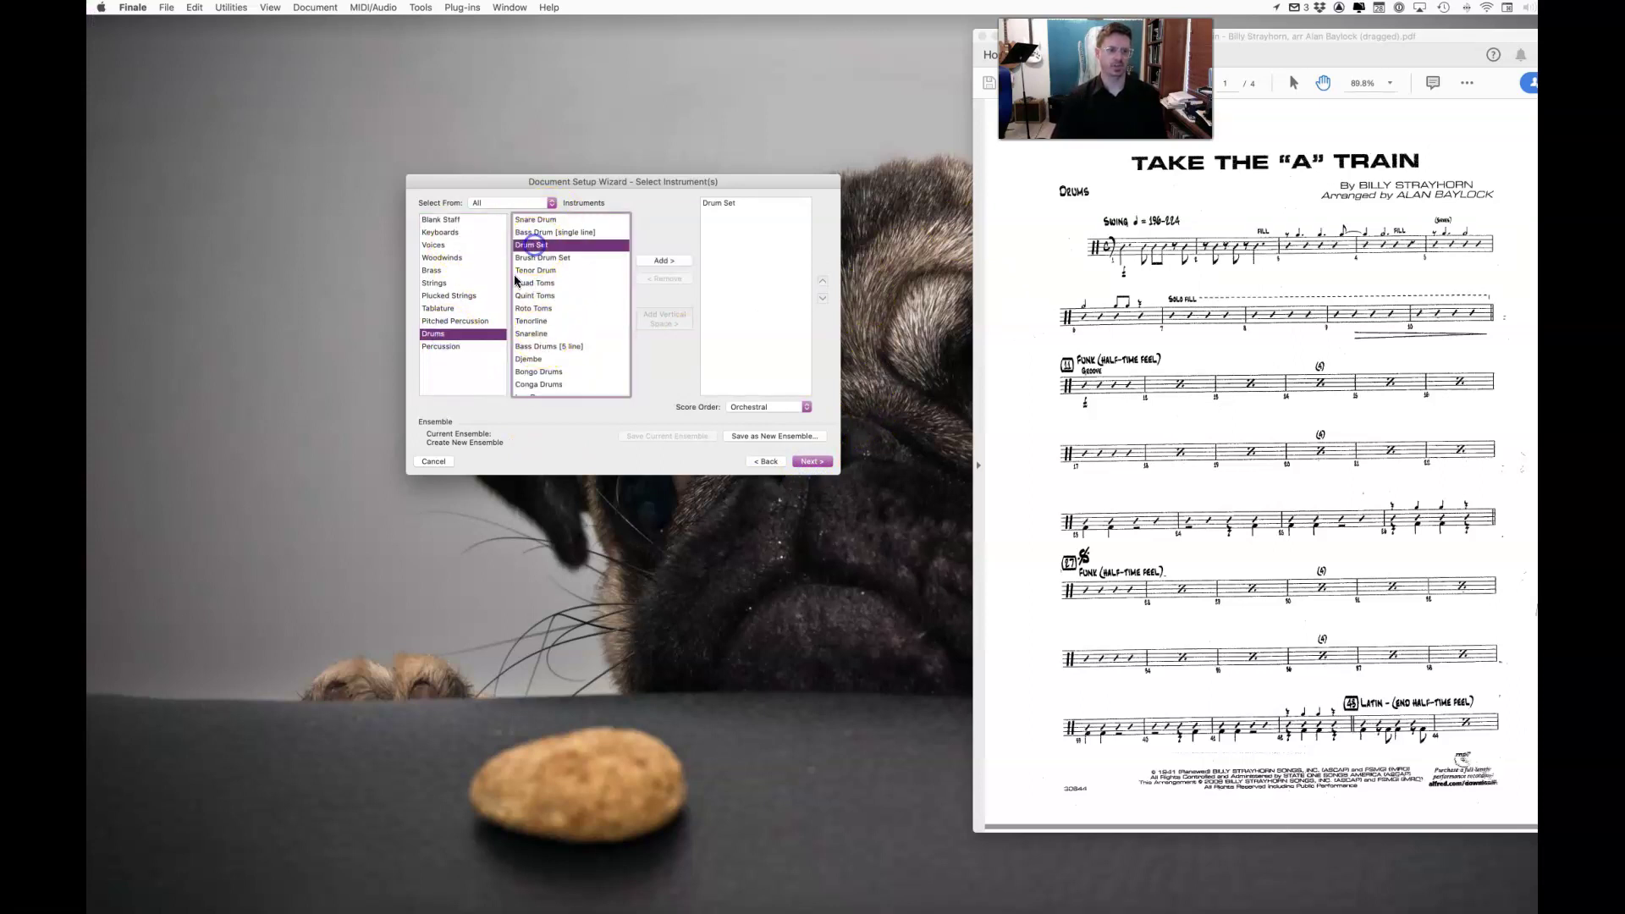
click(440, 347)
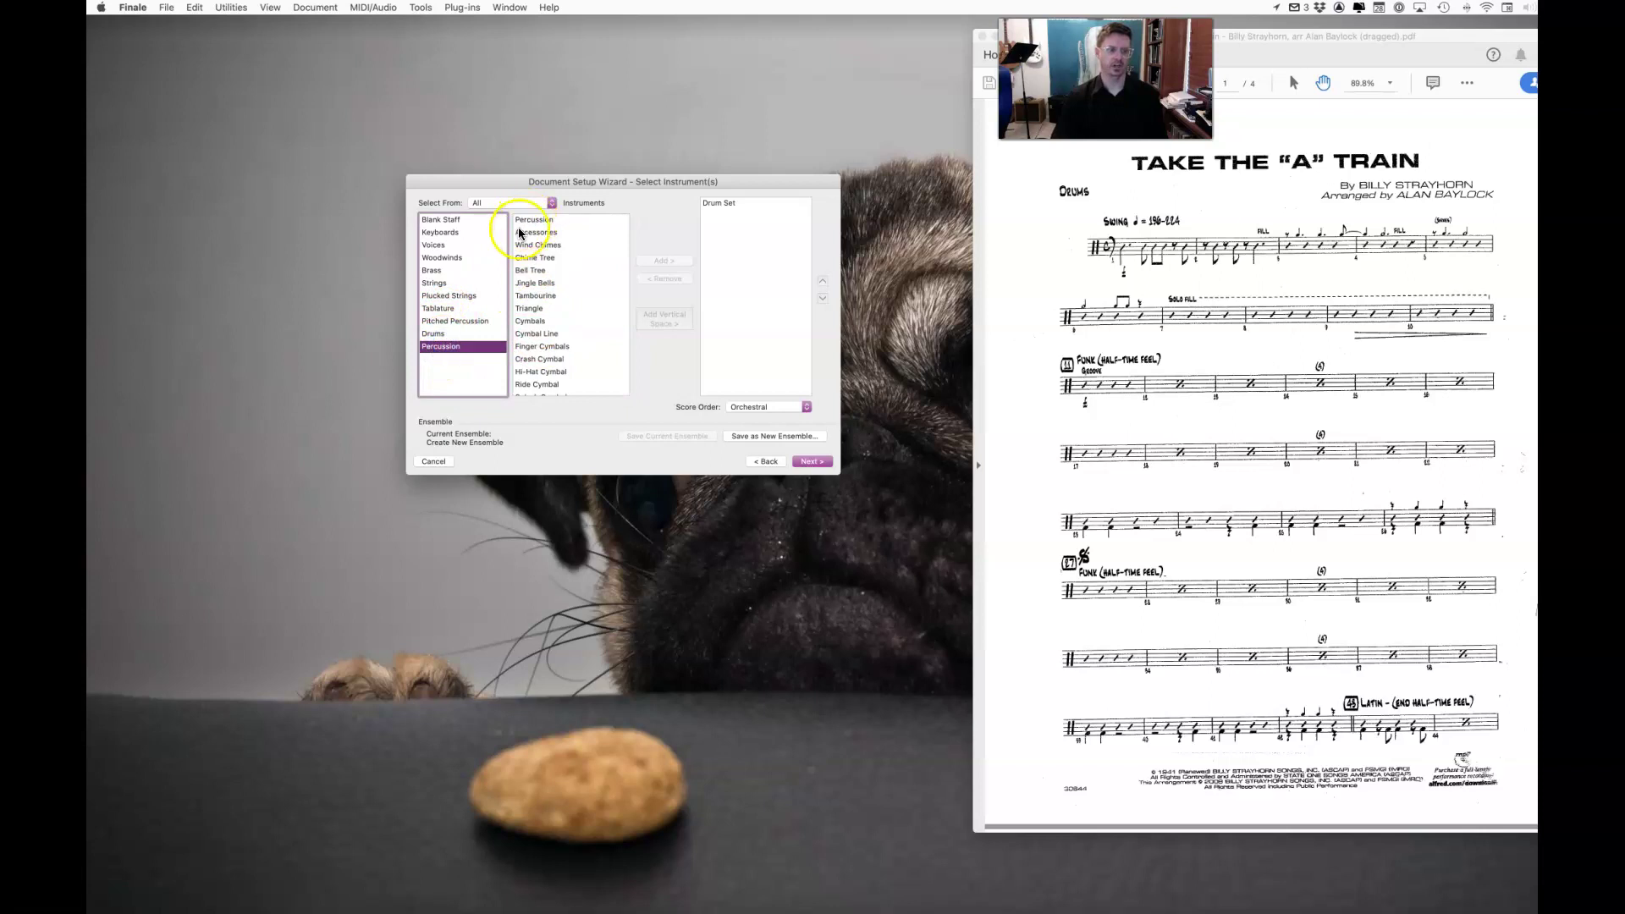
click(443, 333)
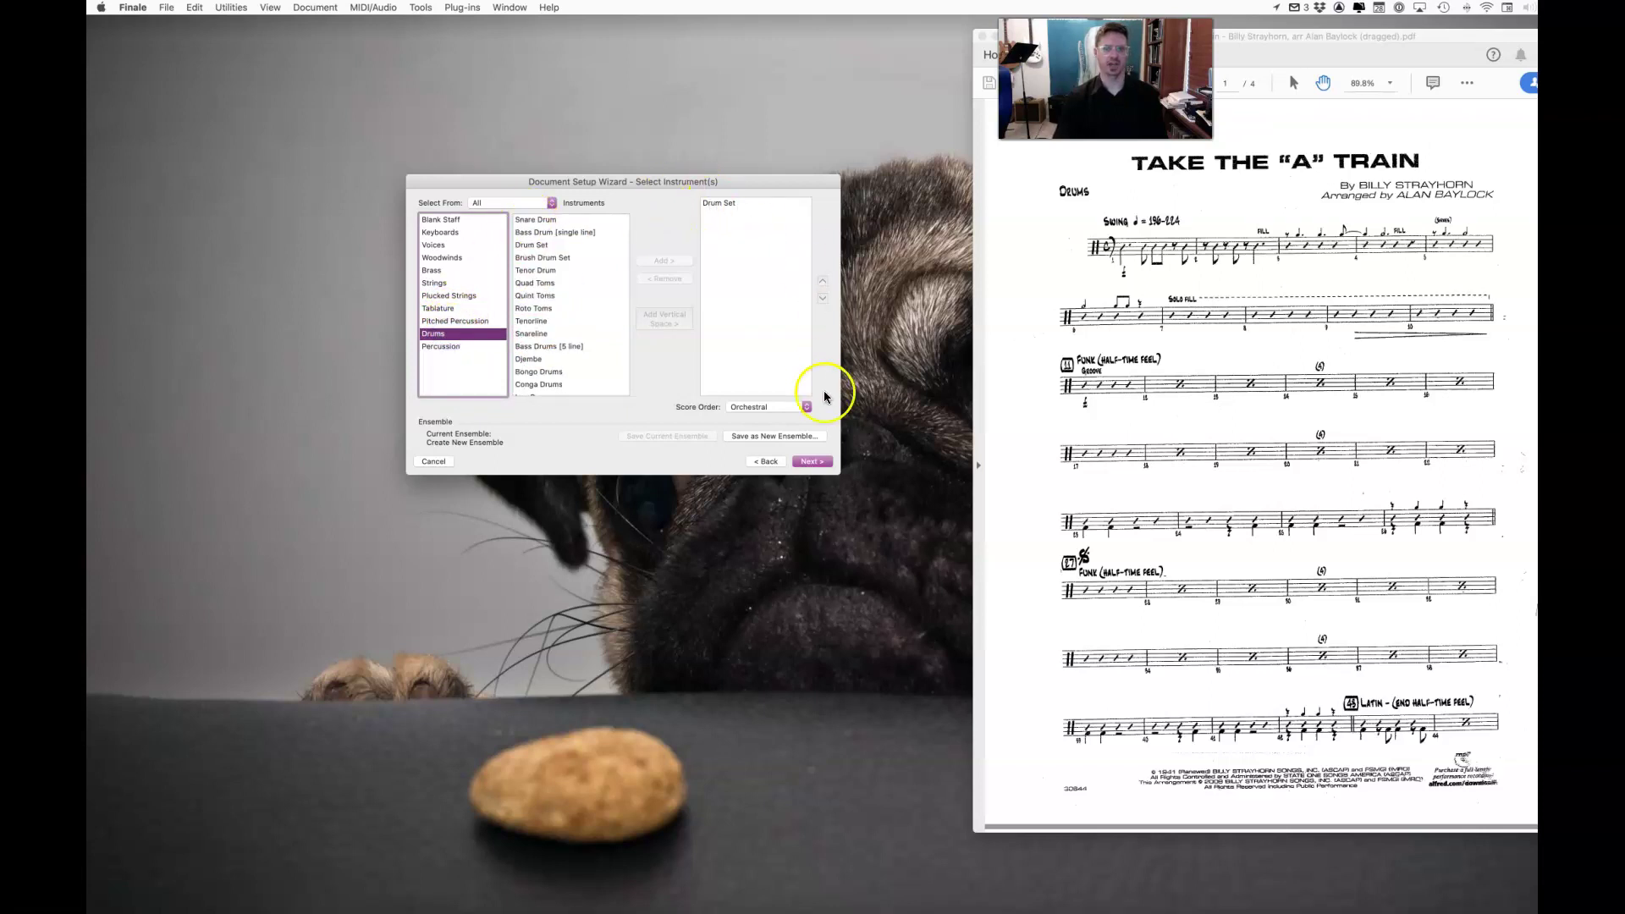
click(809, 463)
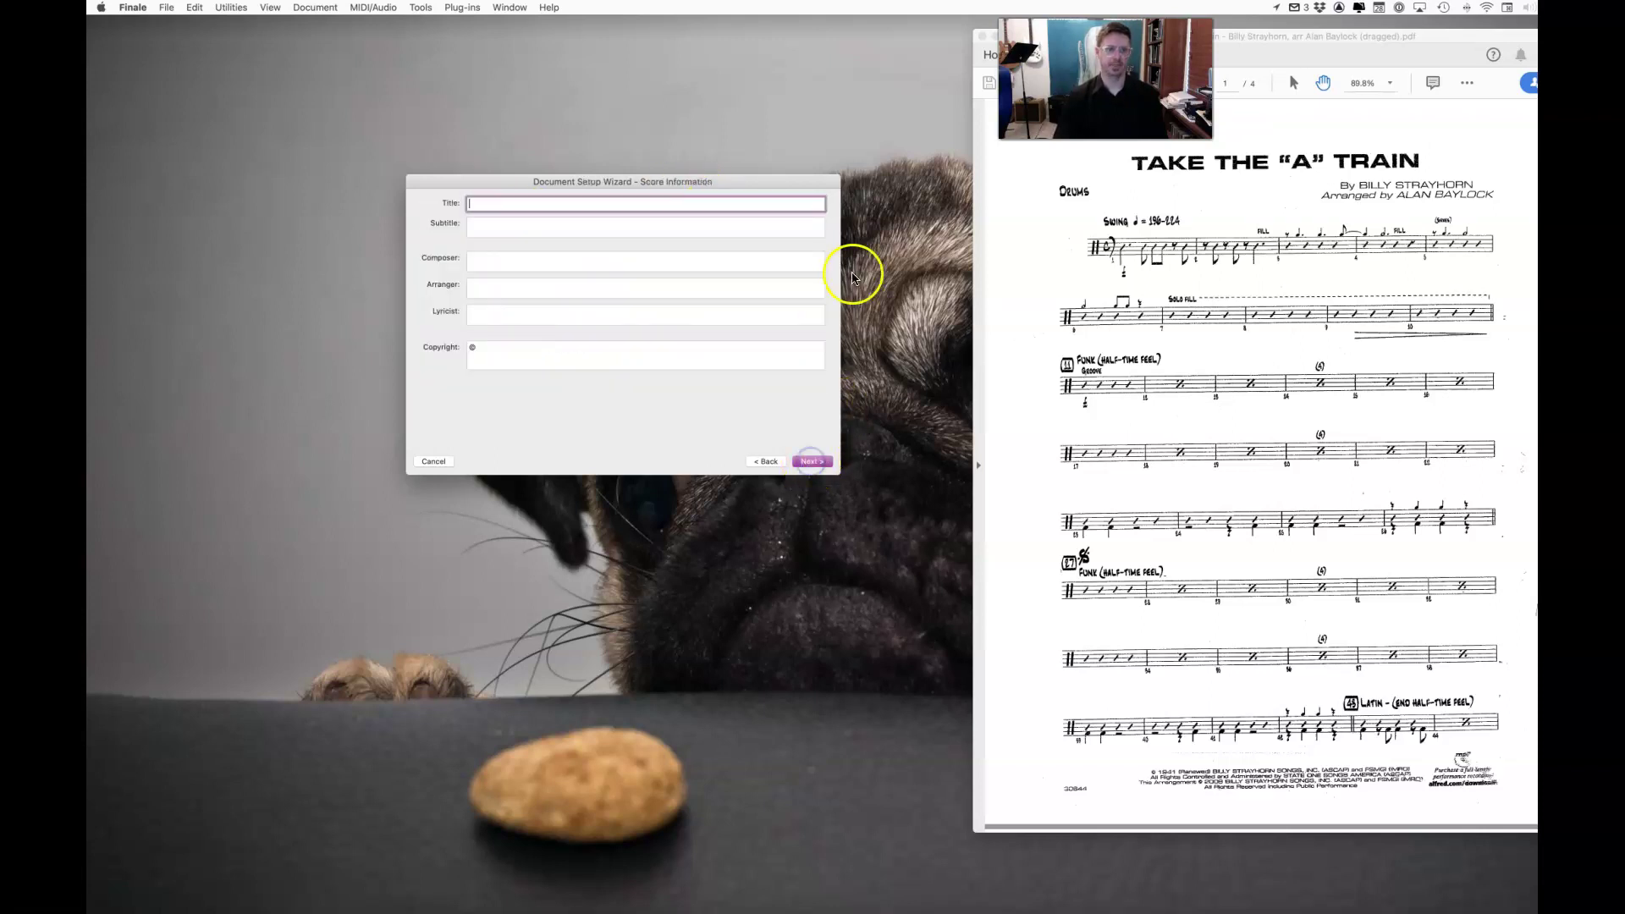
Enter TAKE THE "A" TRAIN as the title and BILLY STRAYHORN & DUKE ELLINGTON as the composer.
text(TAKE THE "A)
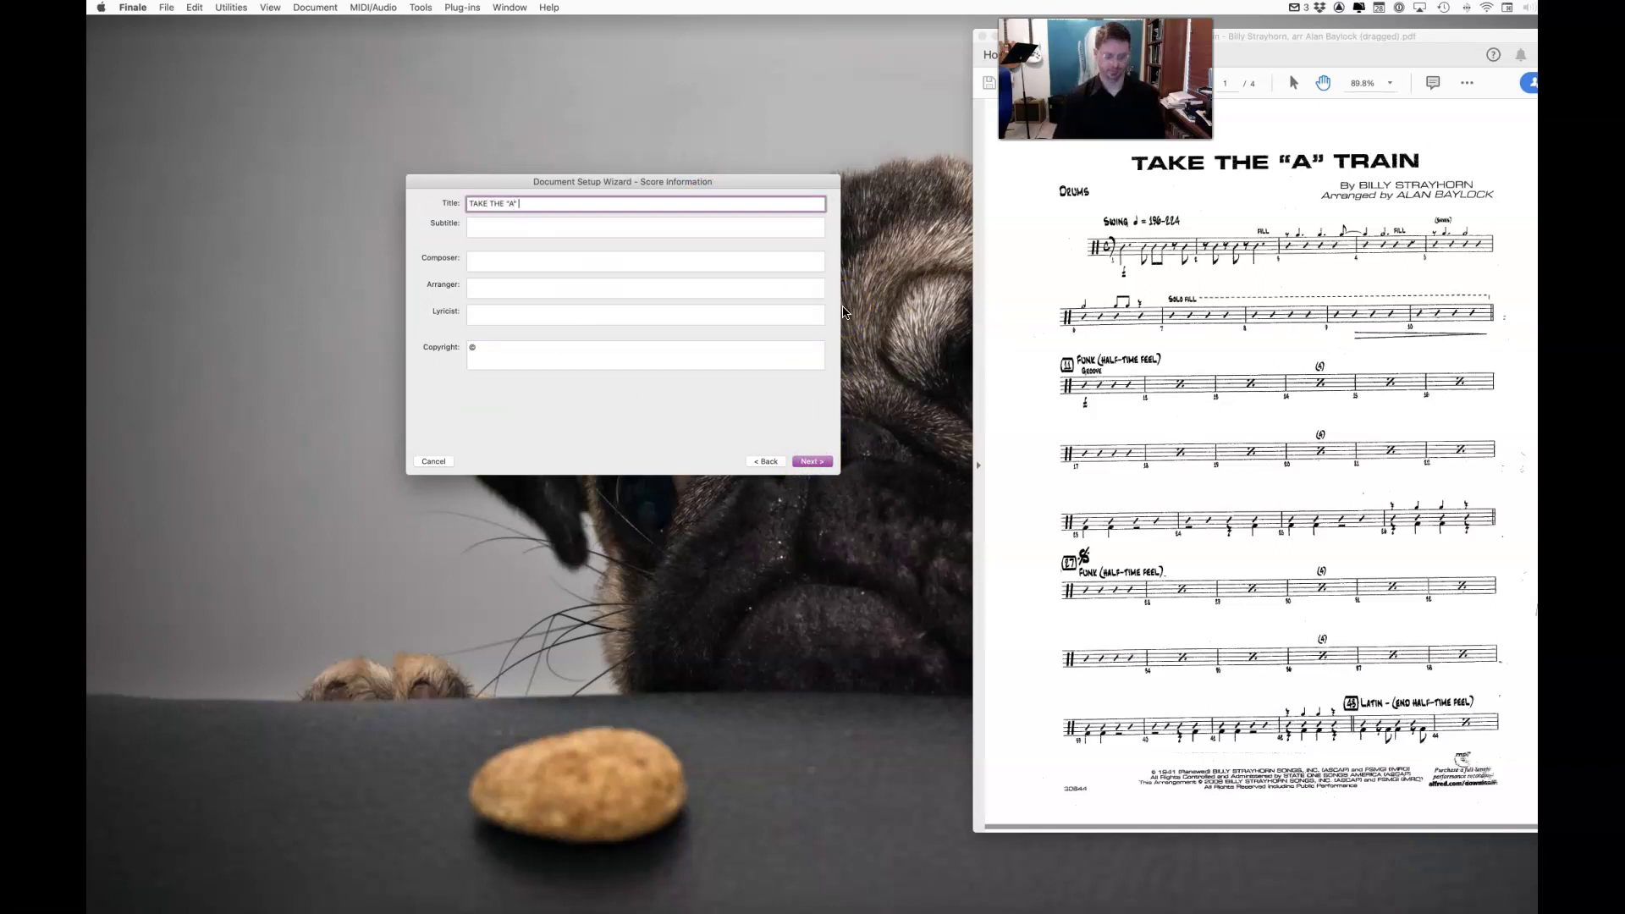
text(" TRAIN)
key(Tab)
key(Tab)
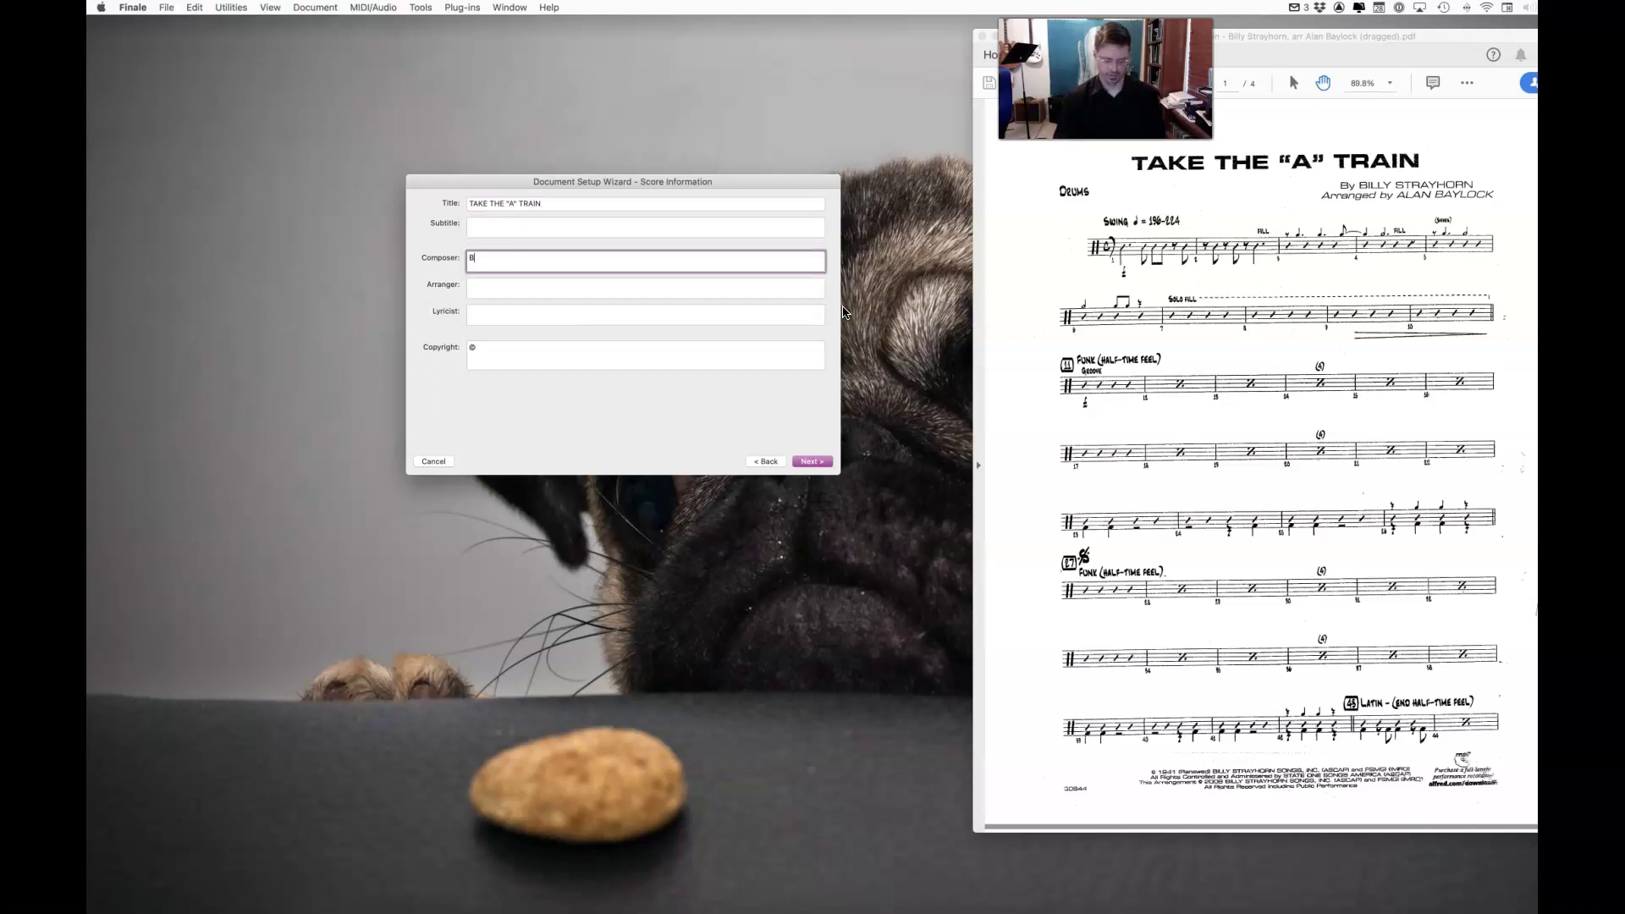
text(BILLY STRAYHORN & DUKE ELLINGTON)
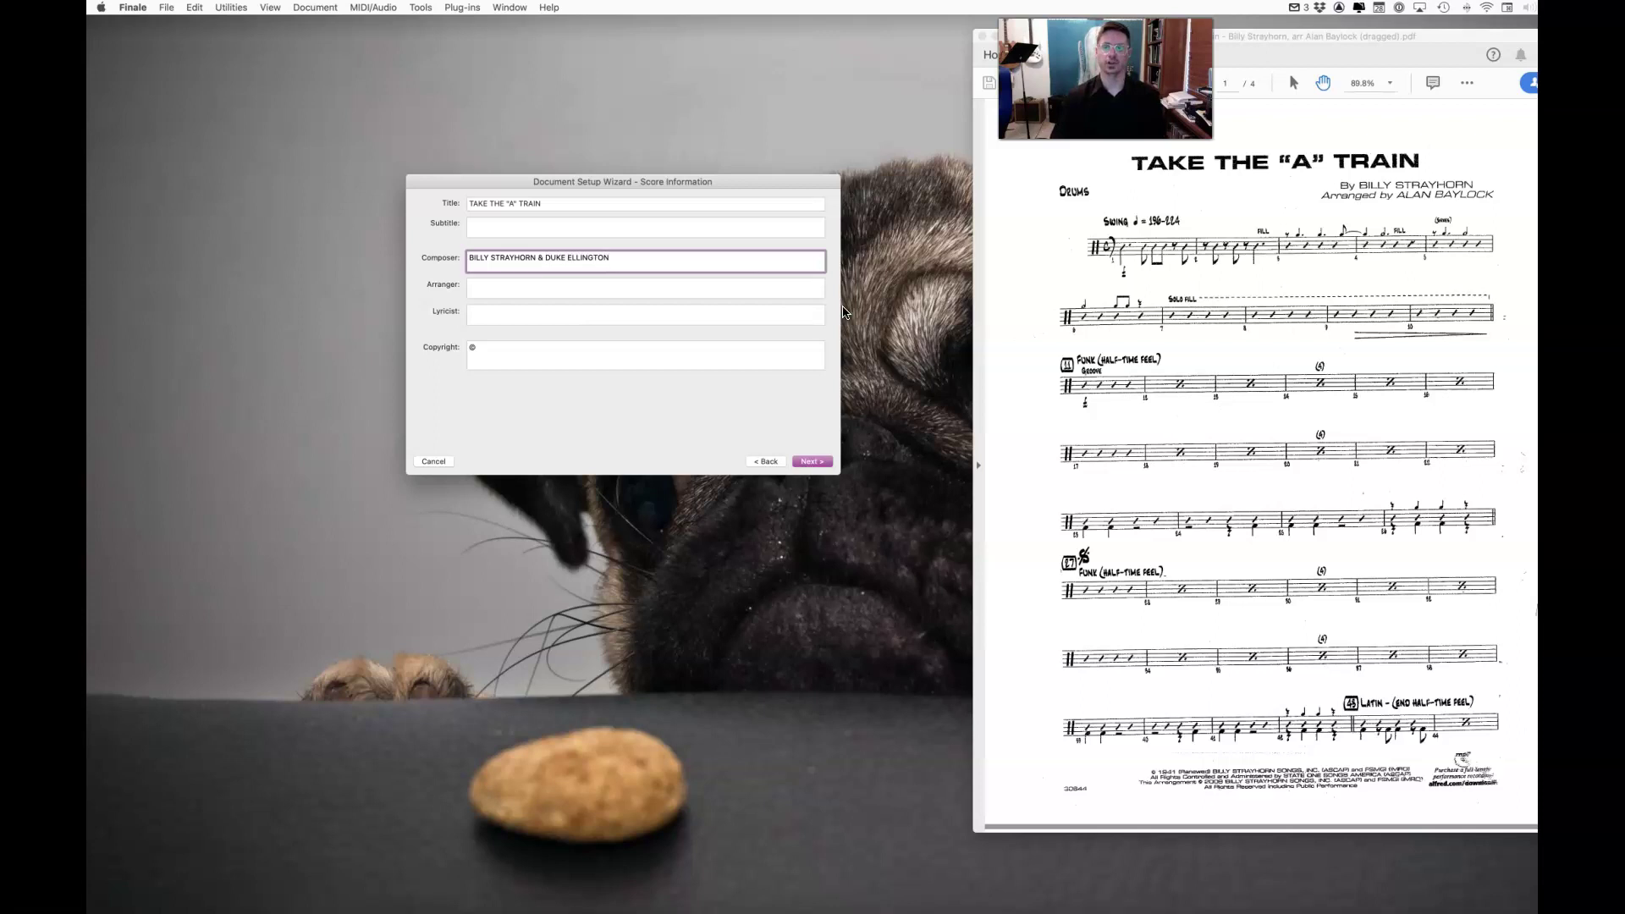
Fill in the arranger credit from the drum part, add 1941 to the copyright, and continue to the score settings.
click(557, 292)
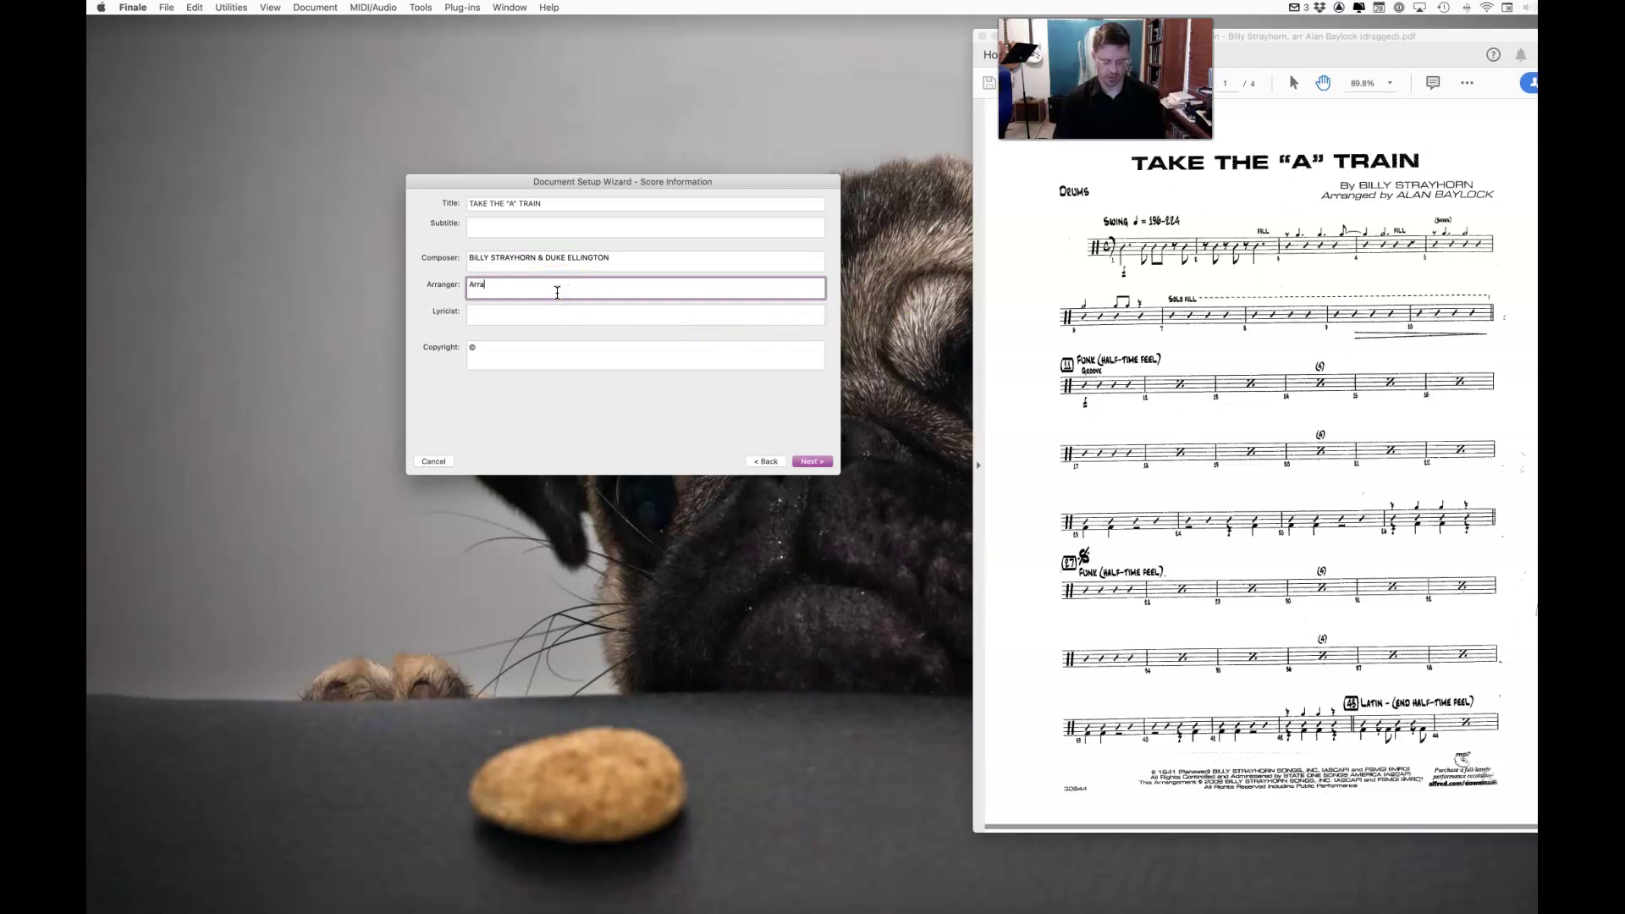
text(ALAN BAYLOCK)
click(540, 352)
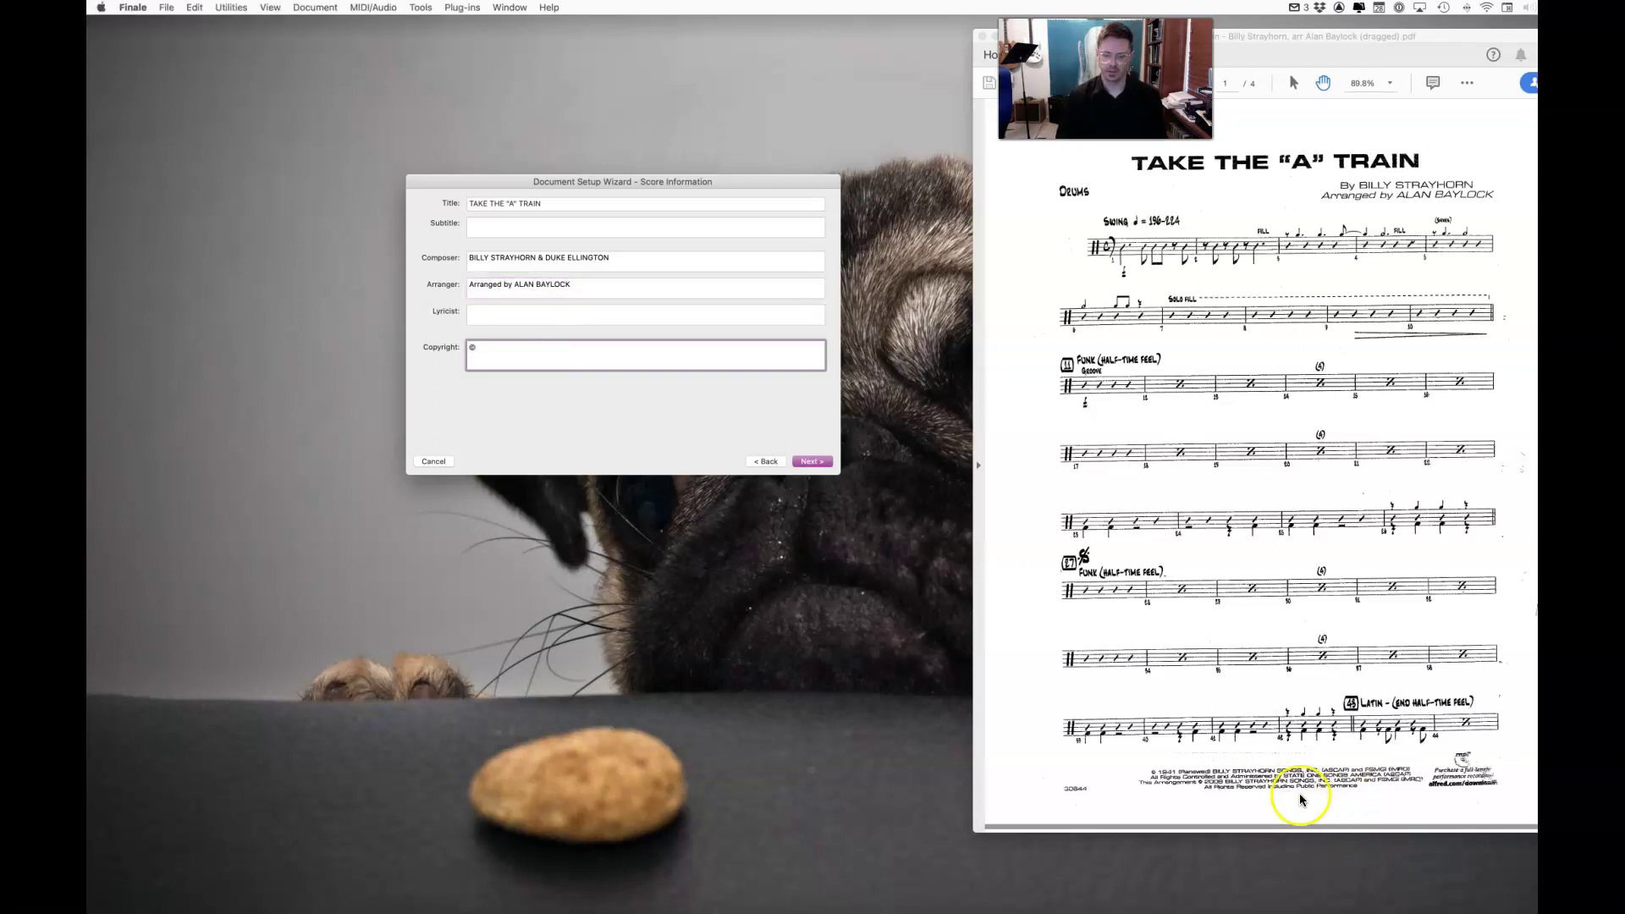
text(1941)
click(810, 462)
Set the time signature to common time and the initial tempo marking to Swing, quarter note = 196-224.
click(768, 338)
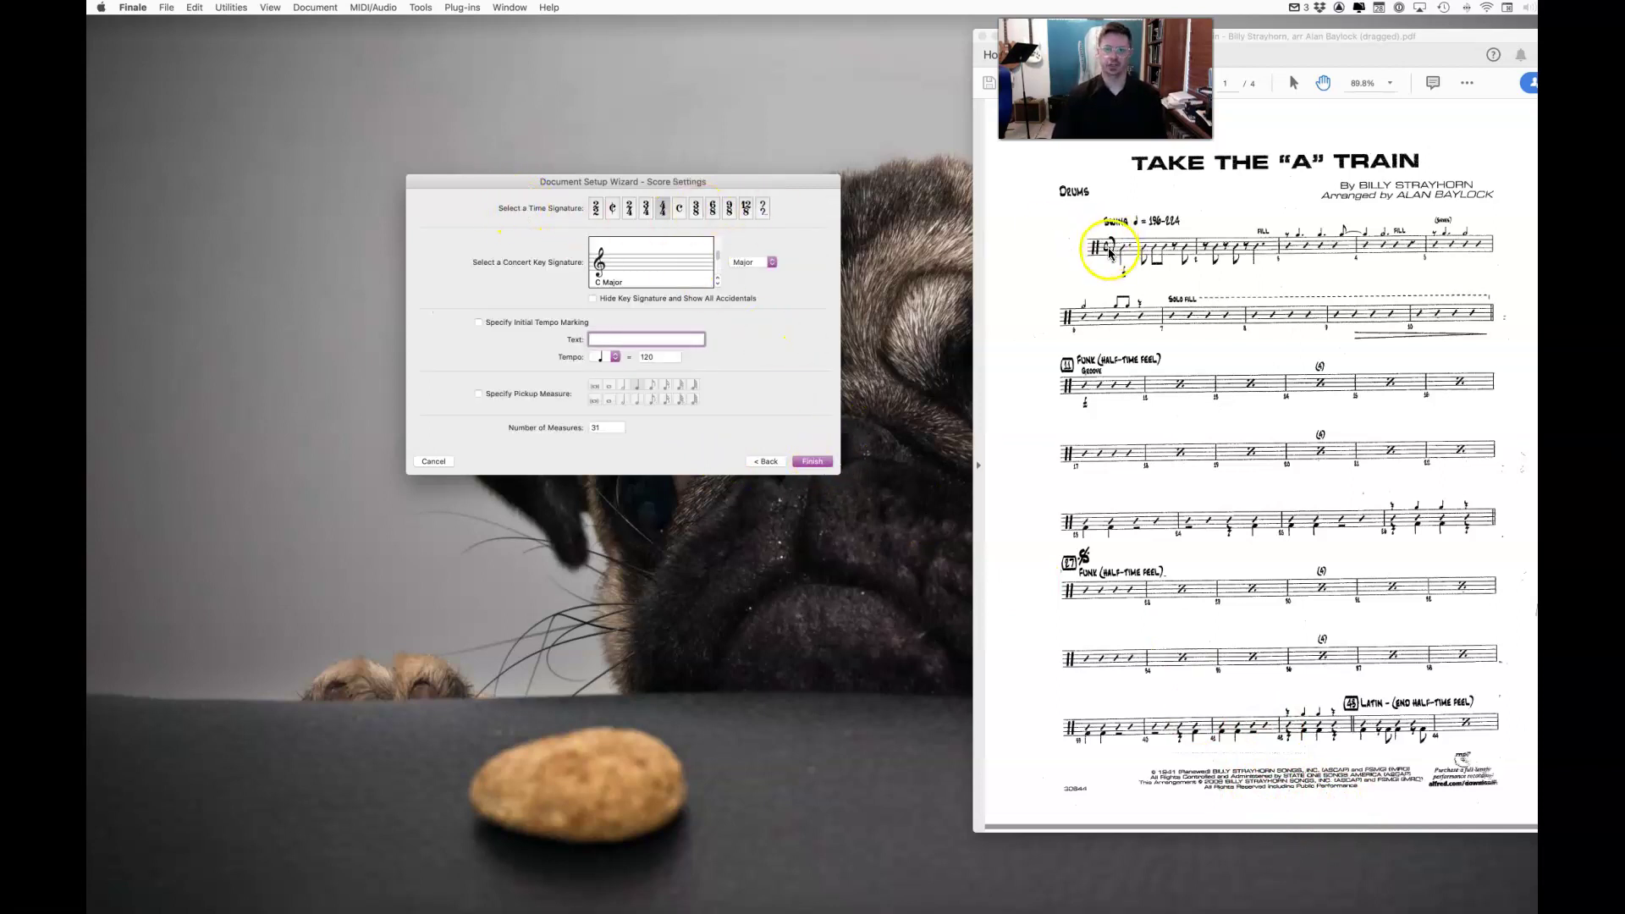
click(679, 208)
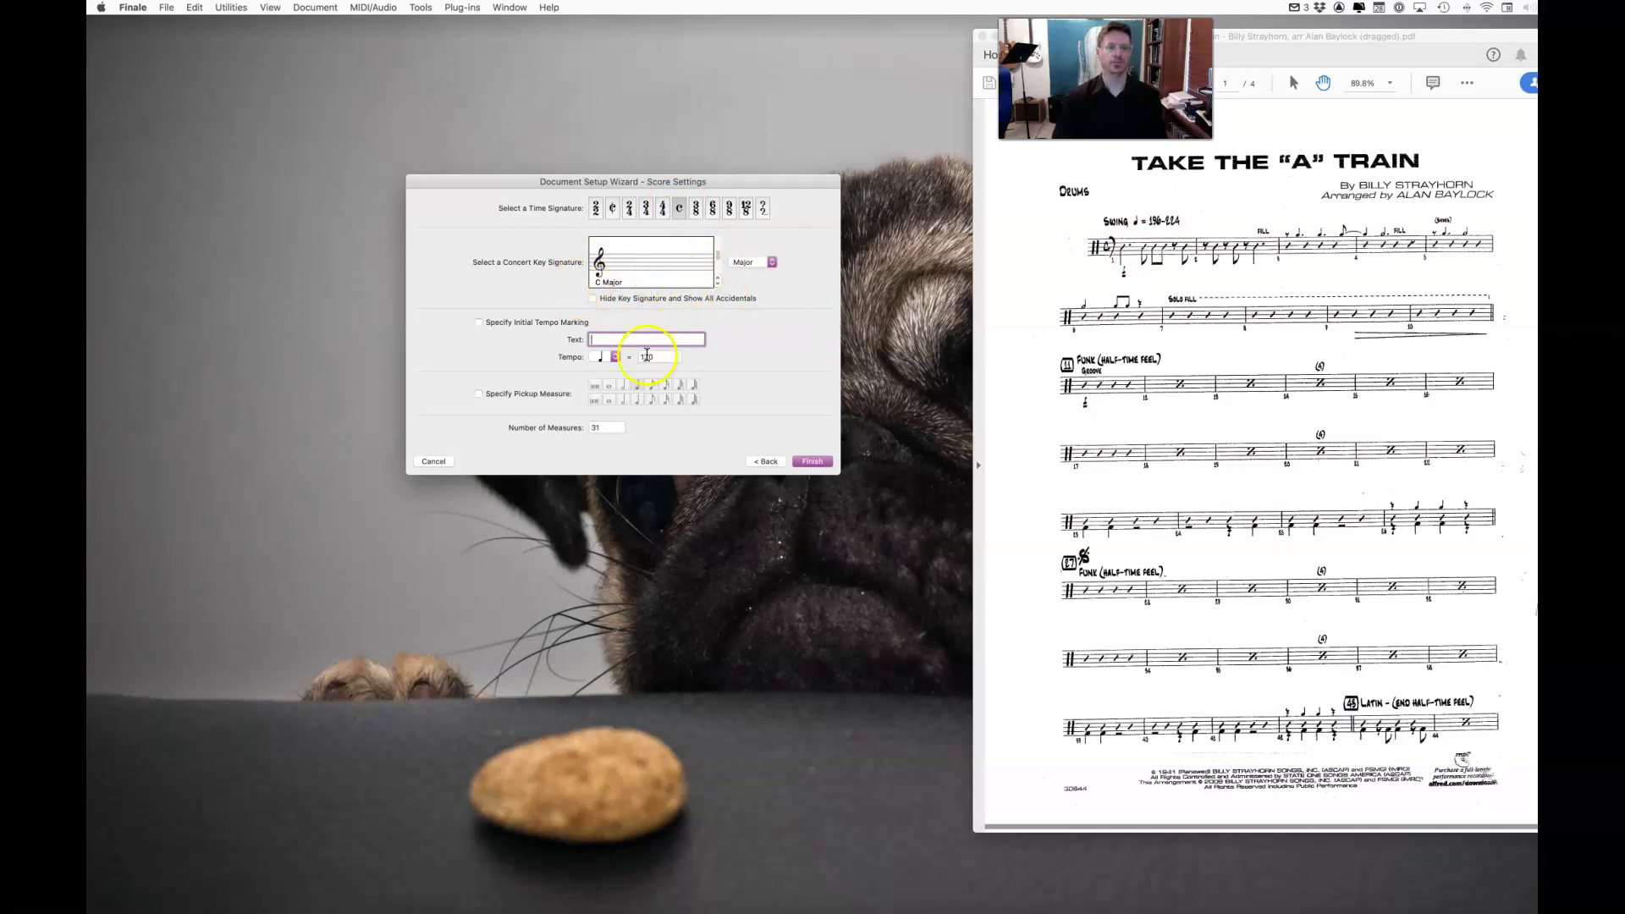
text(Swing)
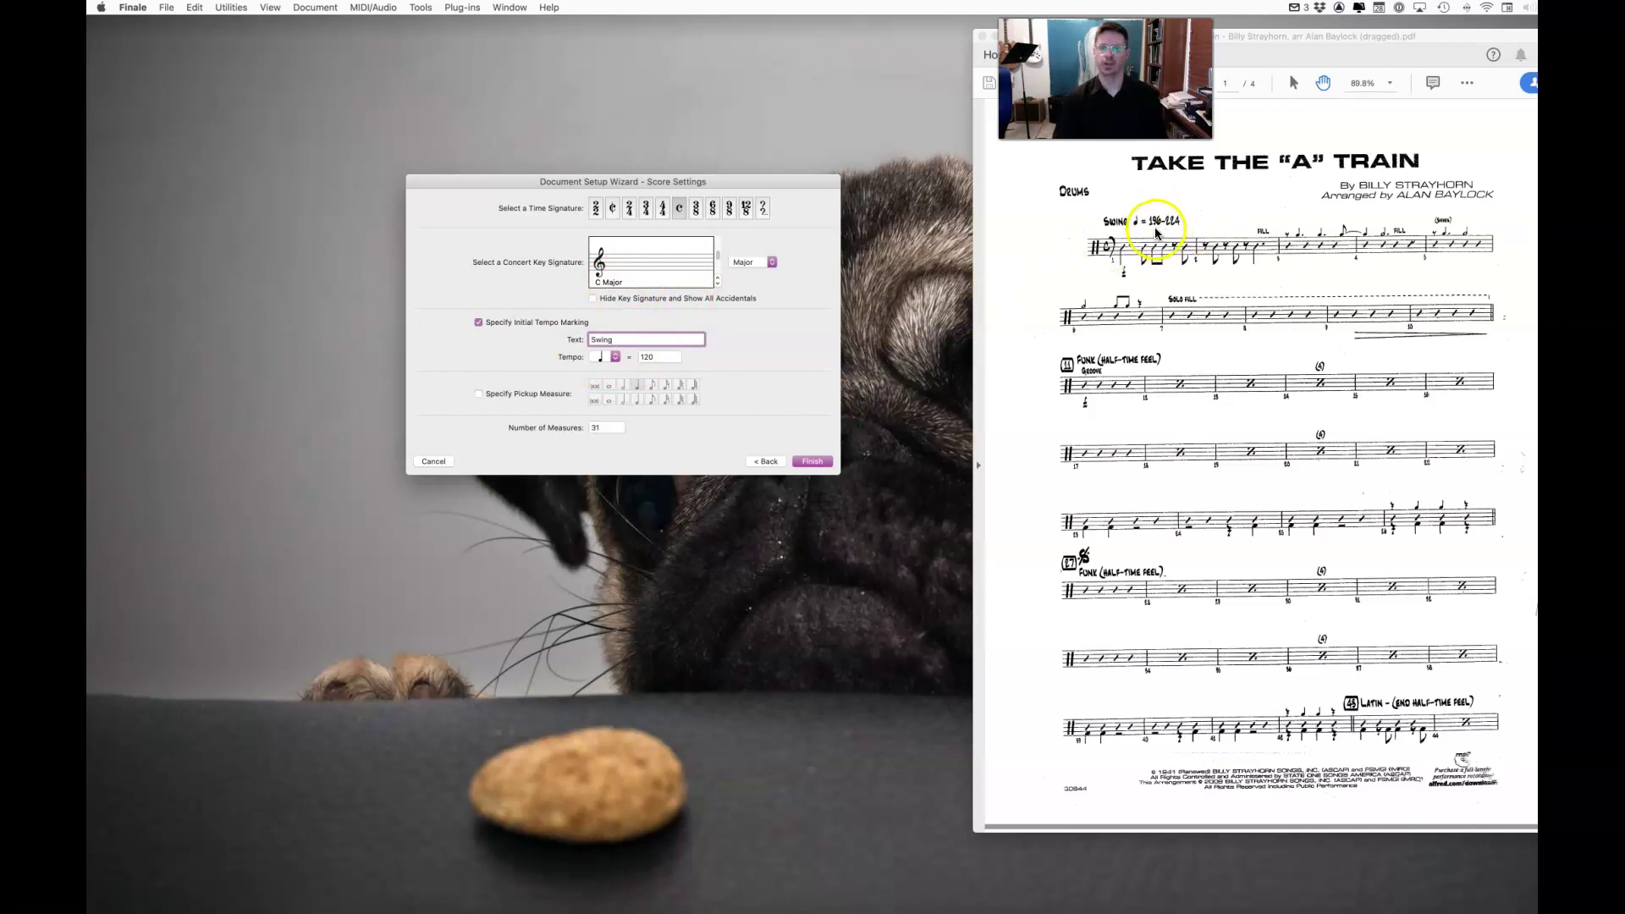
click(655, 356)
text(196-224)
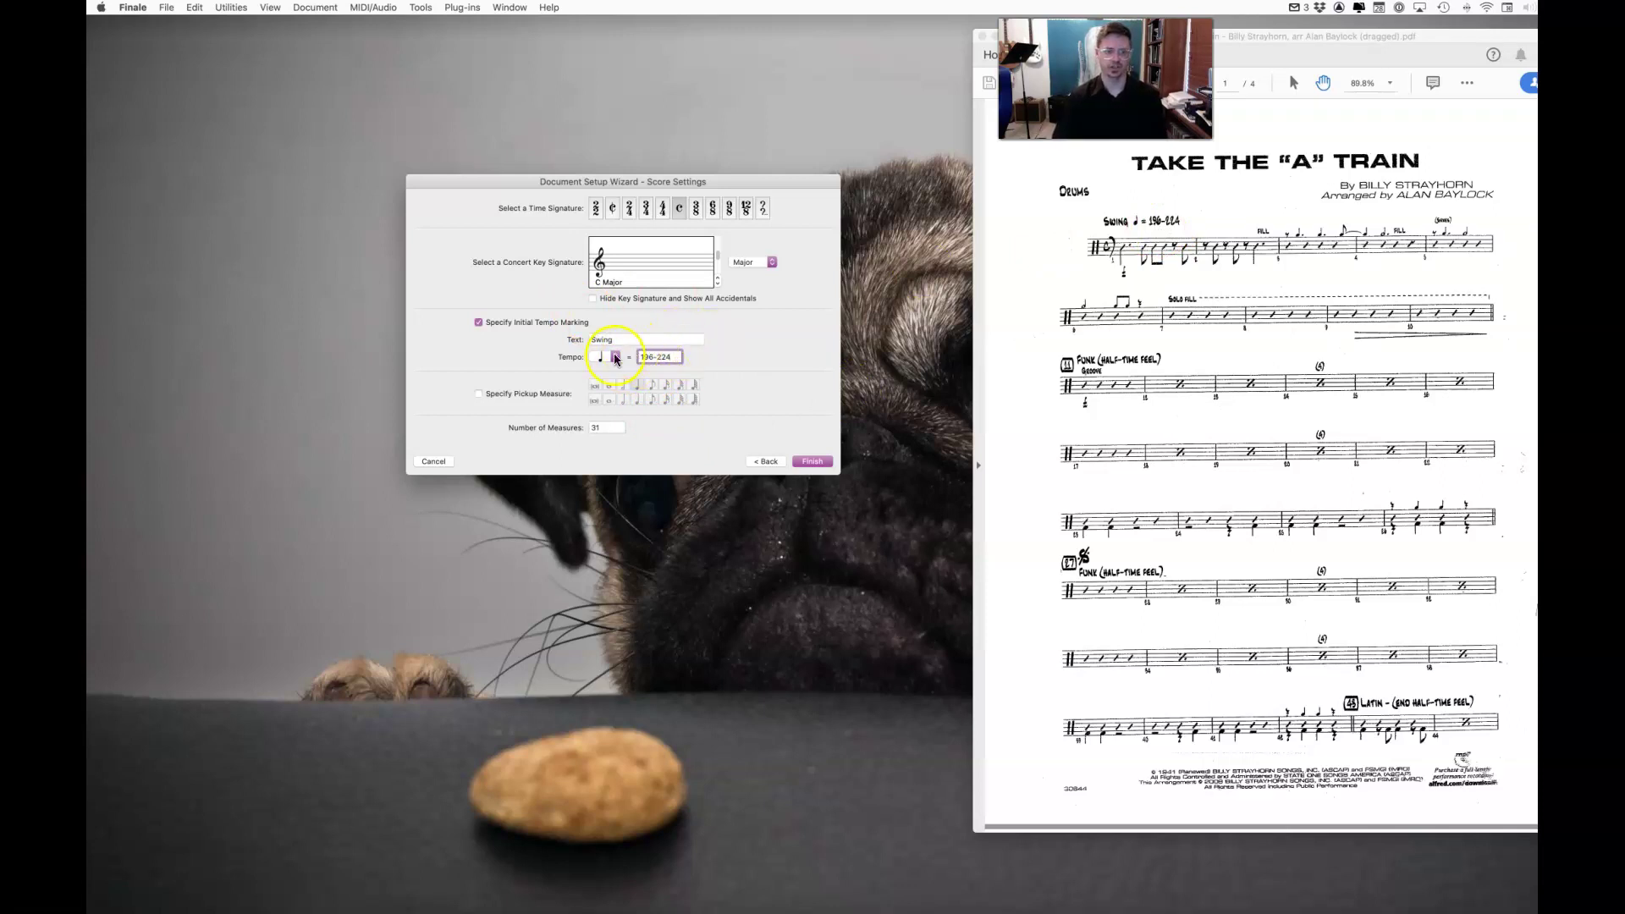
Set the number of measures to 221, matching the last page of the drum part, and finish creating the document.
scroll(1335, 514, down, 10)
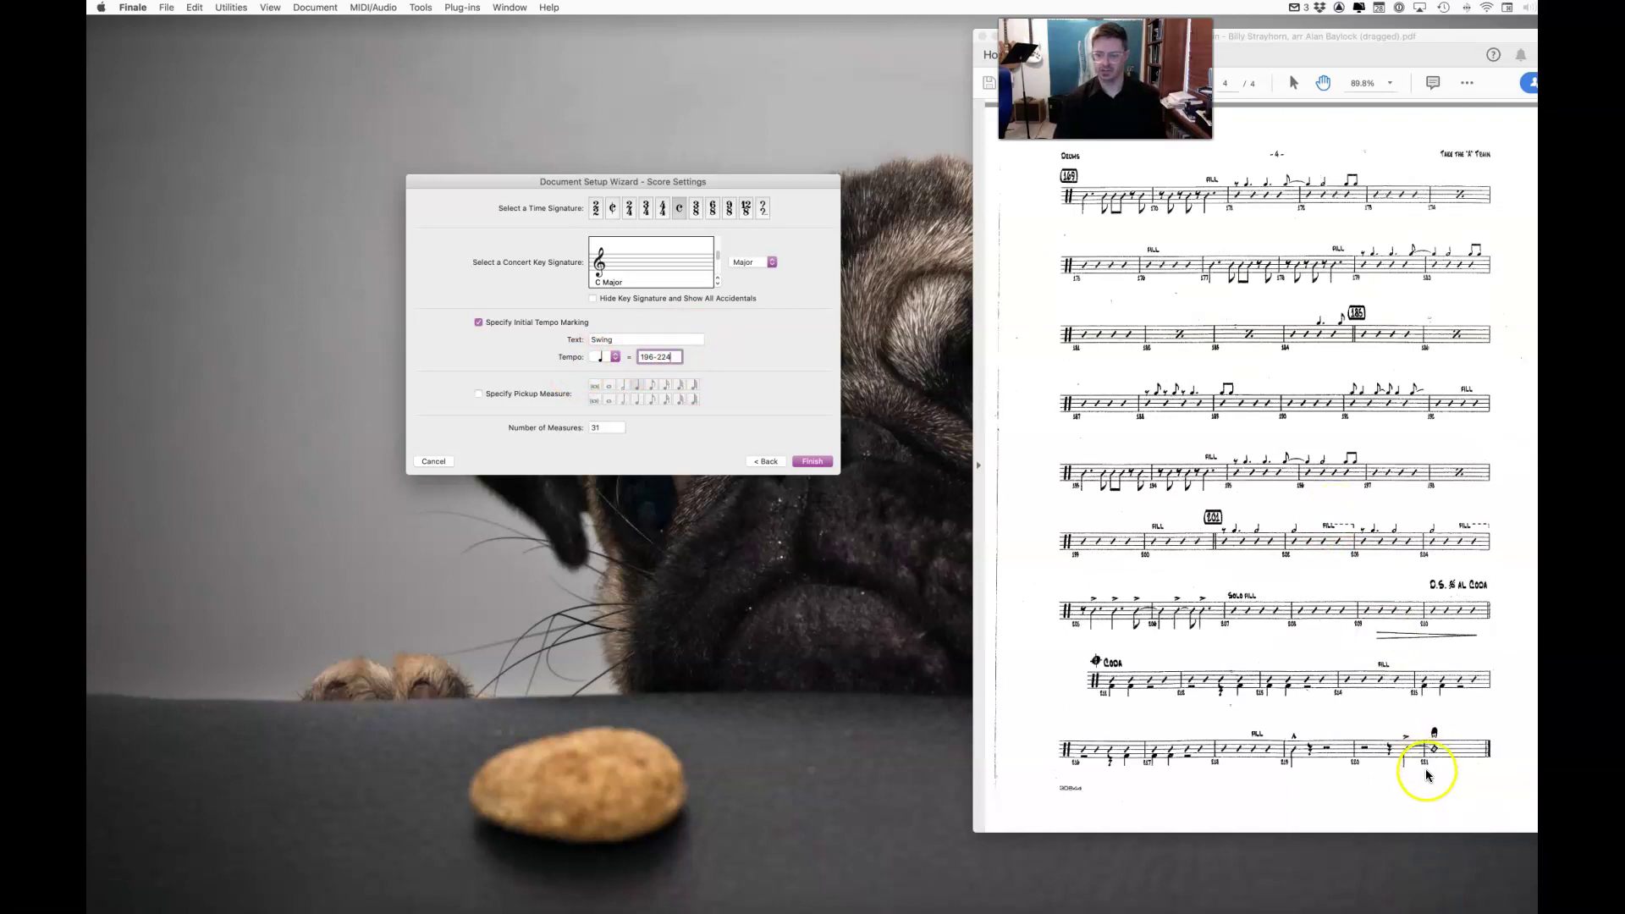
double_click(607, 430)
text(221)
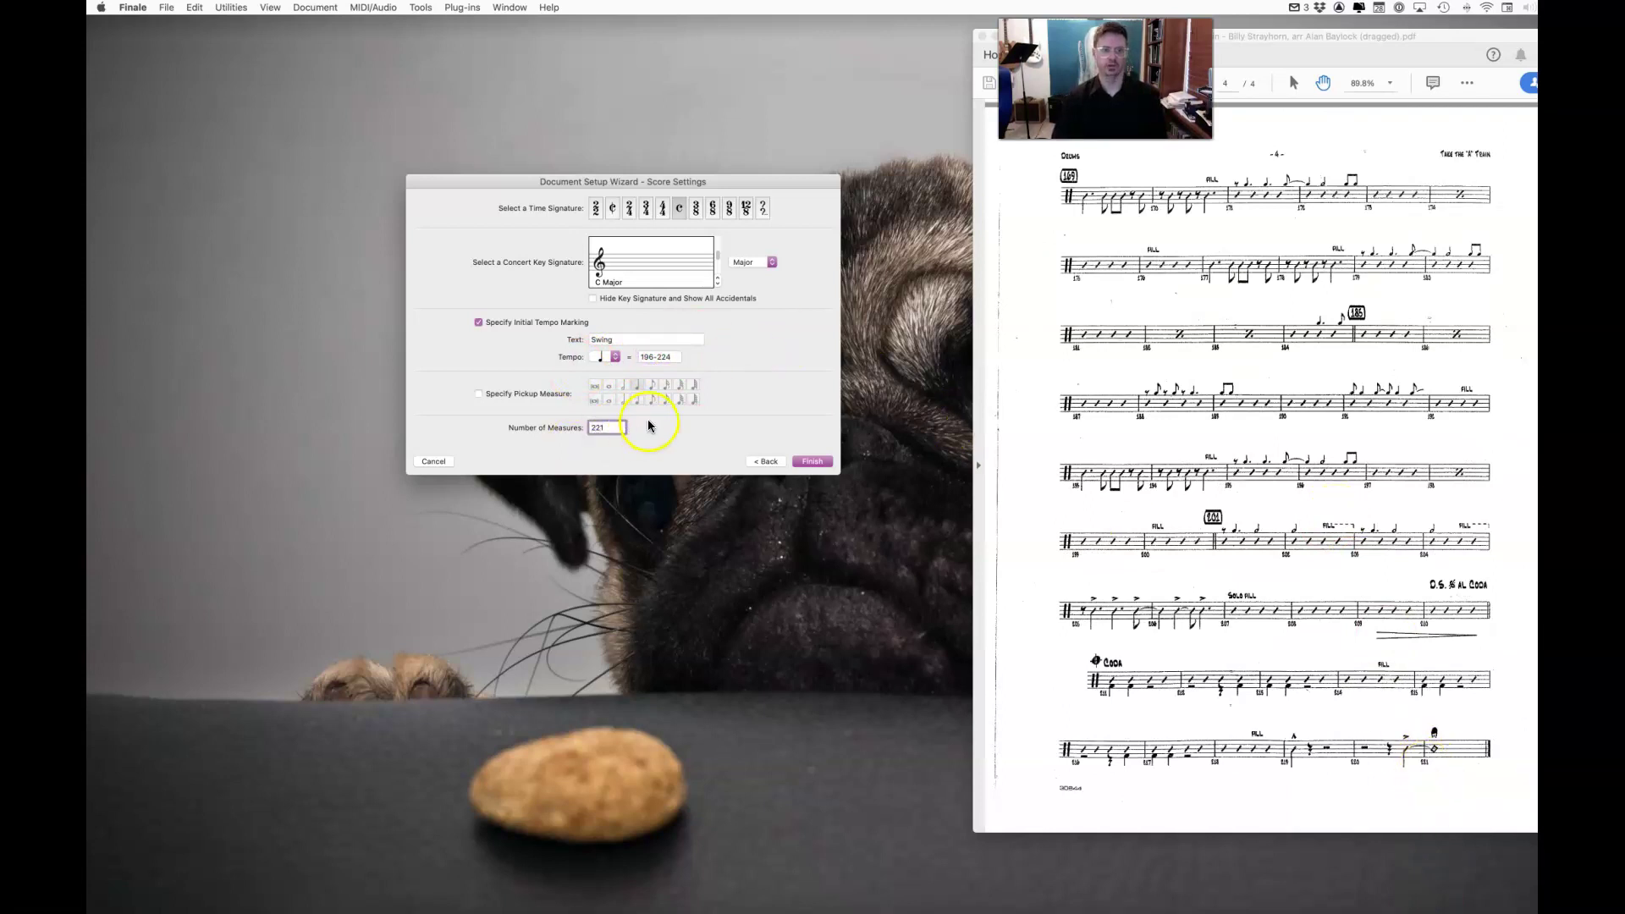
click(797, 460)
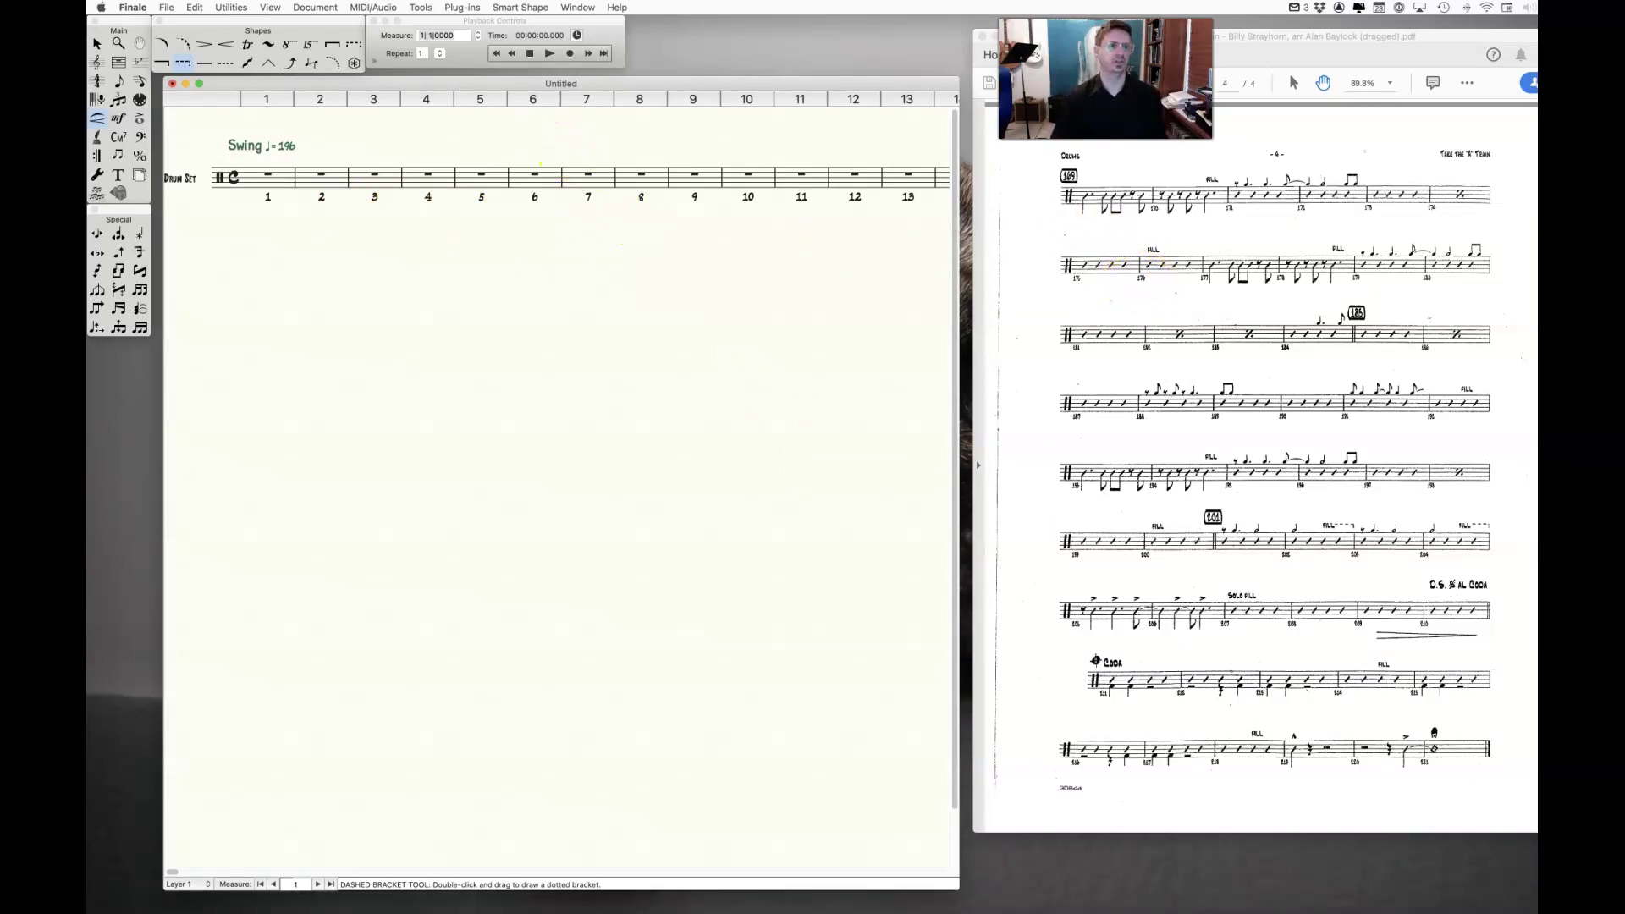
View the linked Drum Set part, then return to editing the score.
click(312, 8)
mouse_move(316, 36)
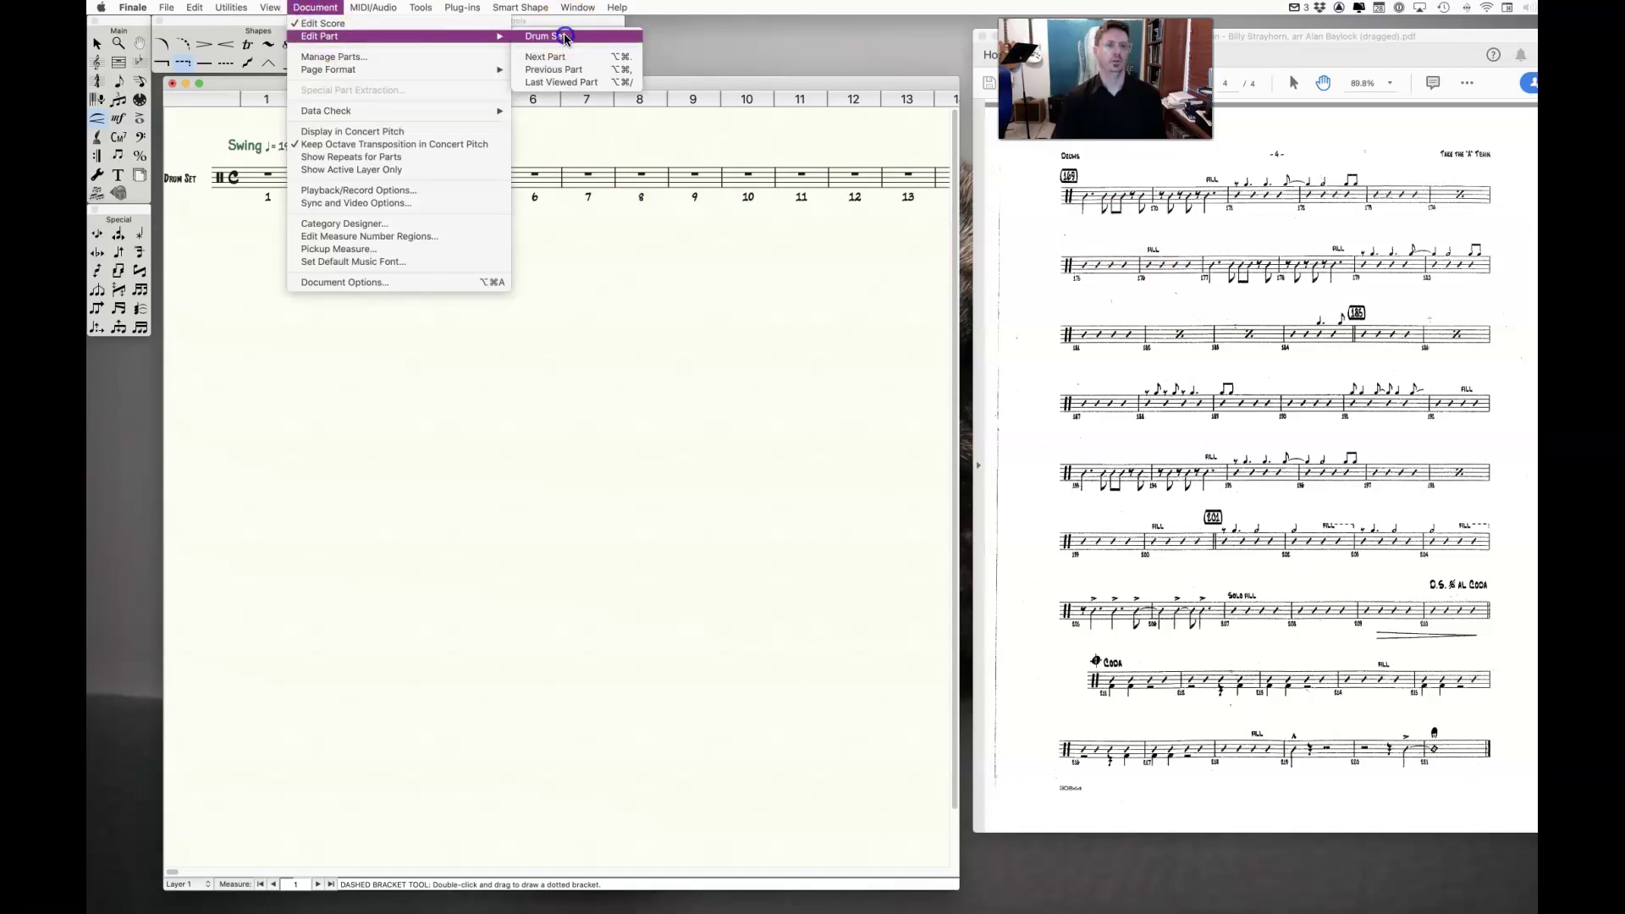
click(558, 37)
click(328, 8)
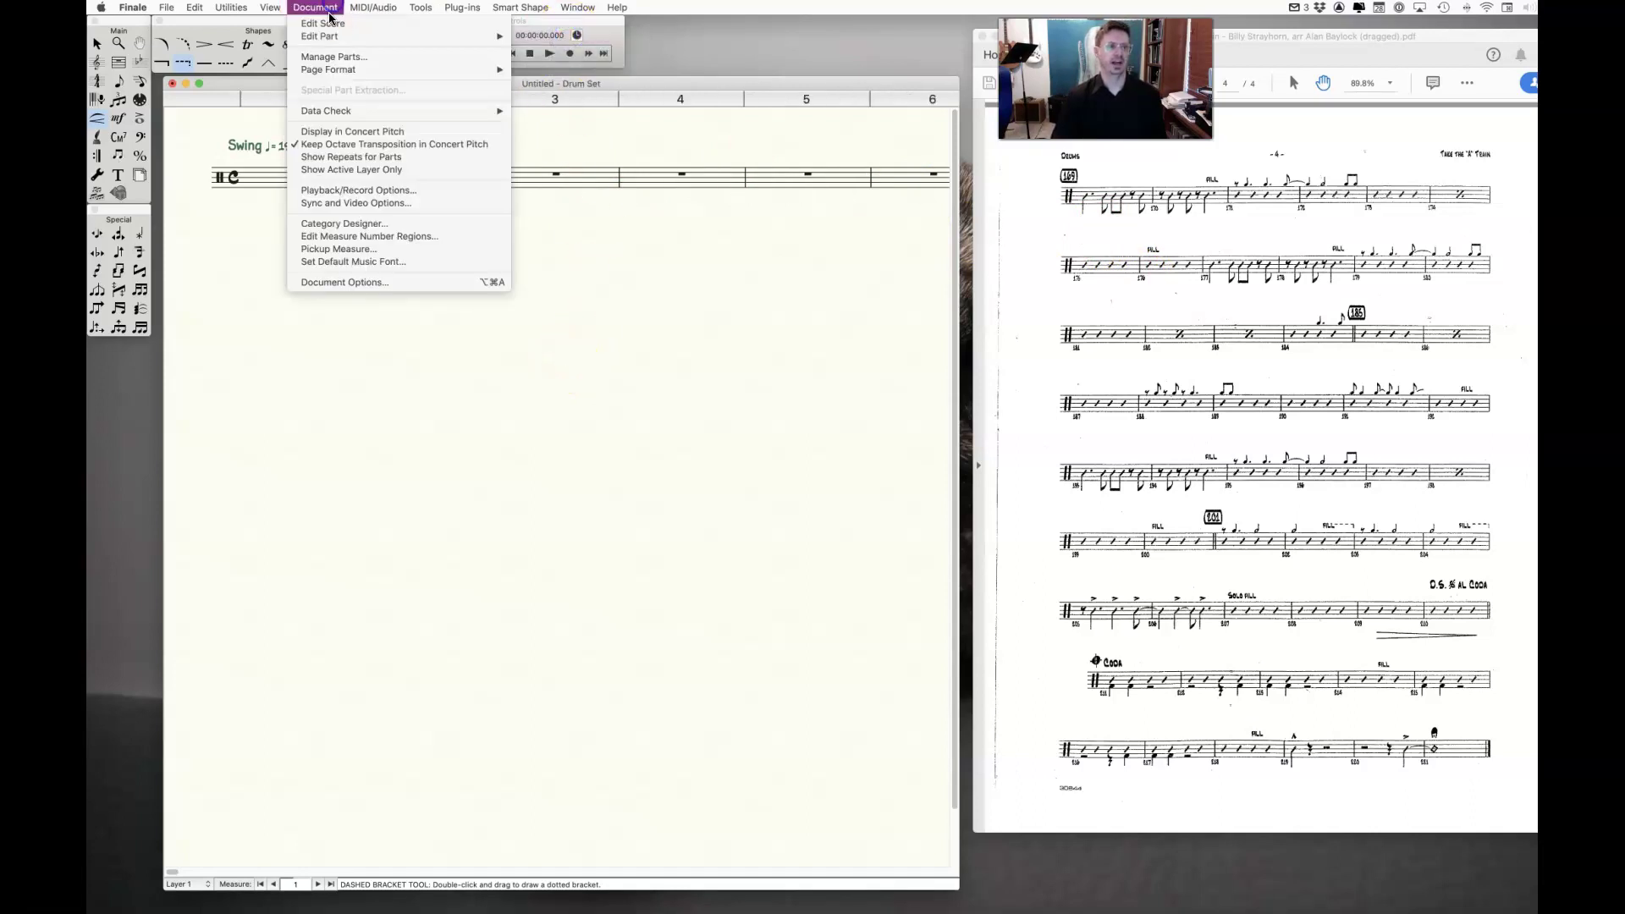
mouse_move(330, 42)
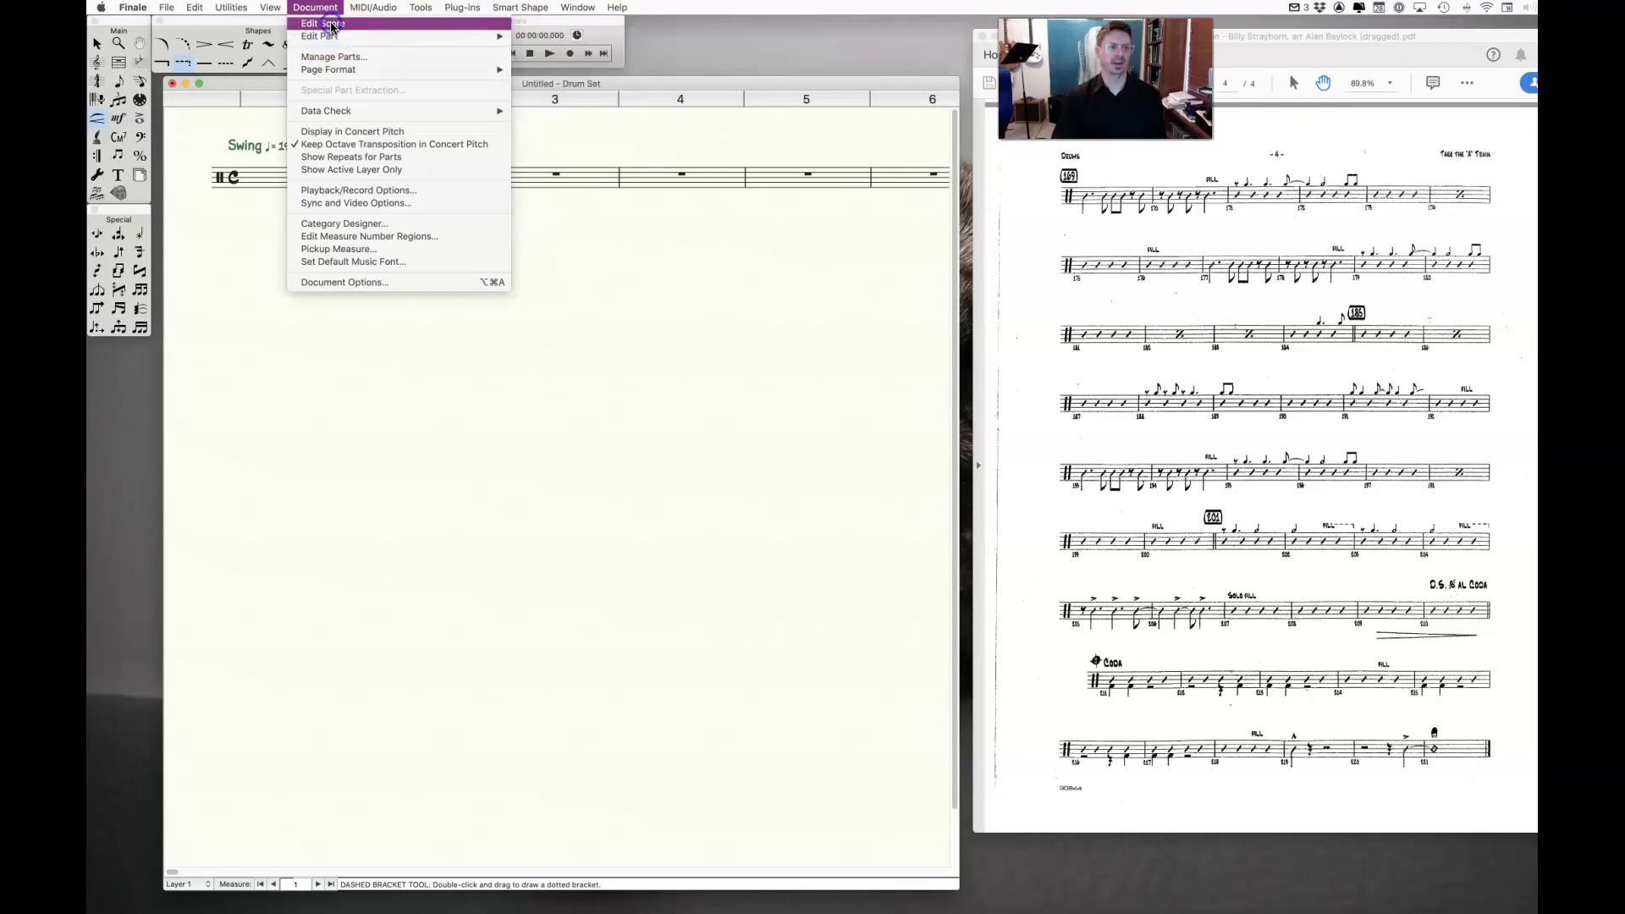
click(327, 24)
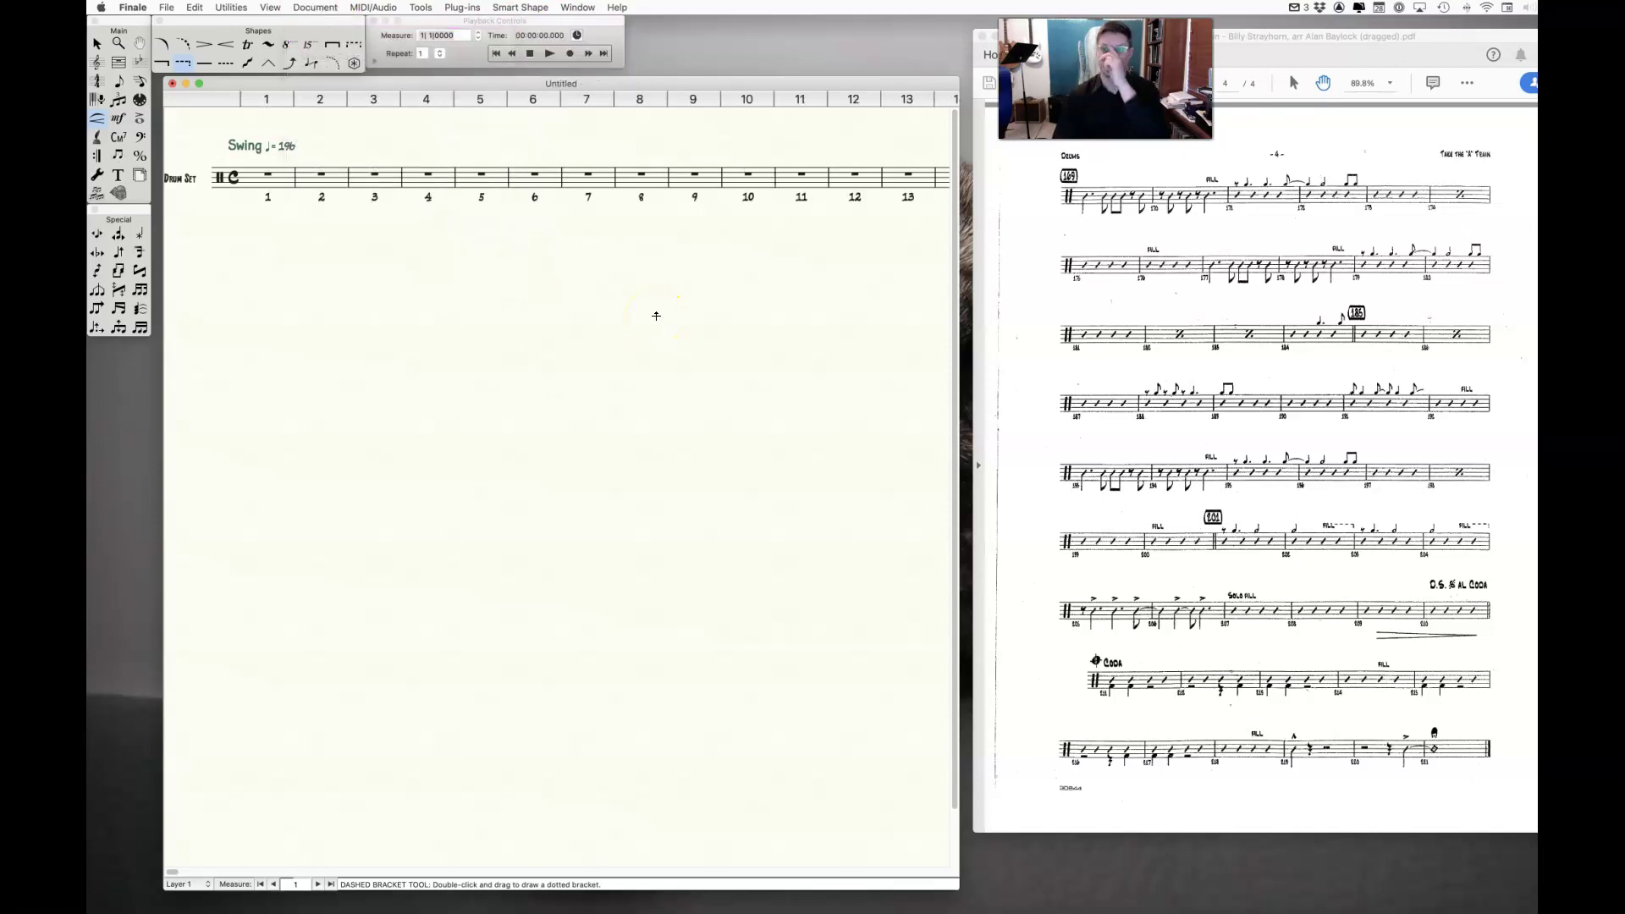
Return to the first page of the drum part PDF and try Speedy Entry in measure 1 of the score.
scroll(1134, 333, up, 20)
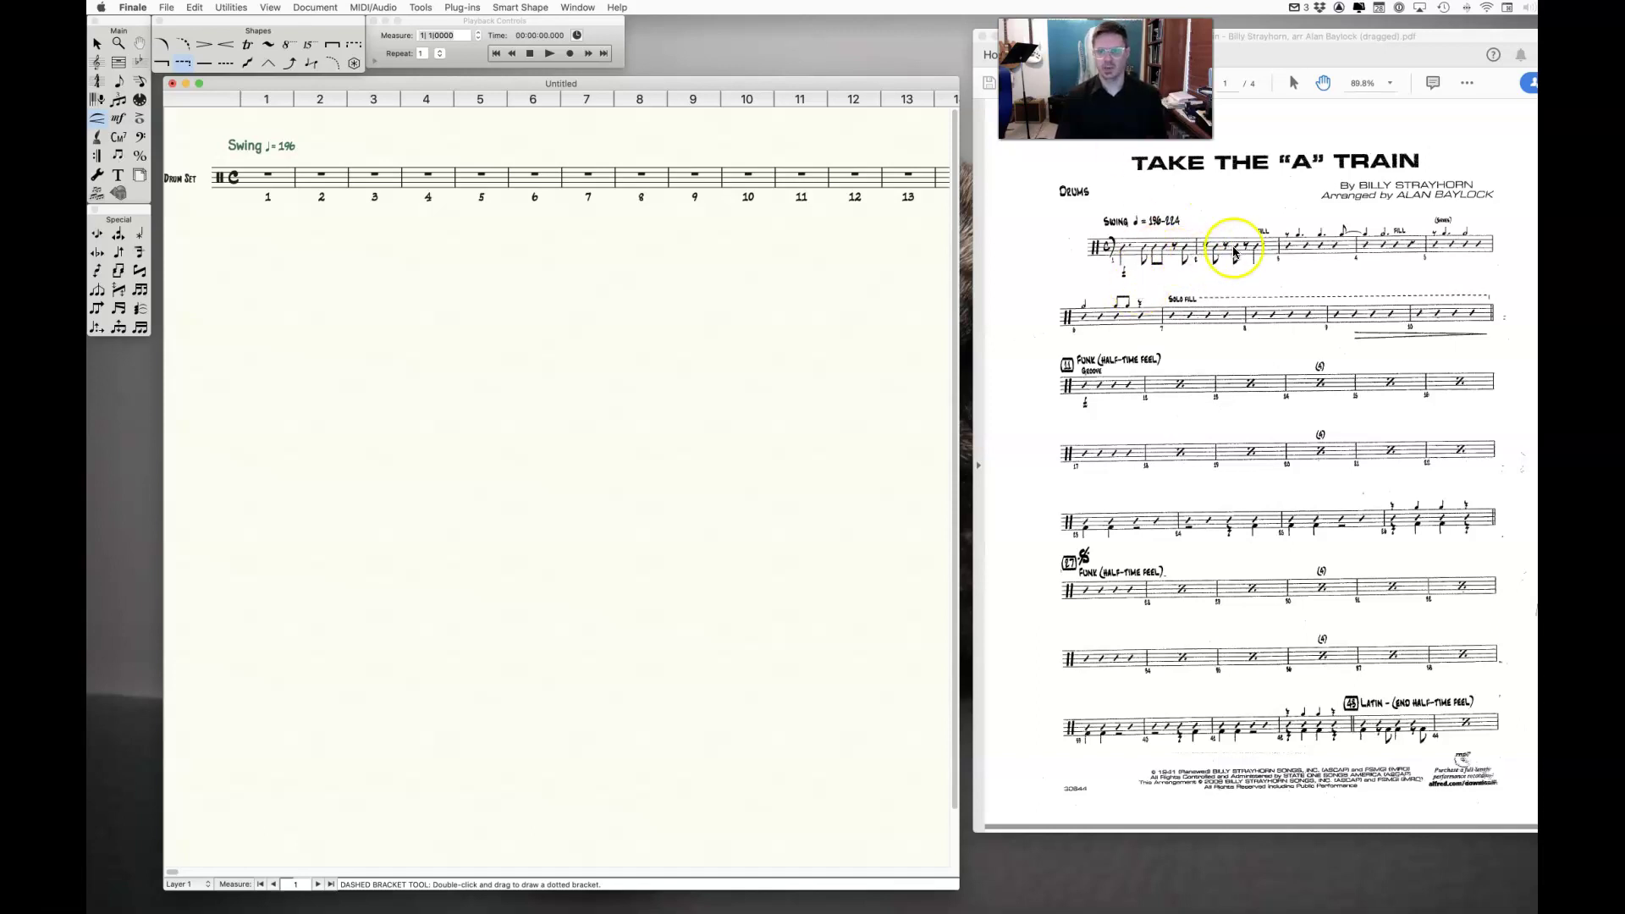
click(140, 81)
click(279, 186)
key(Down)
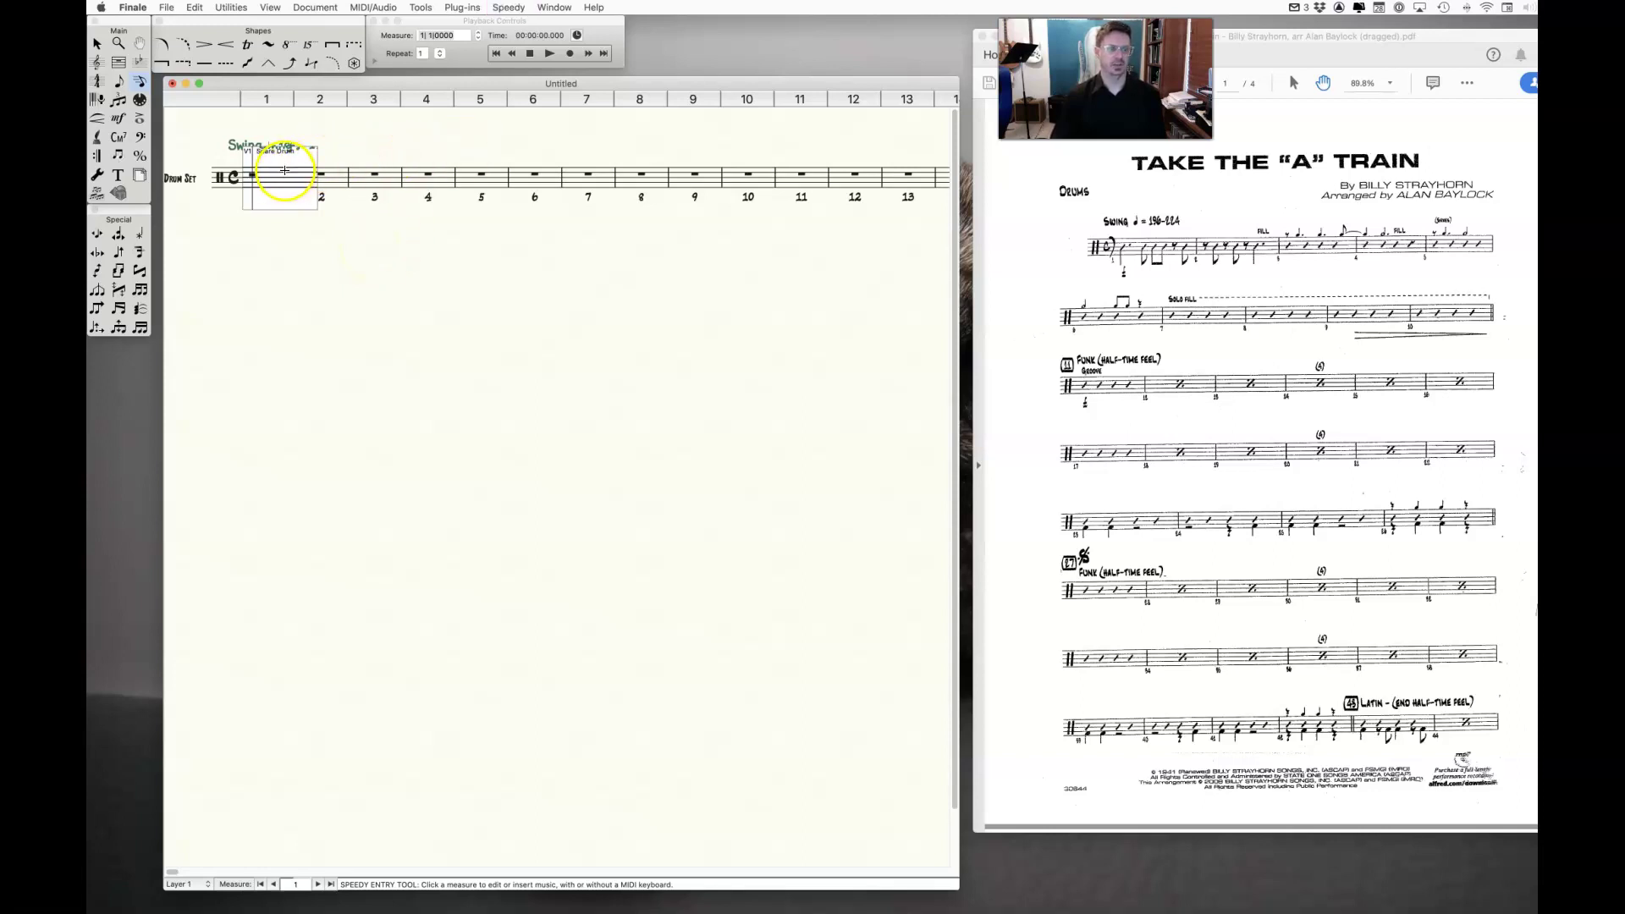
key(Escape)
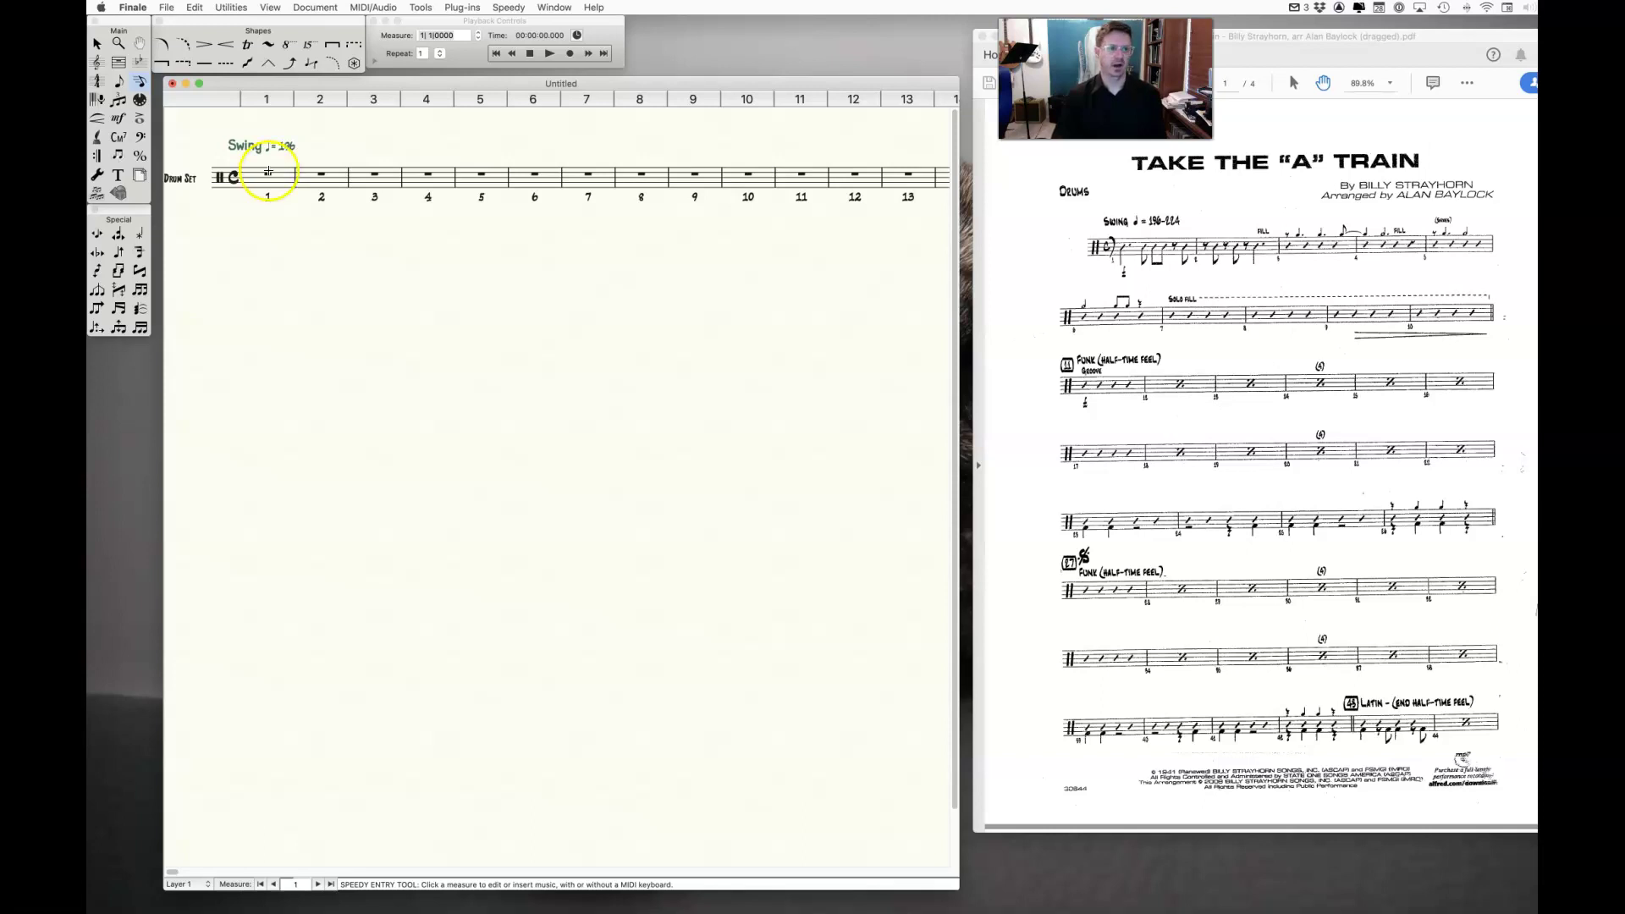
Open measure 1 for Speedy Entry and try different percussion positions on the staff, settling on the Snare Drum position.
click(253, 169)
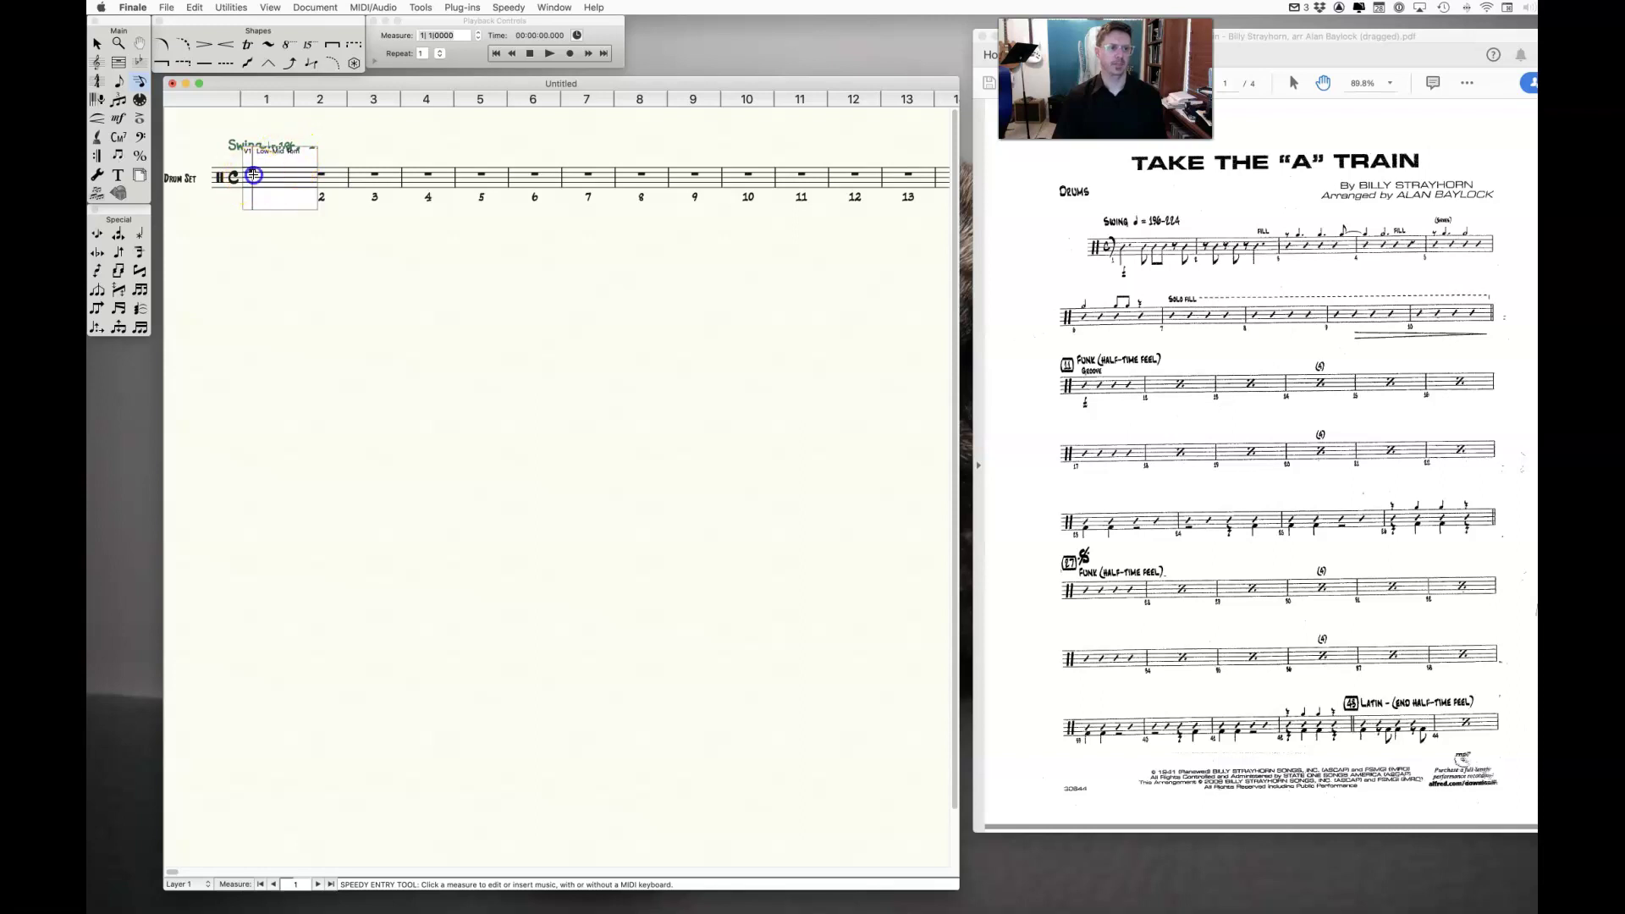
click(255, 178)
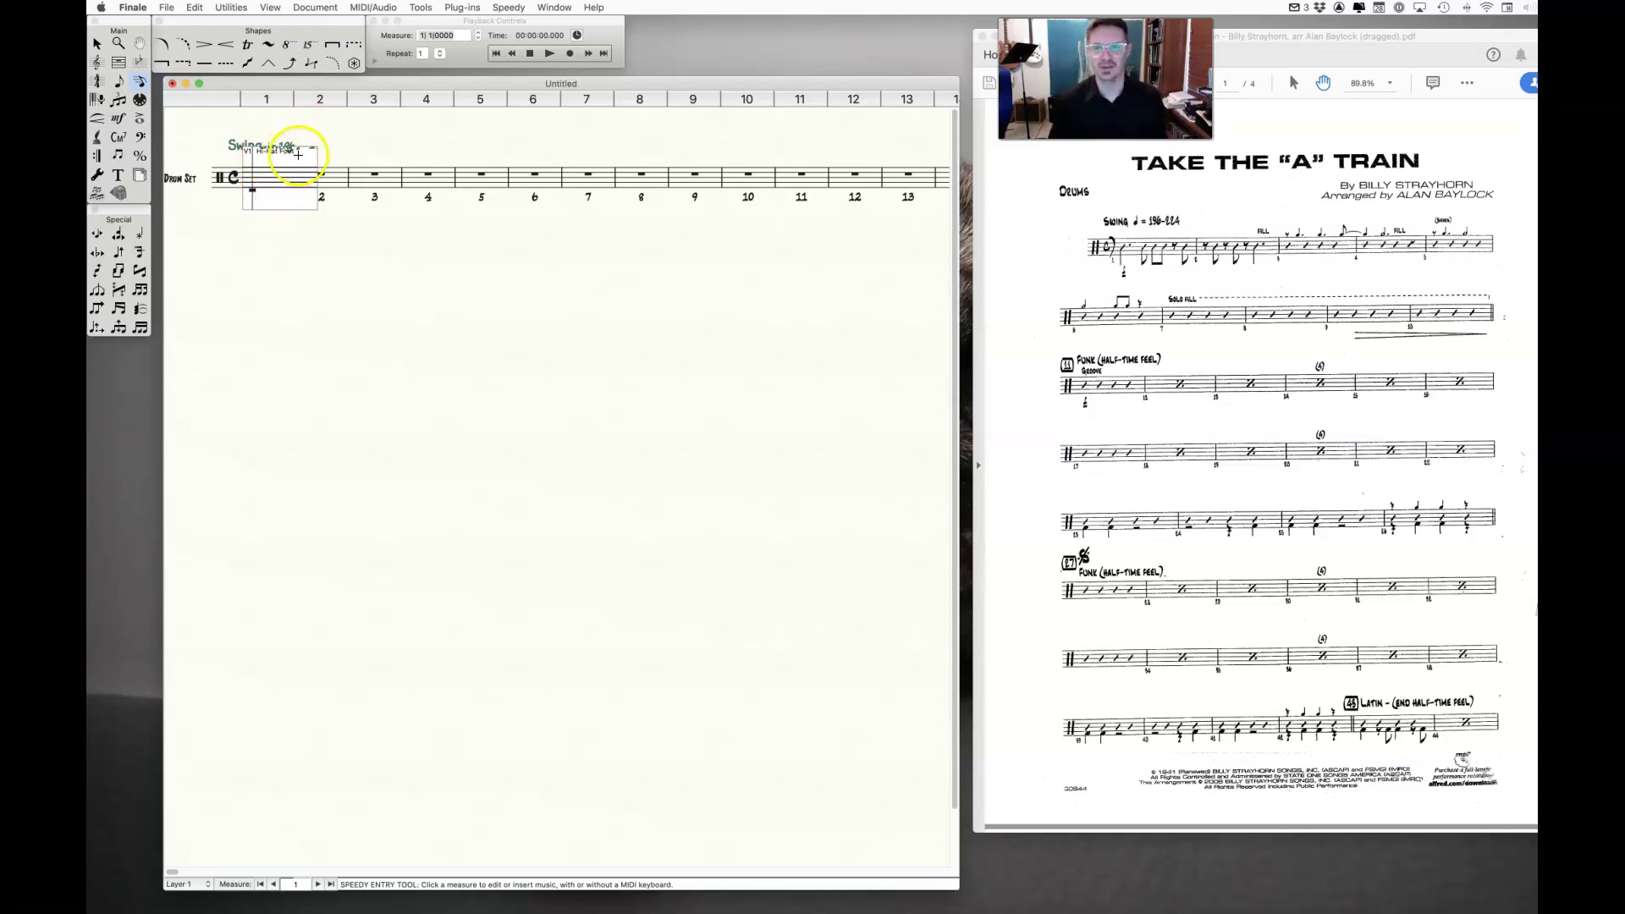
click(254, 163)
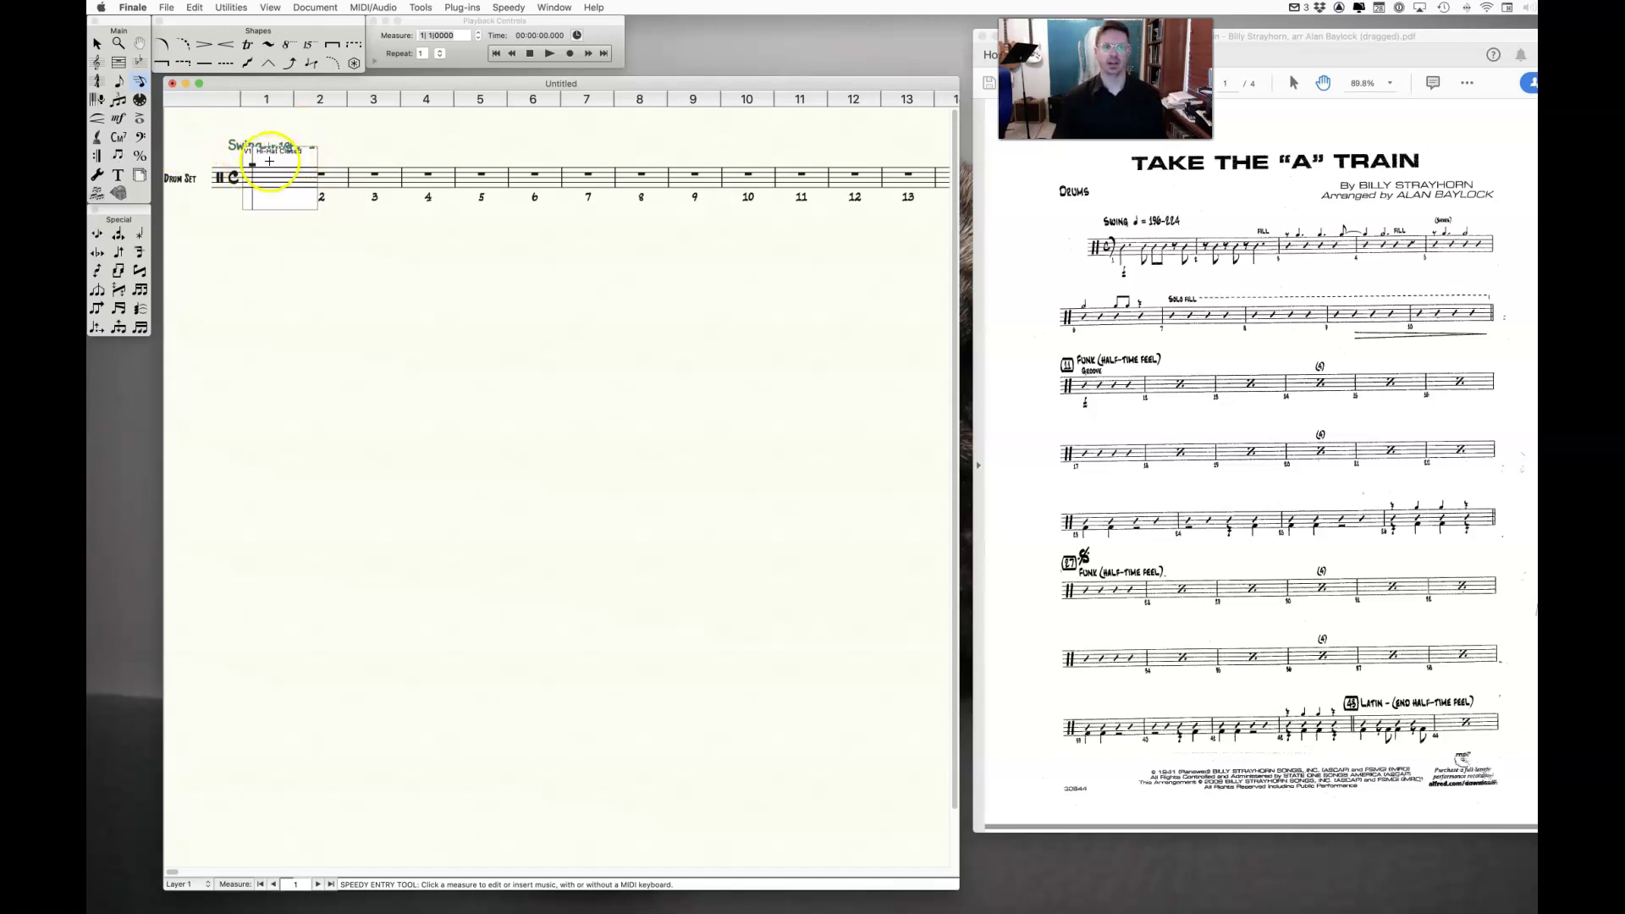
click(253, 163)
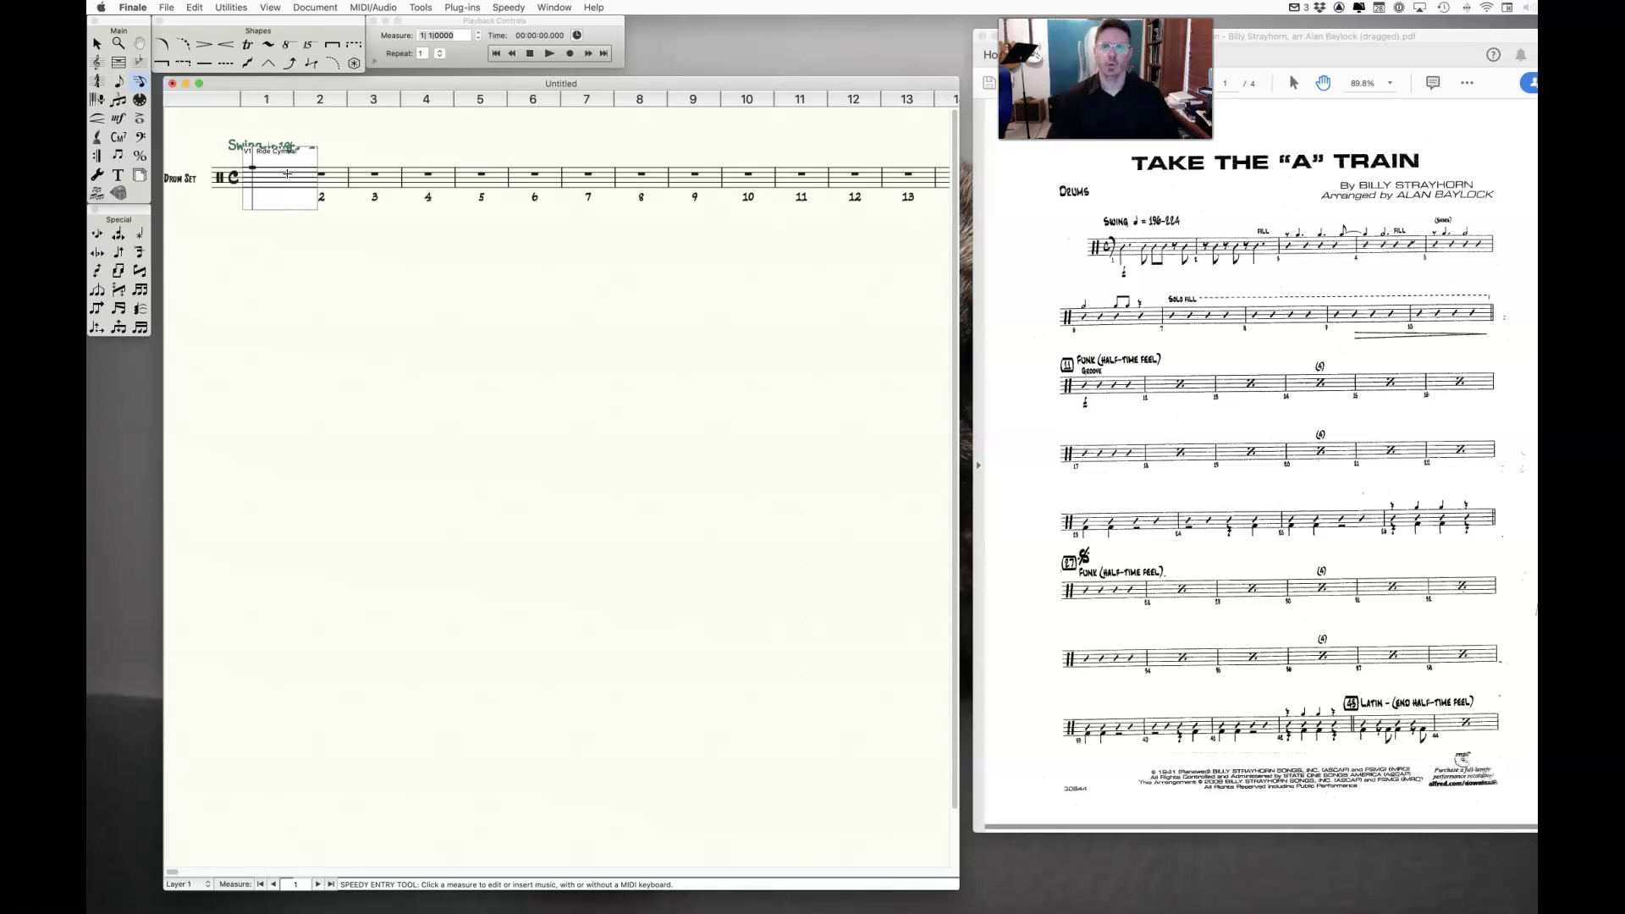
click(254, 175)
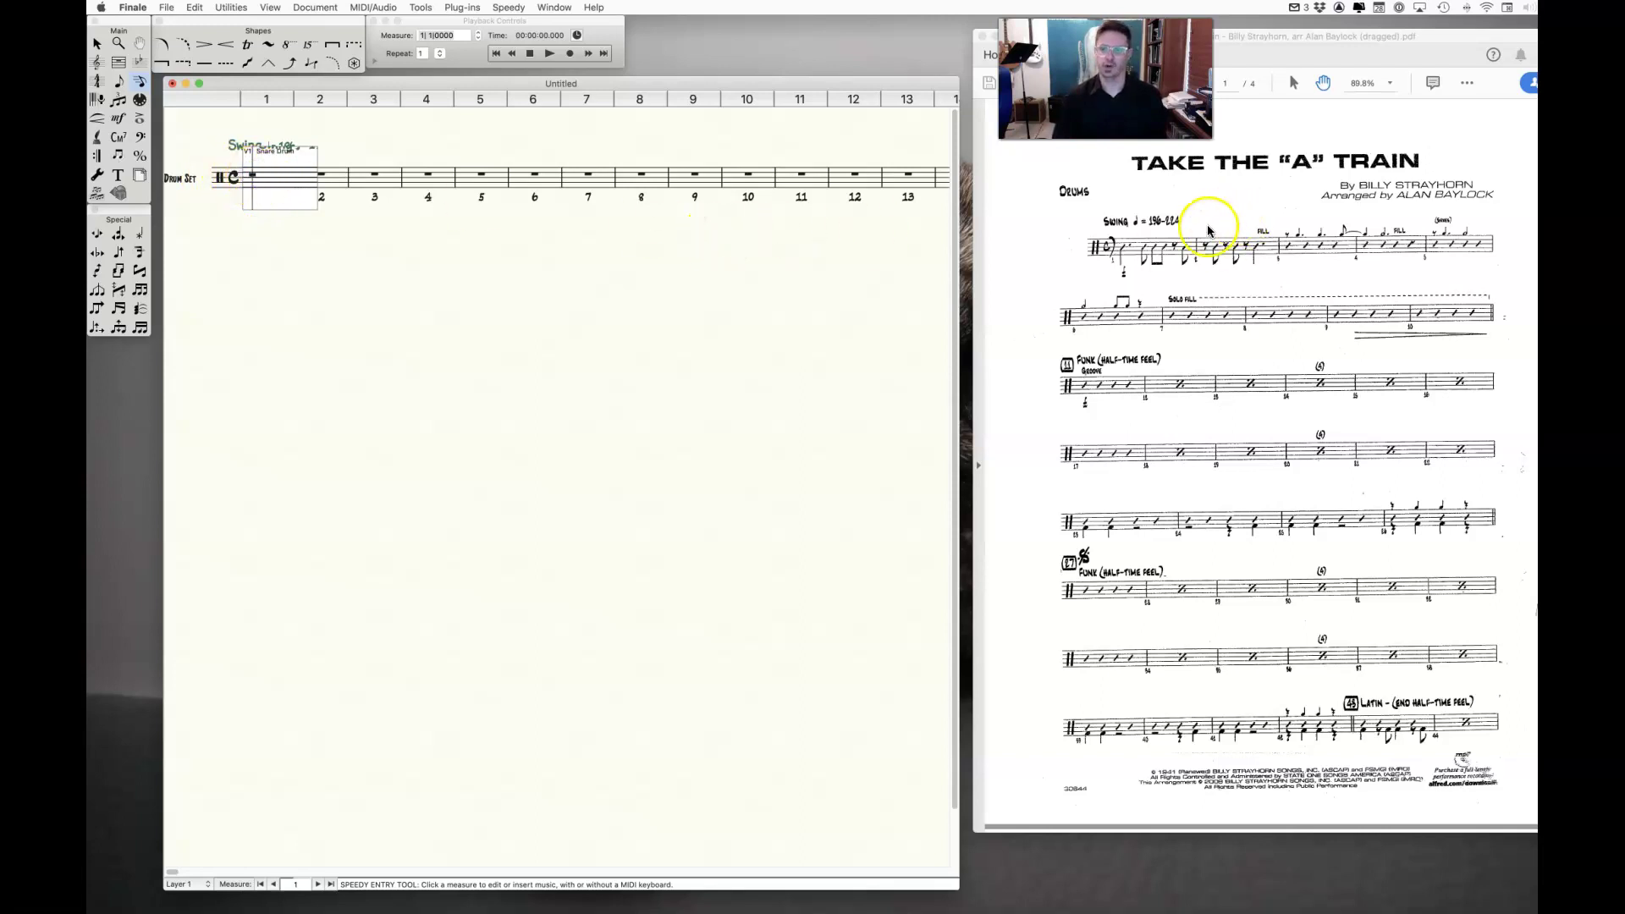
click(258, 164)
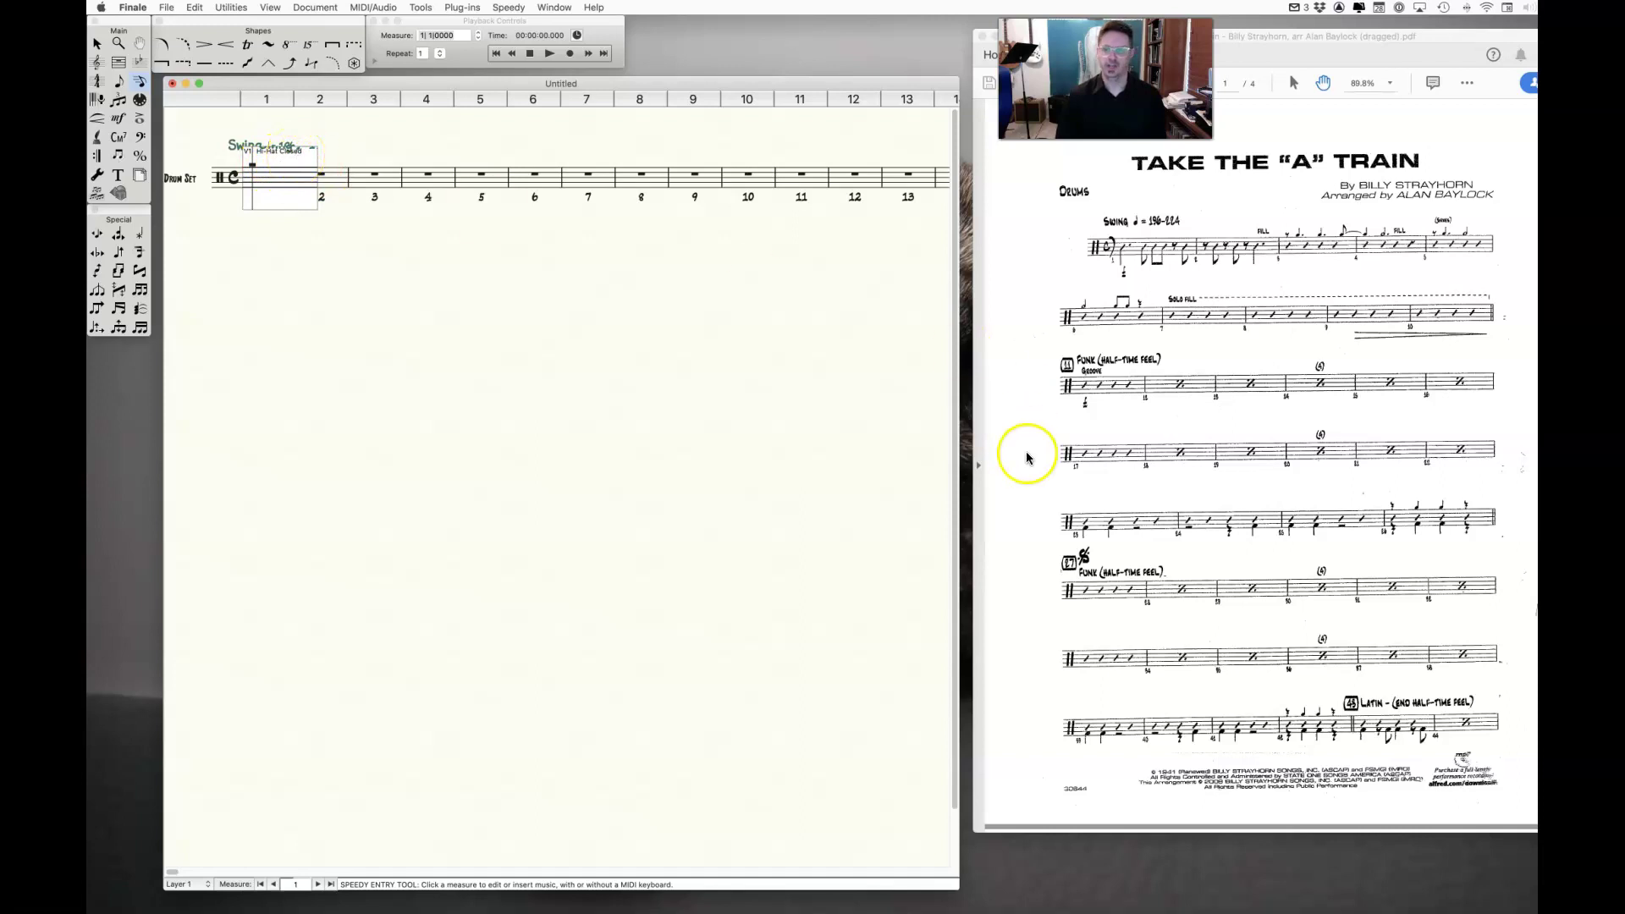
click(251, 186)
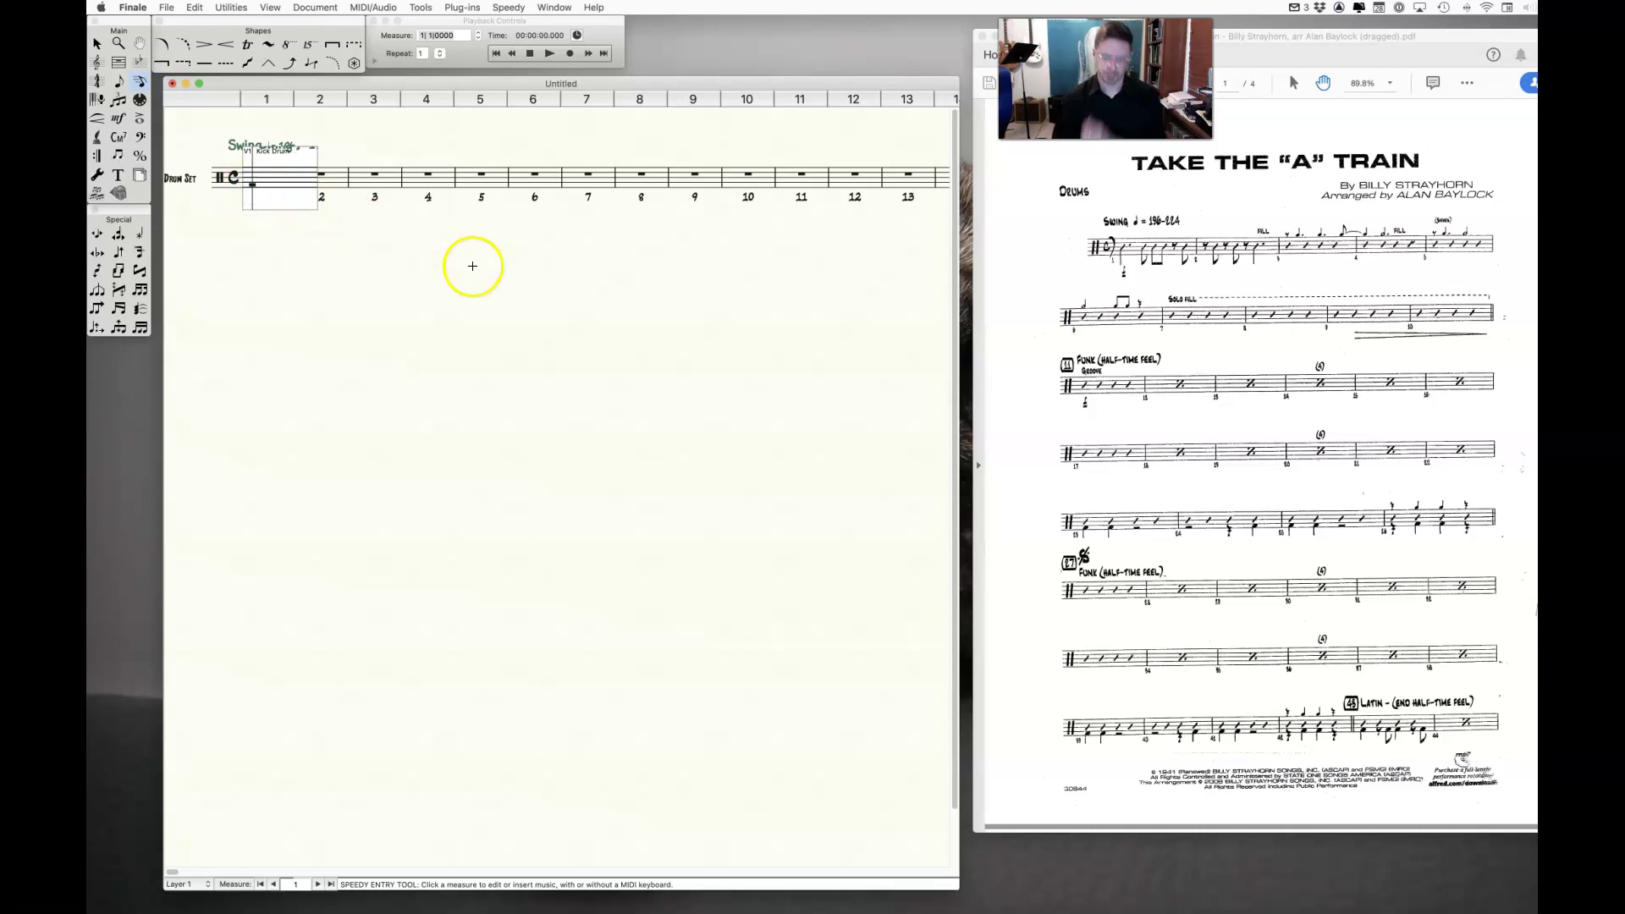
click(252, 175)
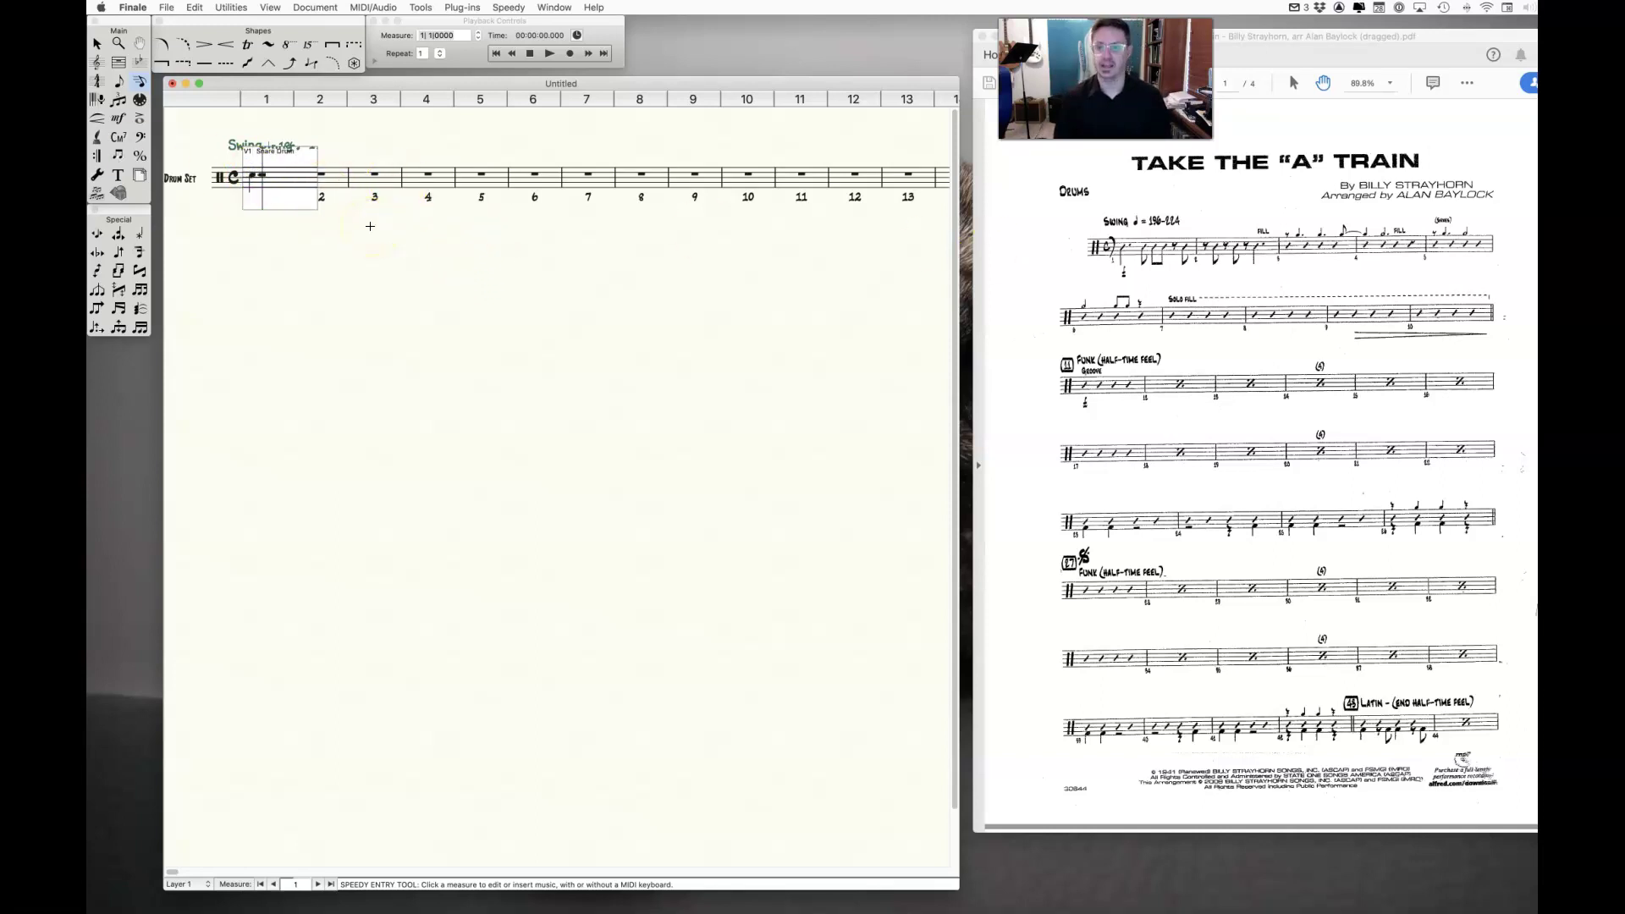
Enter the written rhythm of measures 1 and 2 on the Snare Drum position, ending with a dotted quarter note, and leave the entry frame.
key(4)
key(4)
key(4)
key(4)
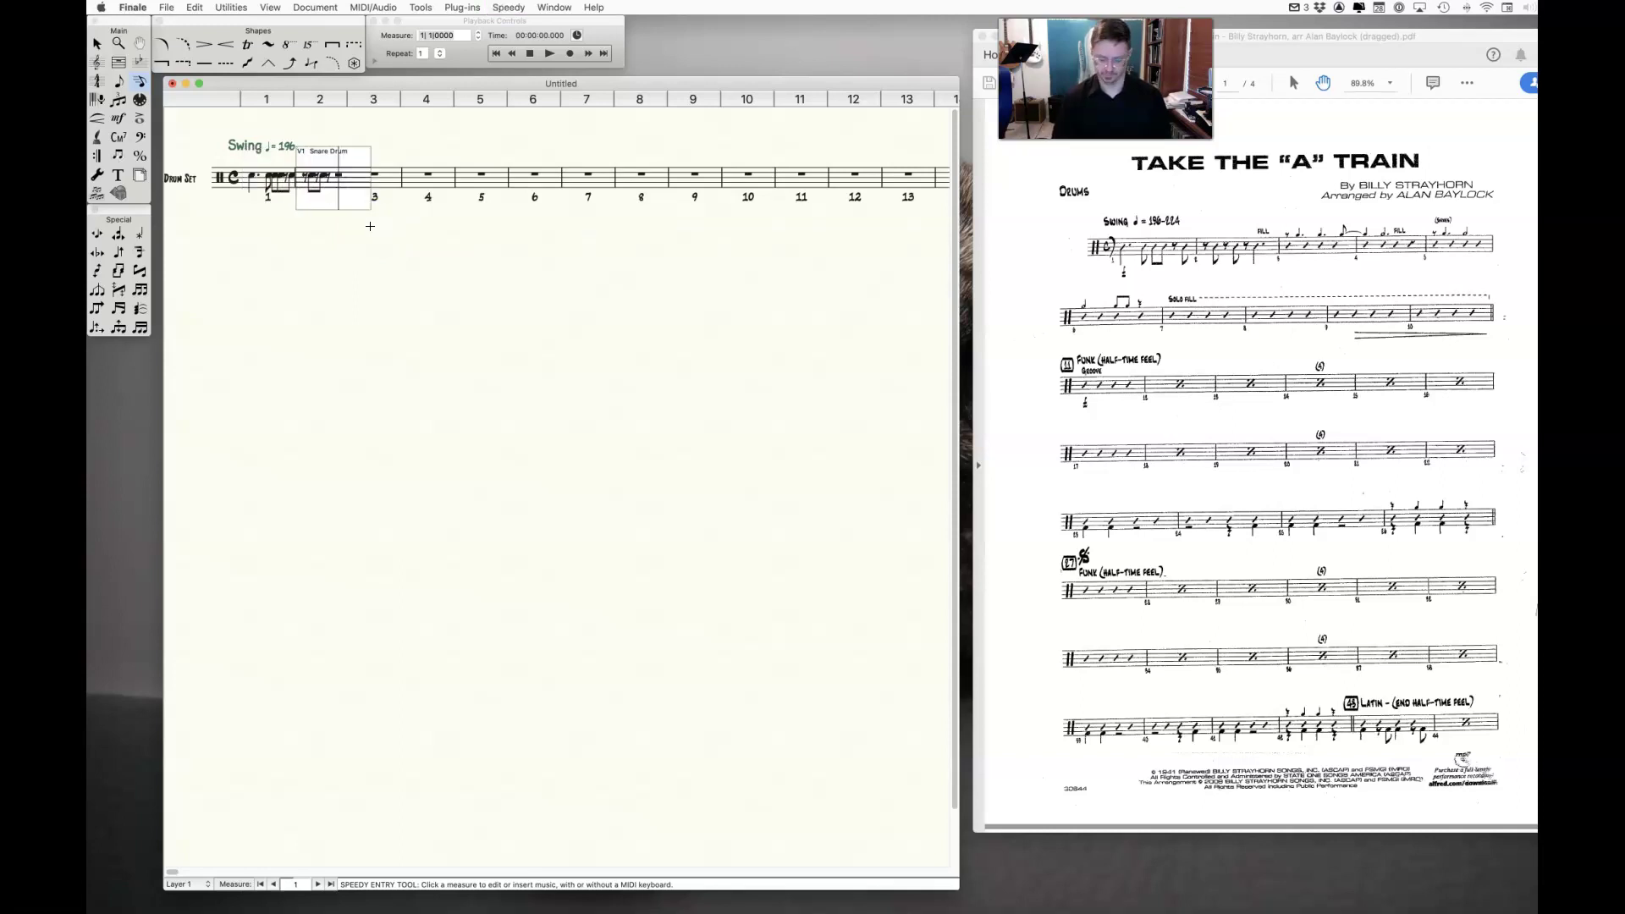
key(.)
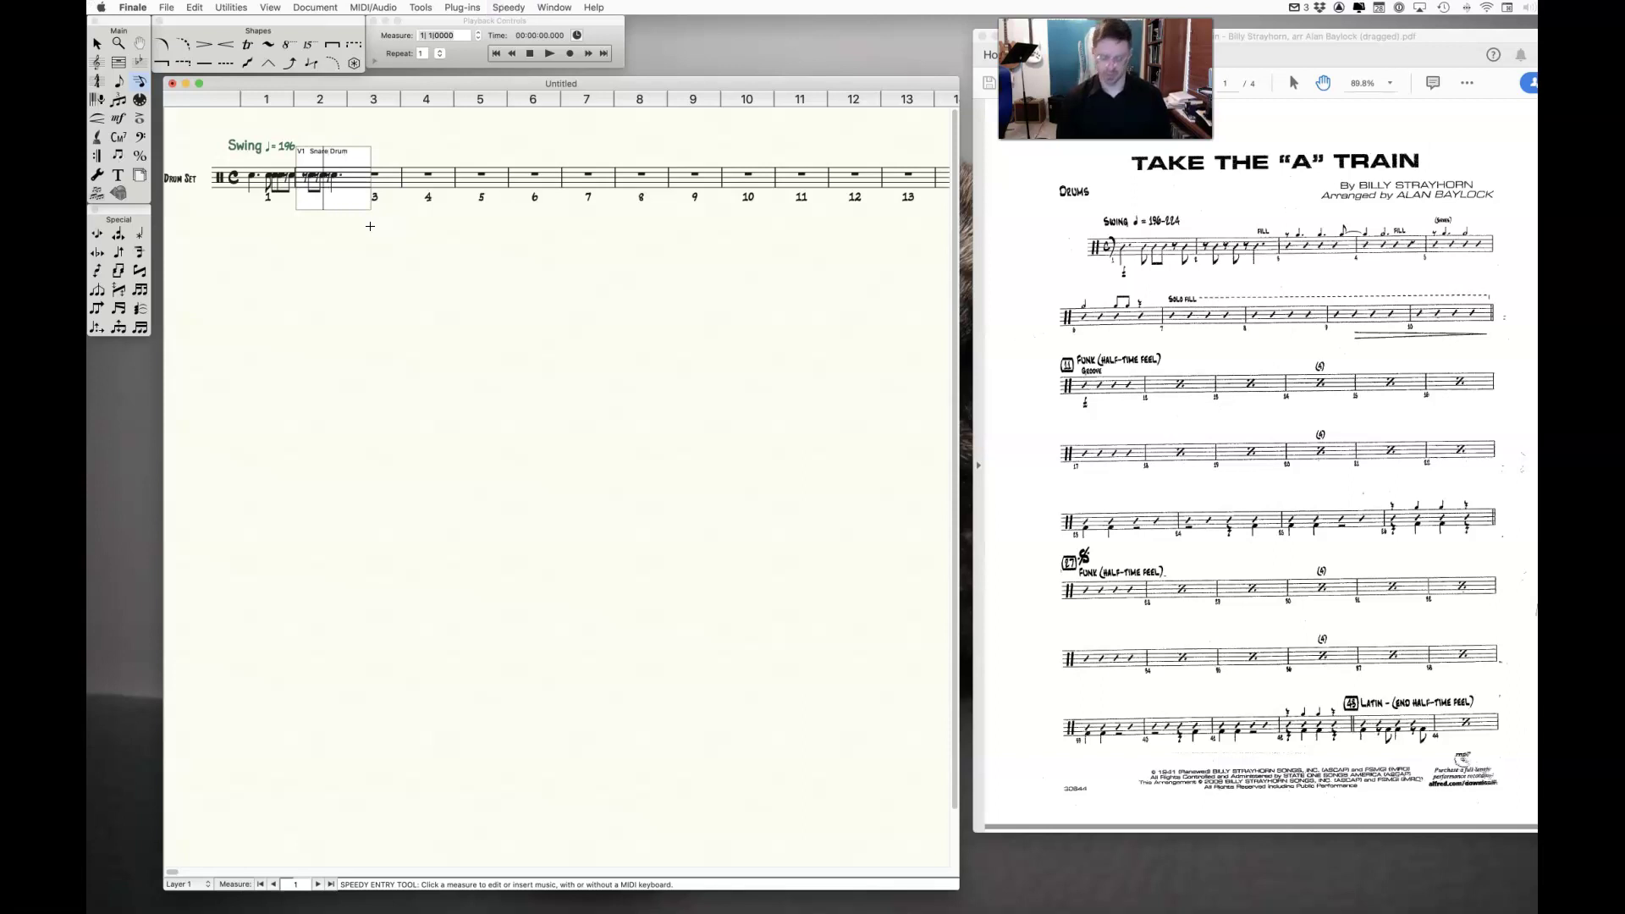
key(.)
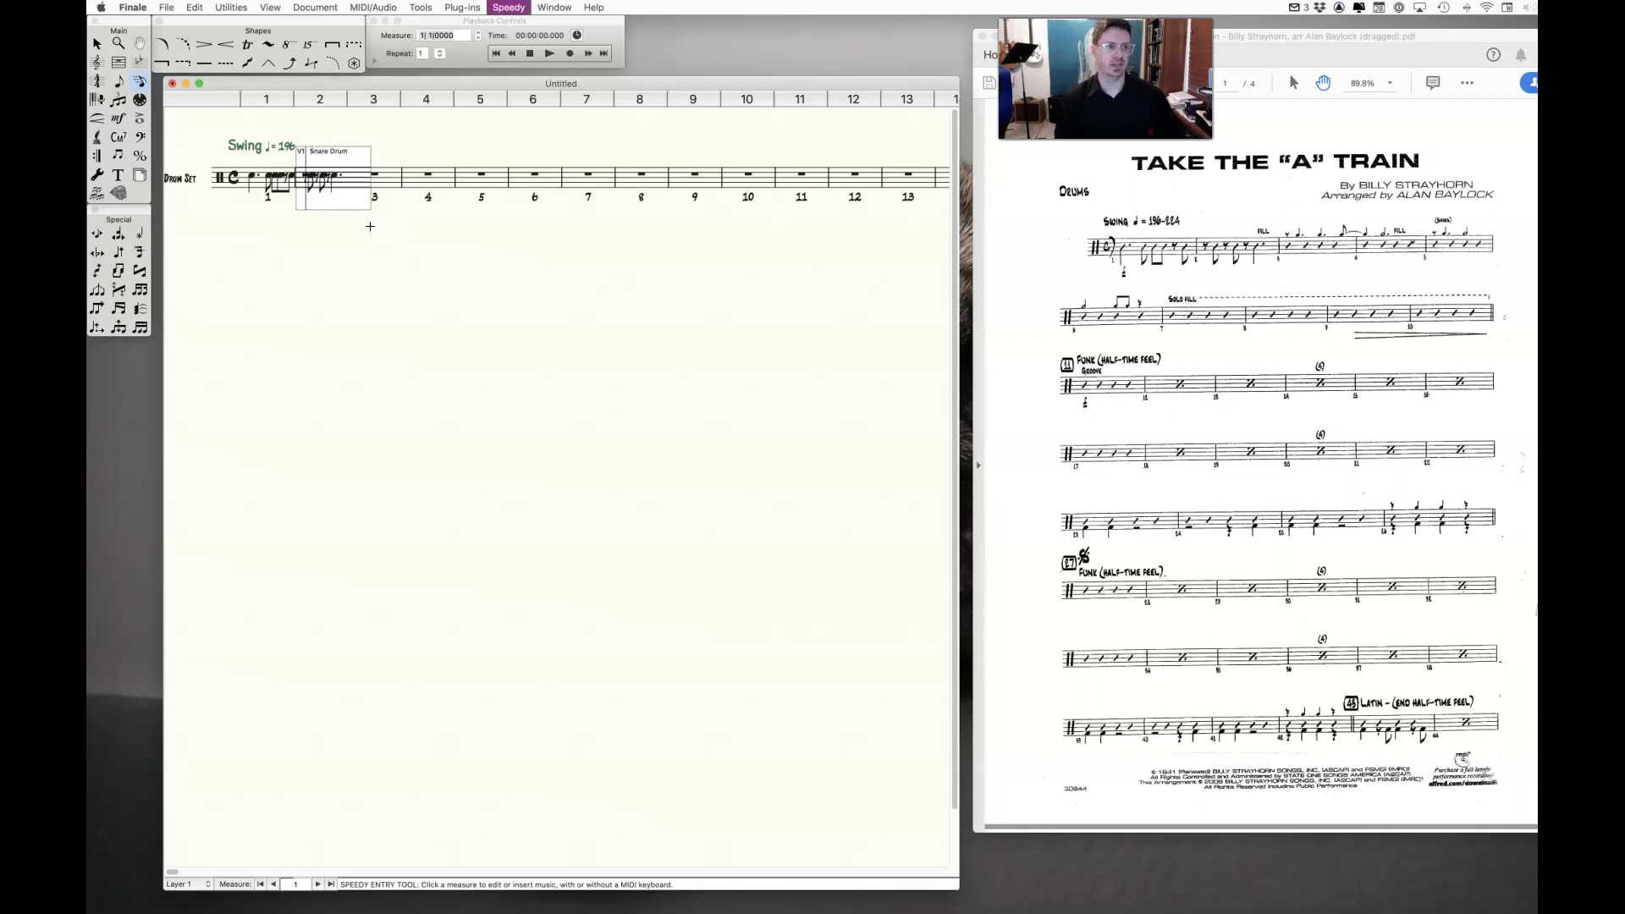
key(Left)
click(442, 315)
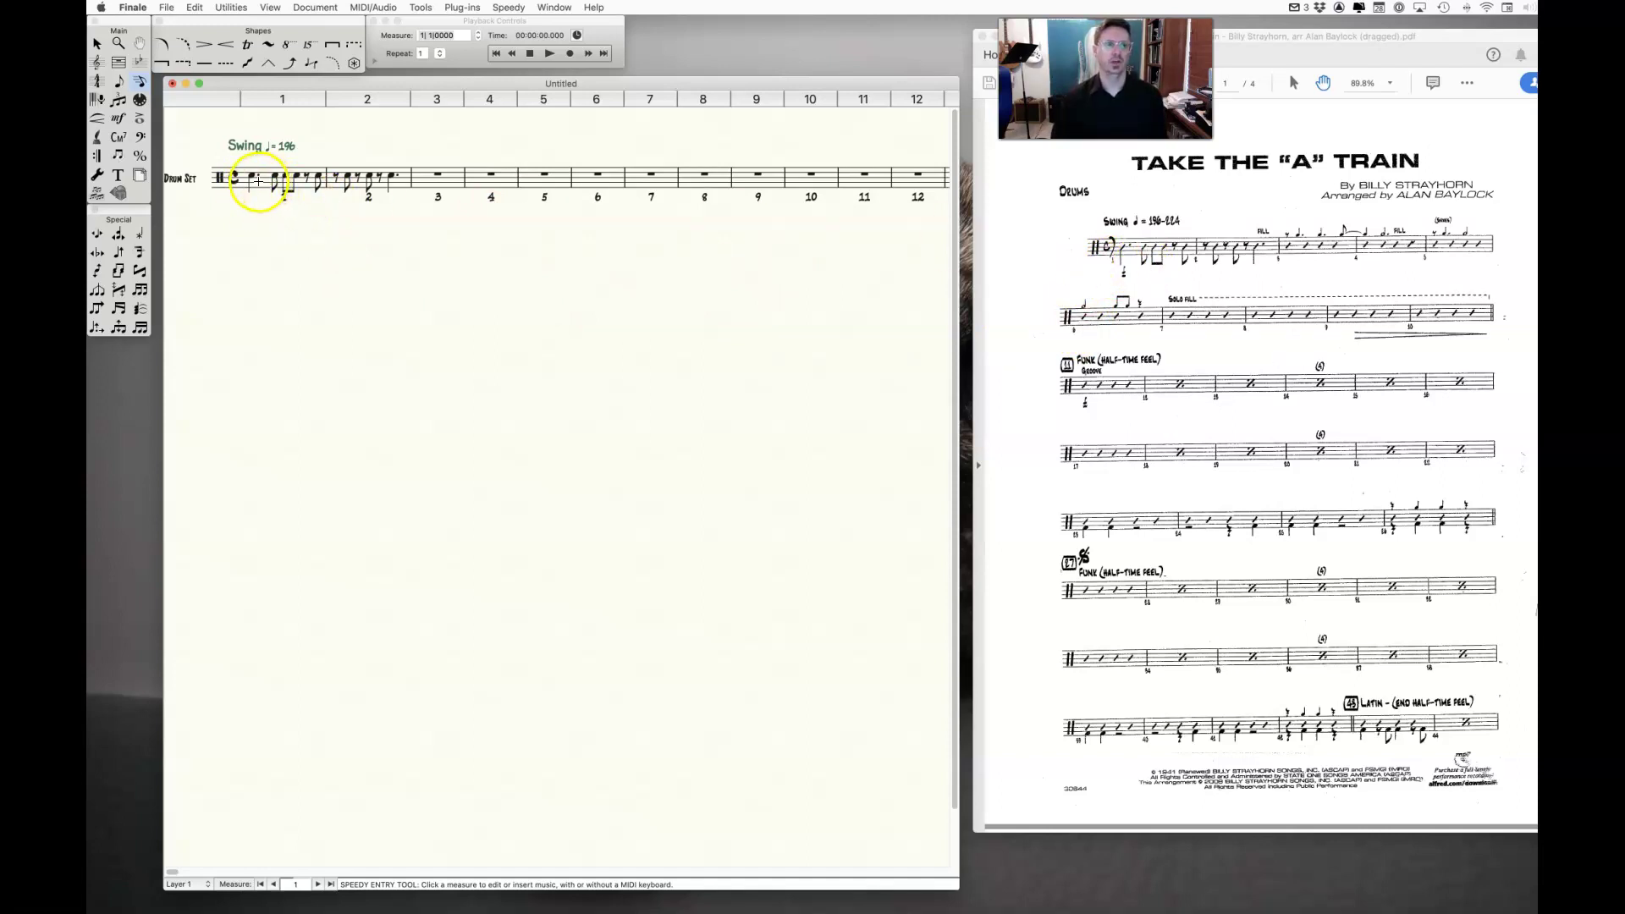
click(389, 184)
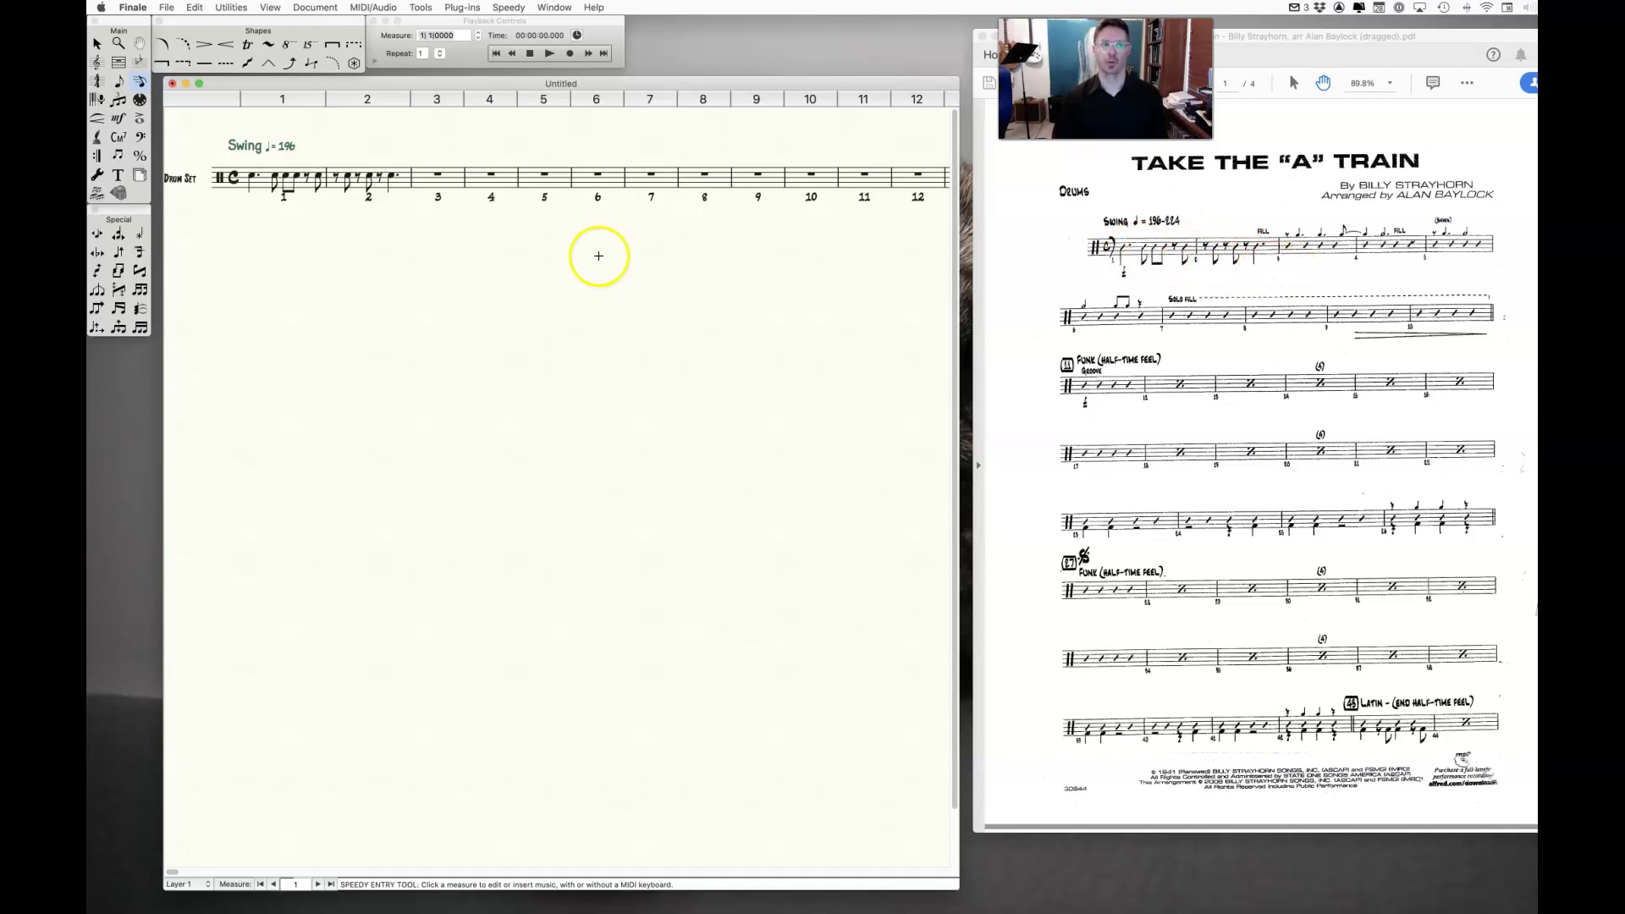
Select measures 1 and 2 of the Drum Set staff with the Staff tool.
click(98, 61)
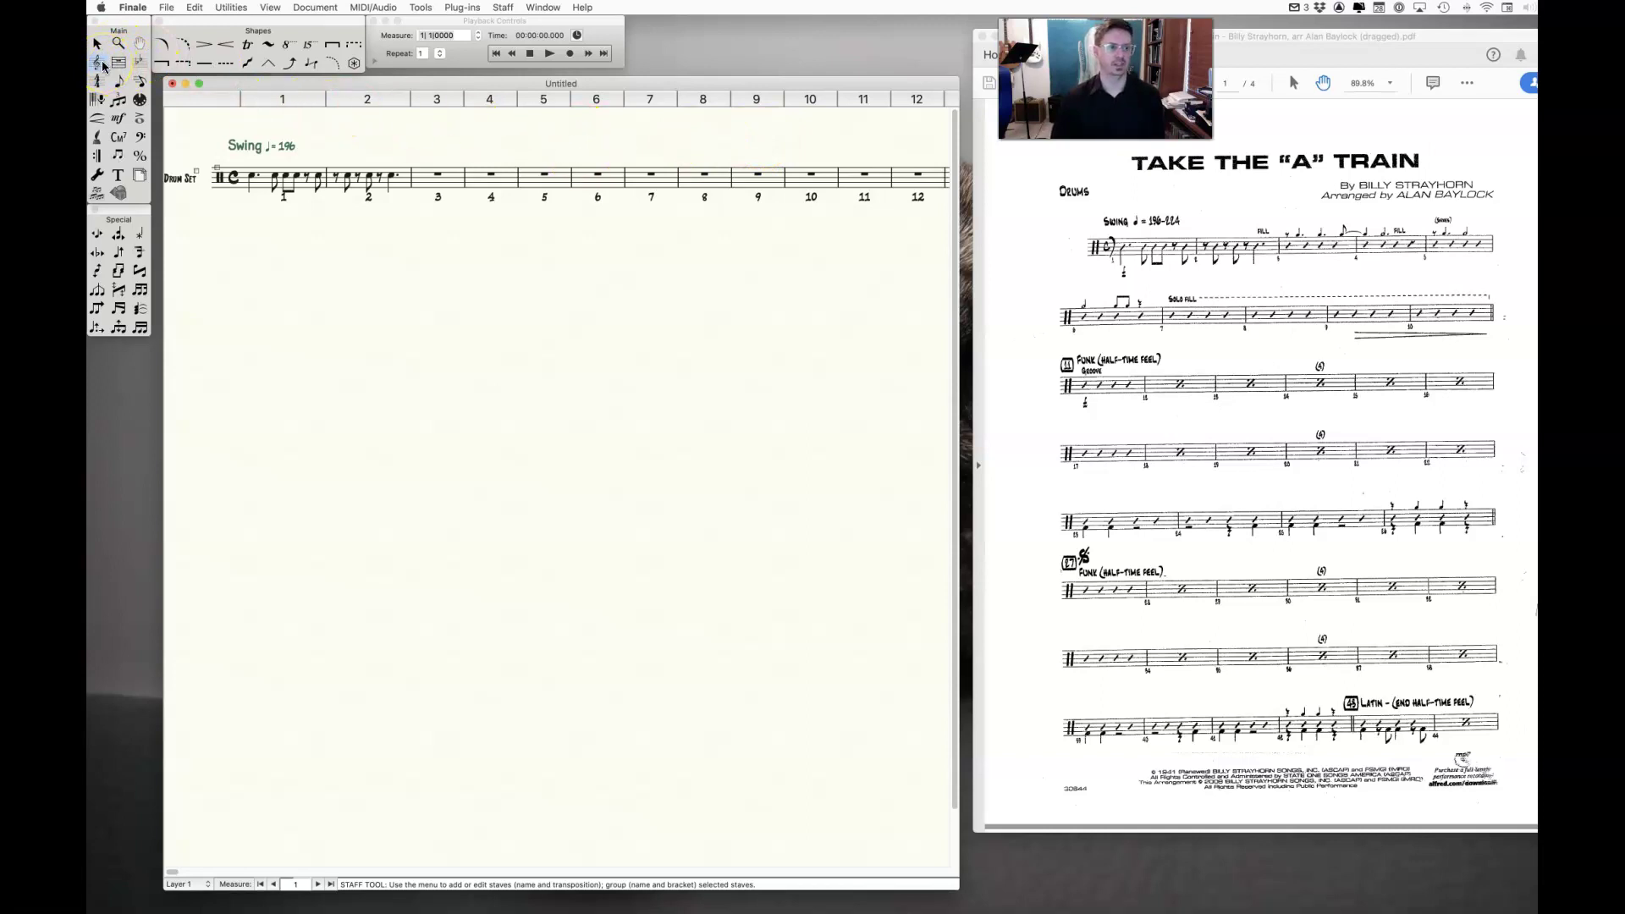
click(504, 8)
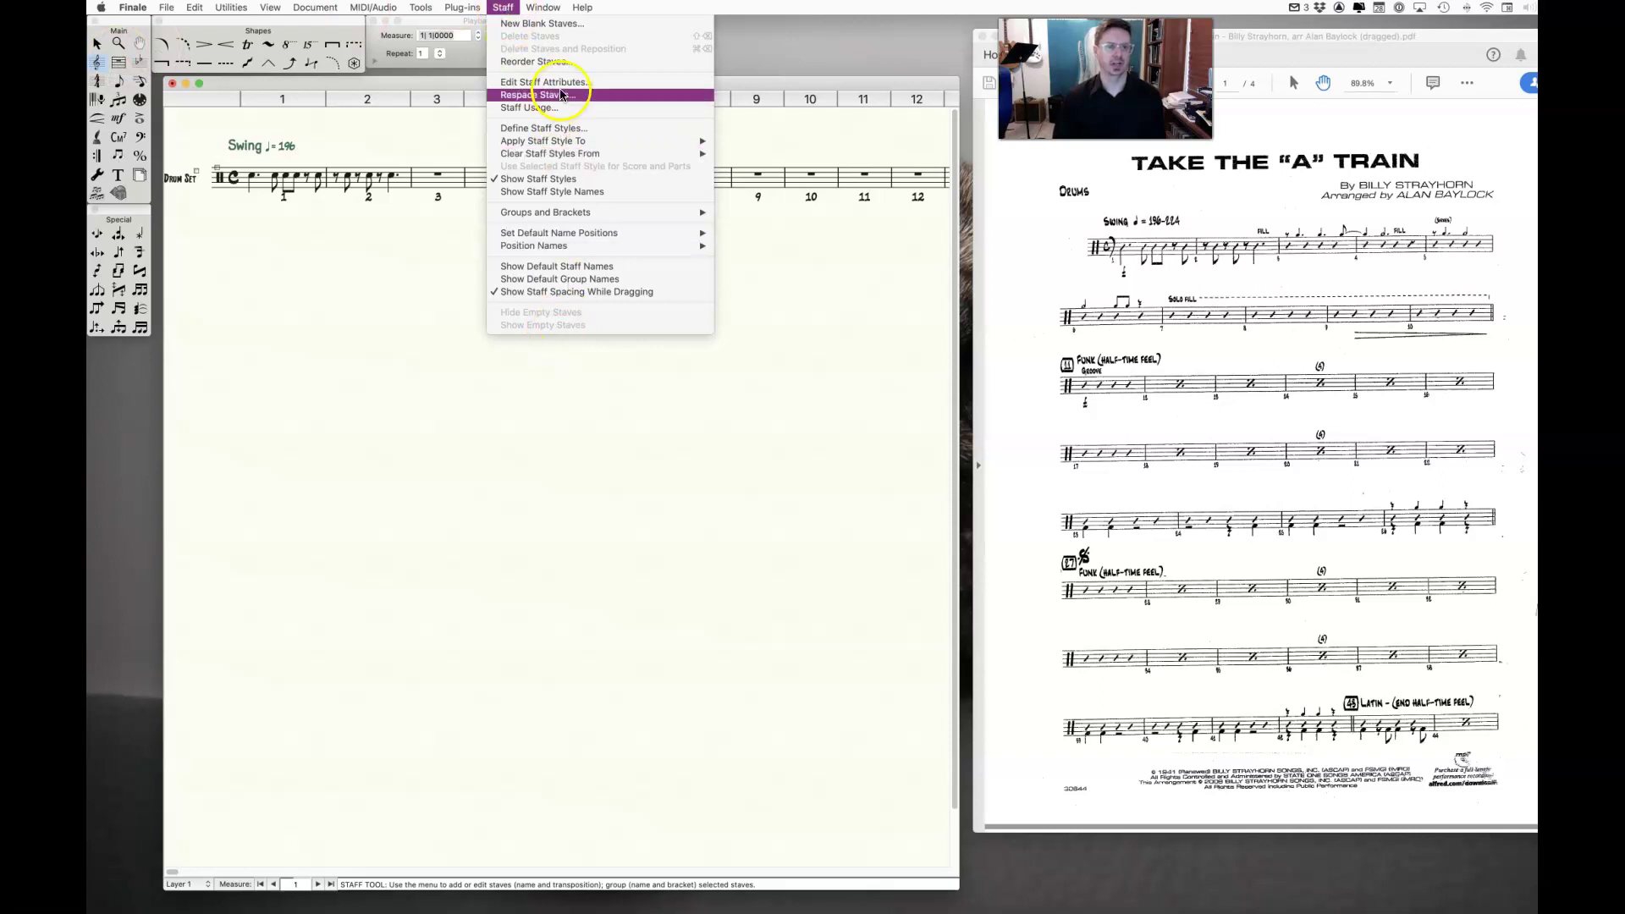
click(409, 255)
click(421, 244)
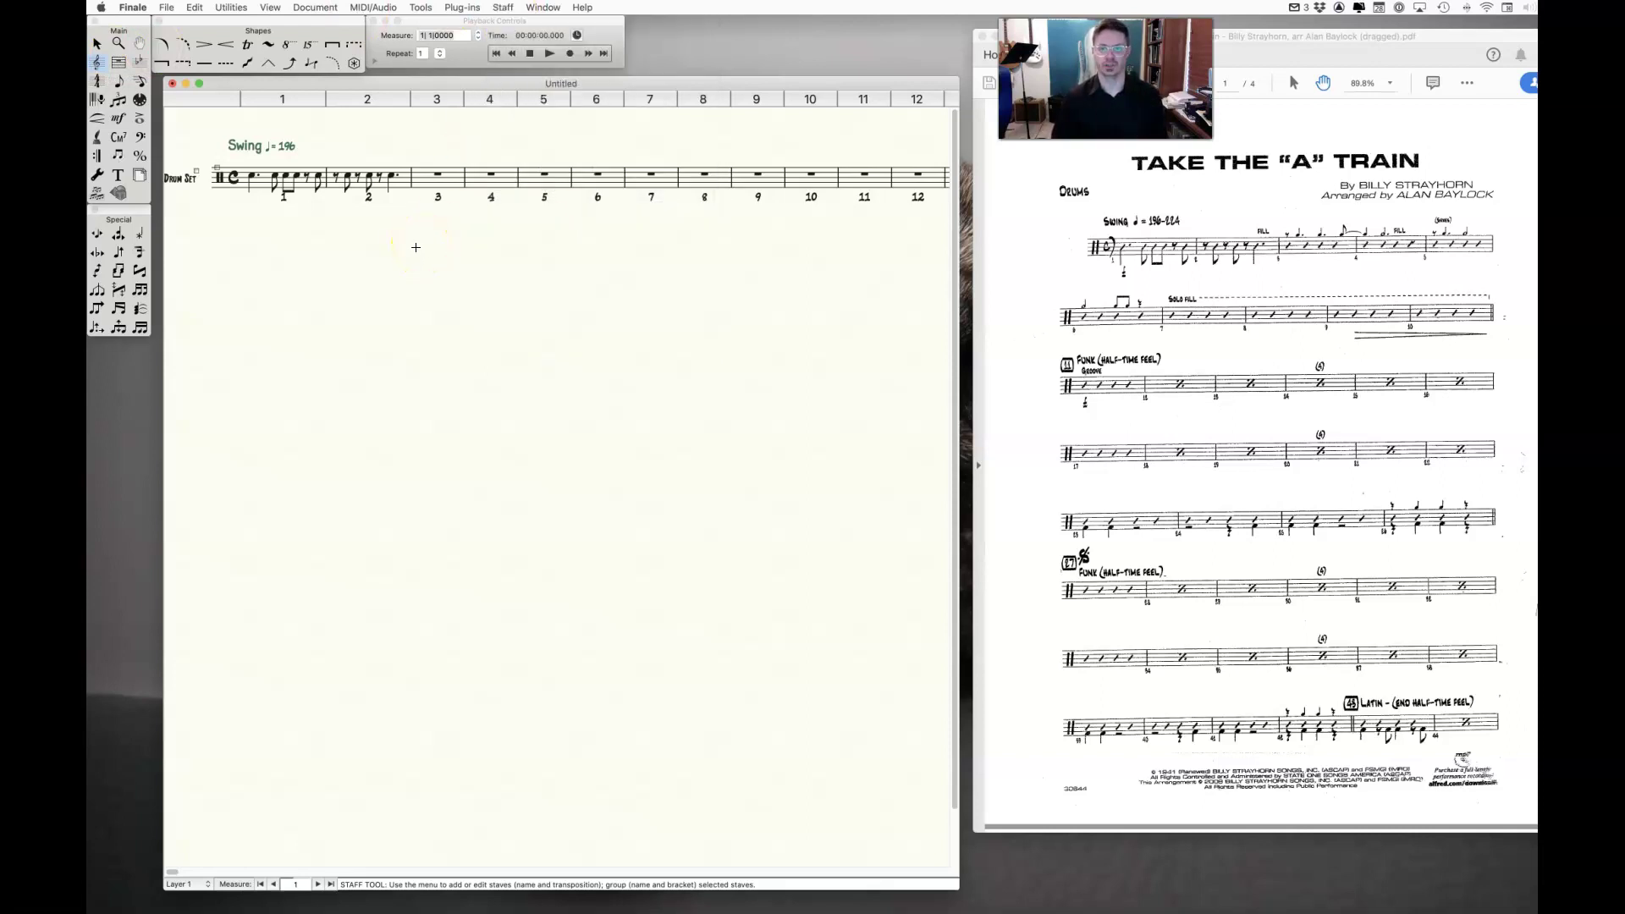
click(98, 43)
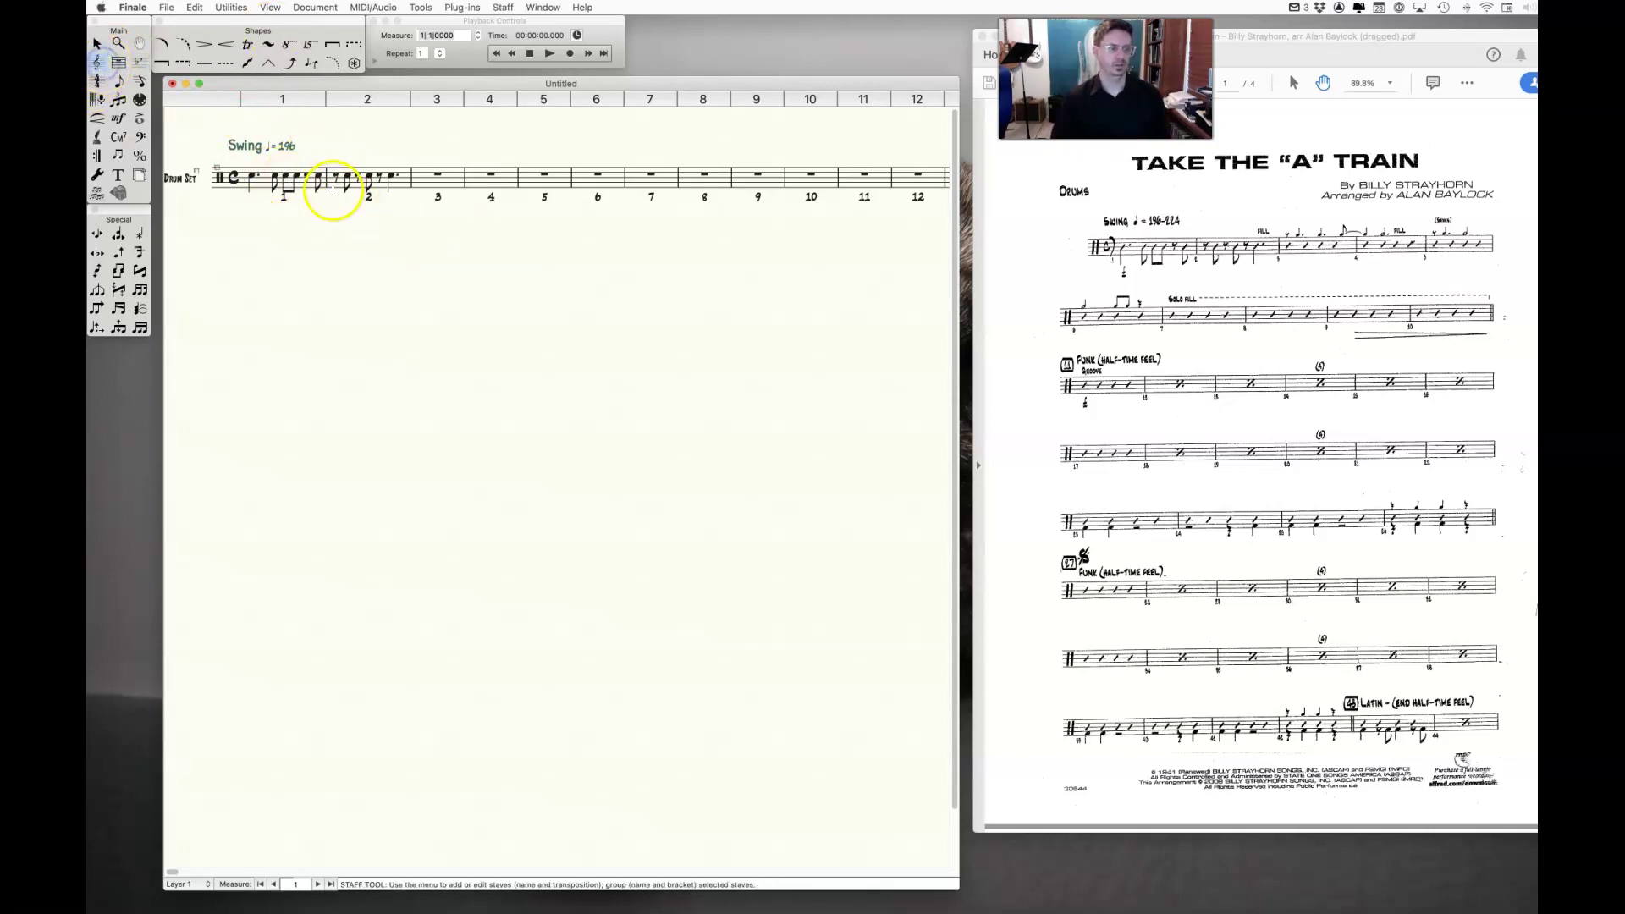
drag(297, 189, 380, 181)
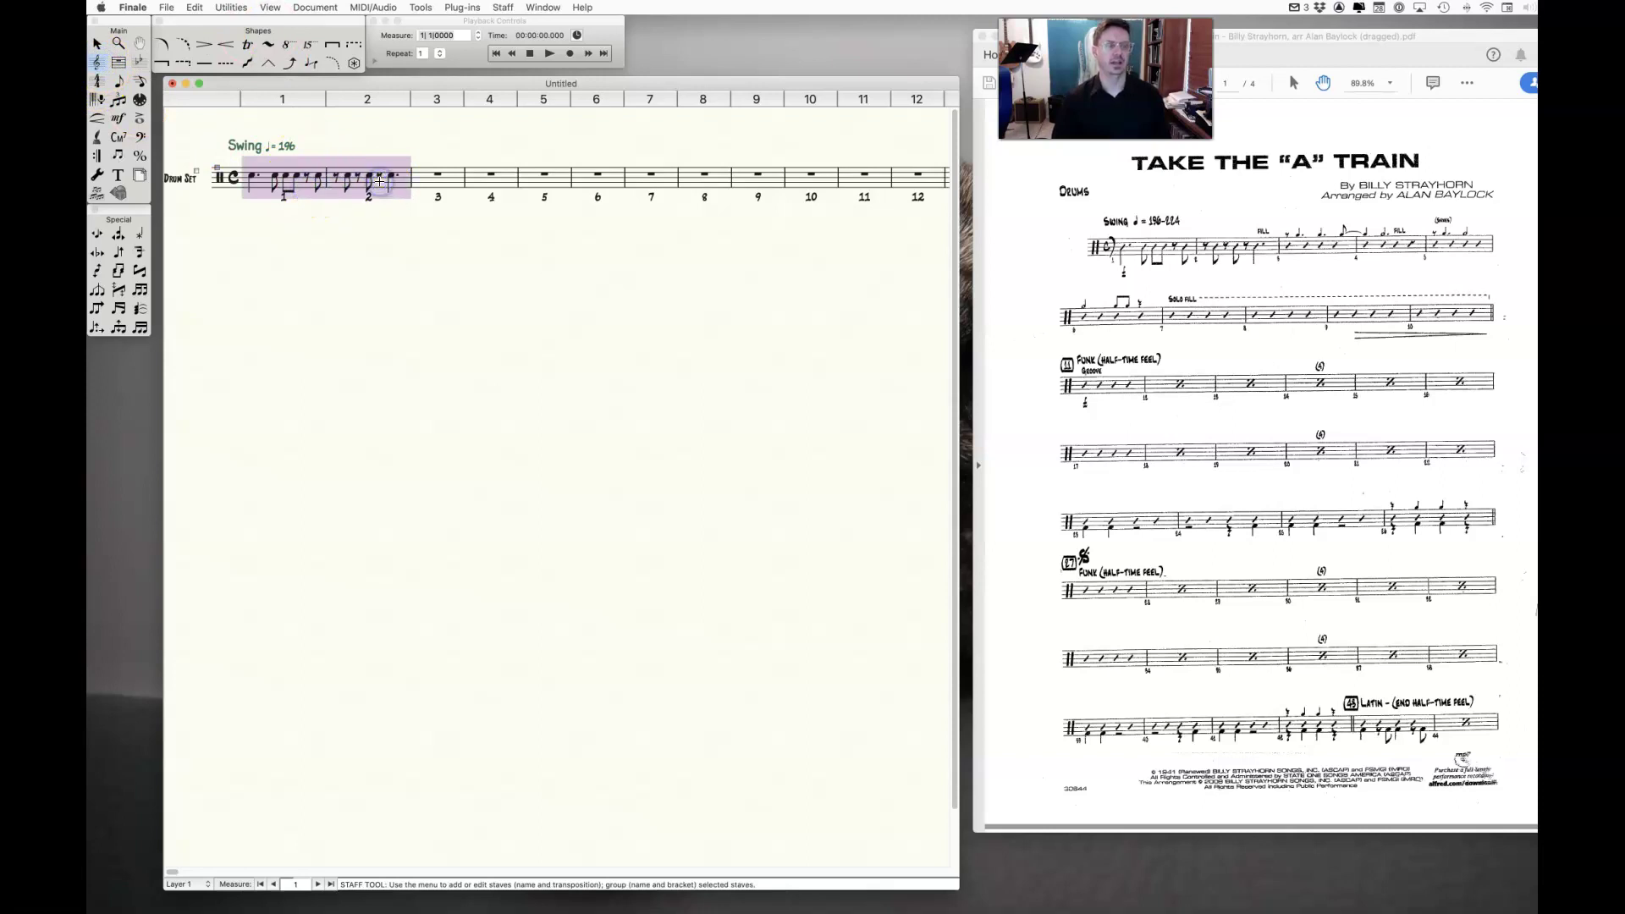
click(328, 245)
drag(274, 173, 388, 181)
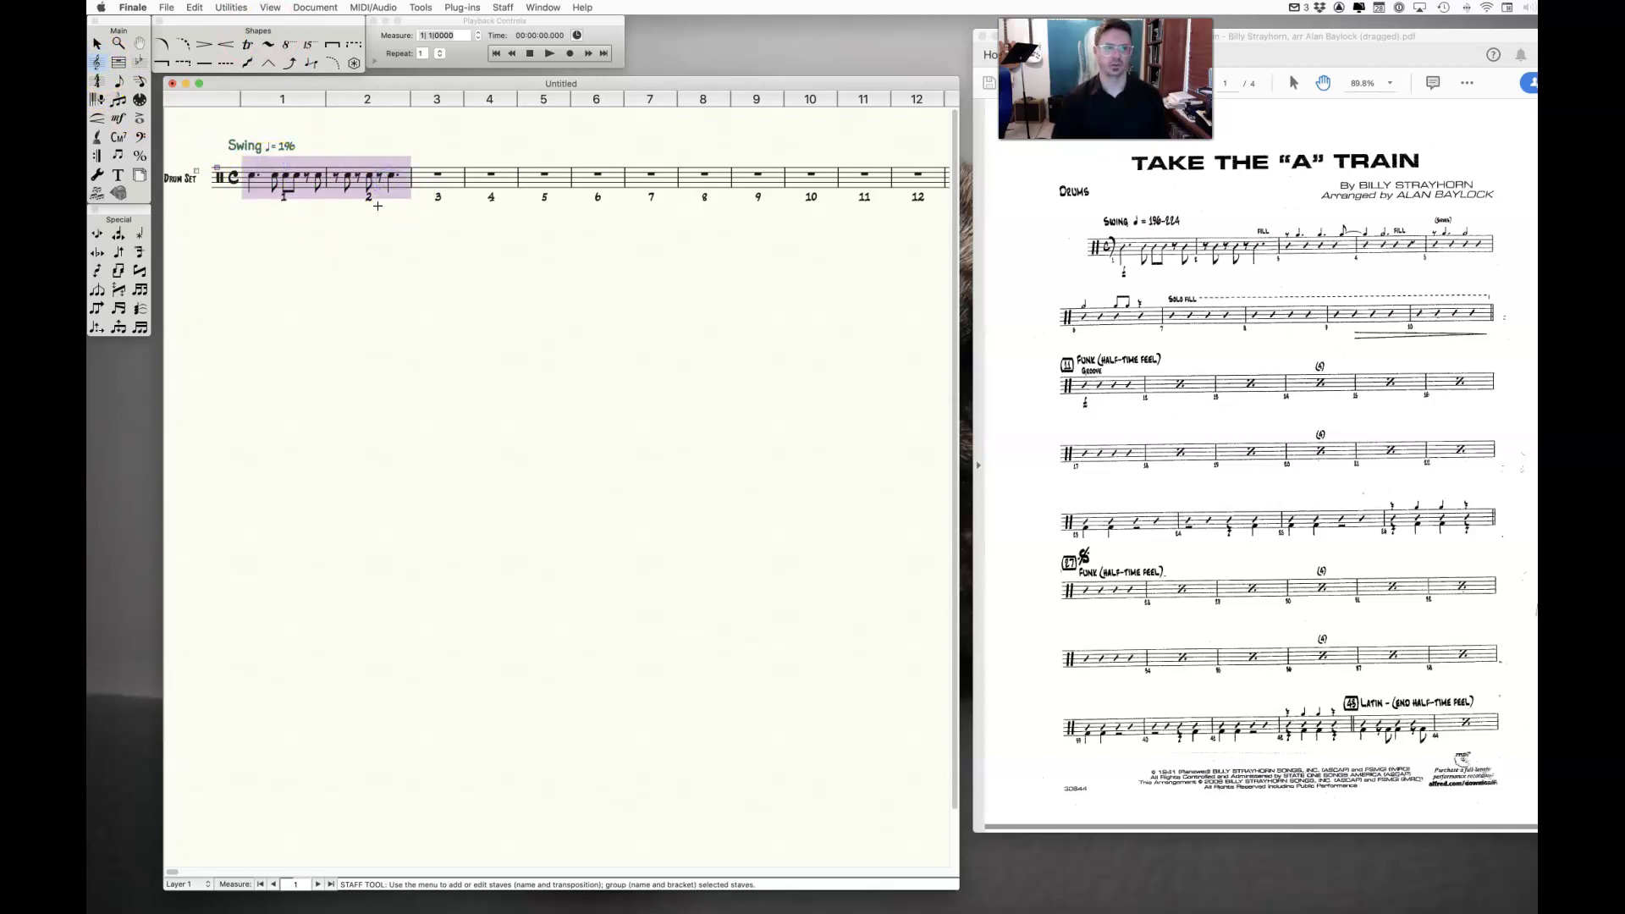
Try the Rhythmic Notation staff style on measures 1 and 2, and undo its application.
right_click(343, 176)
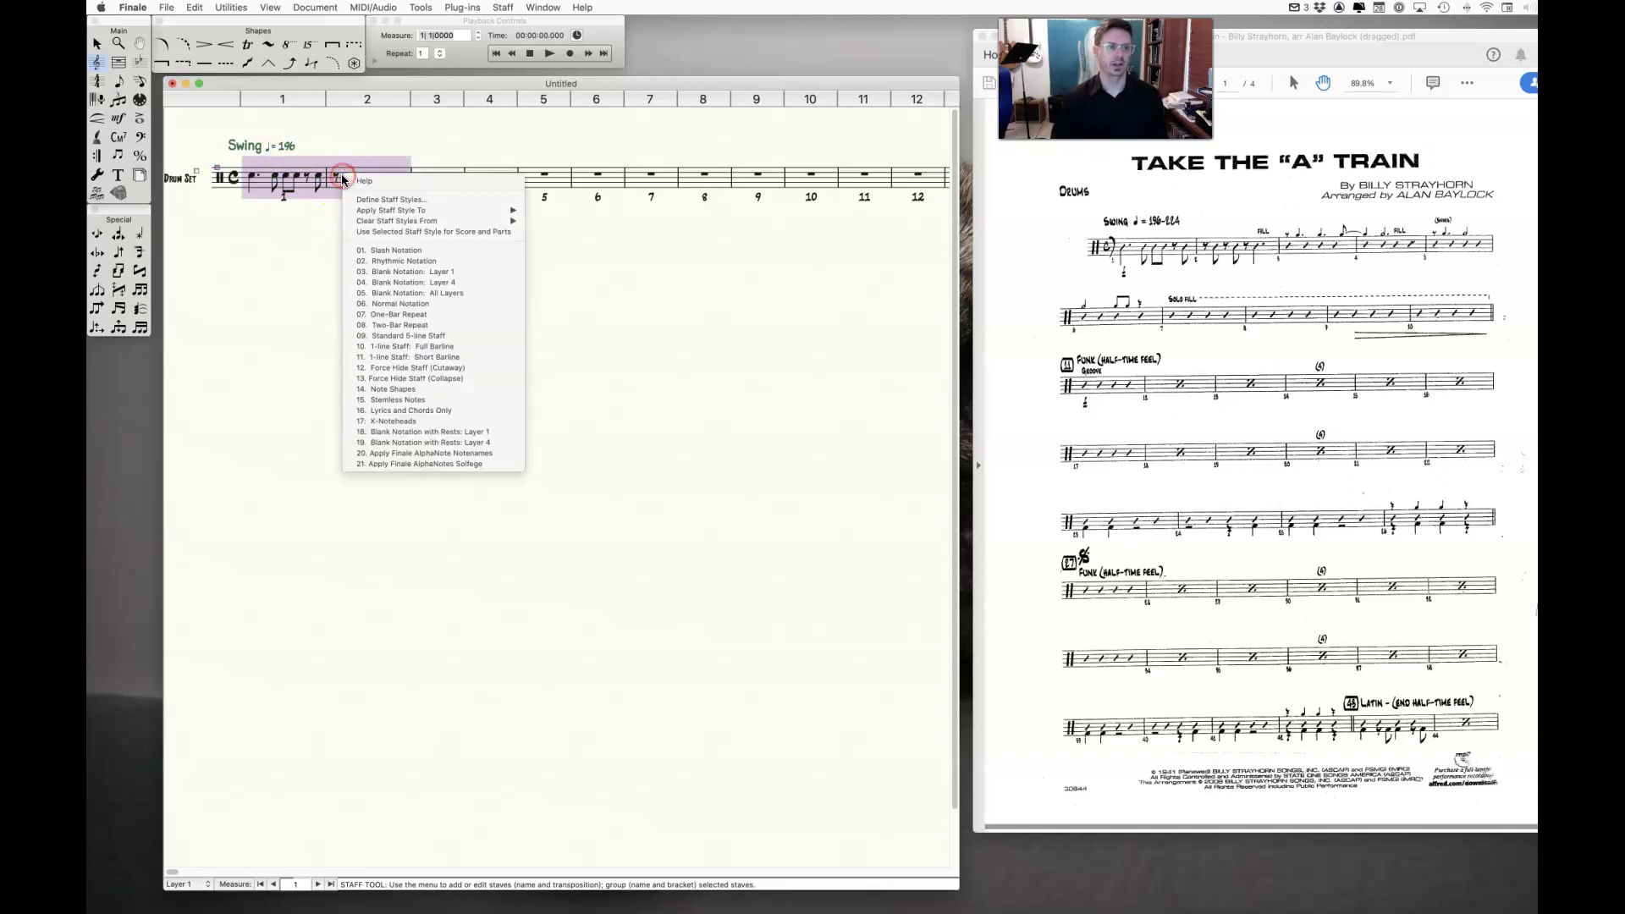
click(414, 261)
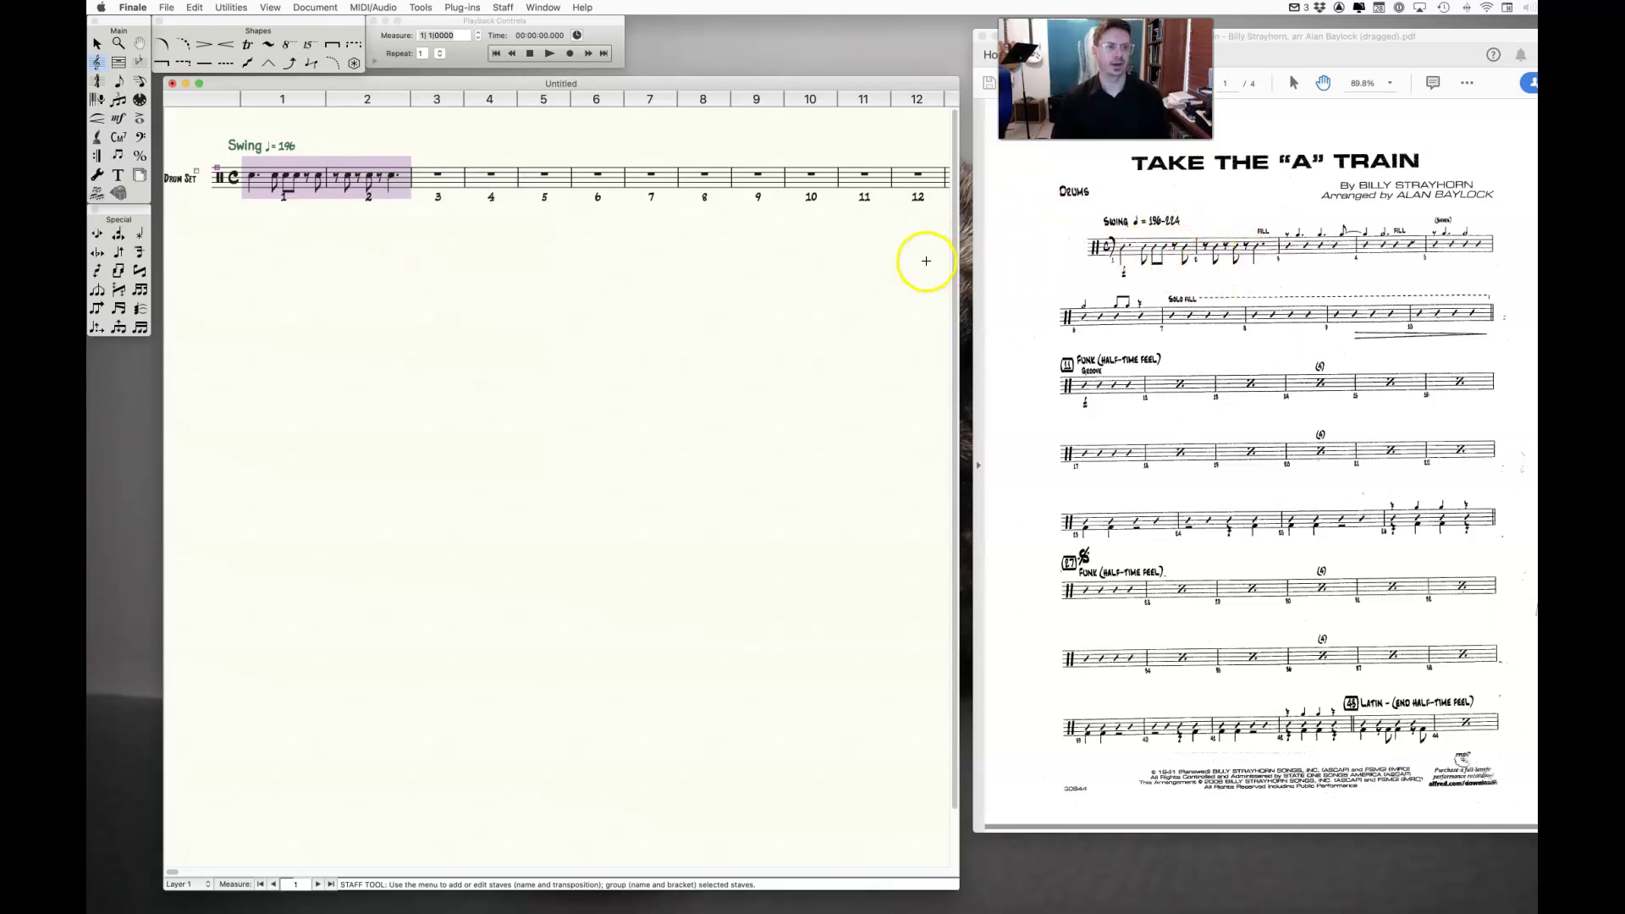
click(505, 7)
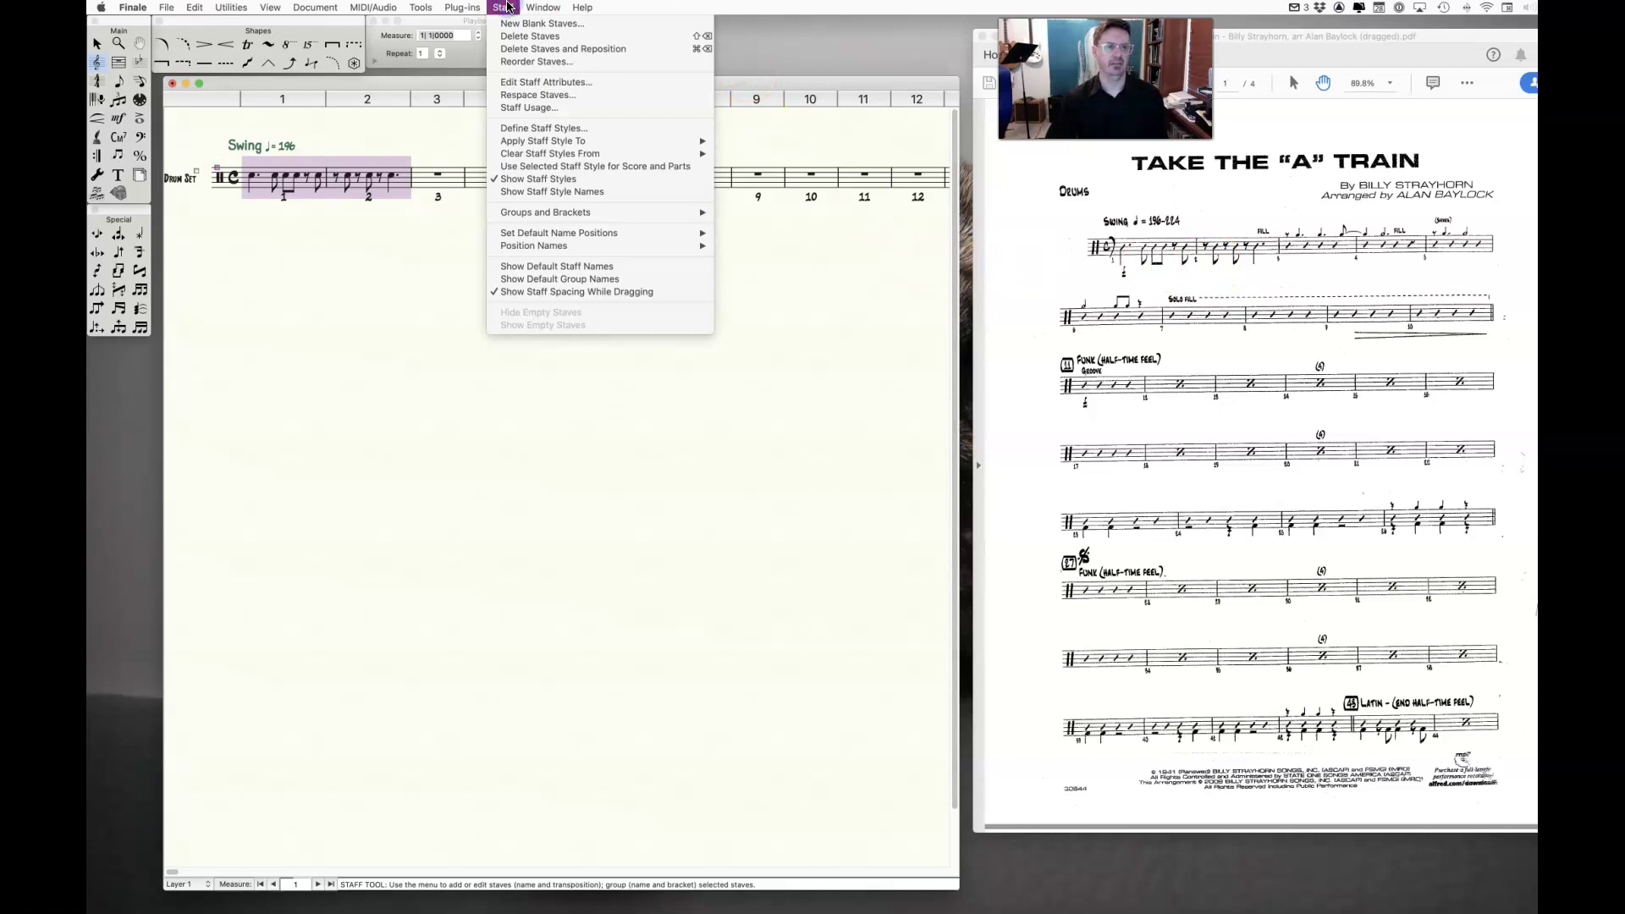
click(565, 141)
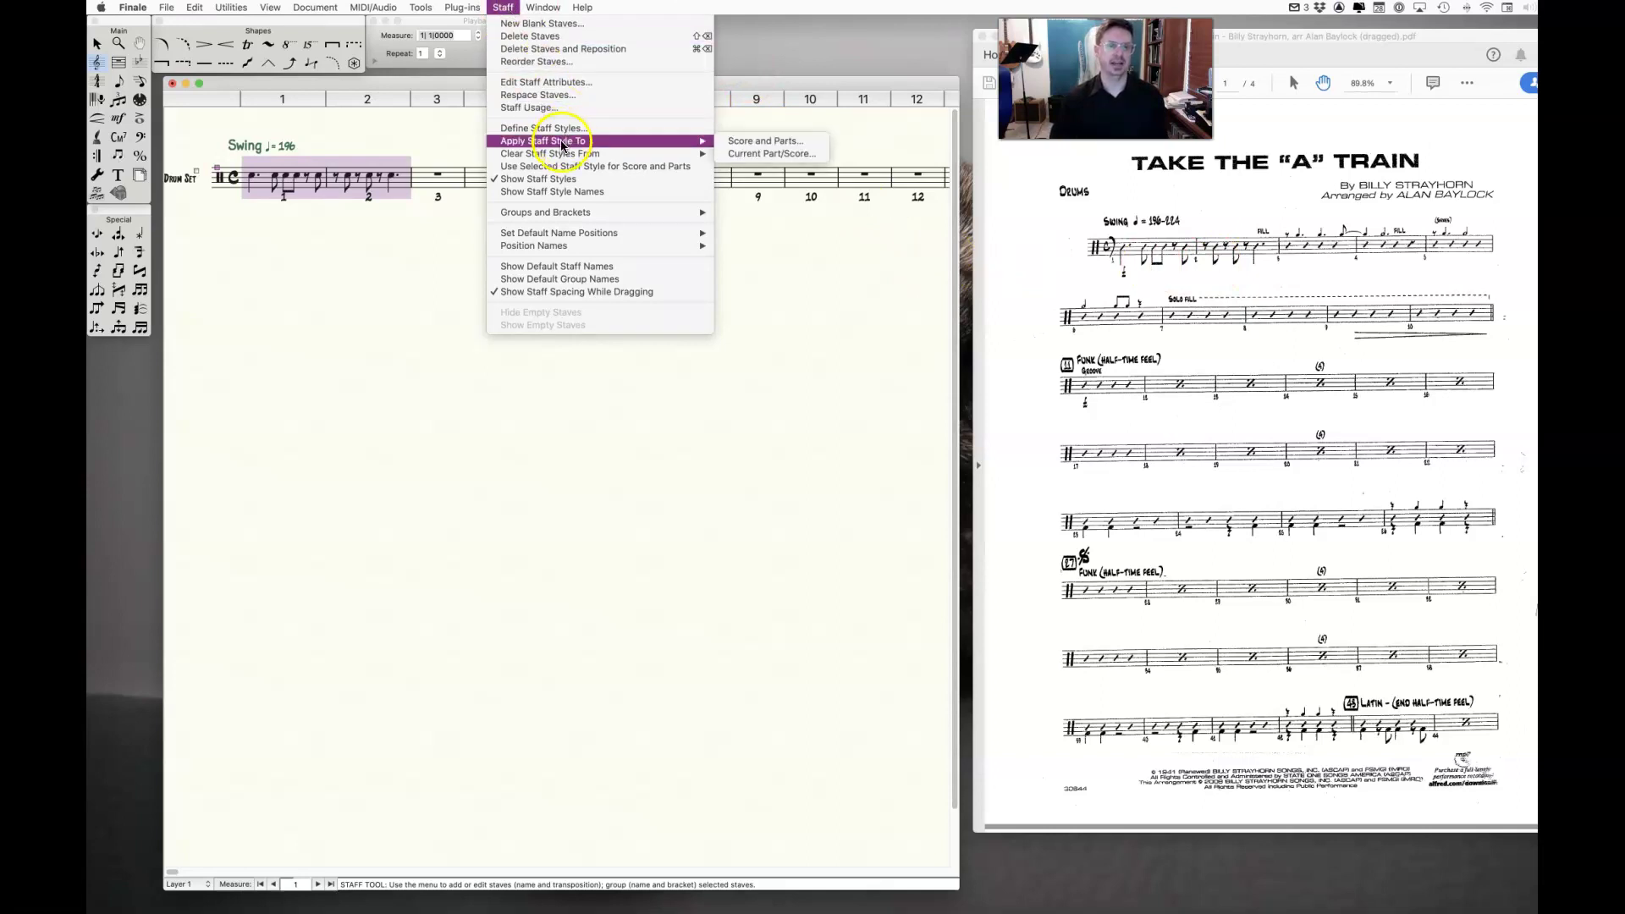
click(803, 153)
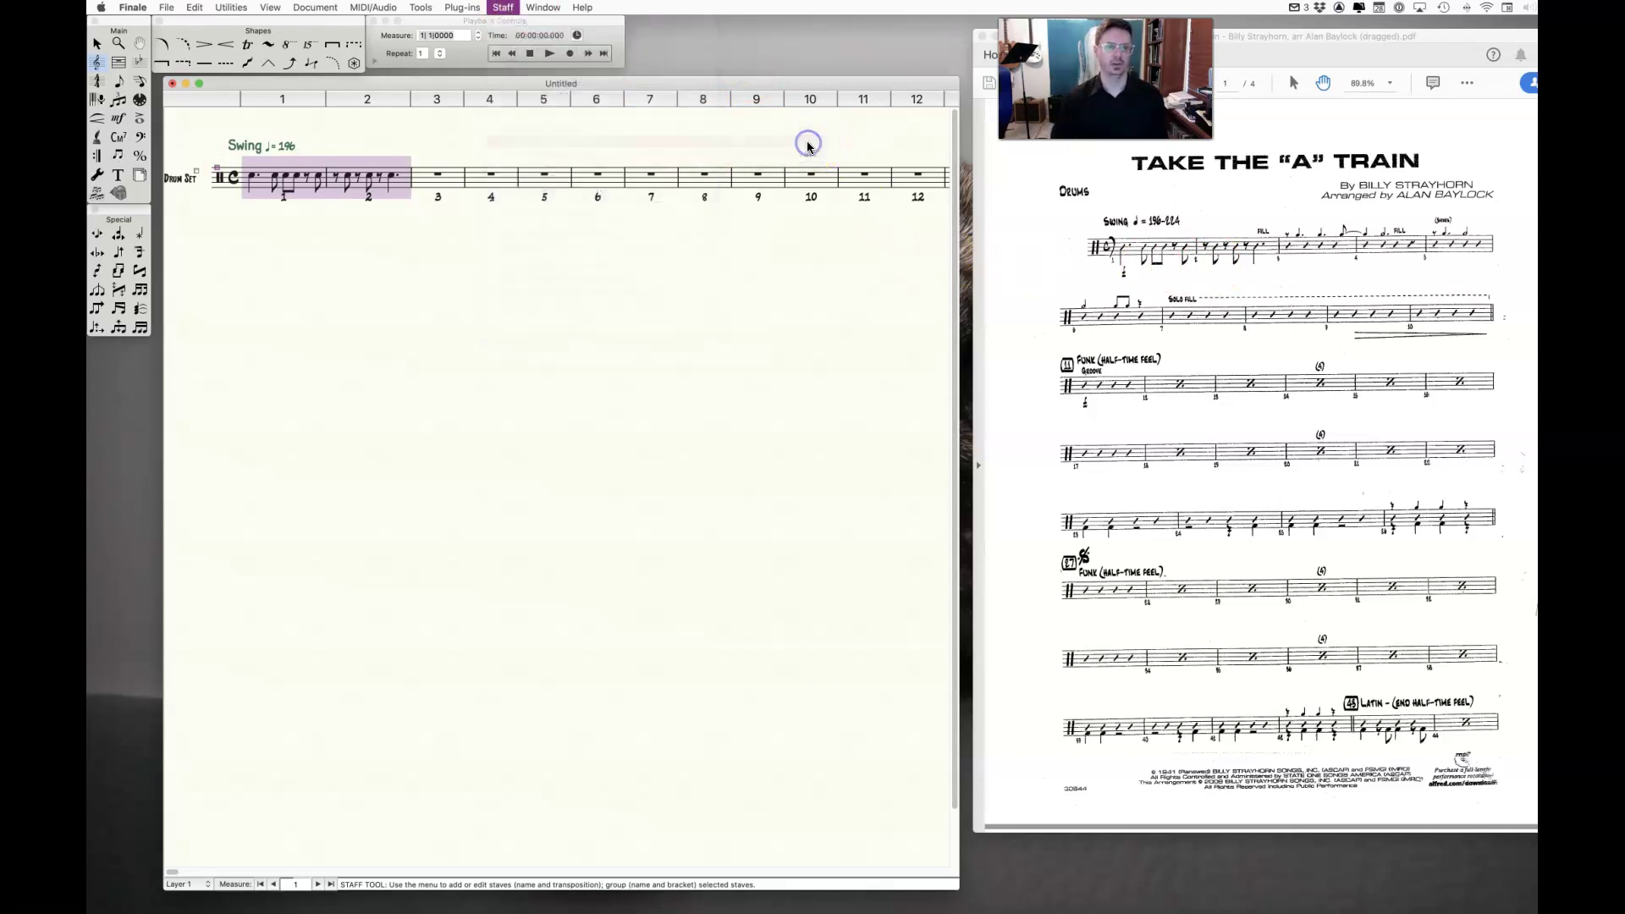
scroll(904, 274, up, 2)
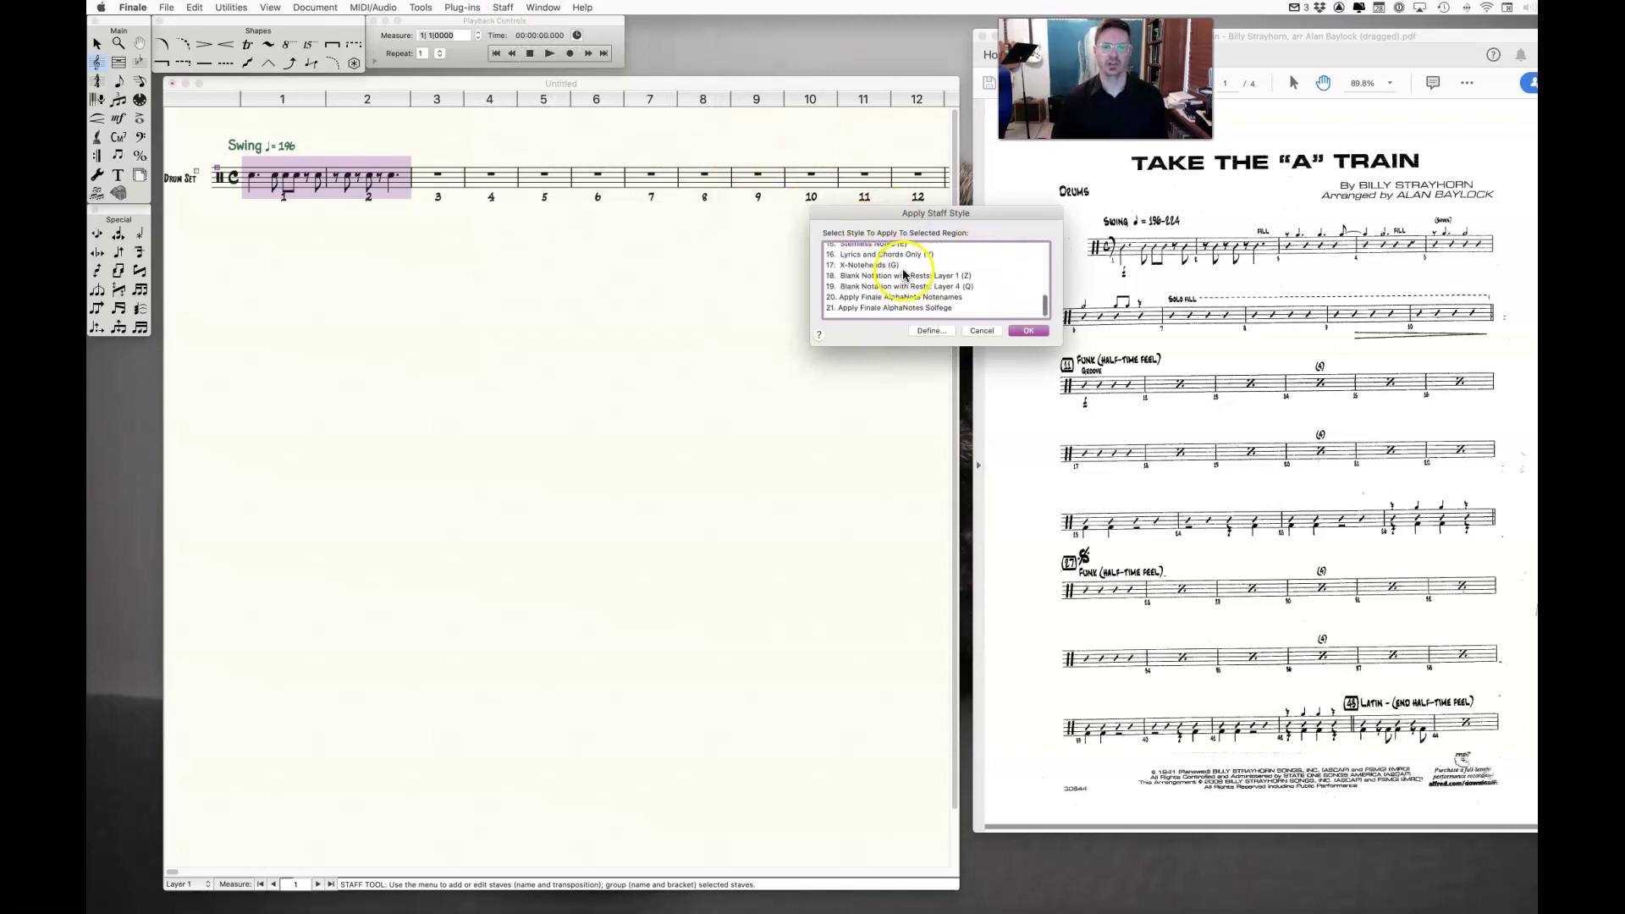
scroll(903, 275, down, 1)
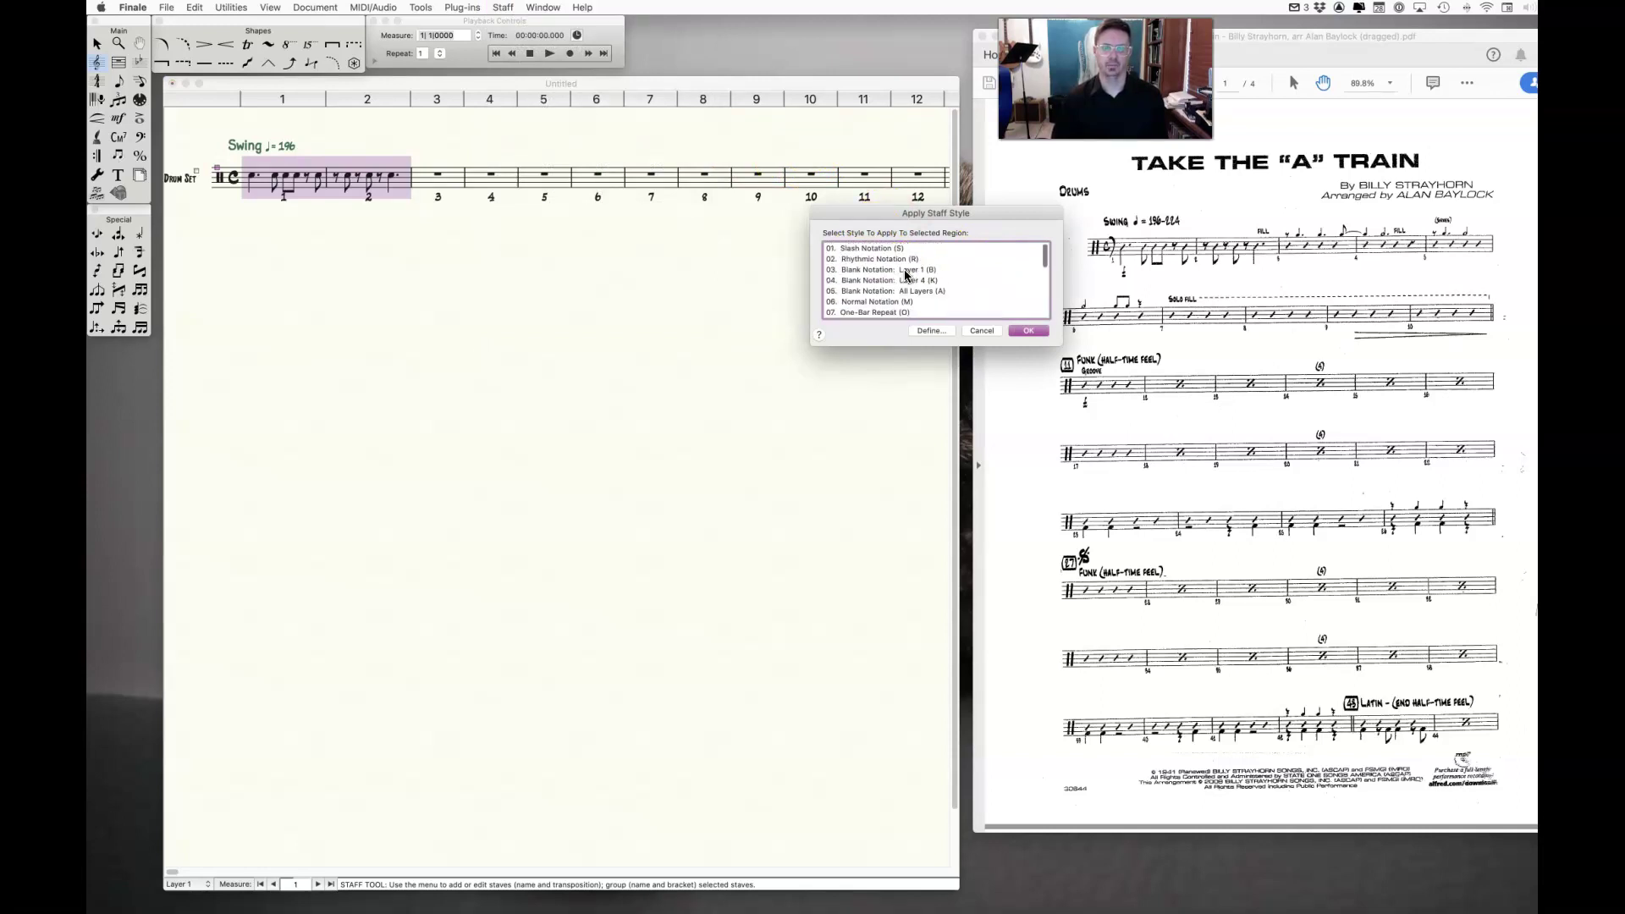
click(900, 273)
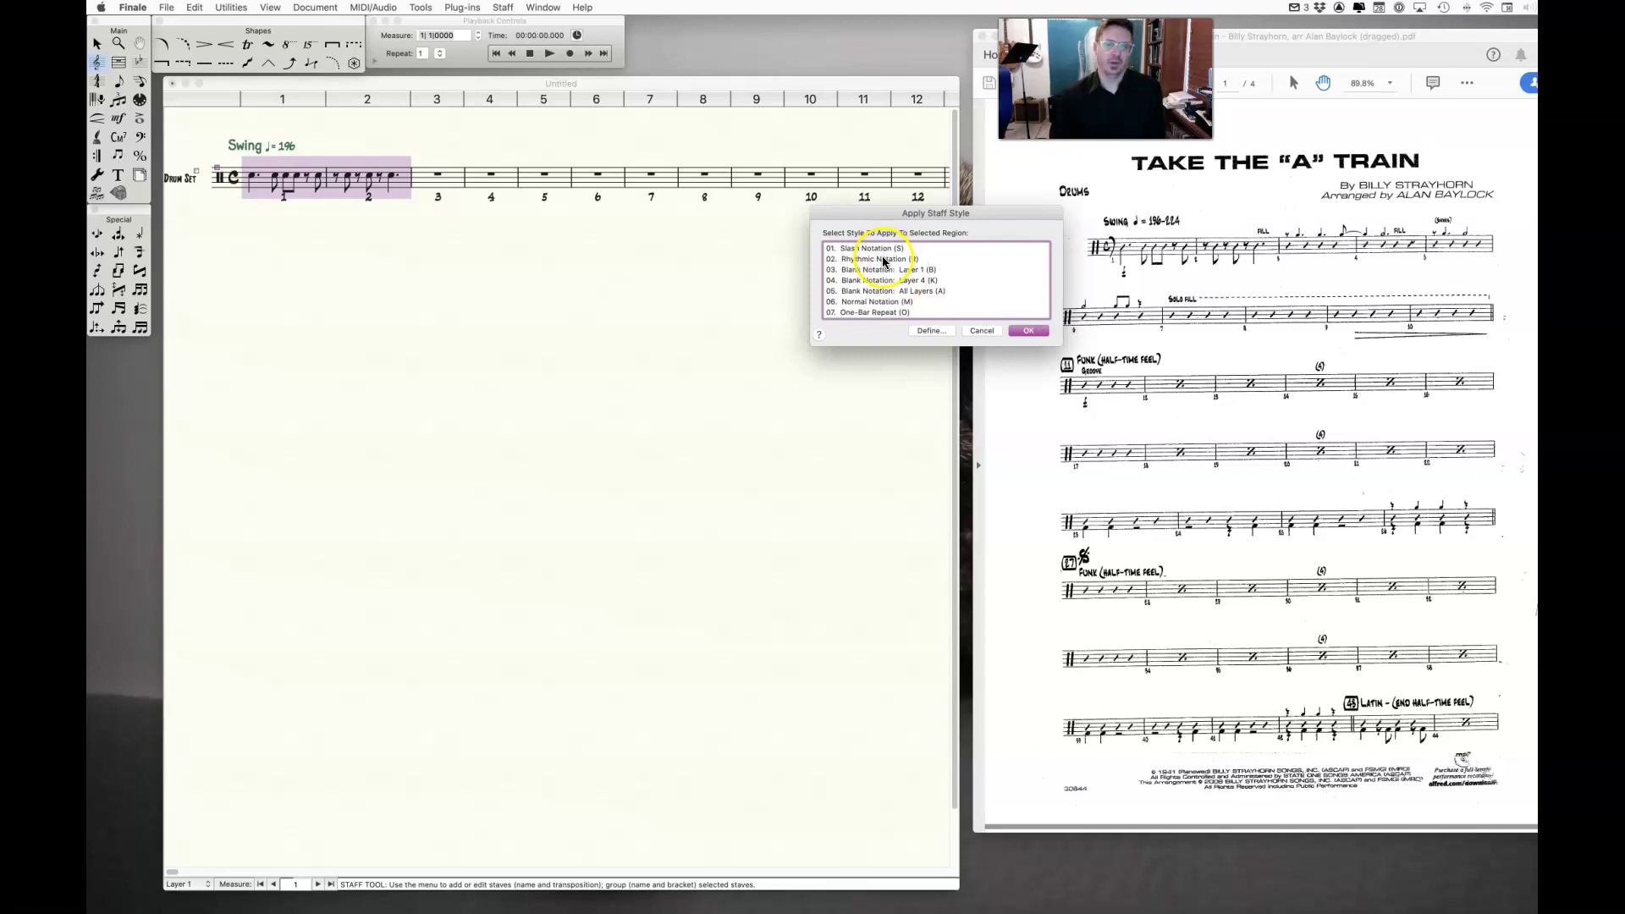
click(883, 260)
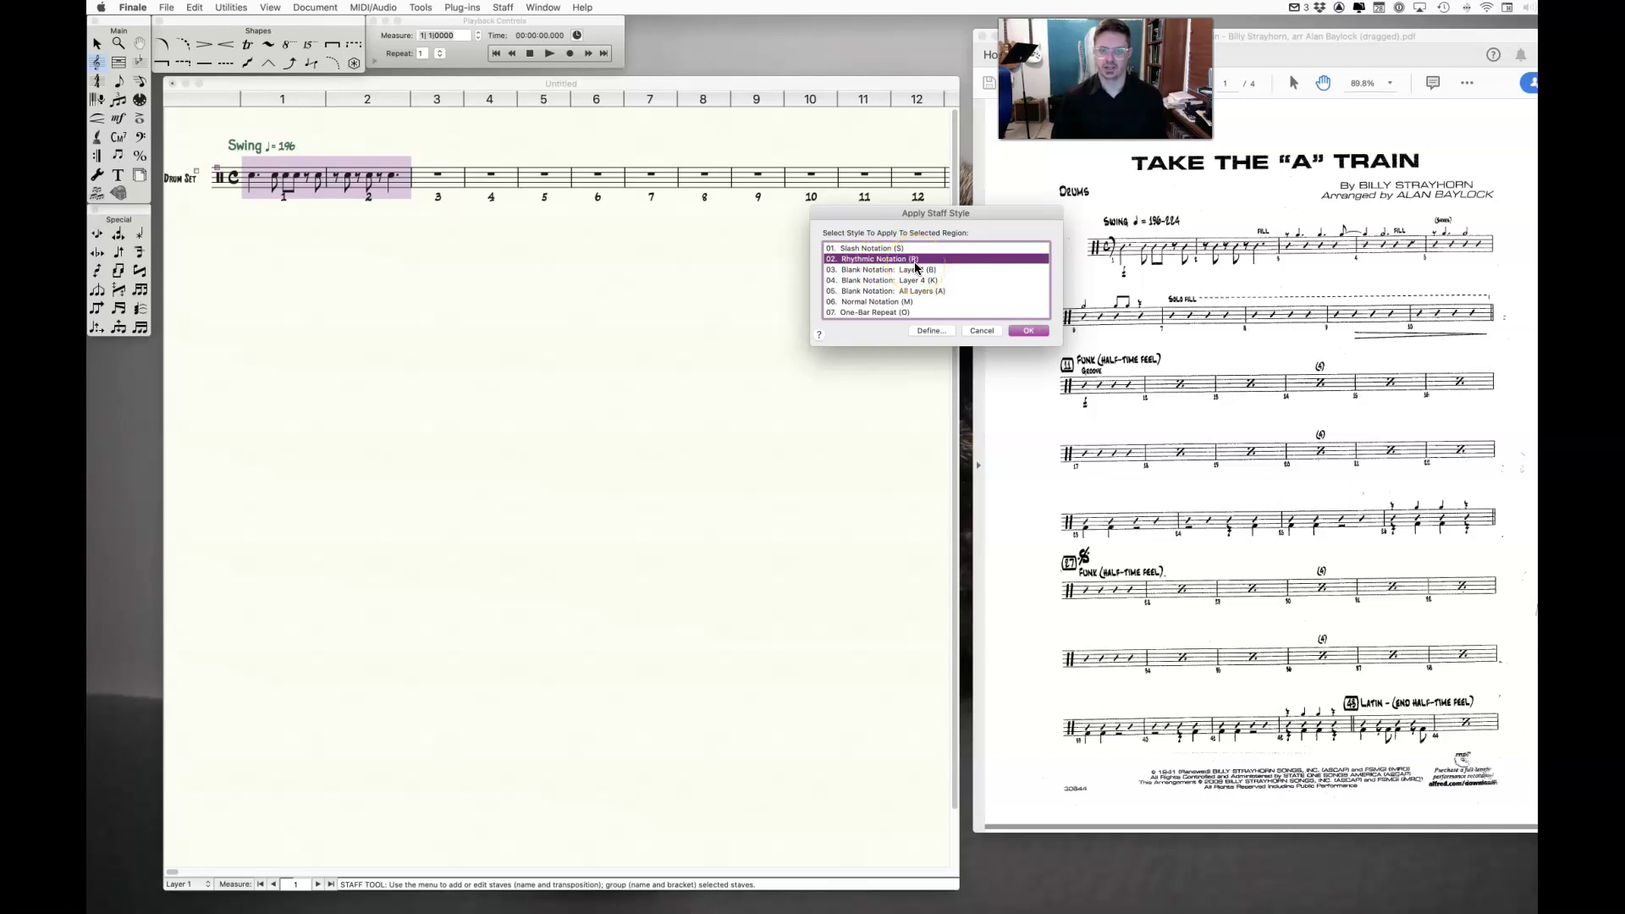
click(1029, 331)
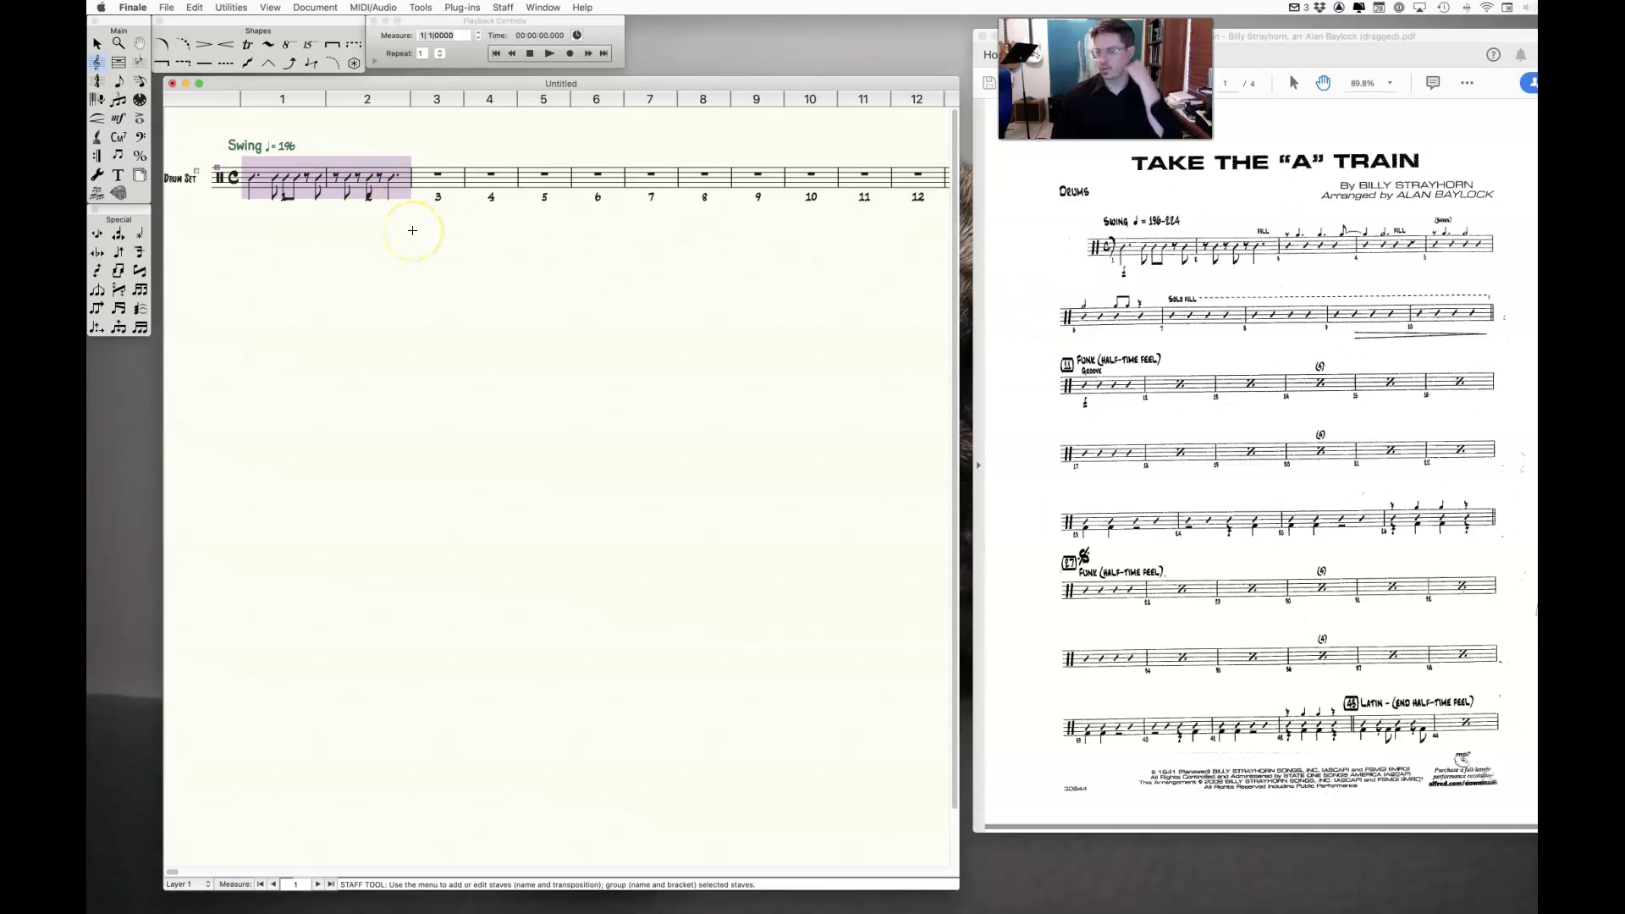
key(super+z)
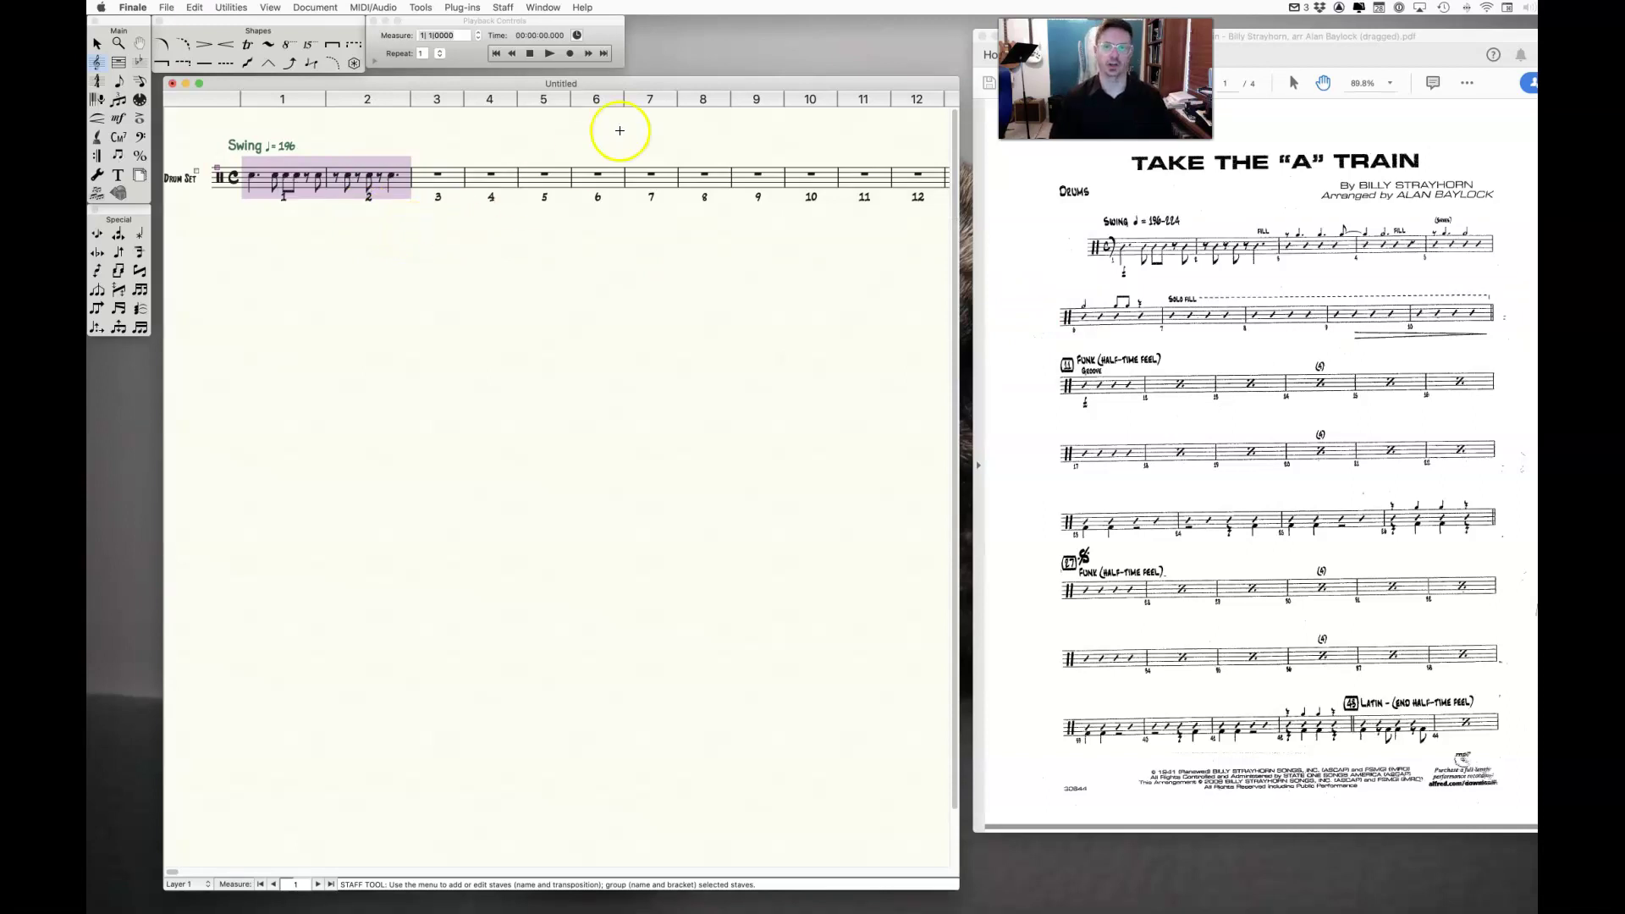
Review the Alternate Notation settings of the Rhythmic Notation staff style, apply that style to measures 1 and 2, and clear the selection.
click(513, 7)
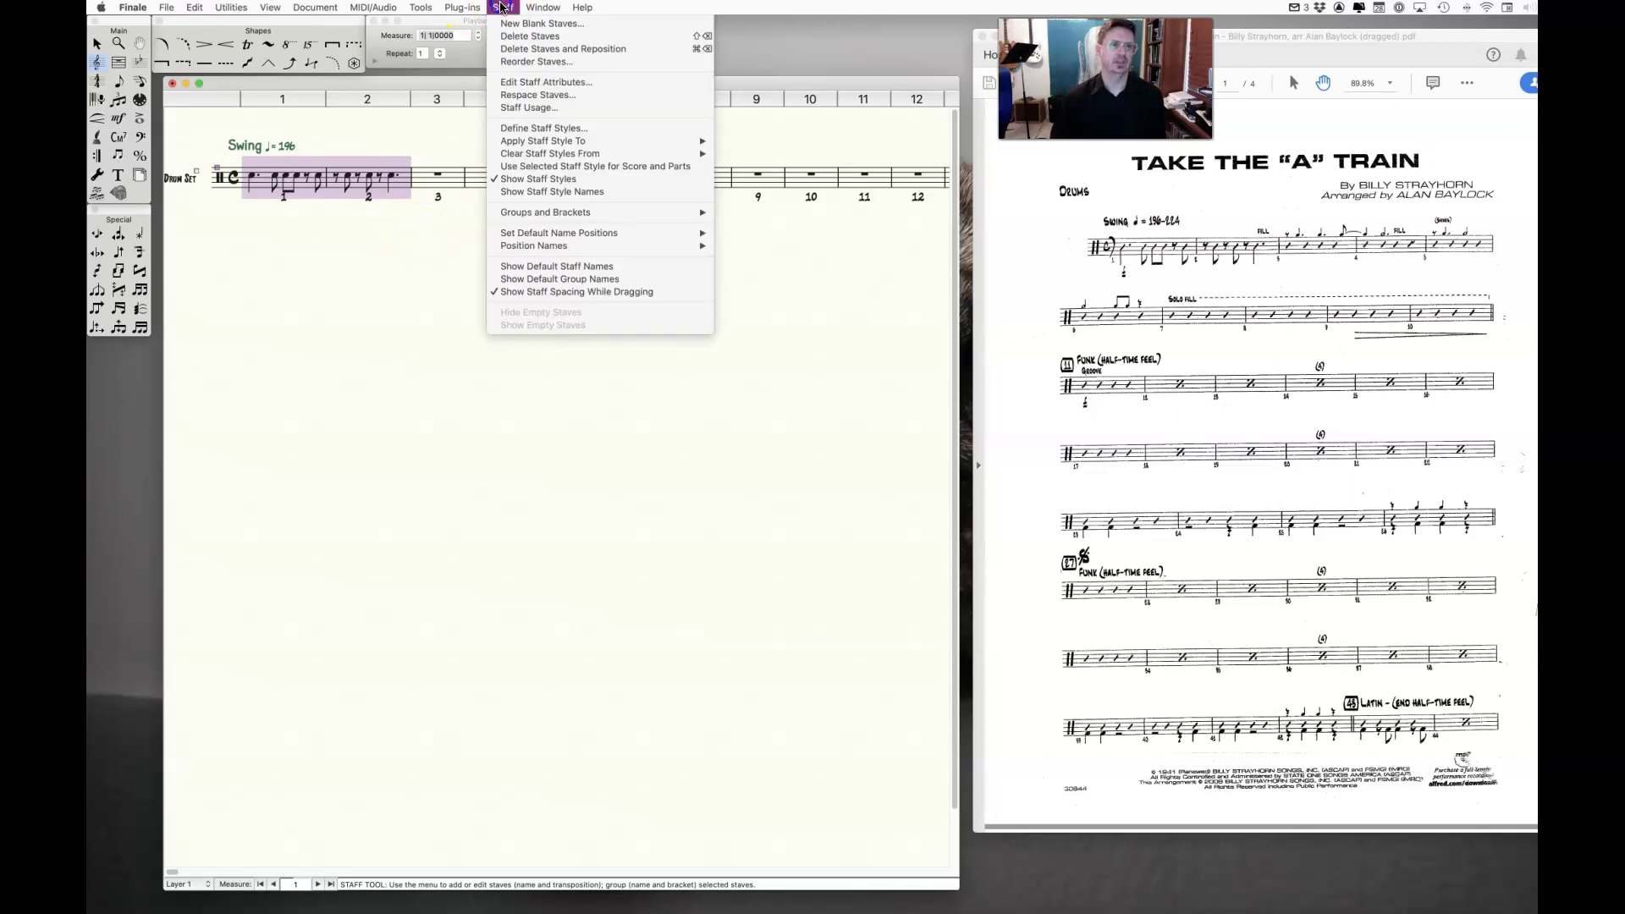
click(530, 132)
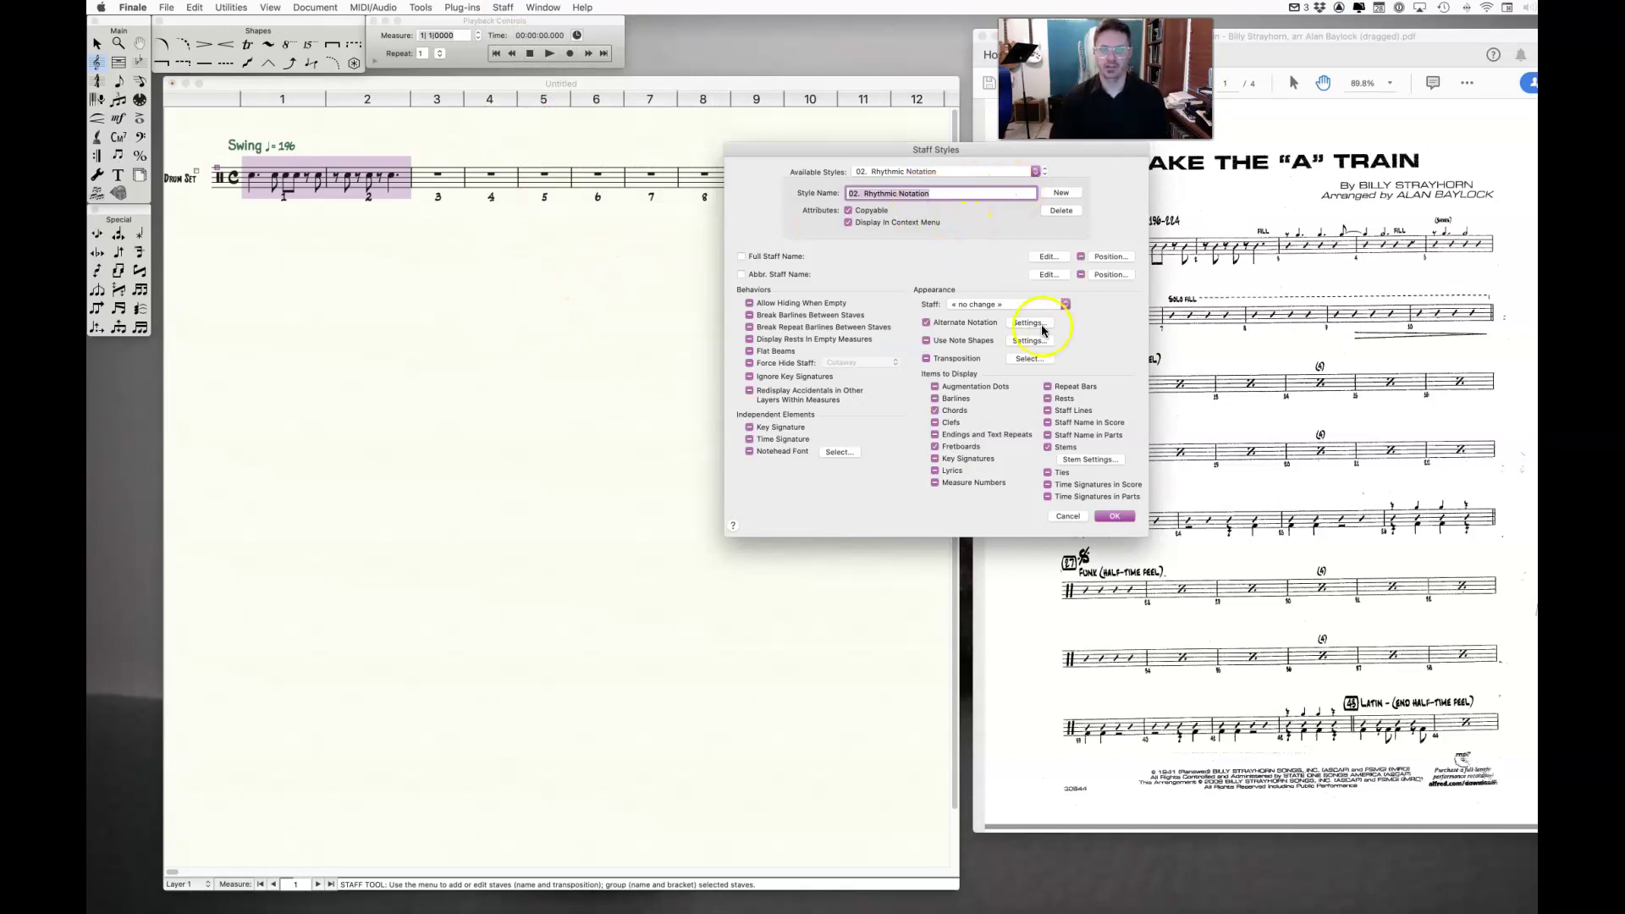
click(1024, 324)
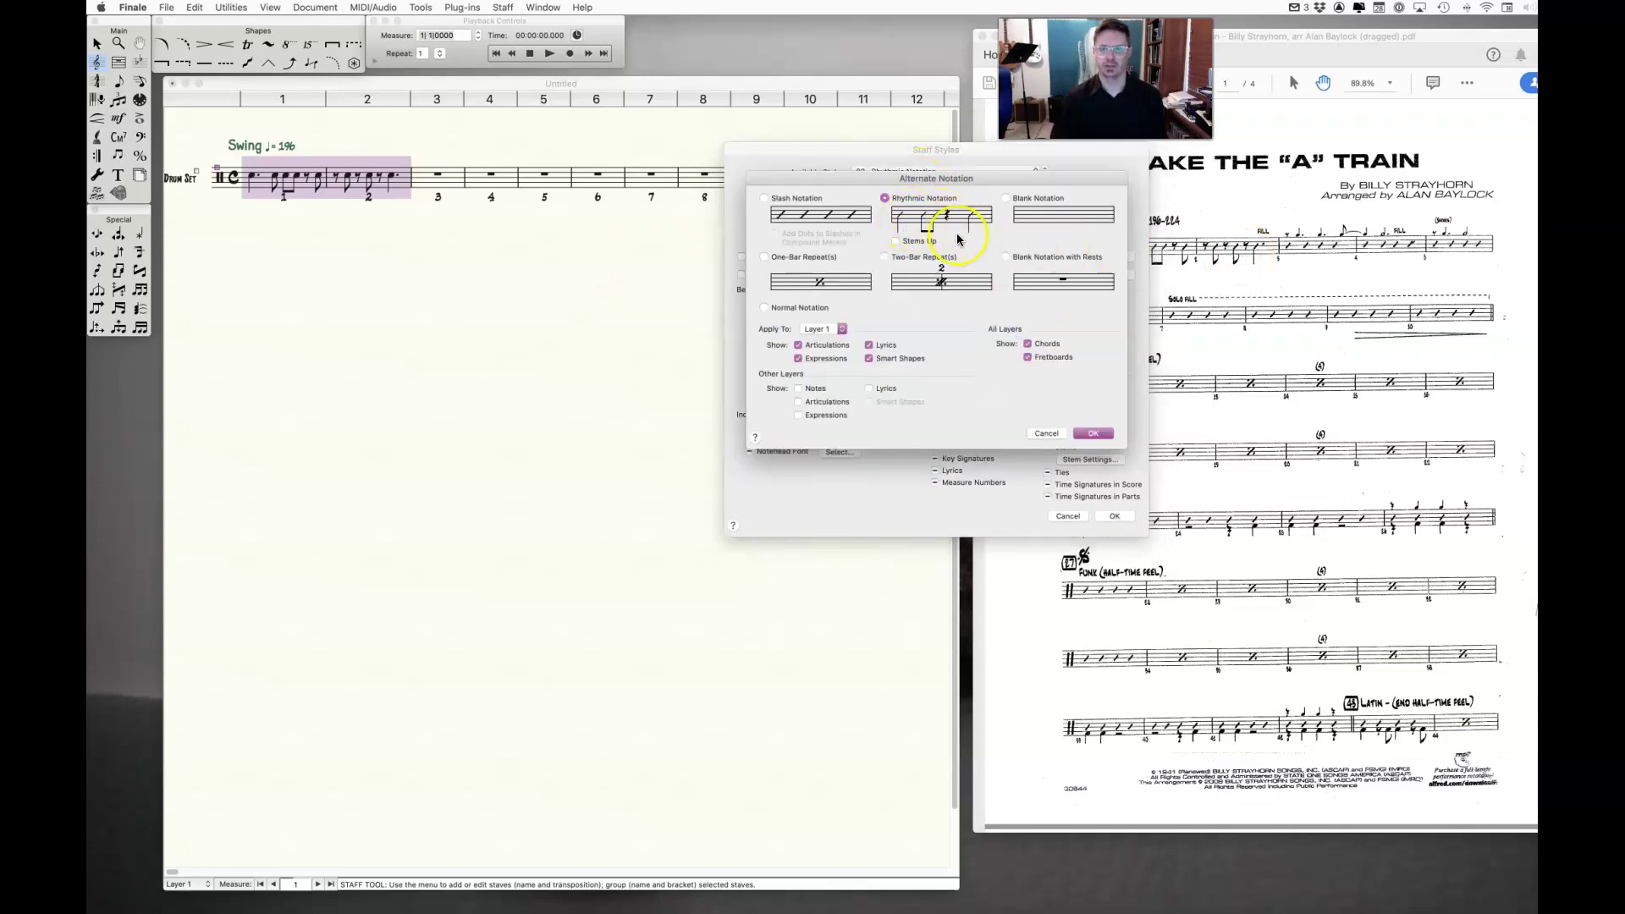
click(1092, 433)
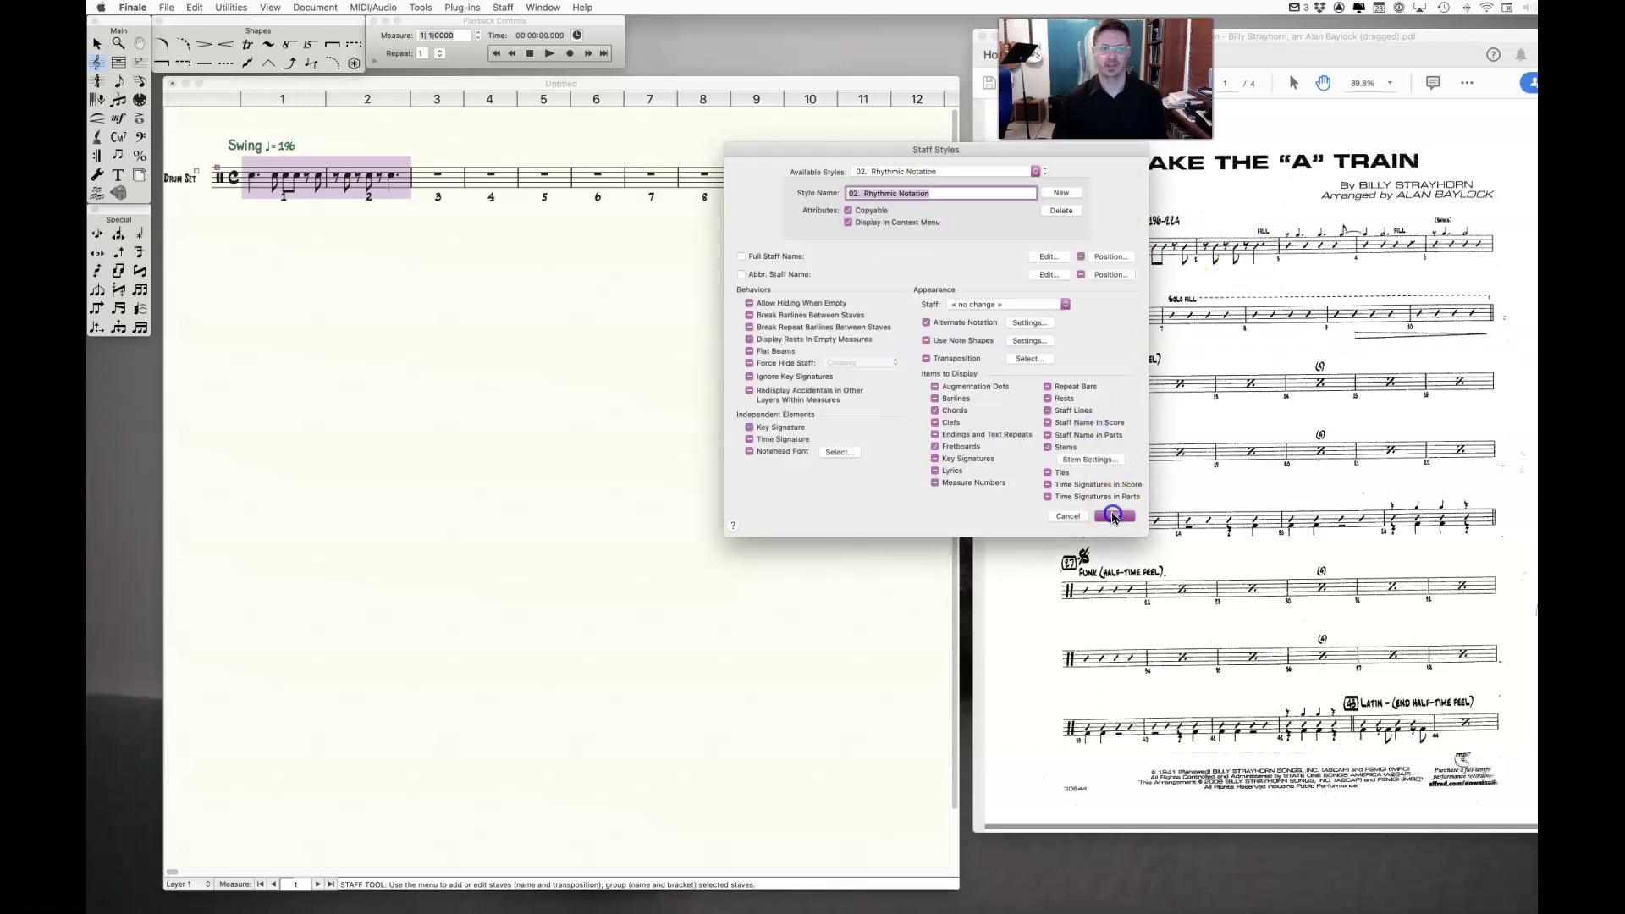
click(1113, 515)
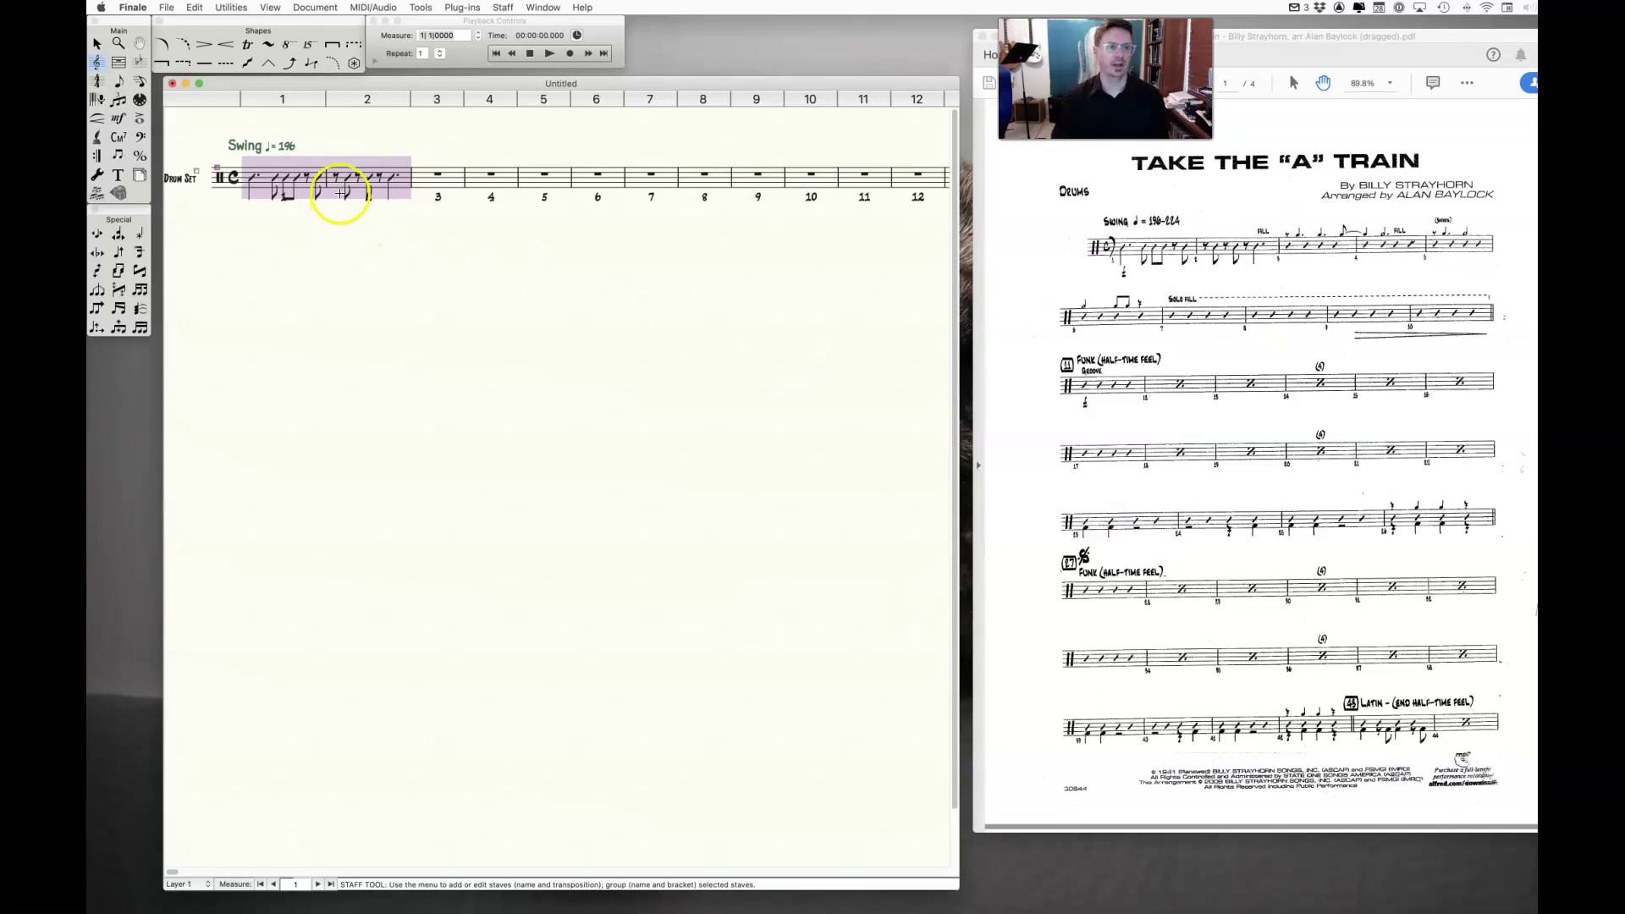
click(323, 283)
drag(298, 172, 363, 174)
click(439, 262)
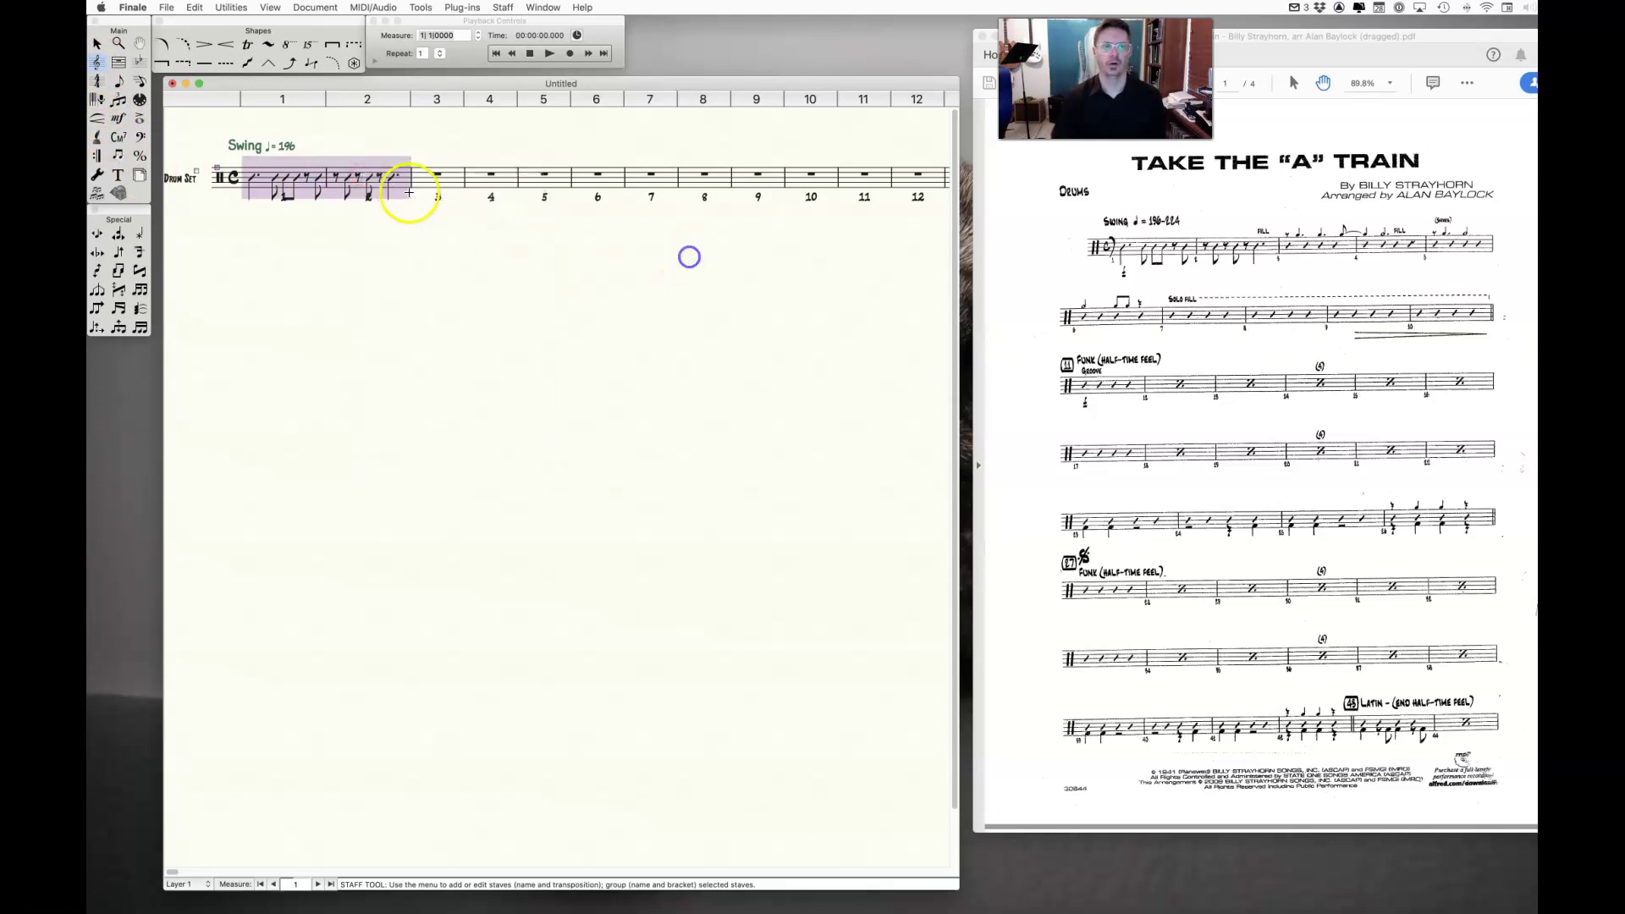
click(436, 252)
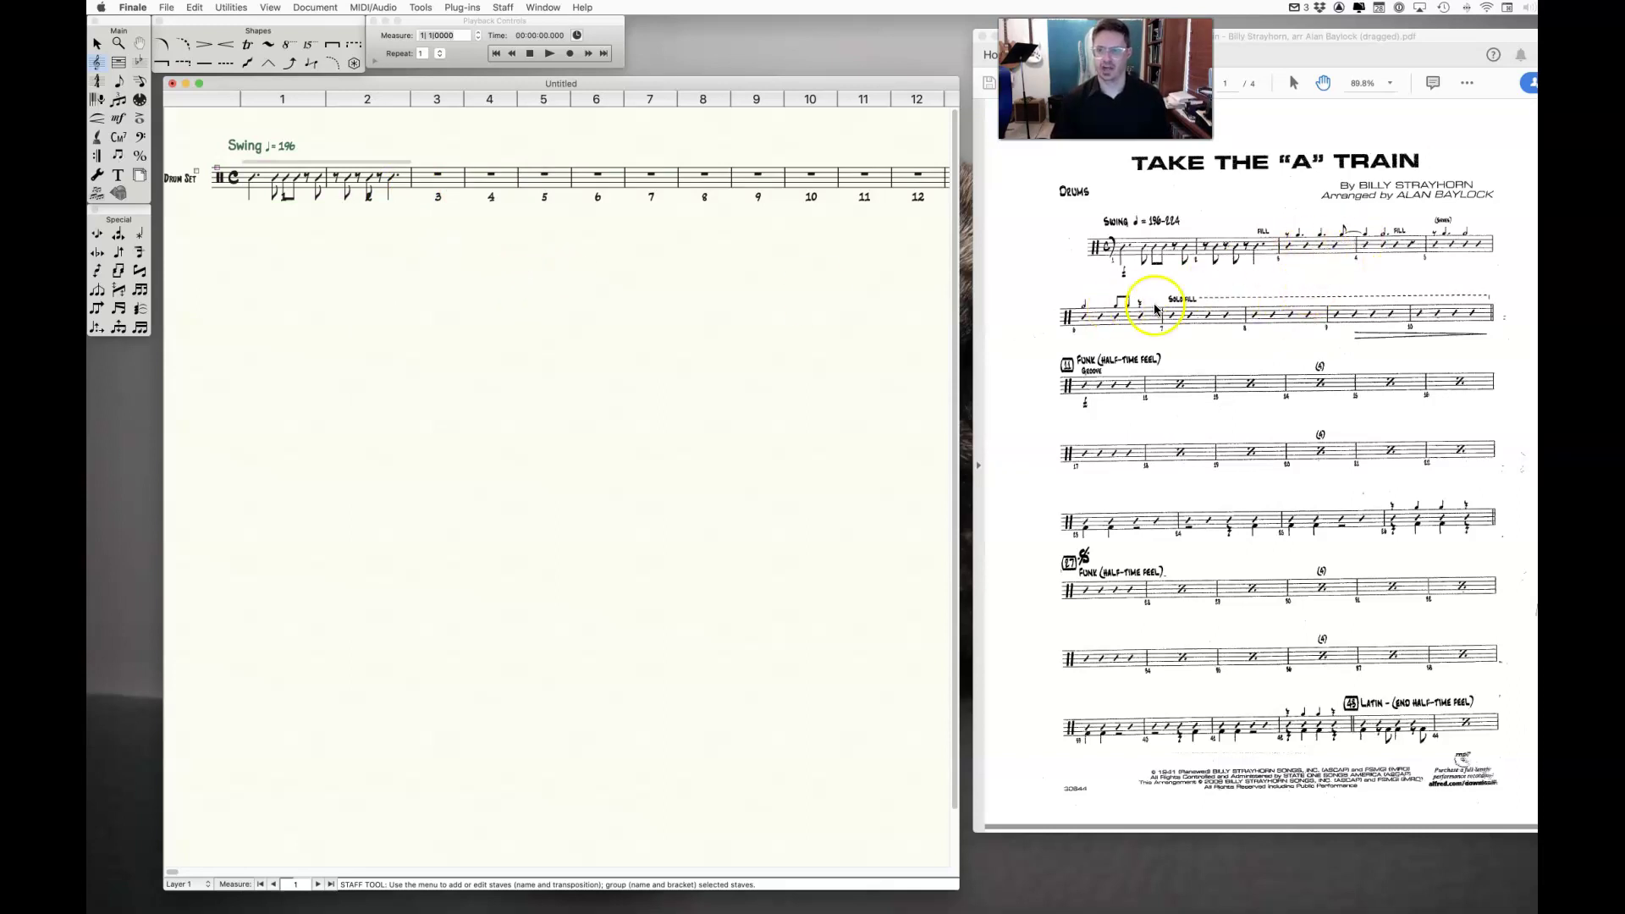
Apply slash notation to measures 7 through 11 of the Drum Set staff.
click(653, 182)
shift+click(821, 173)
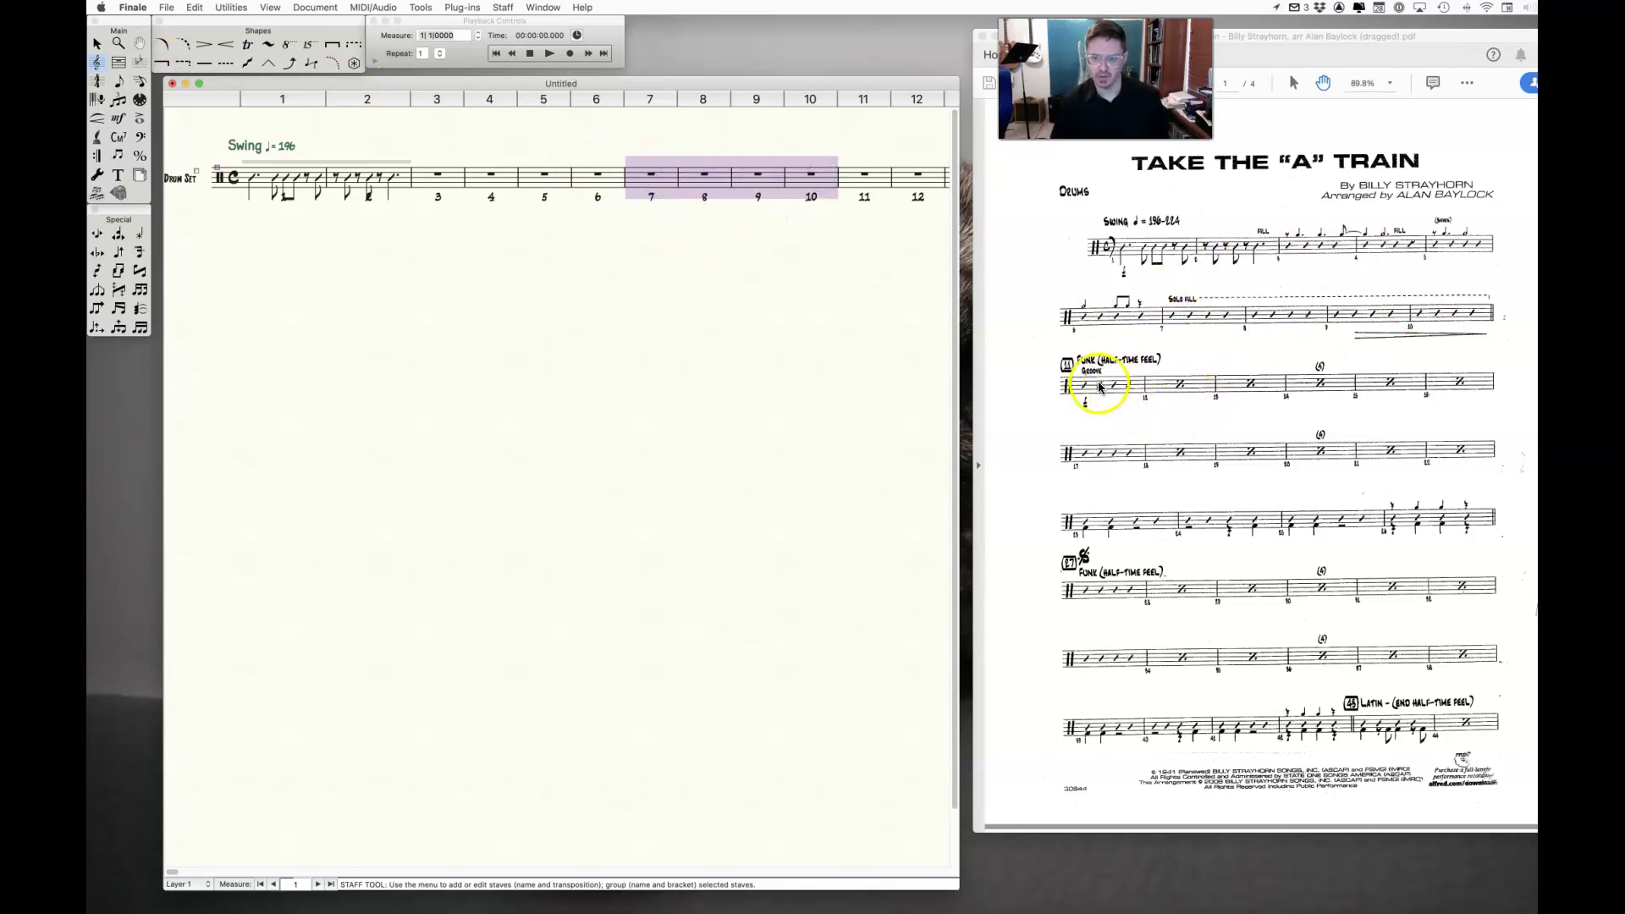
click(862, 174)
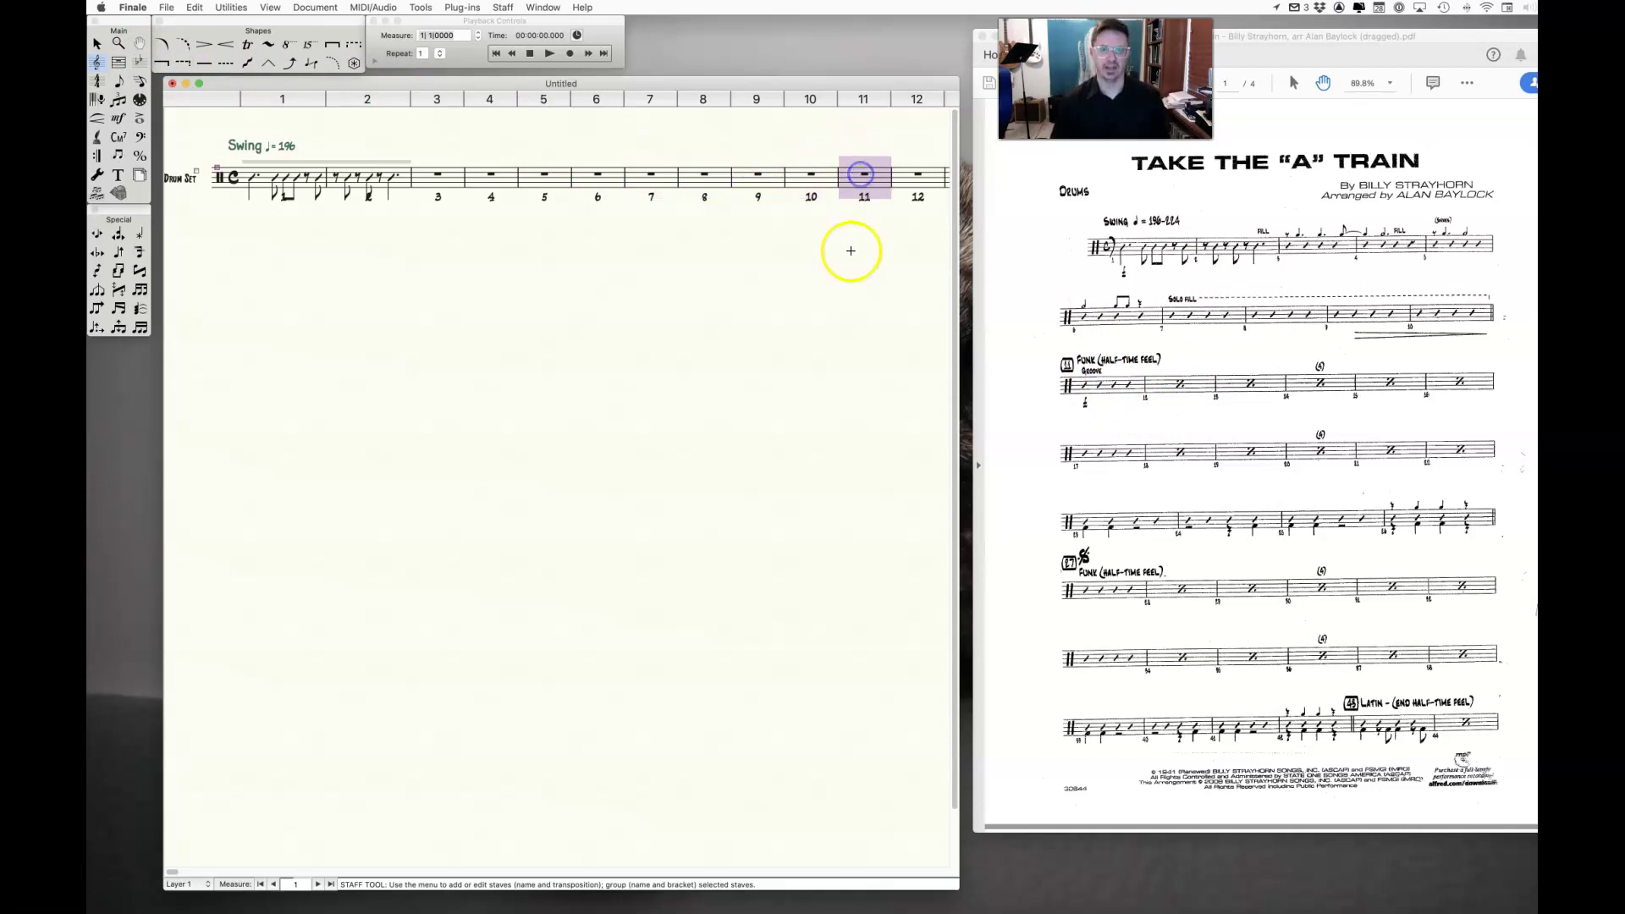
shift+click(649, 176)
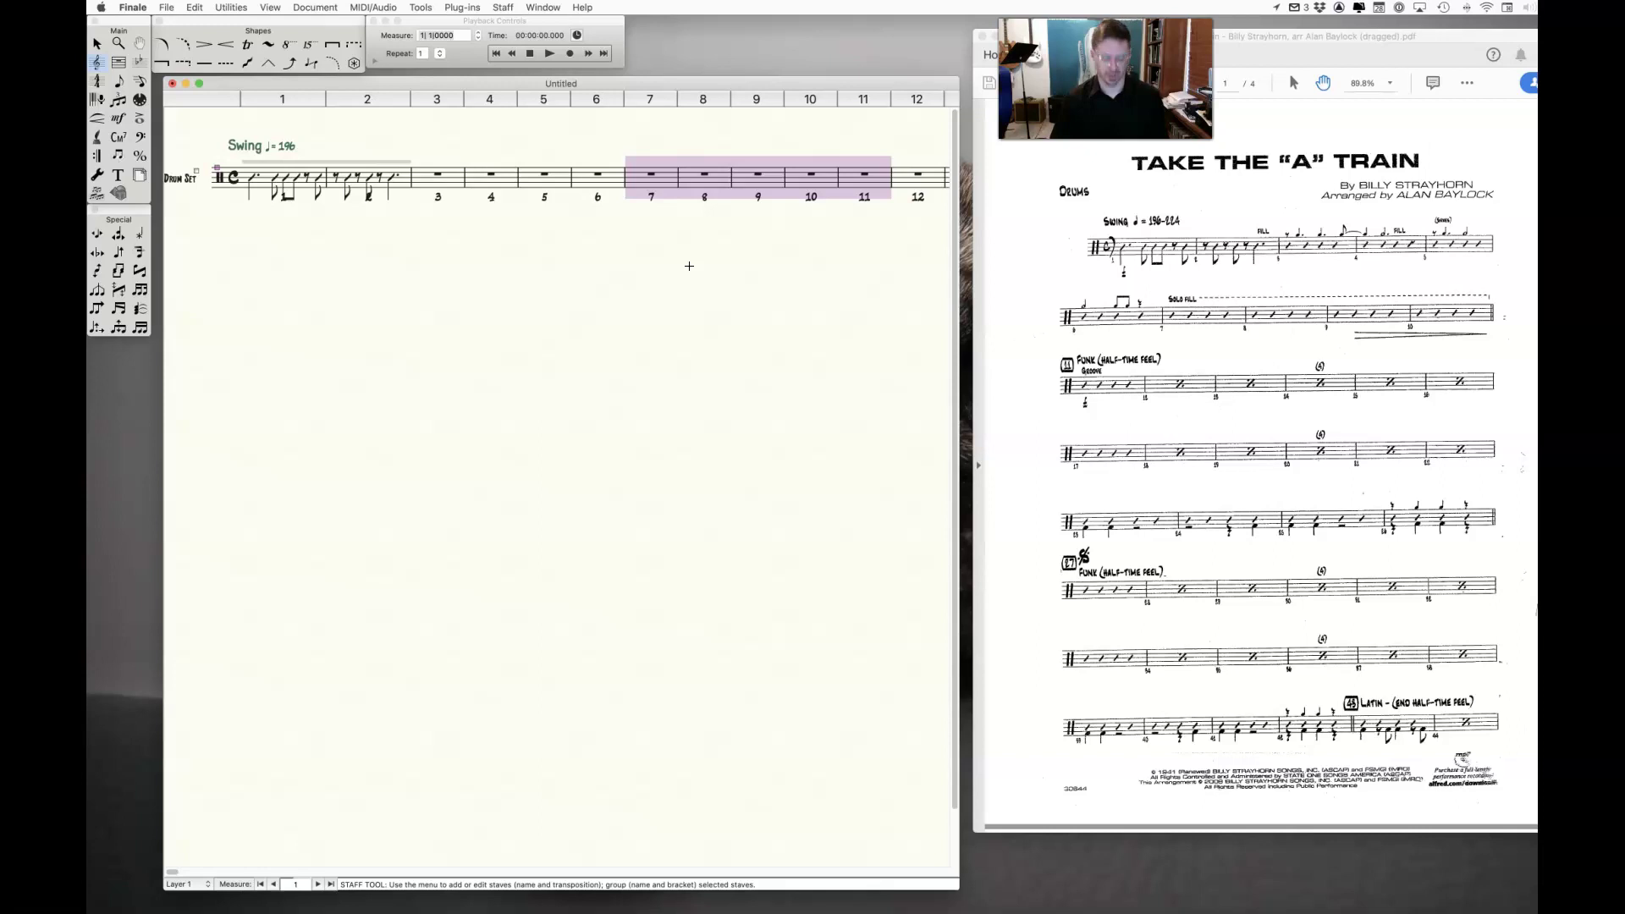
key(s)
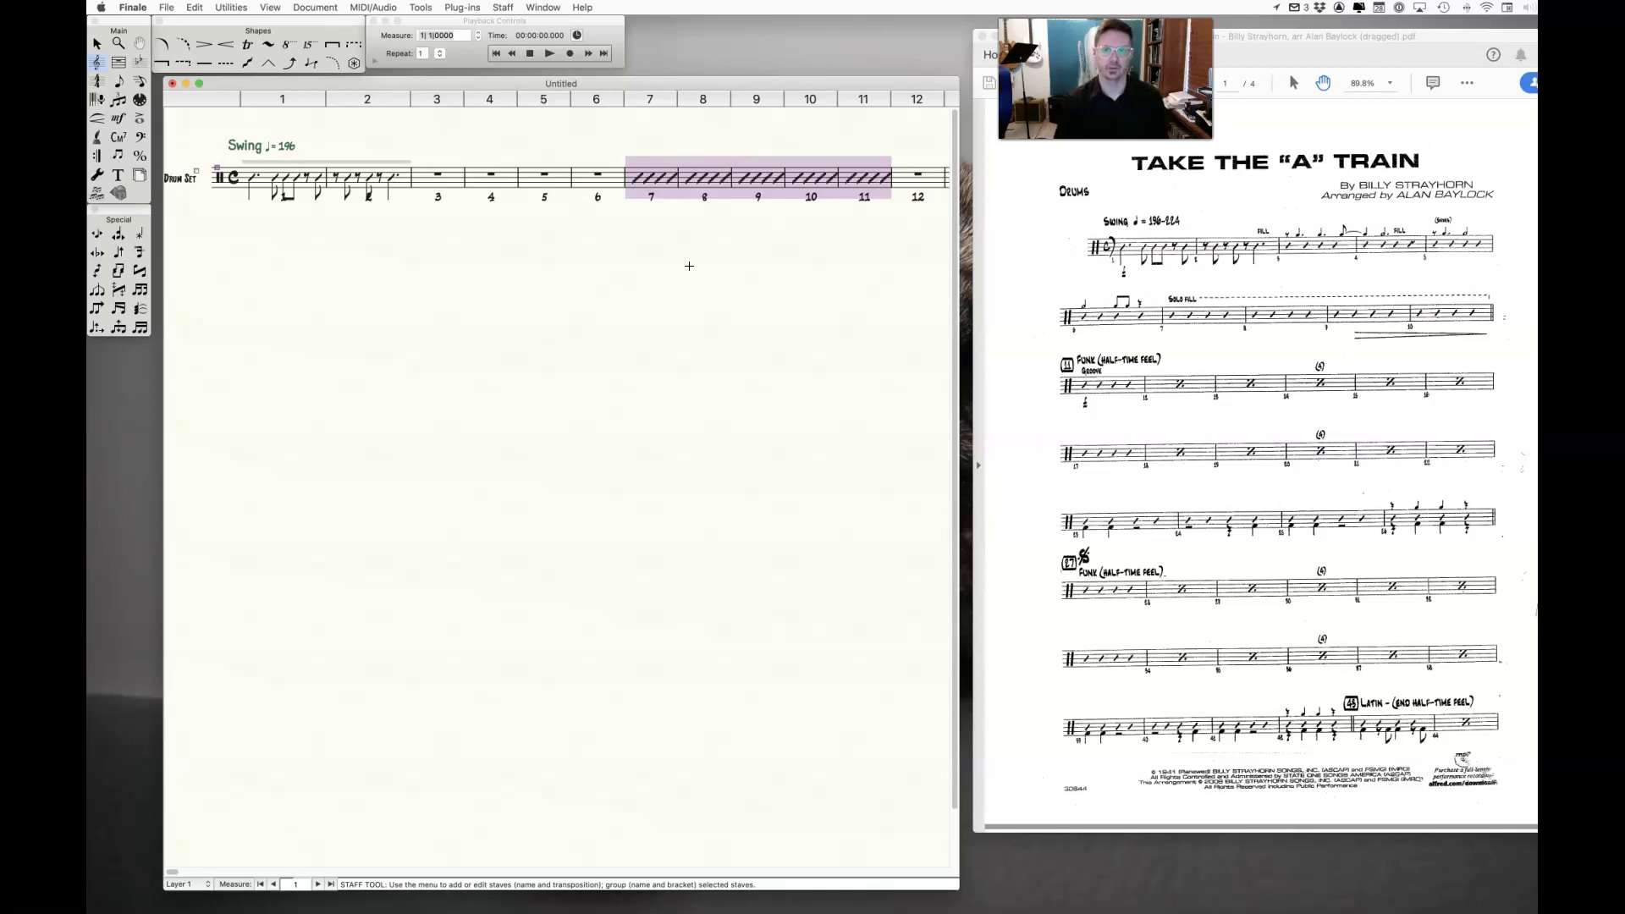
Check the available staff styles and the Alternate Notation options in the style definitions, and close them without making changes.
right_click(798, 187)
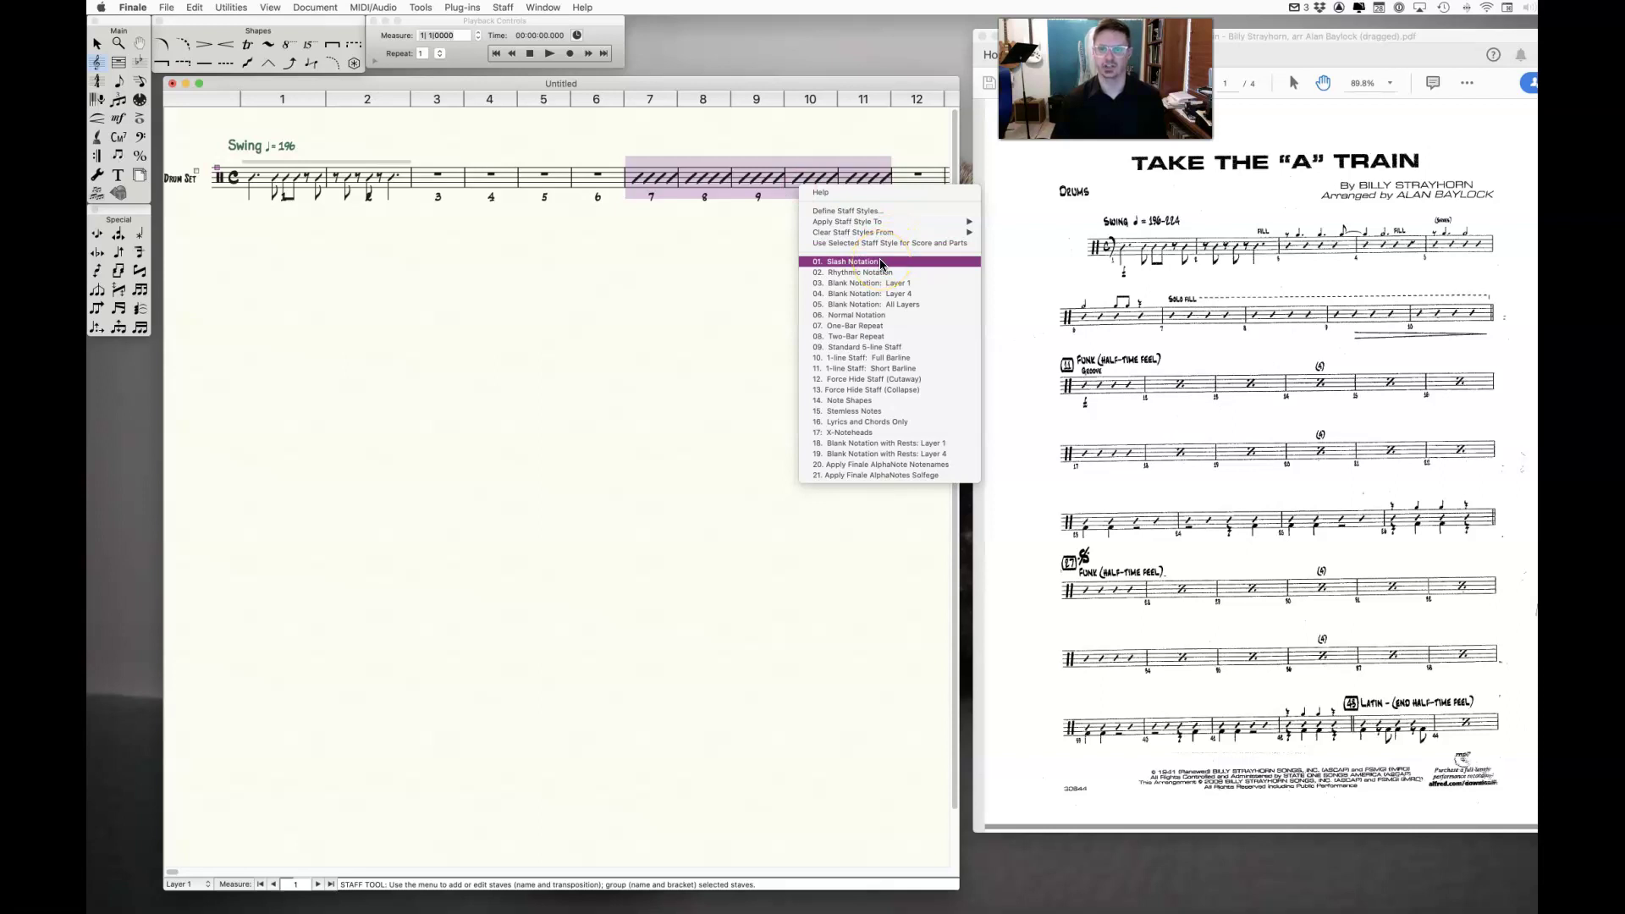
click(846, 211)
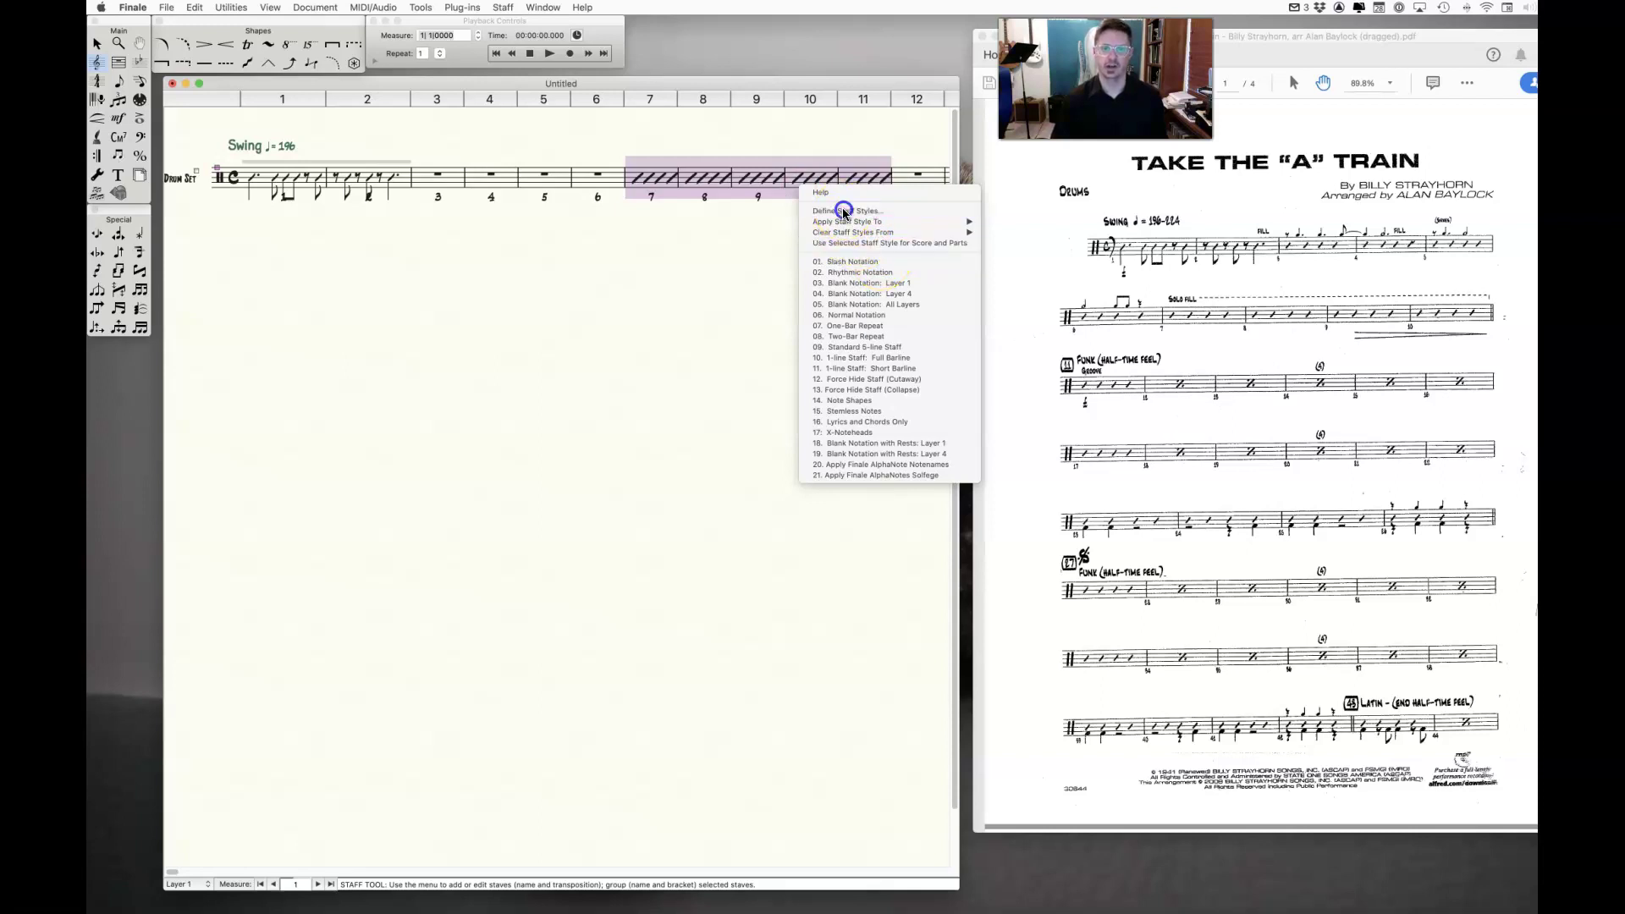
click(1029, 322)
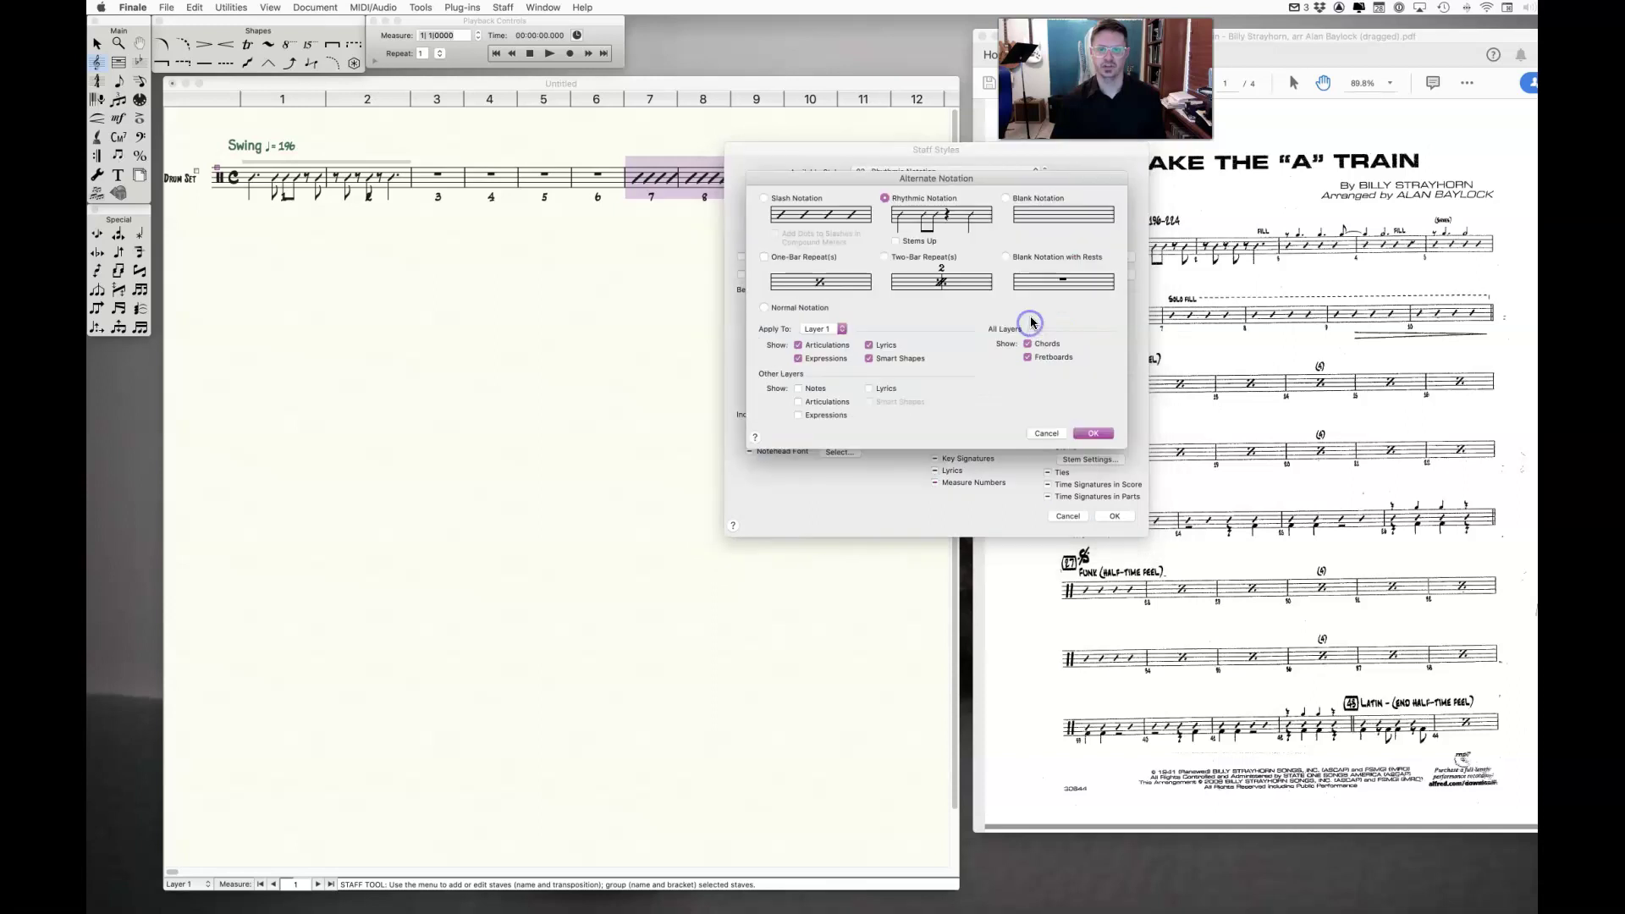
click(1092, 433)
click(1072, 508)
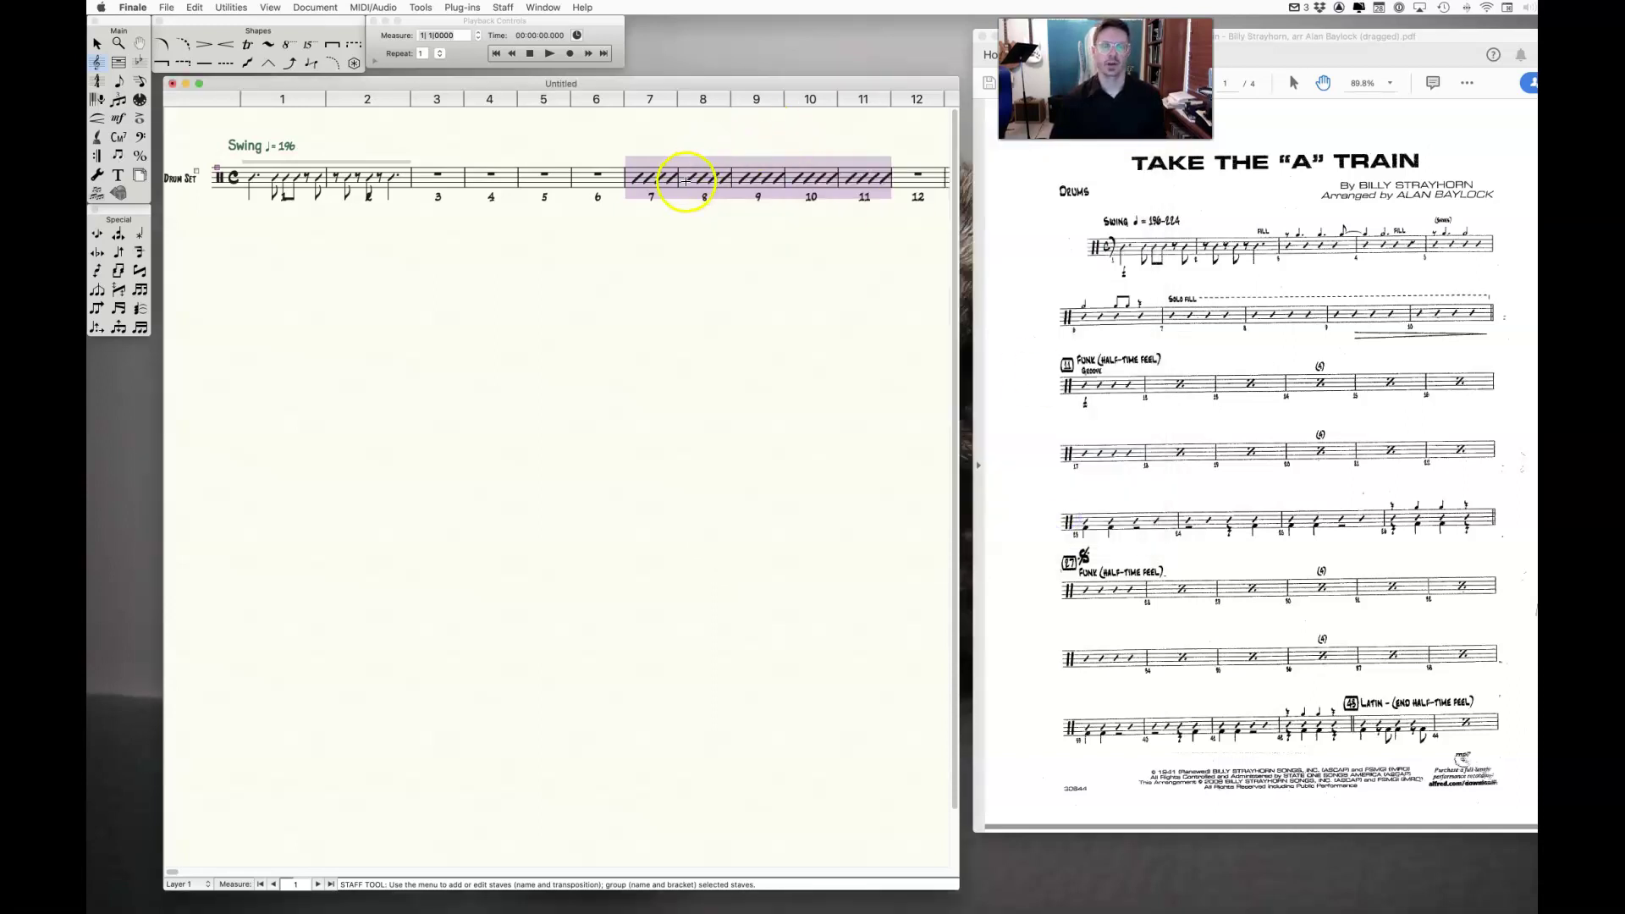
click(798, 225)
Attach a boxed rehearsal mark at measure 11 with the Expression tool and set its auto-sequencing style to Measure Number.
click(109, 118)
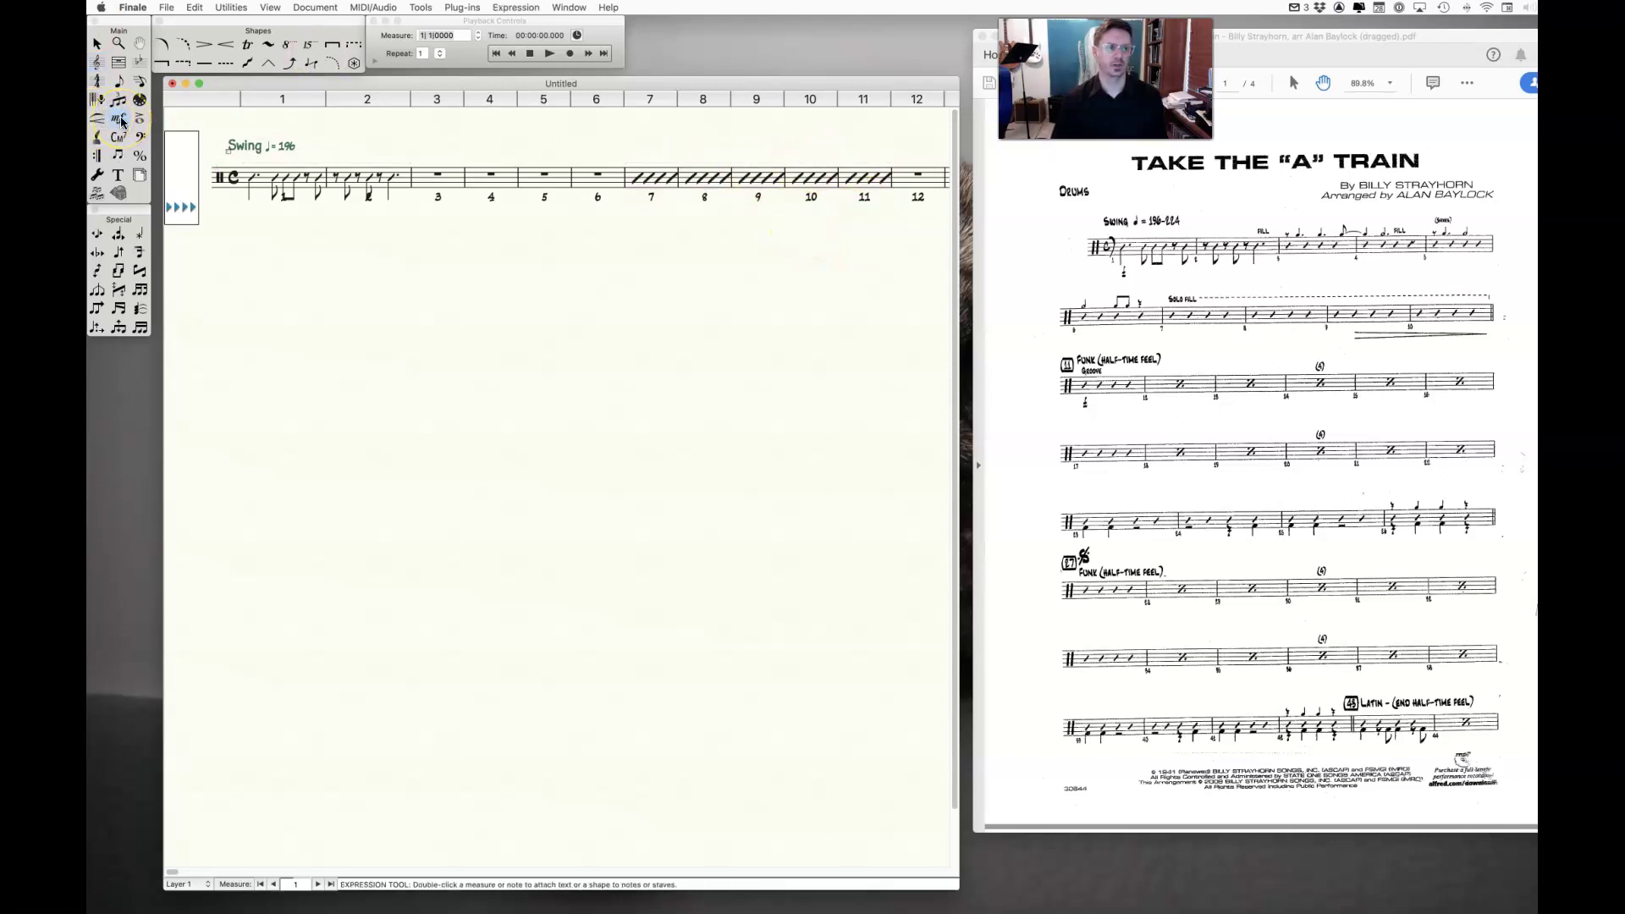
click(841, 158)
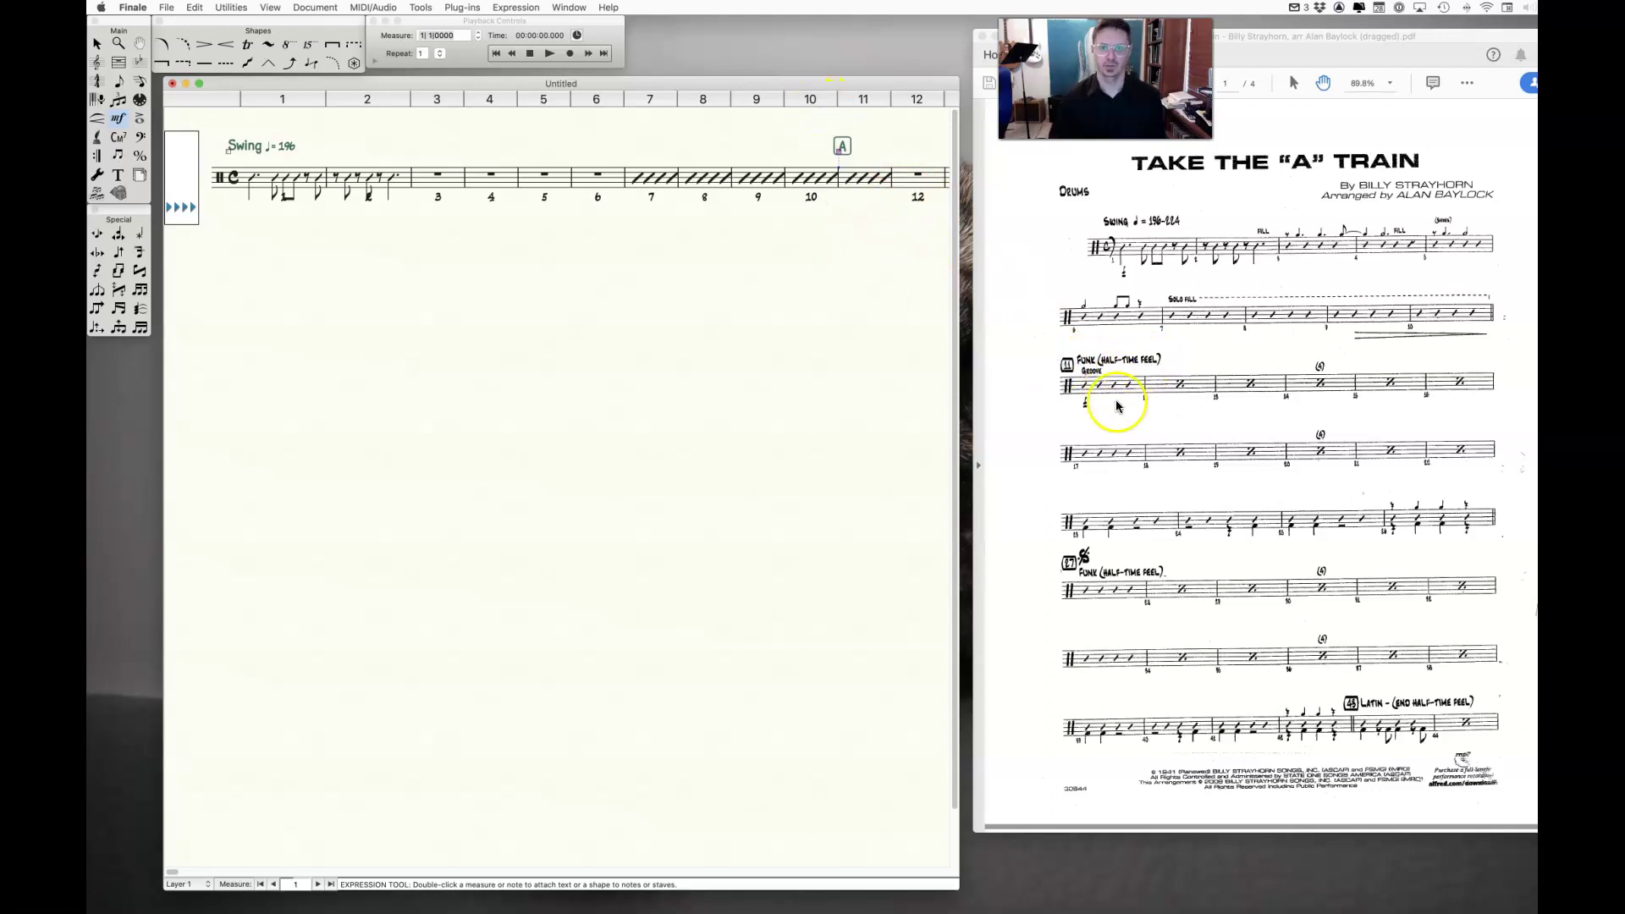
click(839, 150)
double_click(837, 149)
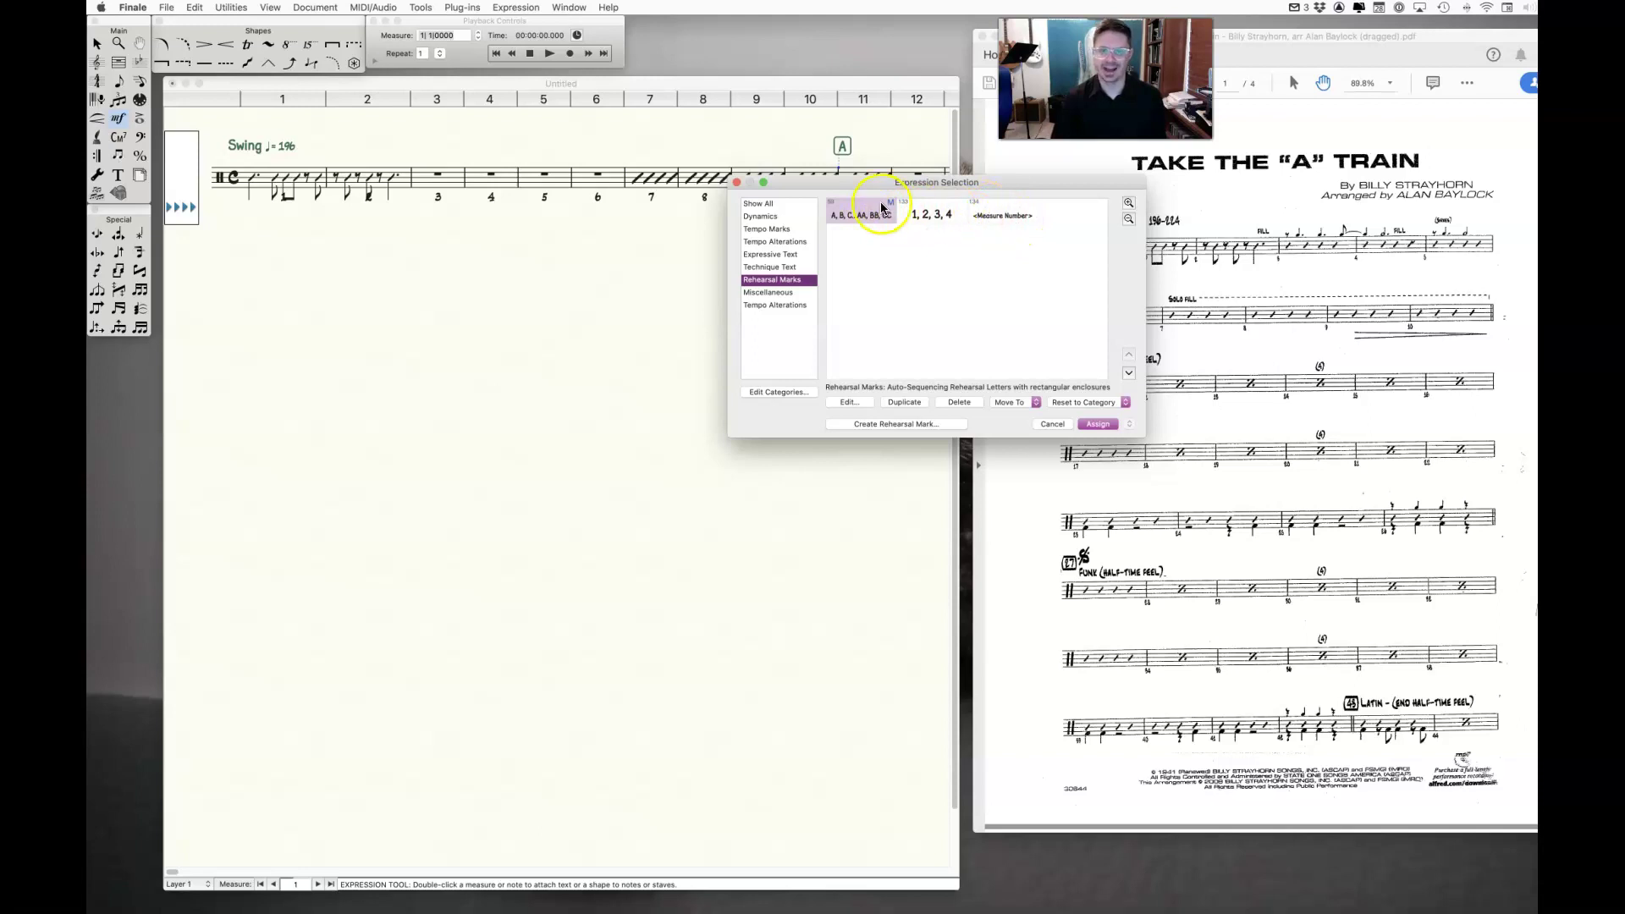
click(858, 211)
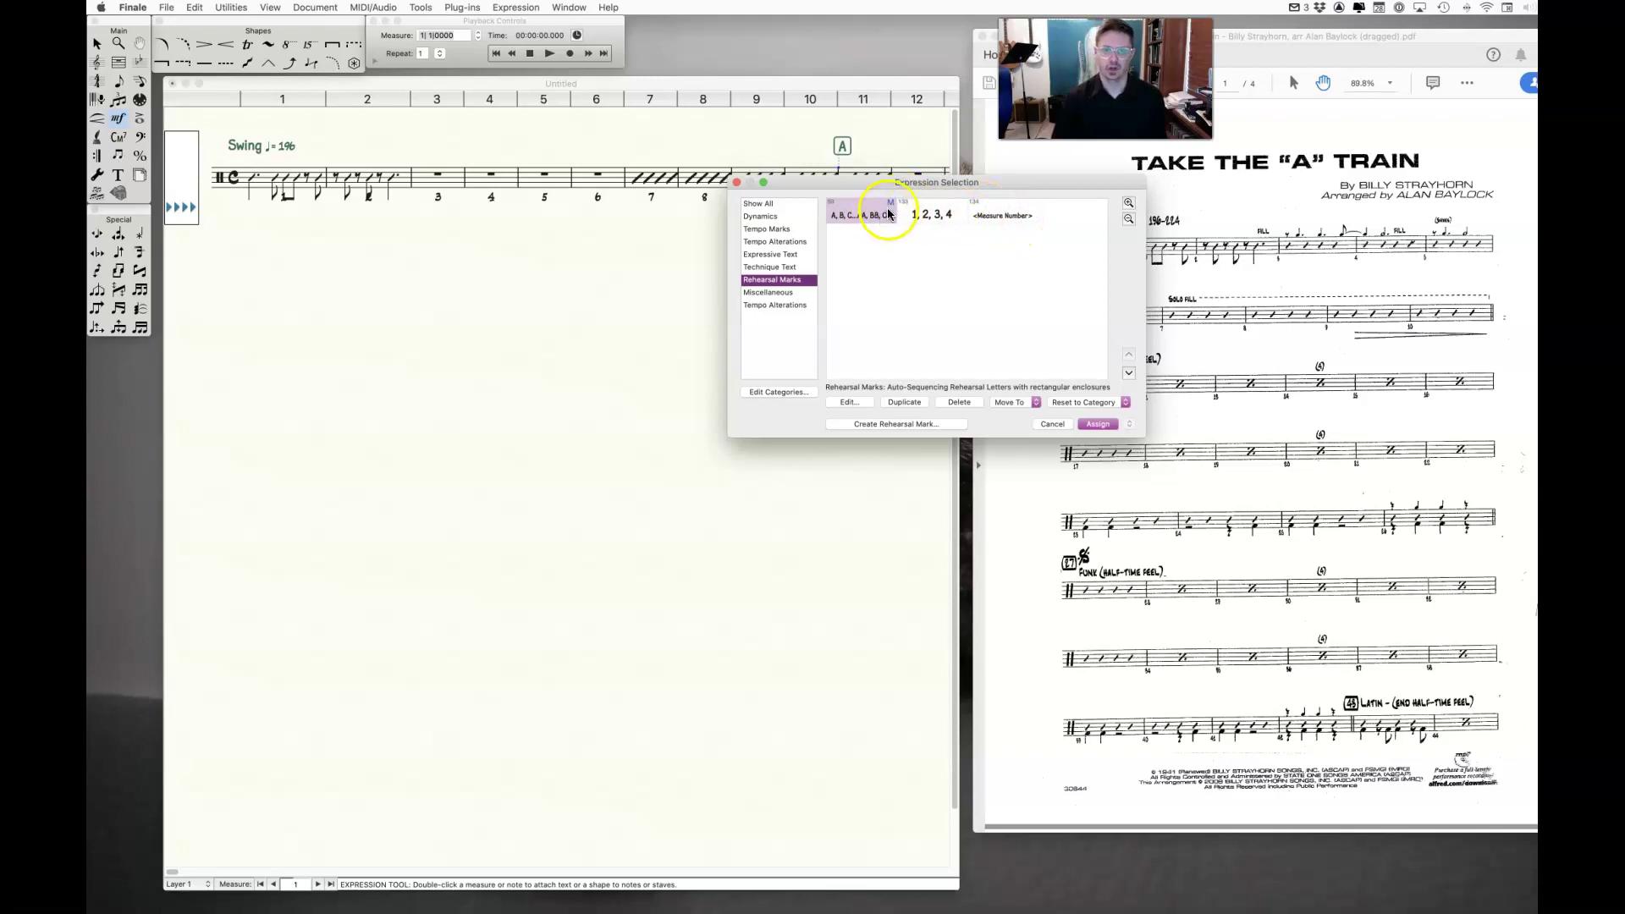
click(848, 402)
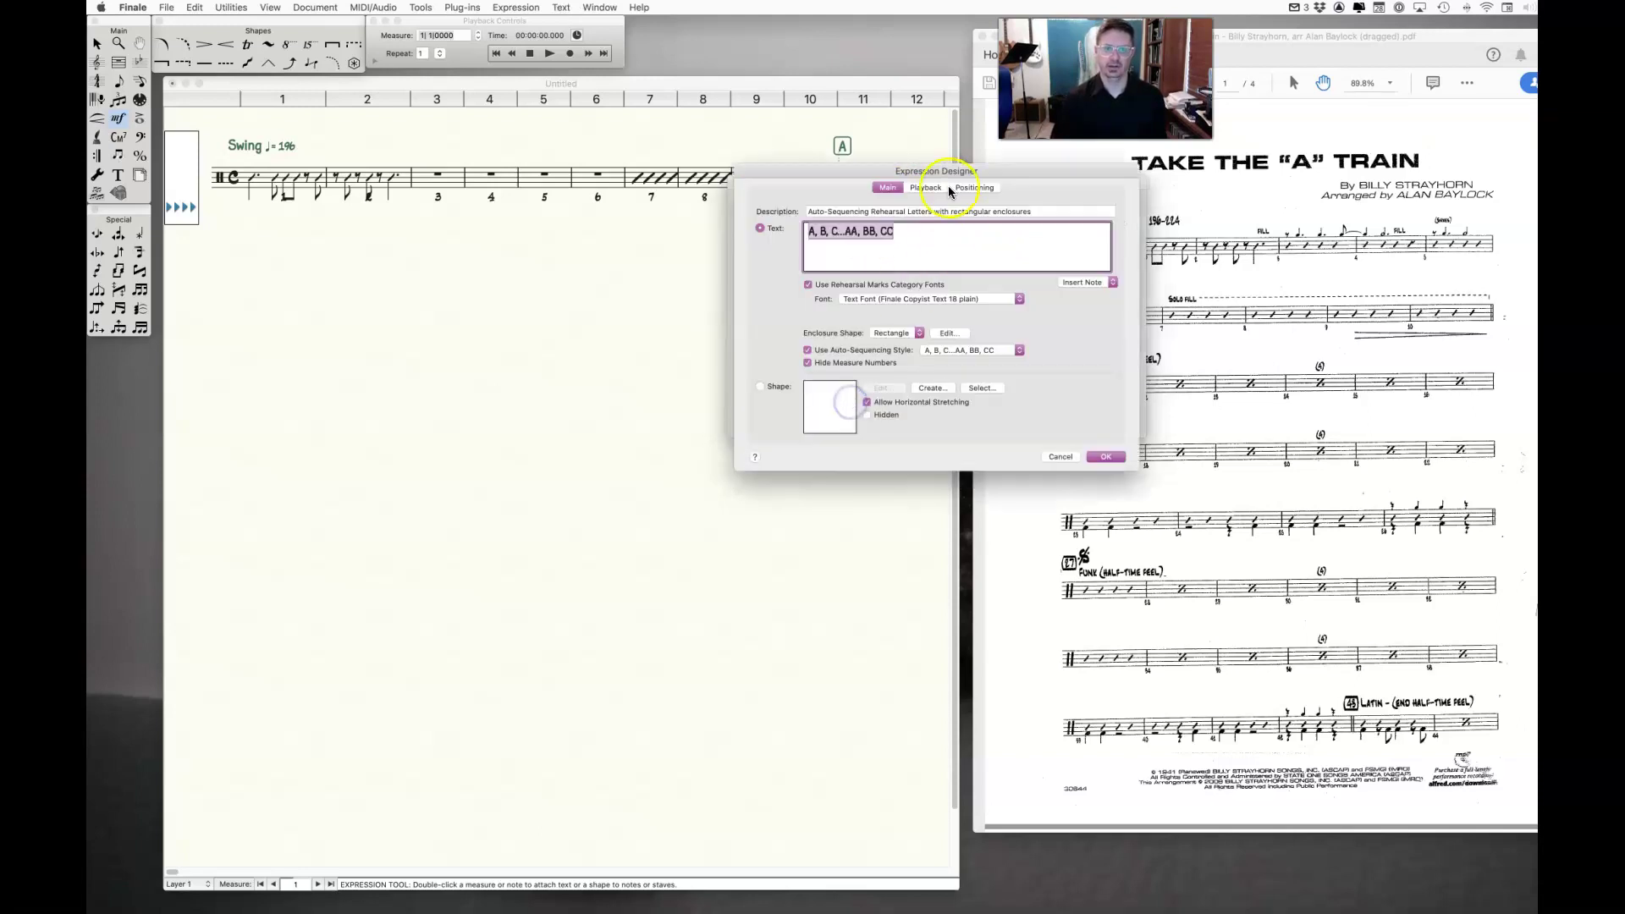
click(958, 355)
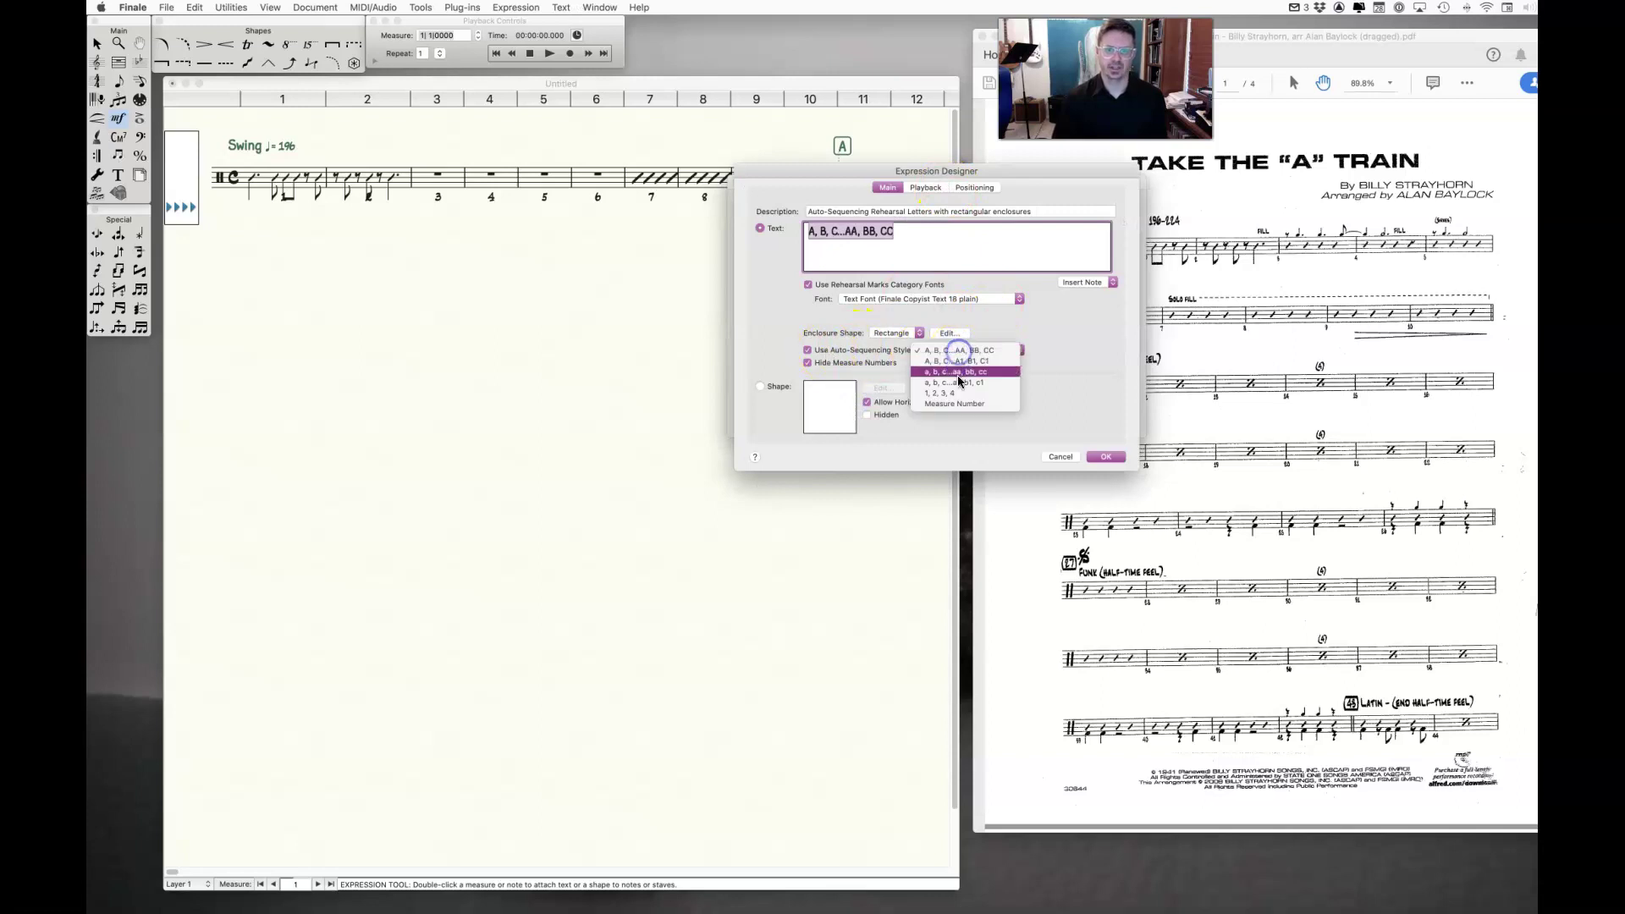
click(959, 407)
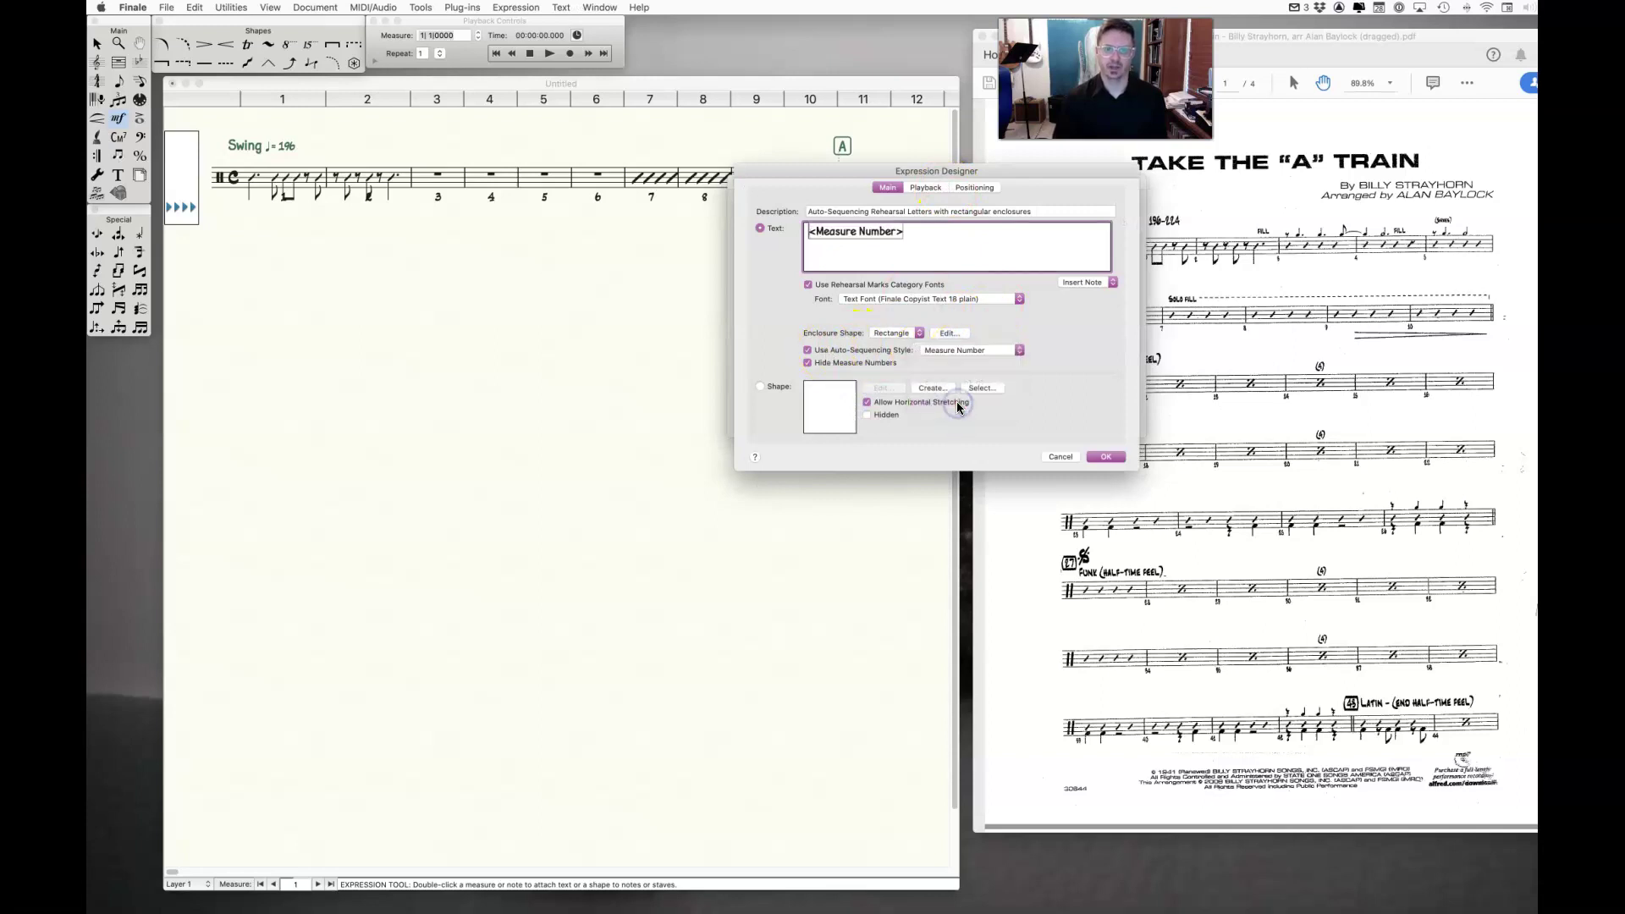
click(1105, 456)
click(1092, 421)
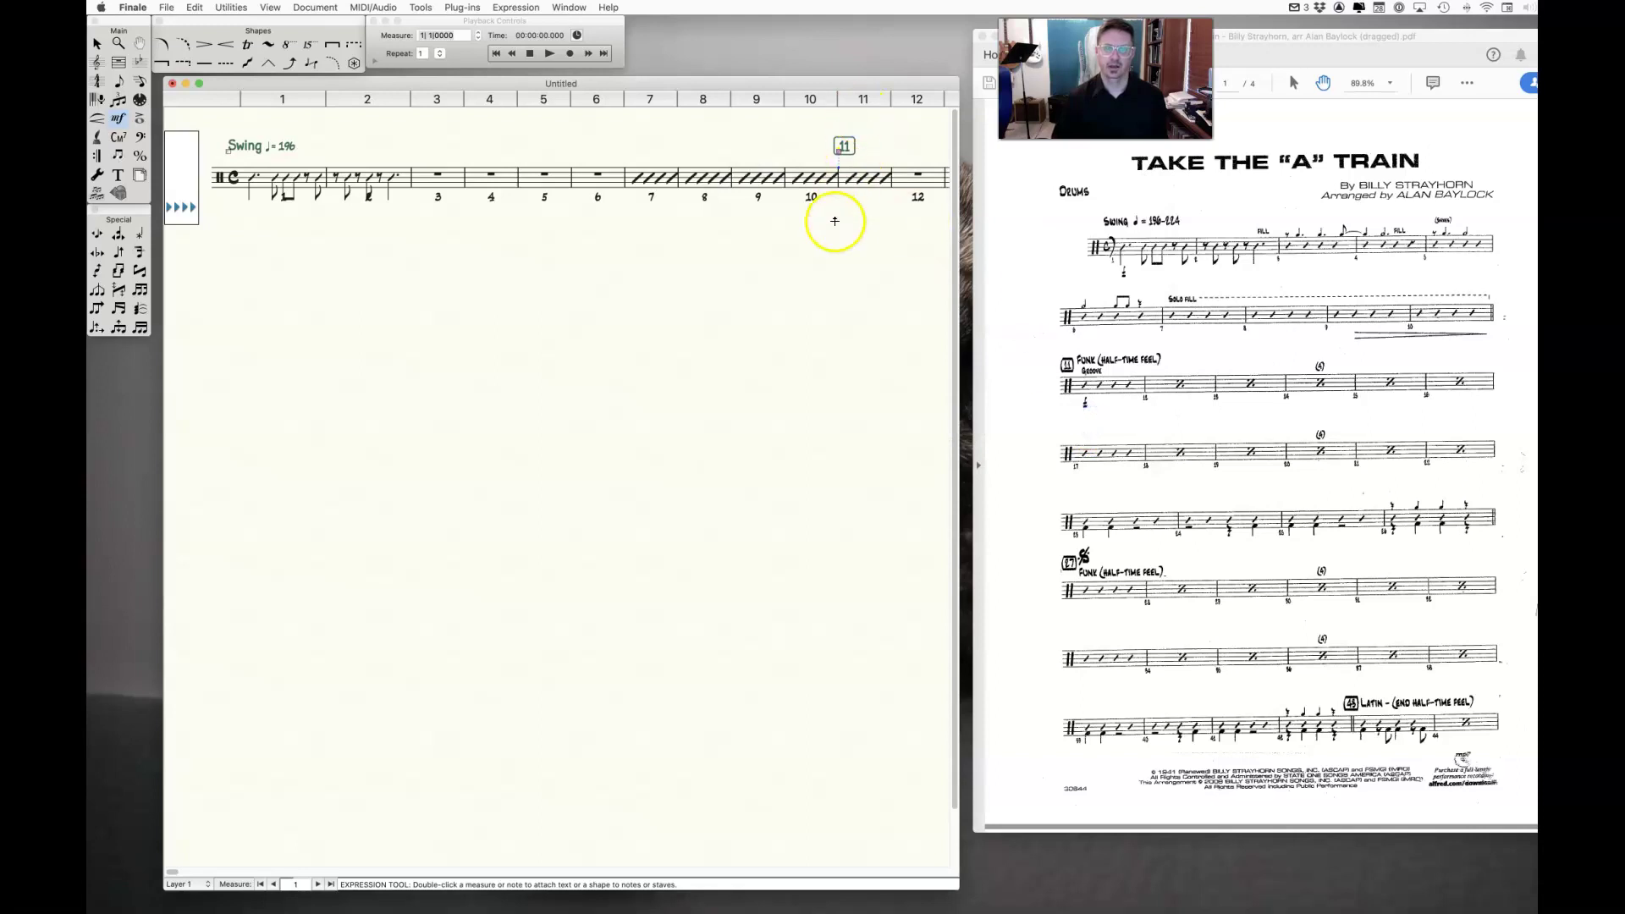
Add a measure-number rehearsal mark at the start of measure 27.
scroll(835, 220, right, 10)
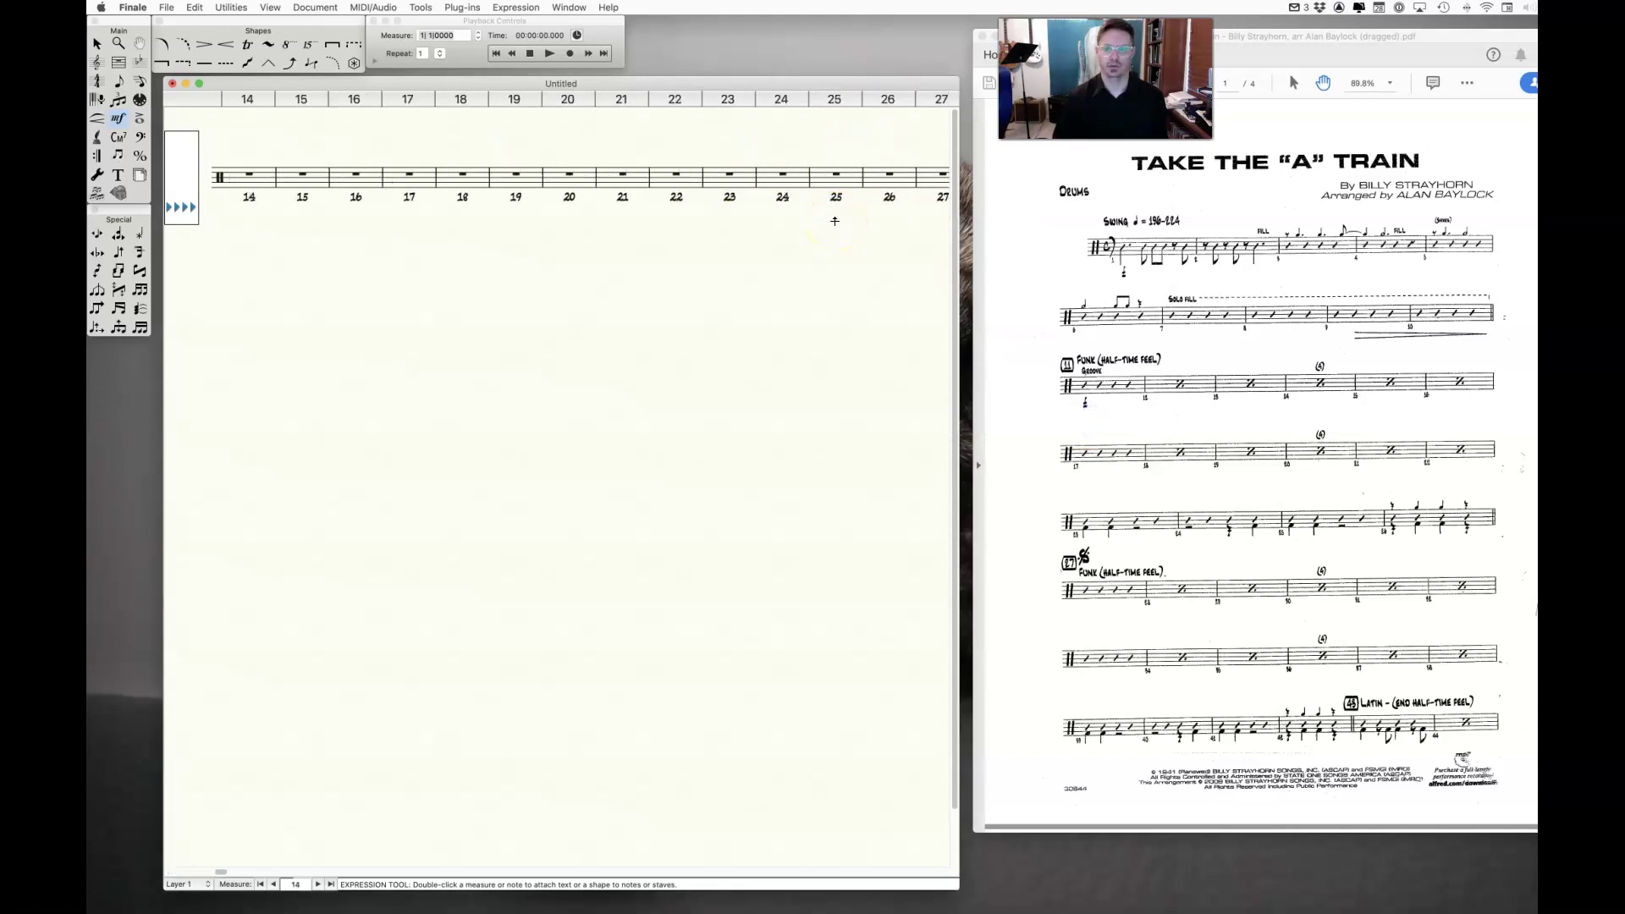
scroll(834, 220, right, 5)
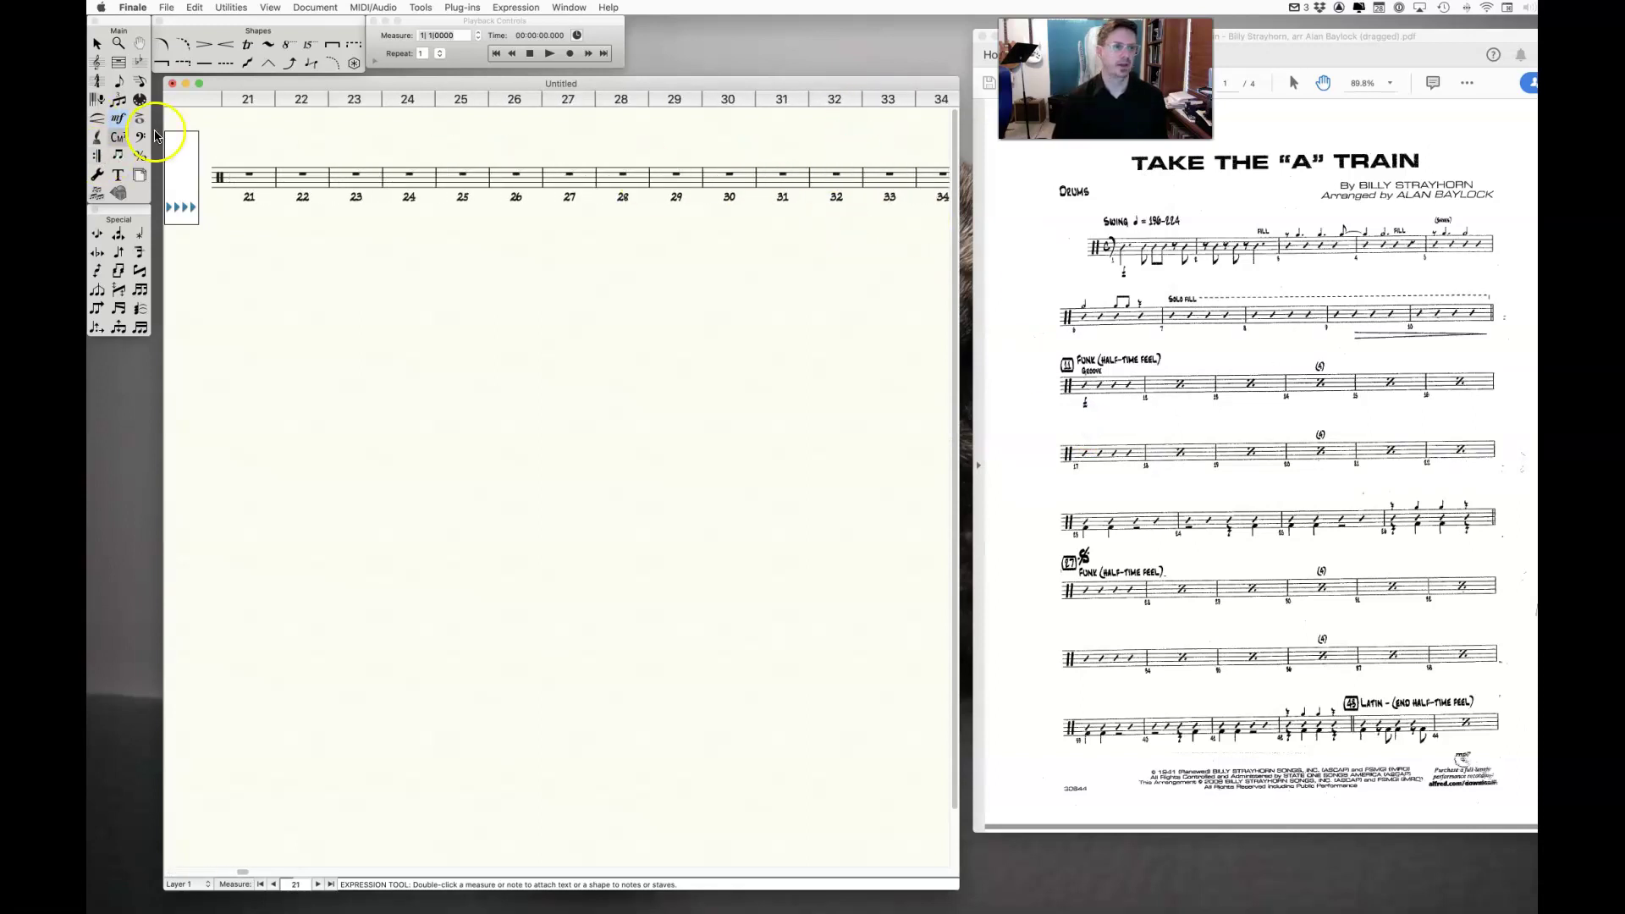
click(544, 158)
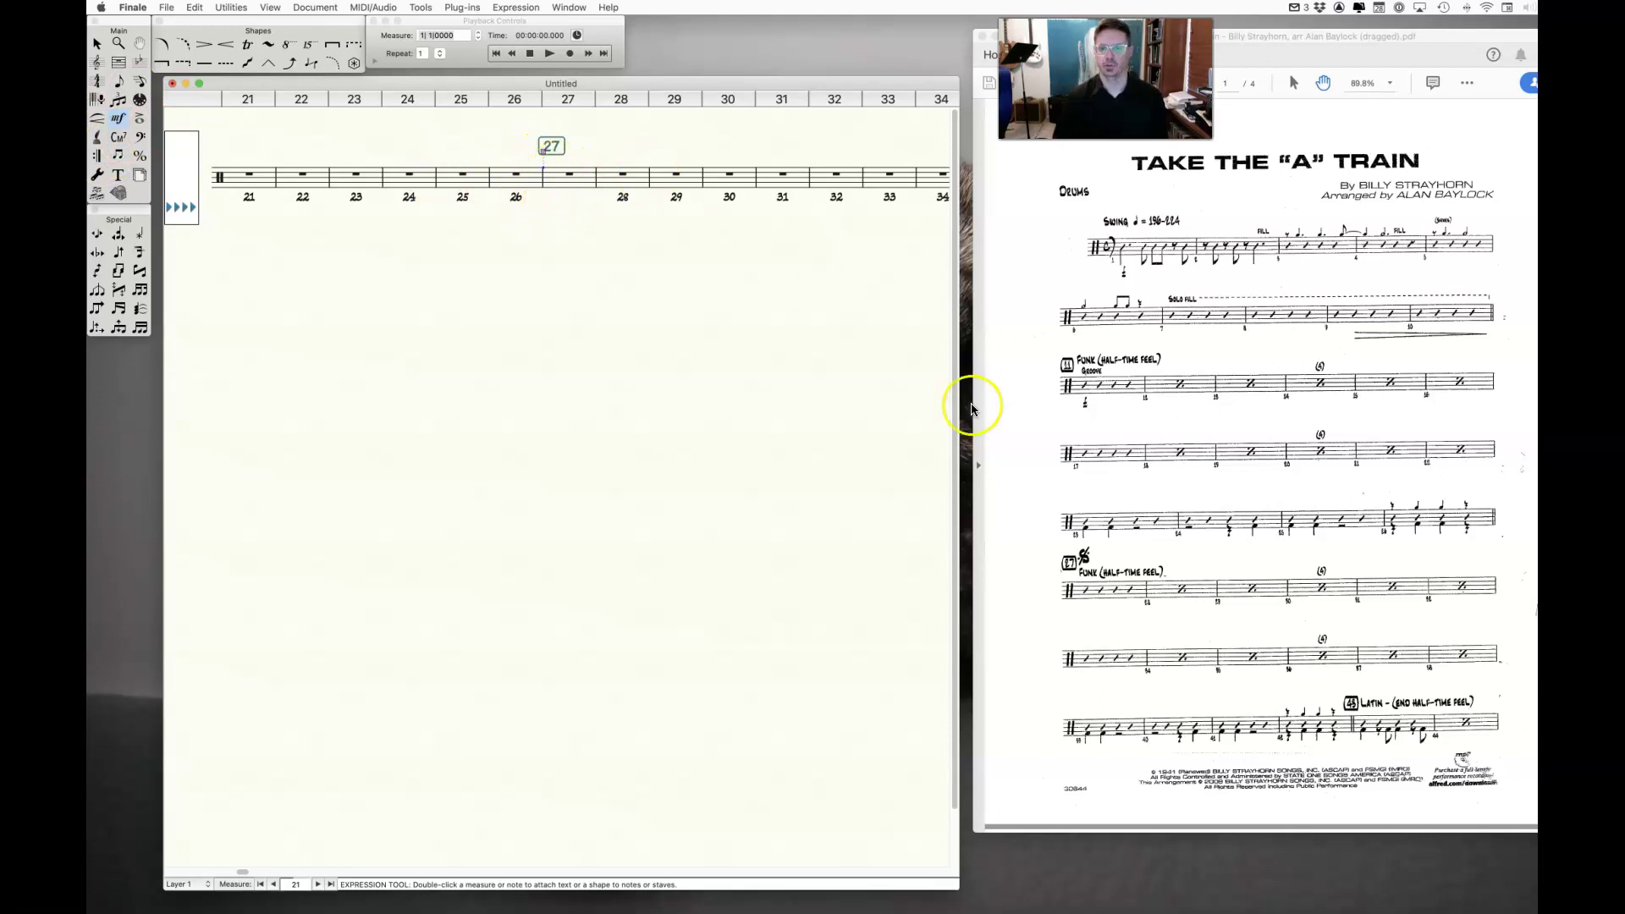
Apply the One-Bar Repeat staff style to measures 12 through 16 with the Staff tool and return to the start of the score.
scroll(686, 349, left, 15)
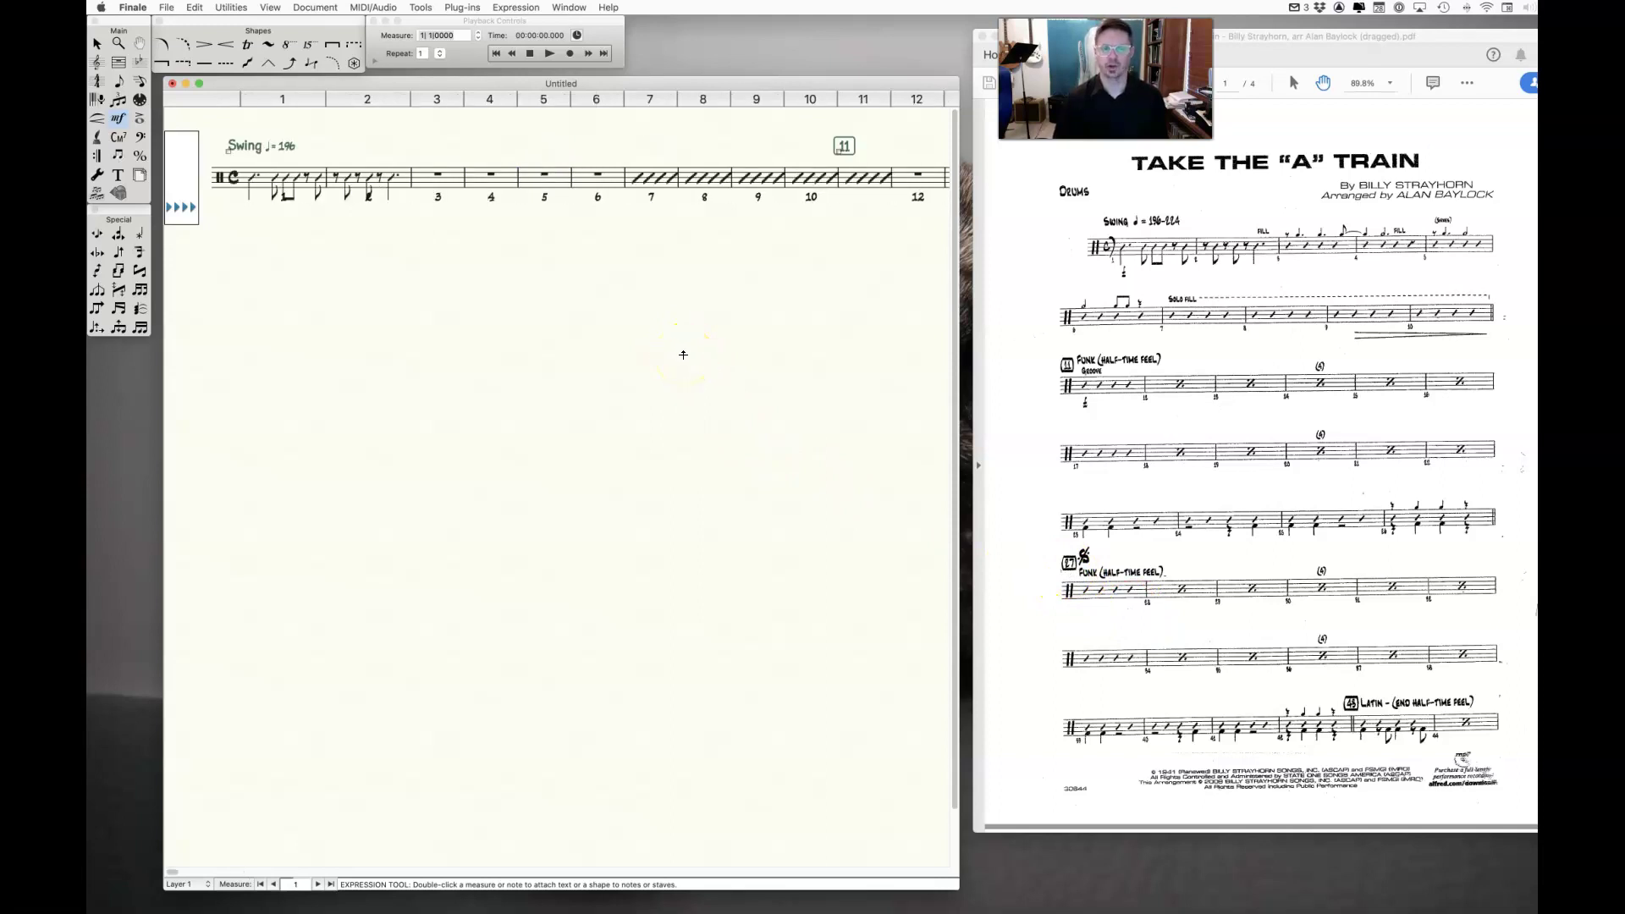
click(96, 62)
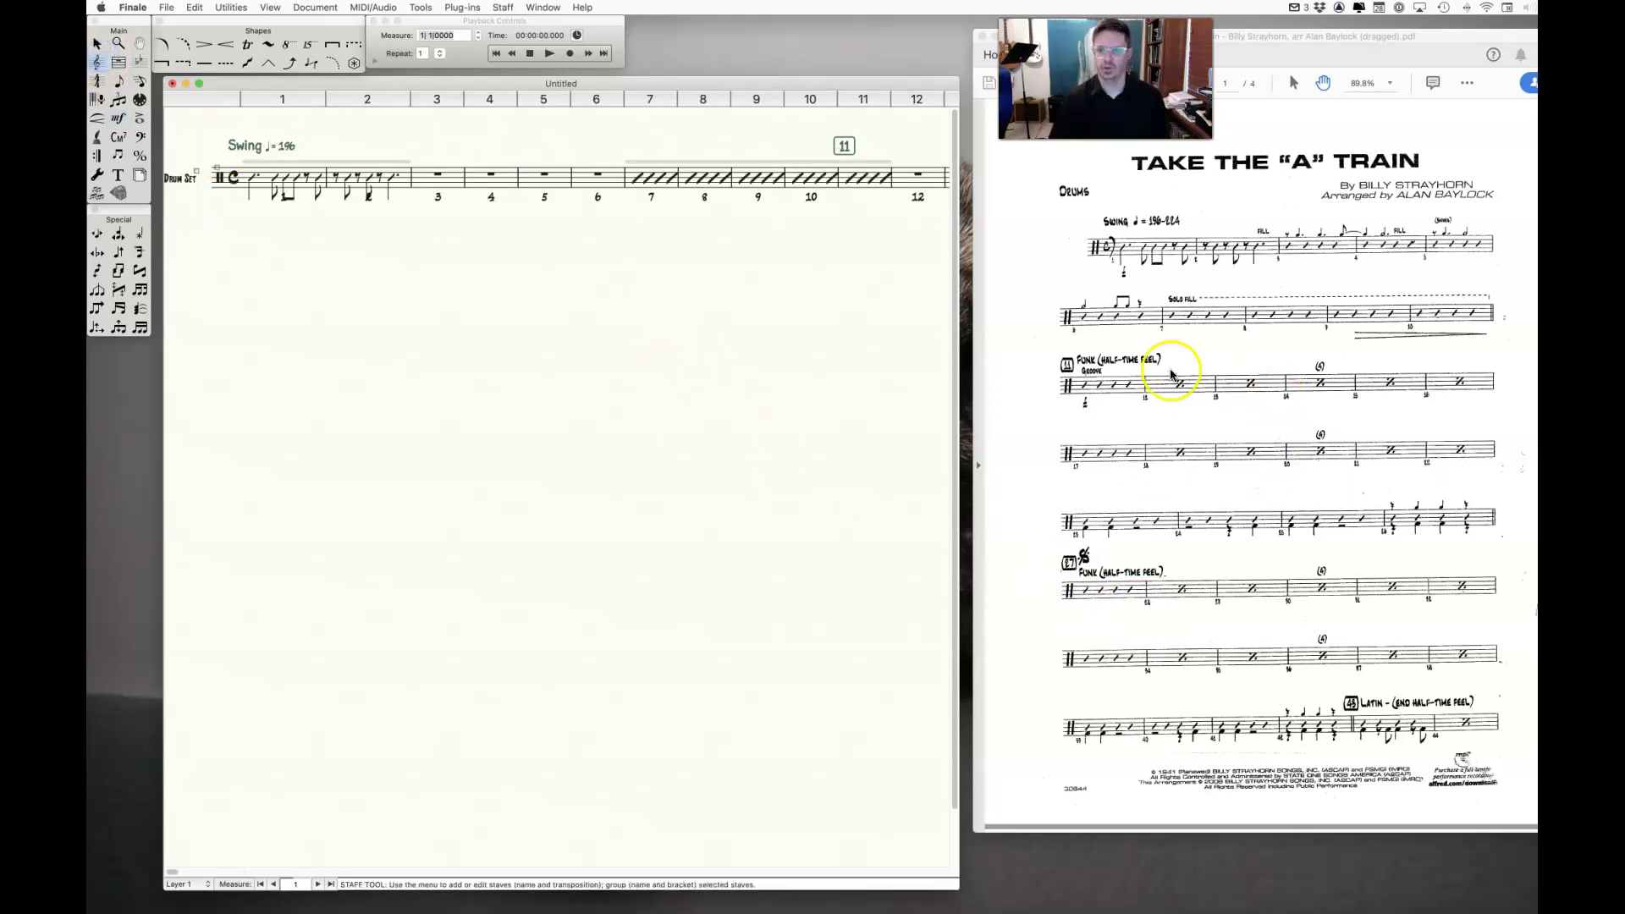
scroll(703, 301, right, 9)
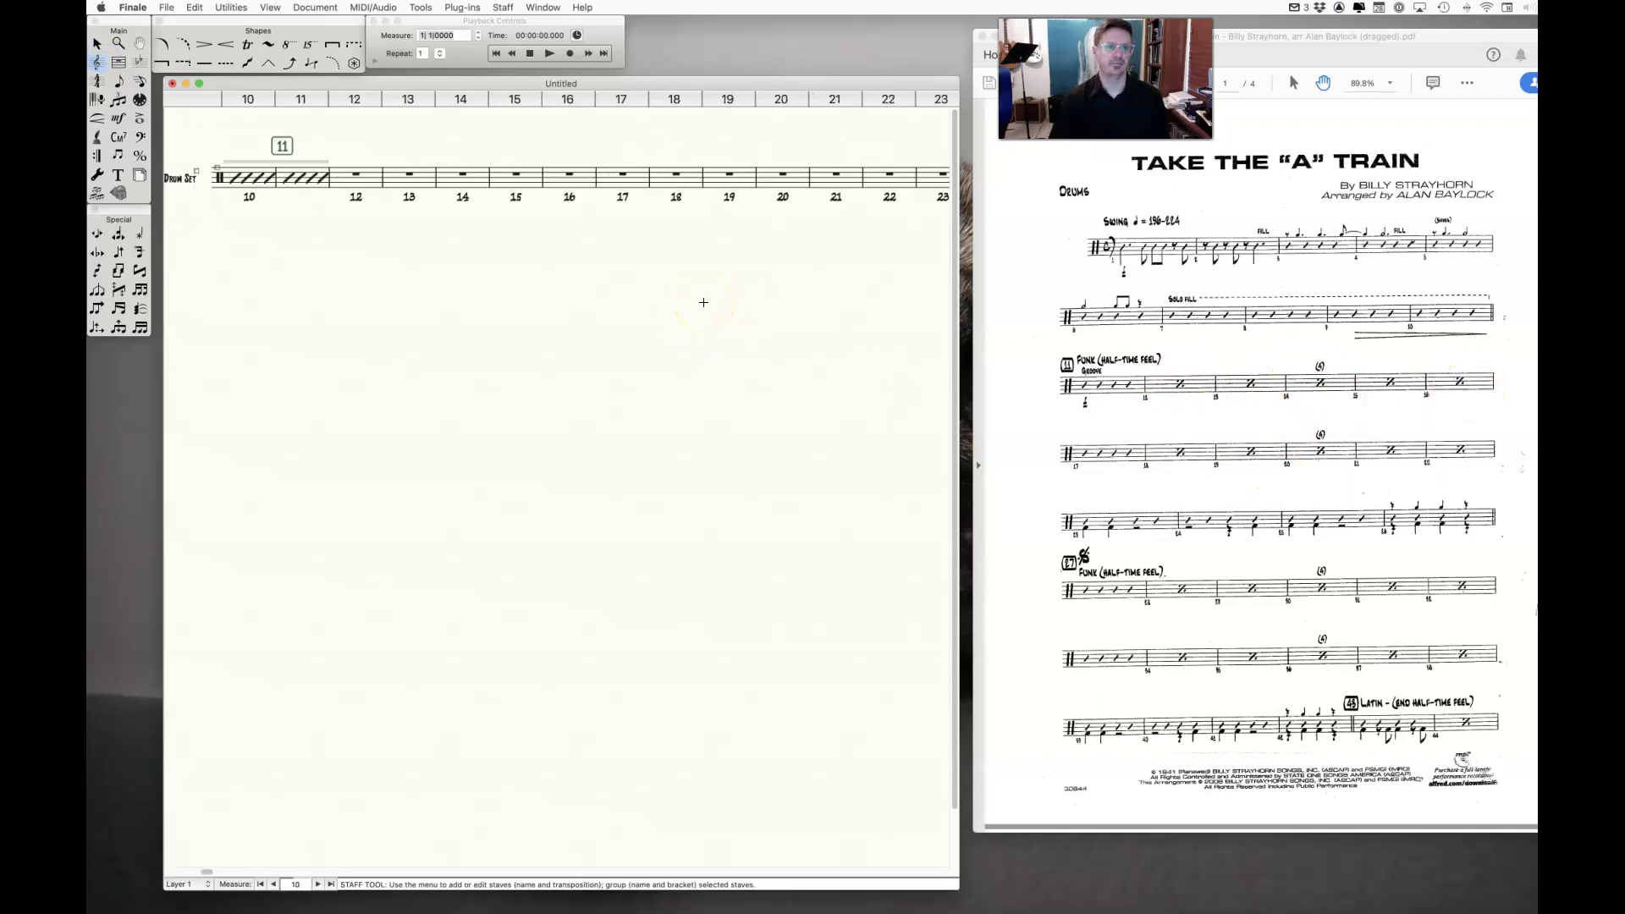
drag(360, 173, 577, 188)
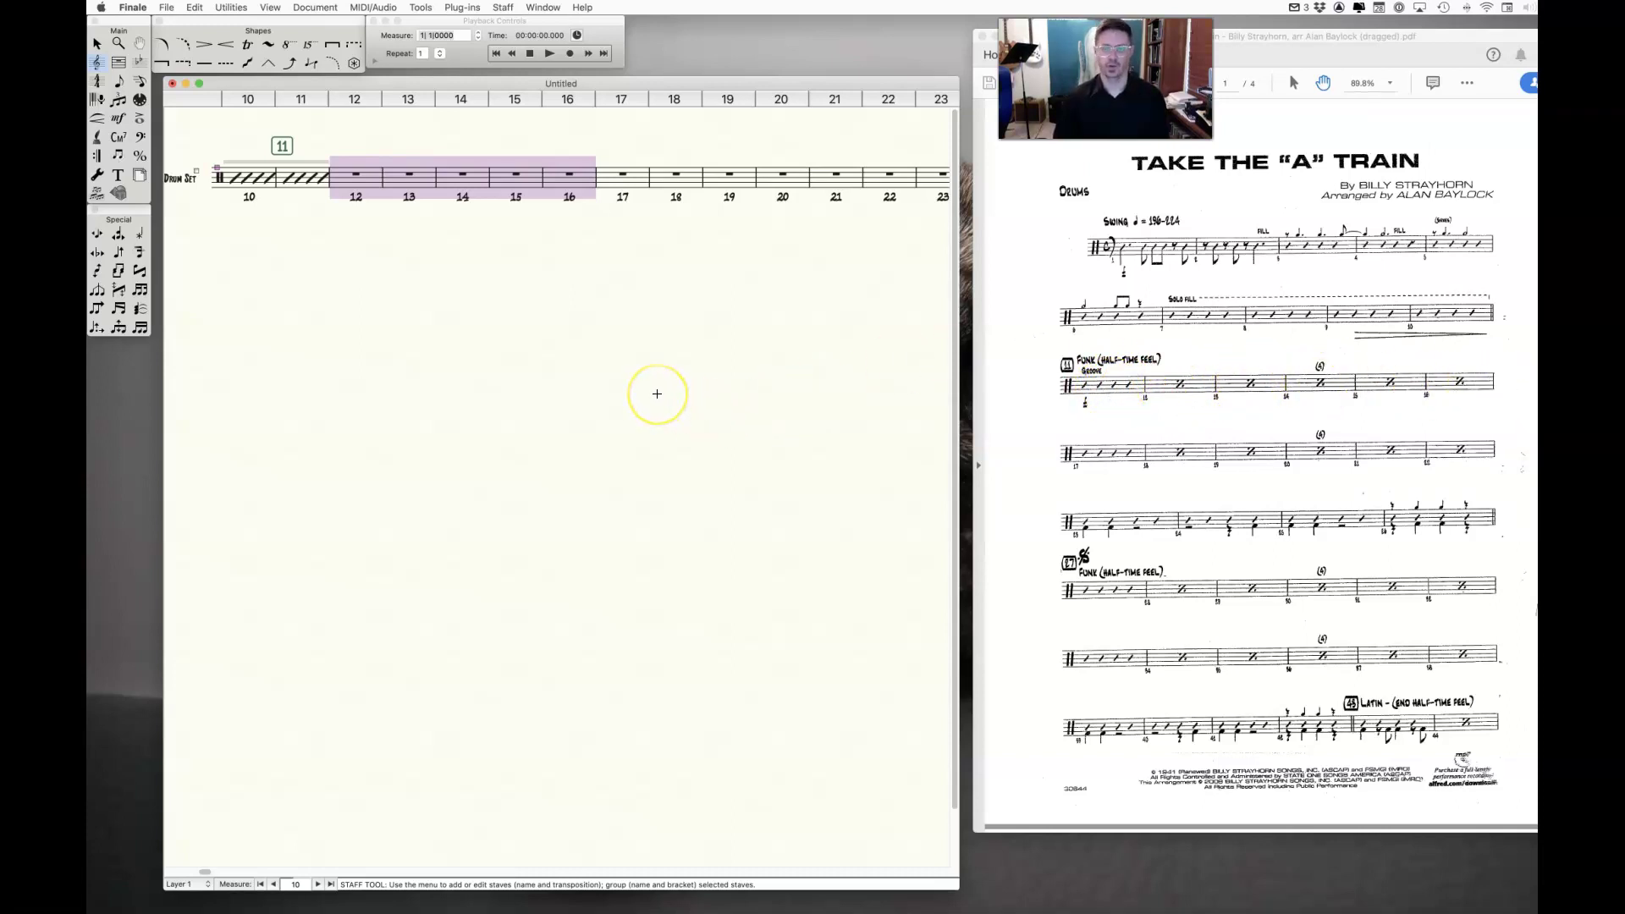
key(7)
right_click(518, 182)
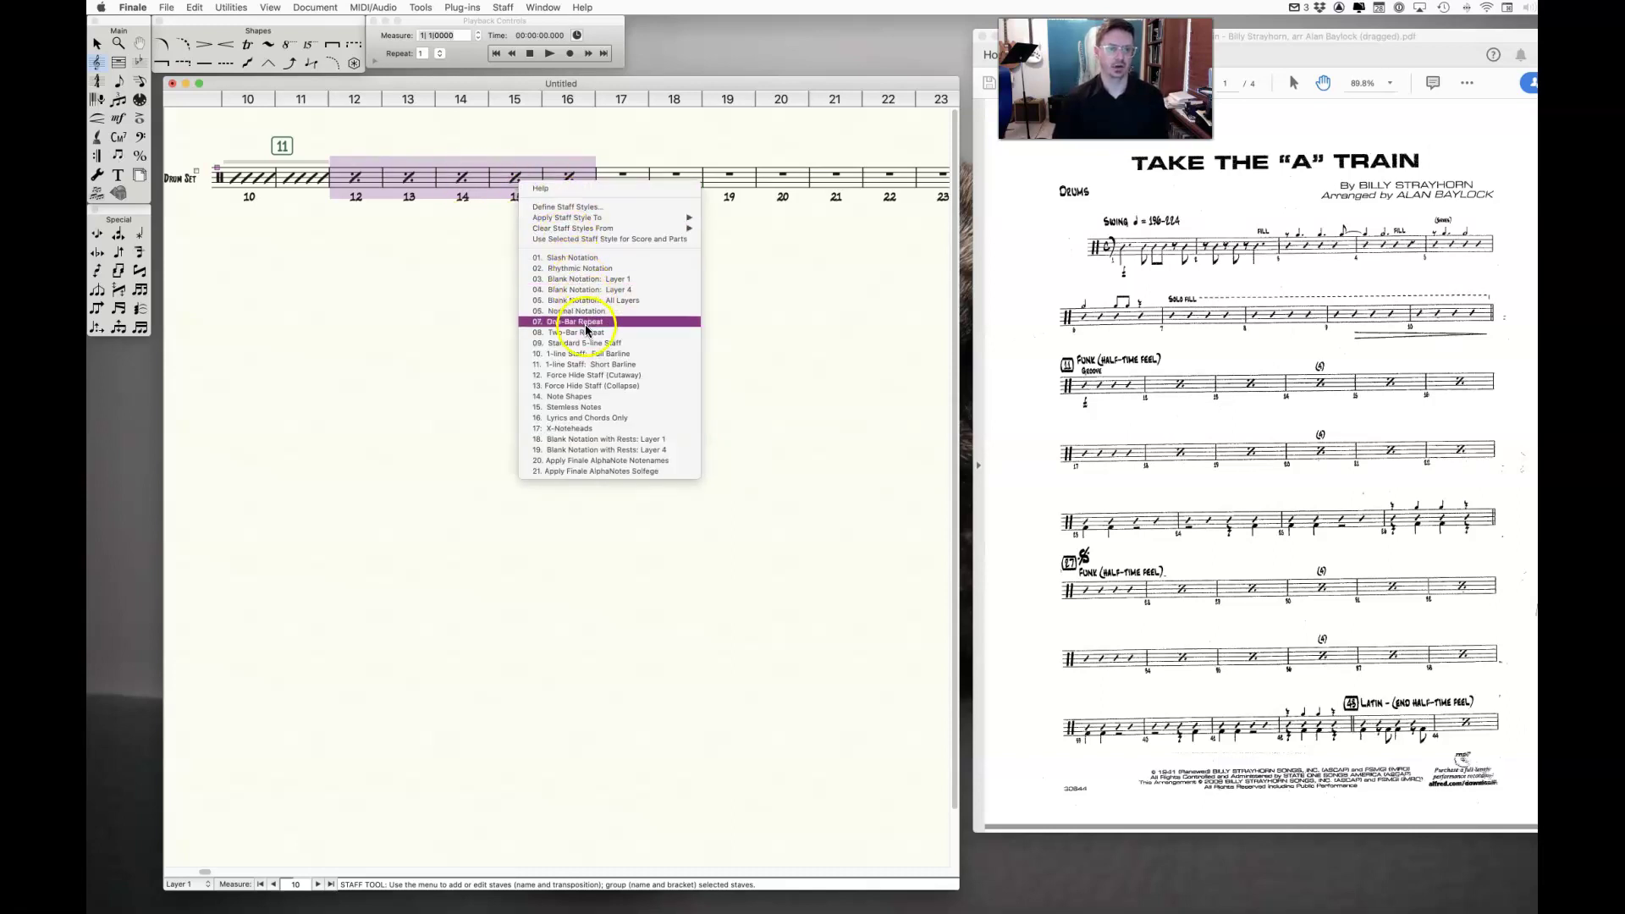
click(399, 271)
key(Home)
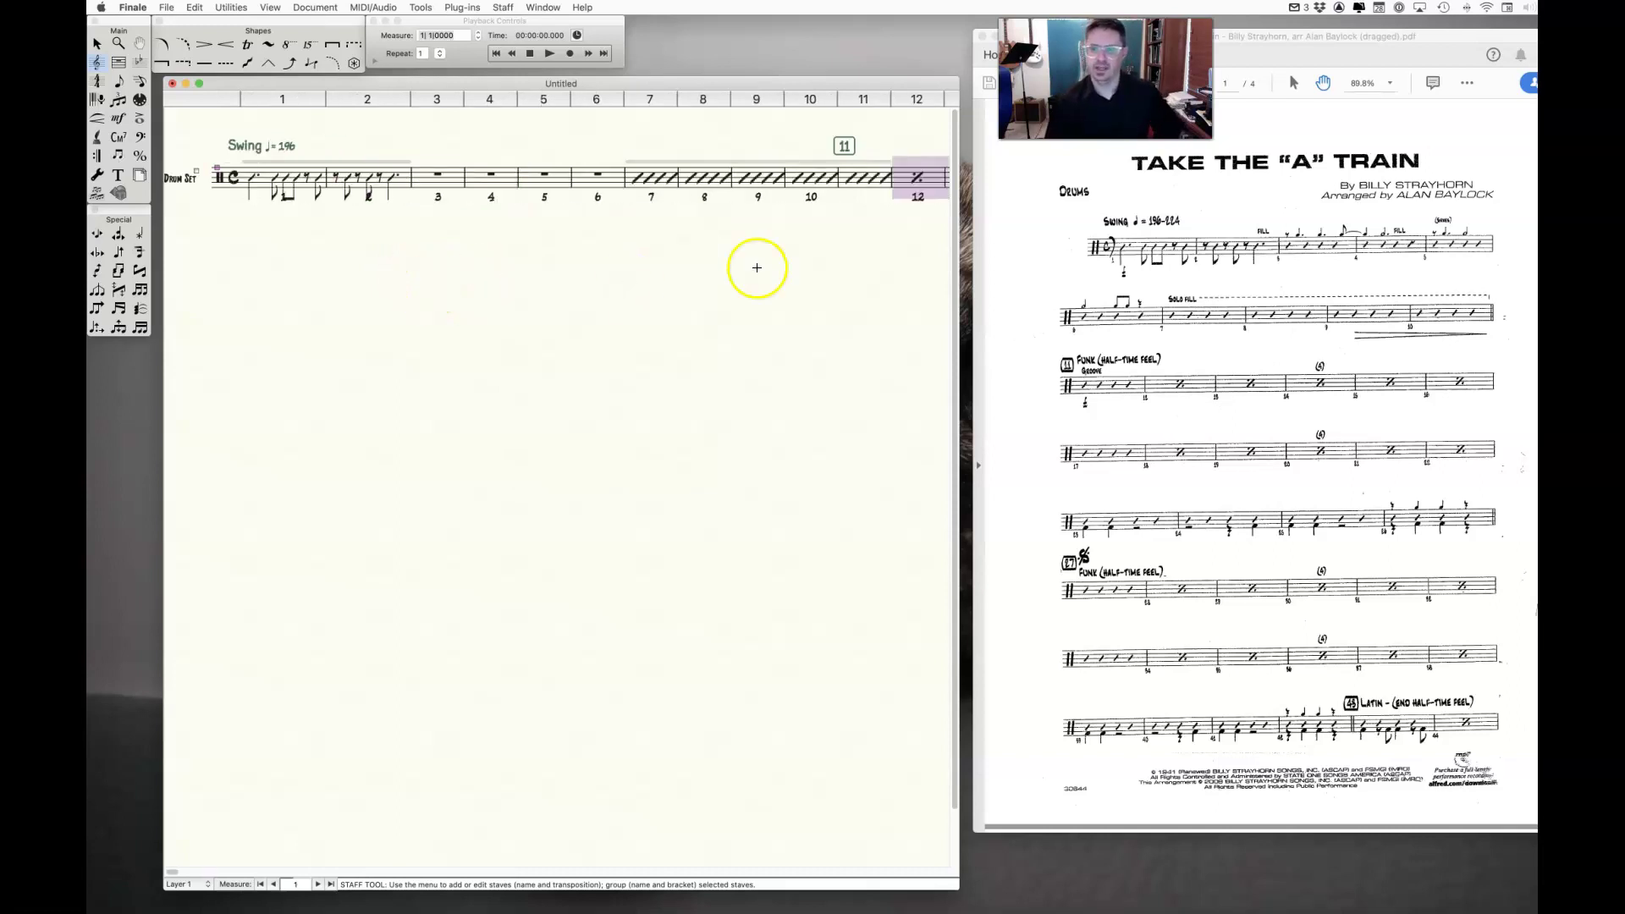
With measures 3 through 6 selected, create a new staff style named "22. Hits Over Time" and make it copyable.
click(497, 251)
click(431, 177)
shift+click(598, 176)
right_click(435, 174)
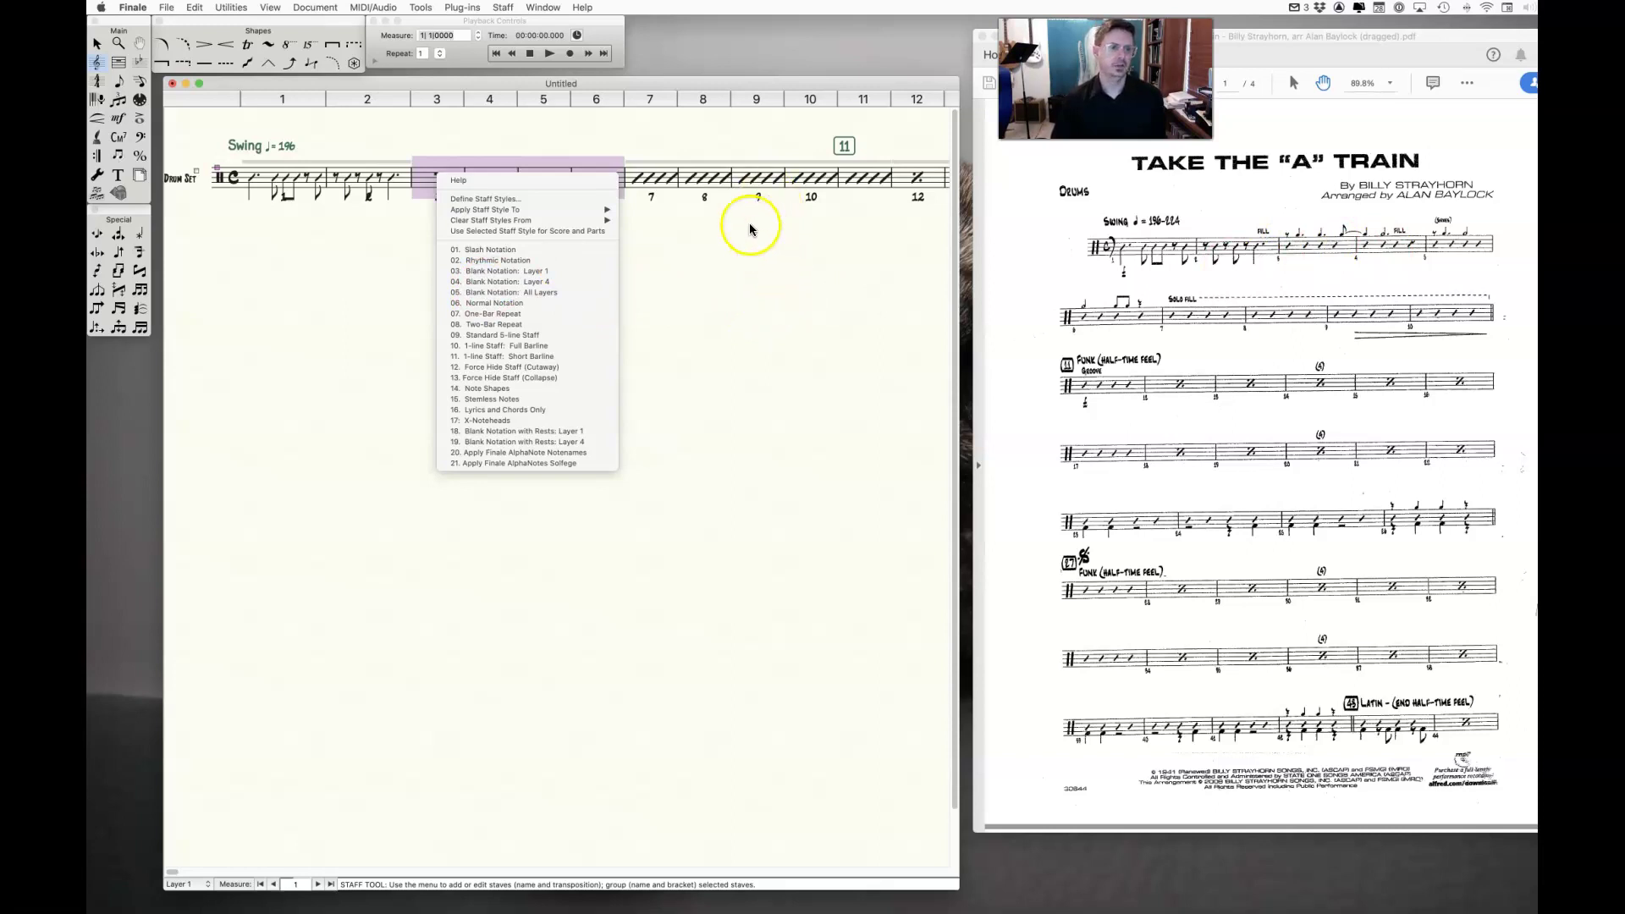
click(496, 200)
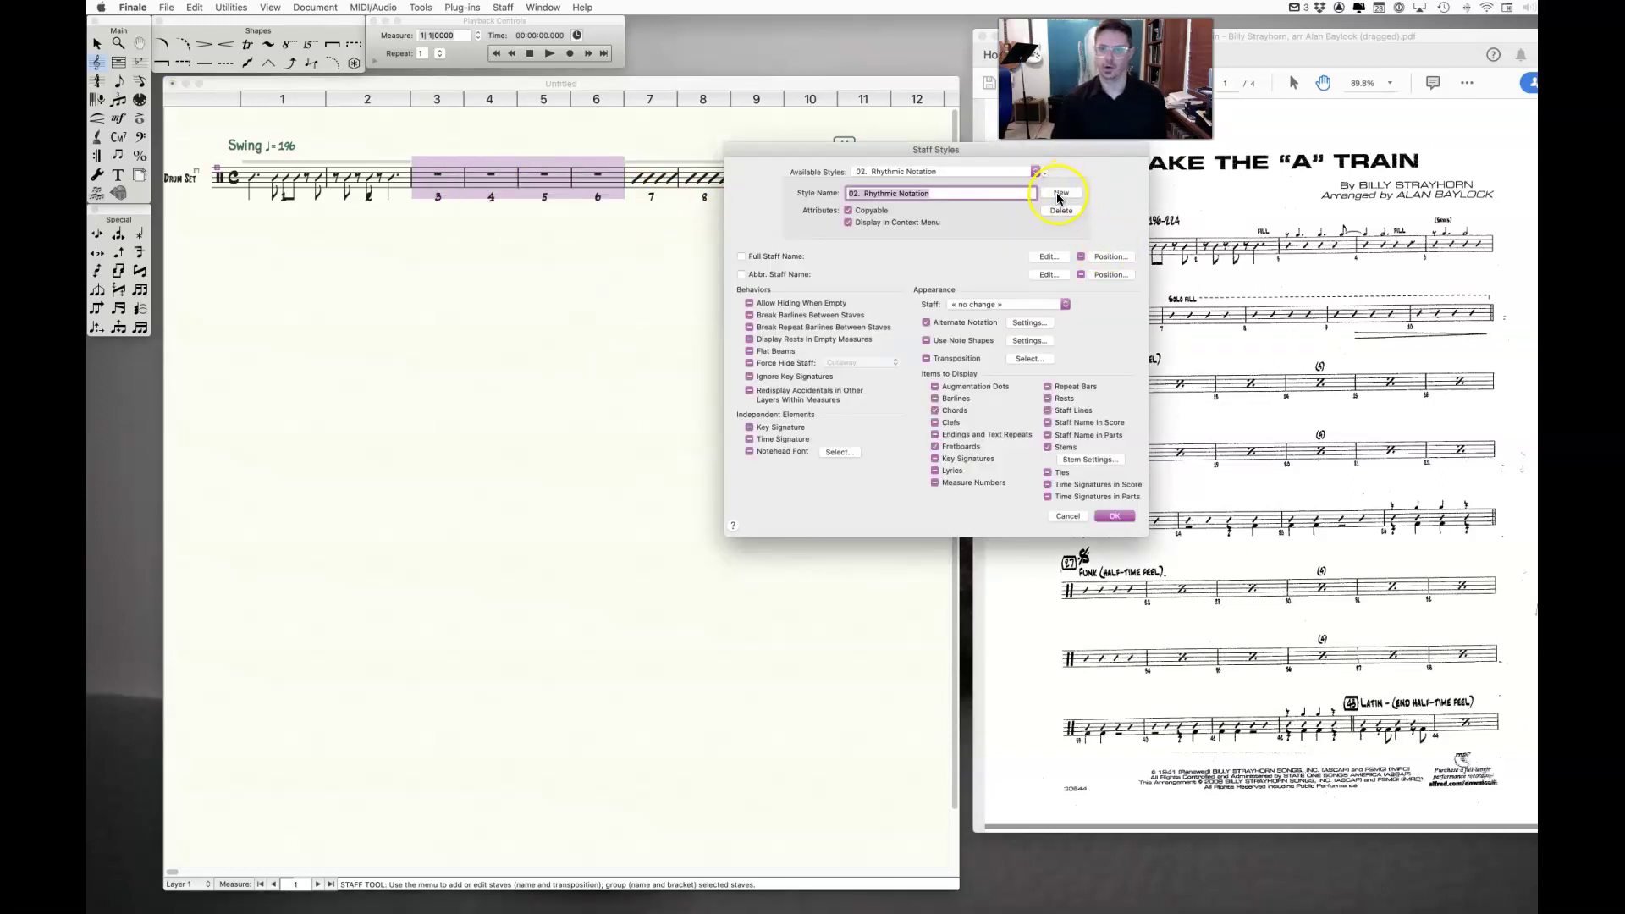
click(1036, 173)
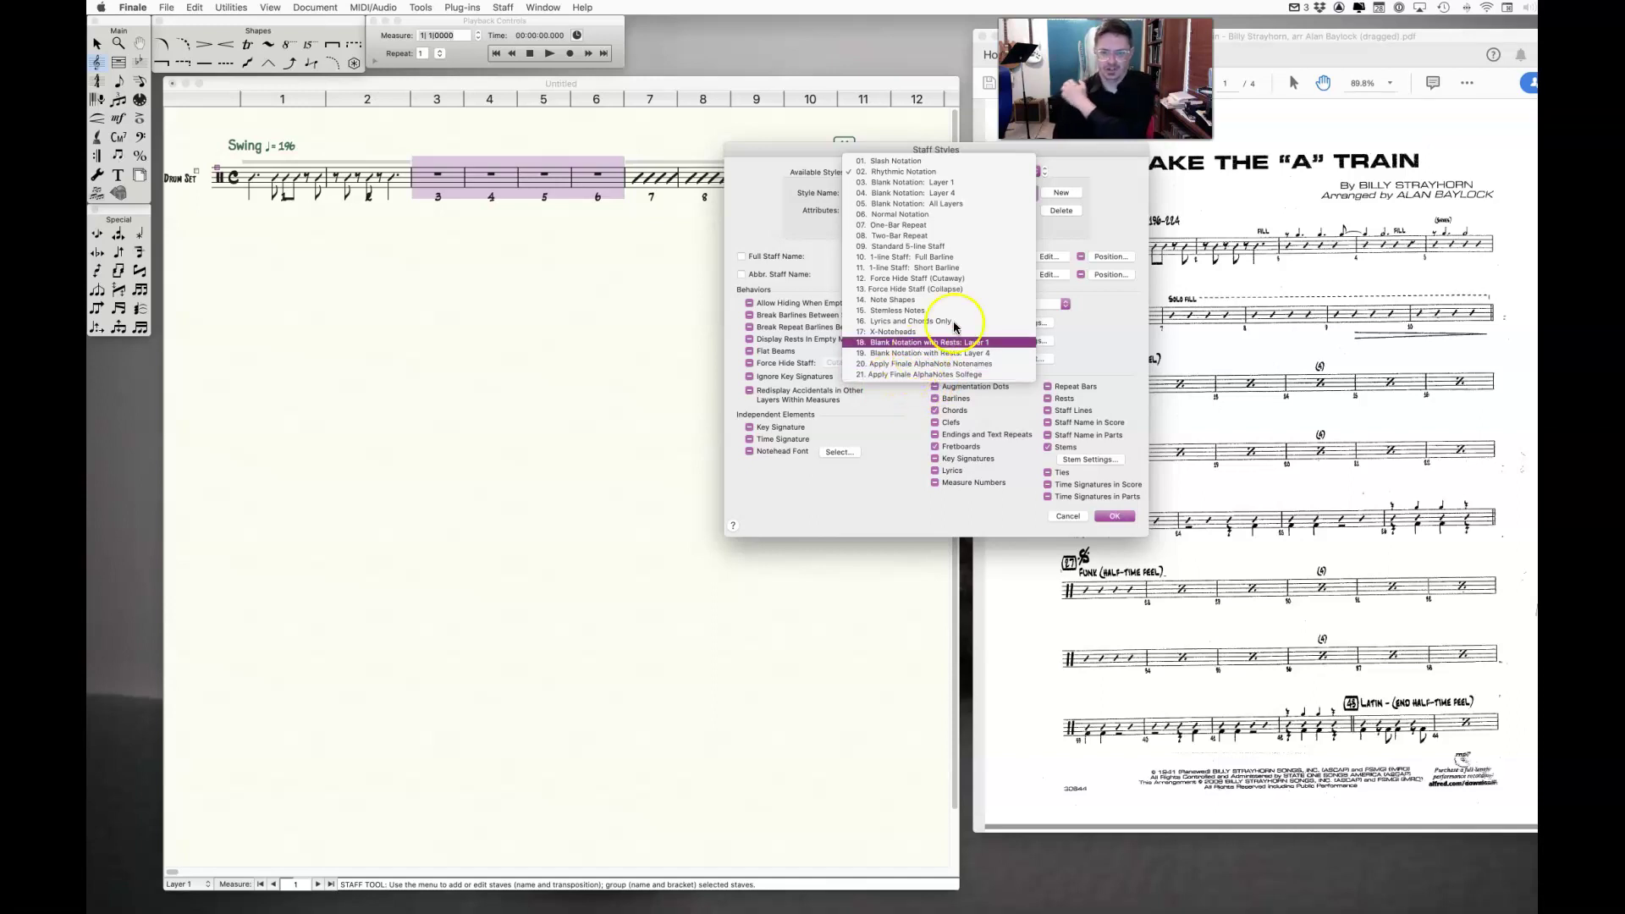
click(1104, 167)
click(1061, 193)
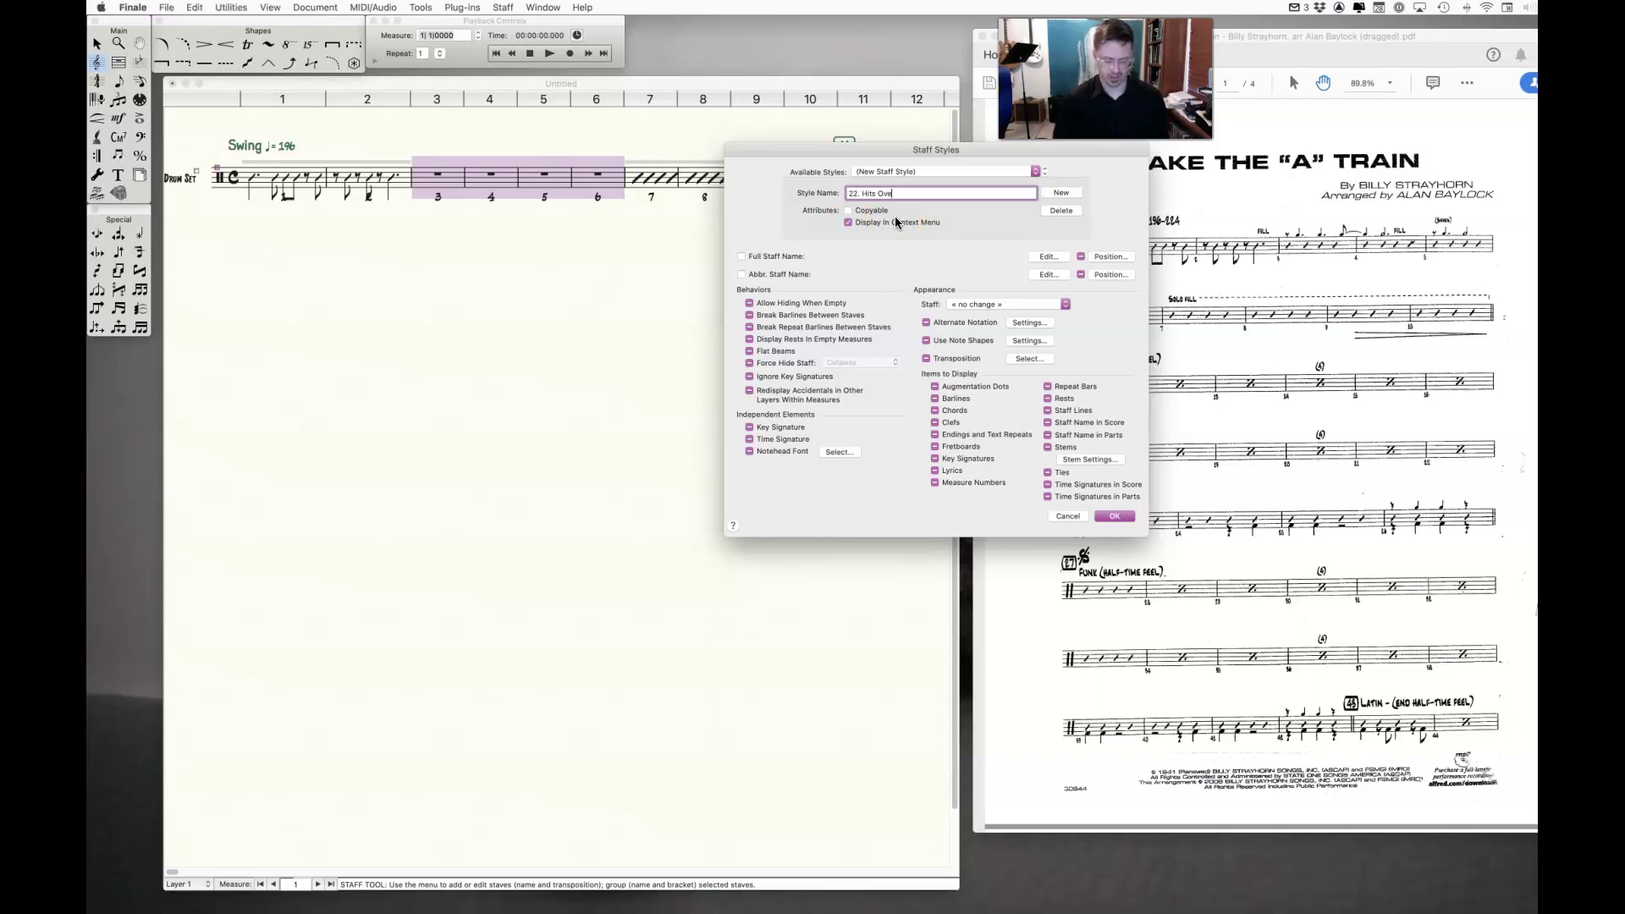
text(me)
click(845, 210)
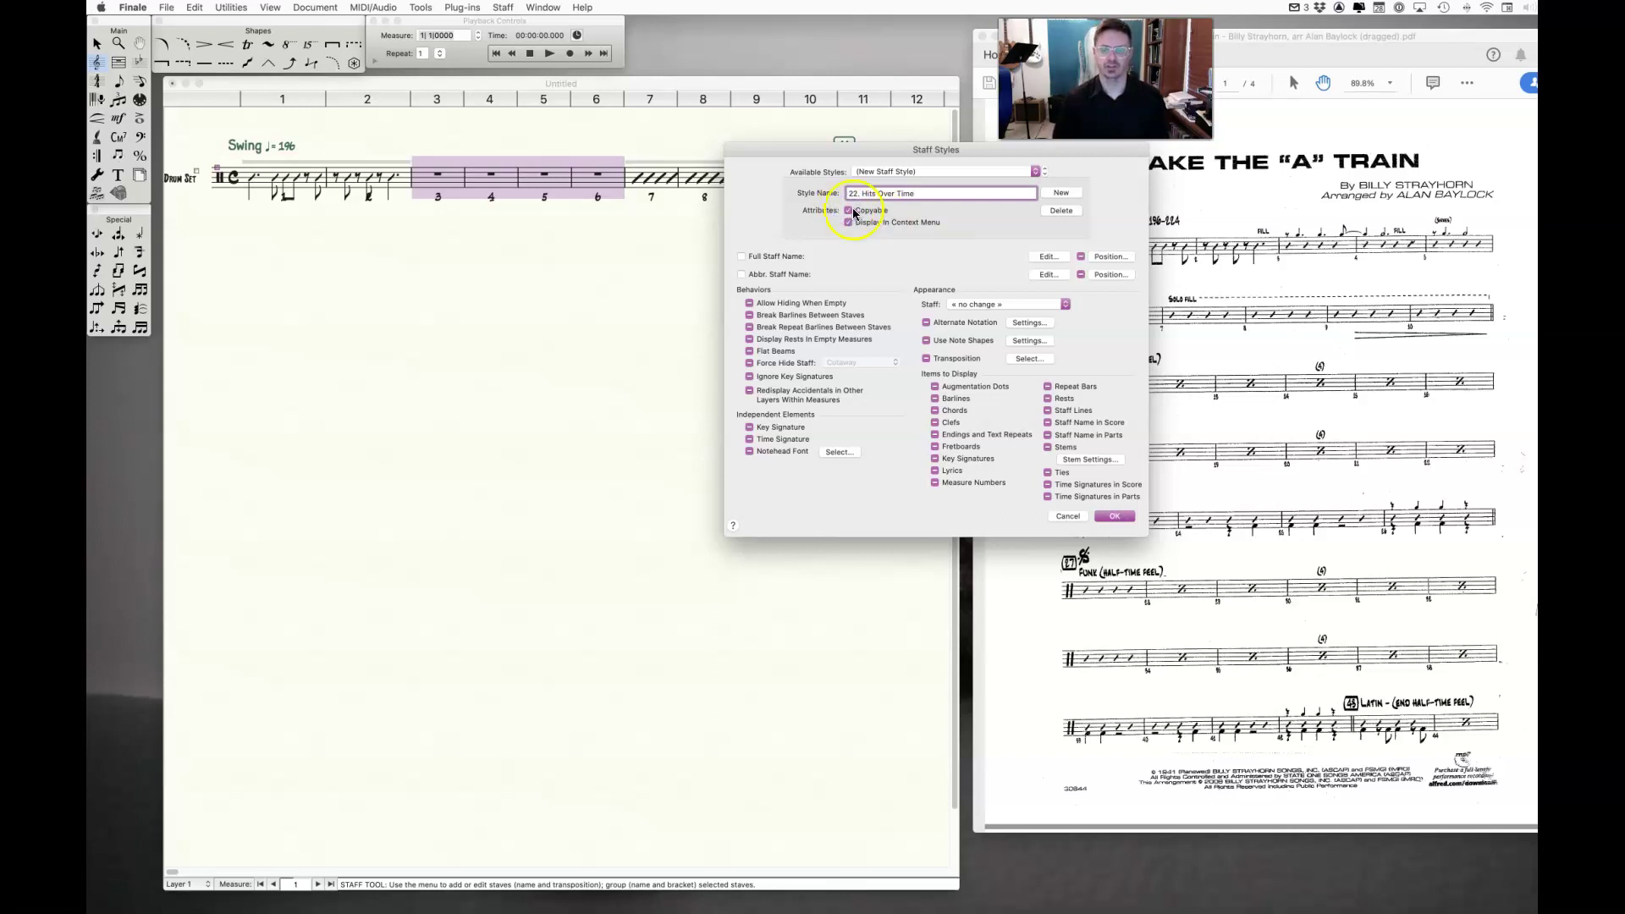
Set the style's alternate notation to Slash Notation on Layer 1, showing other layers' notes, articulations, expressions and smart shapes, and save the style.
click(1030, 323)
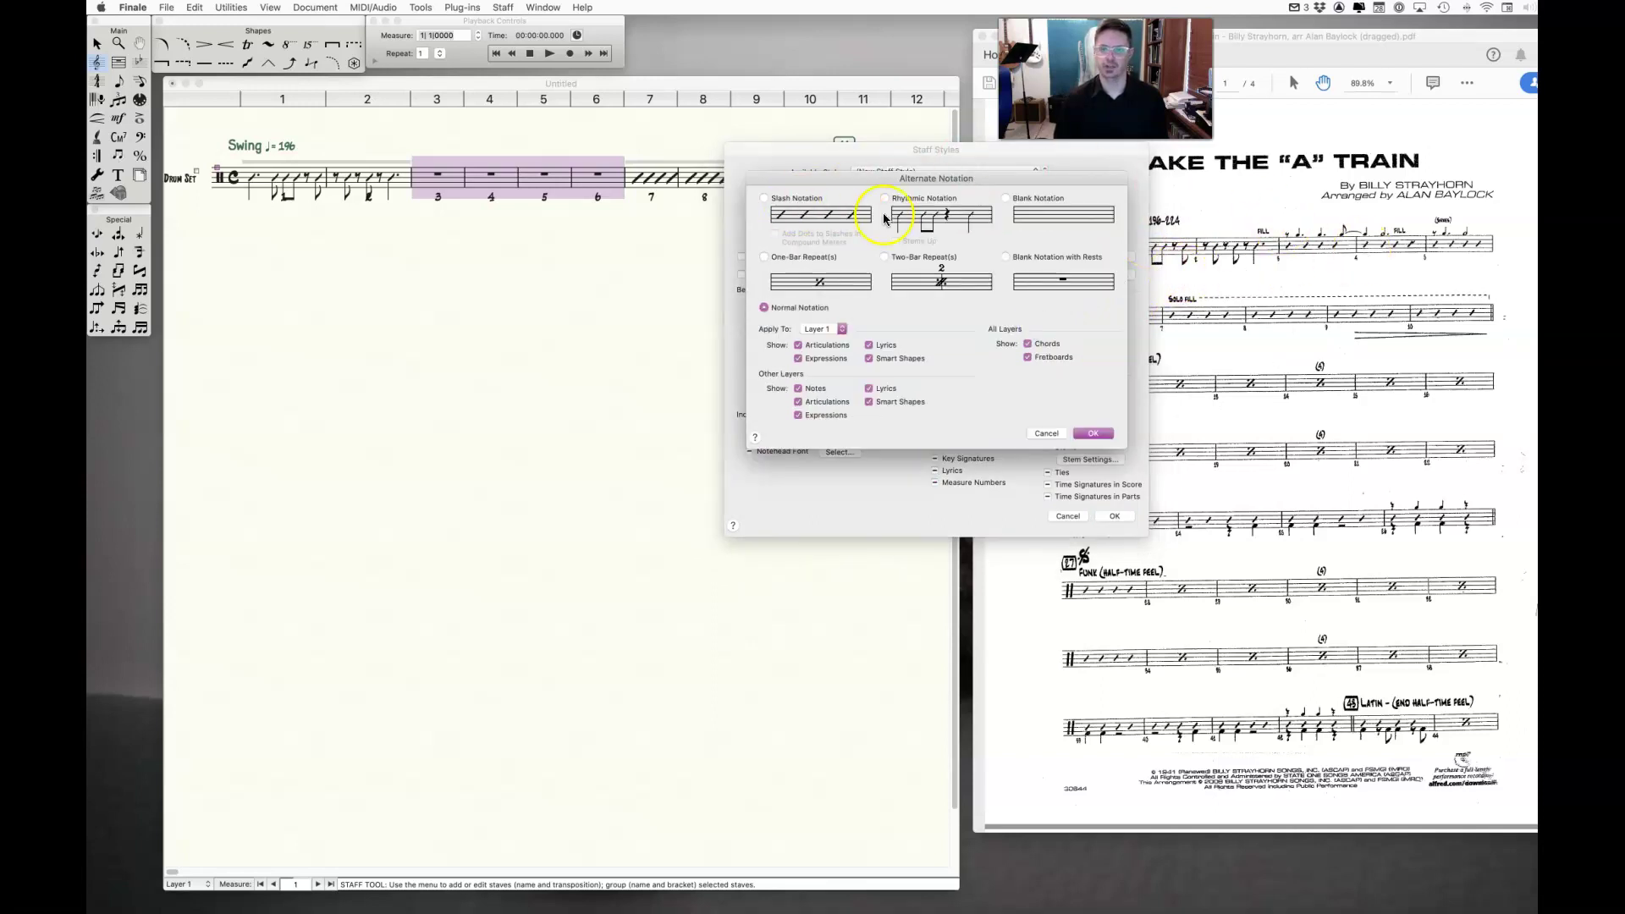
click(759, 200)
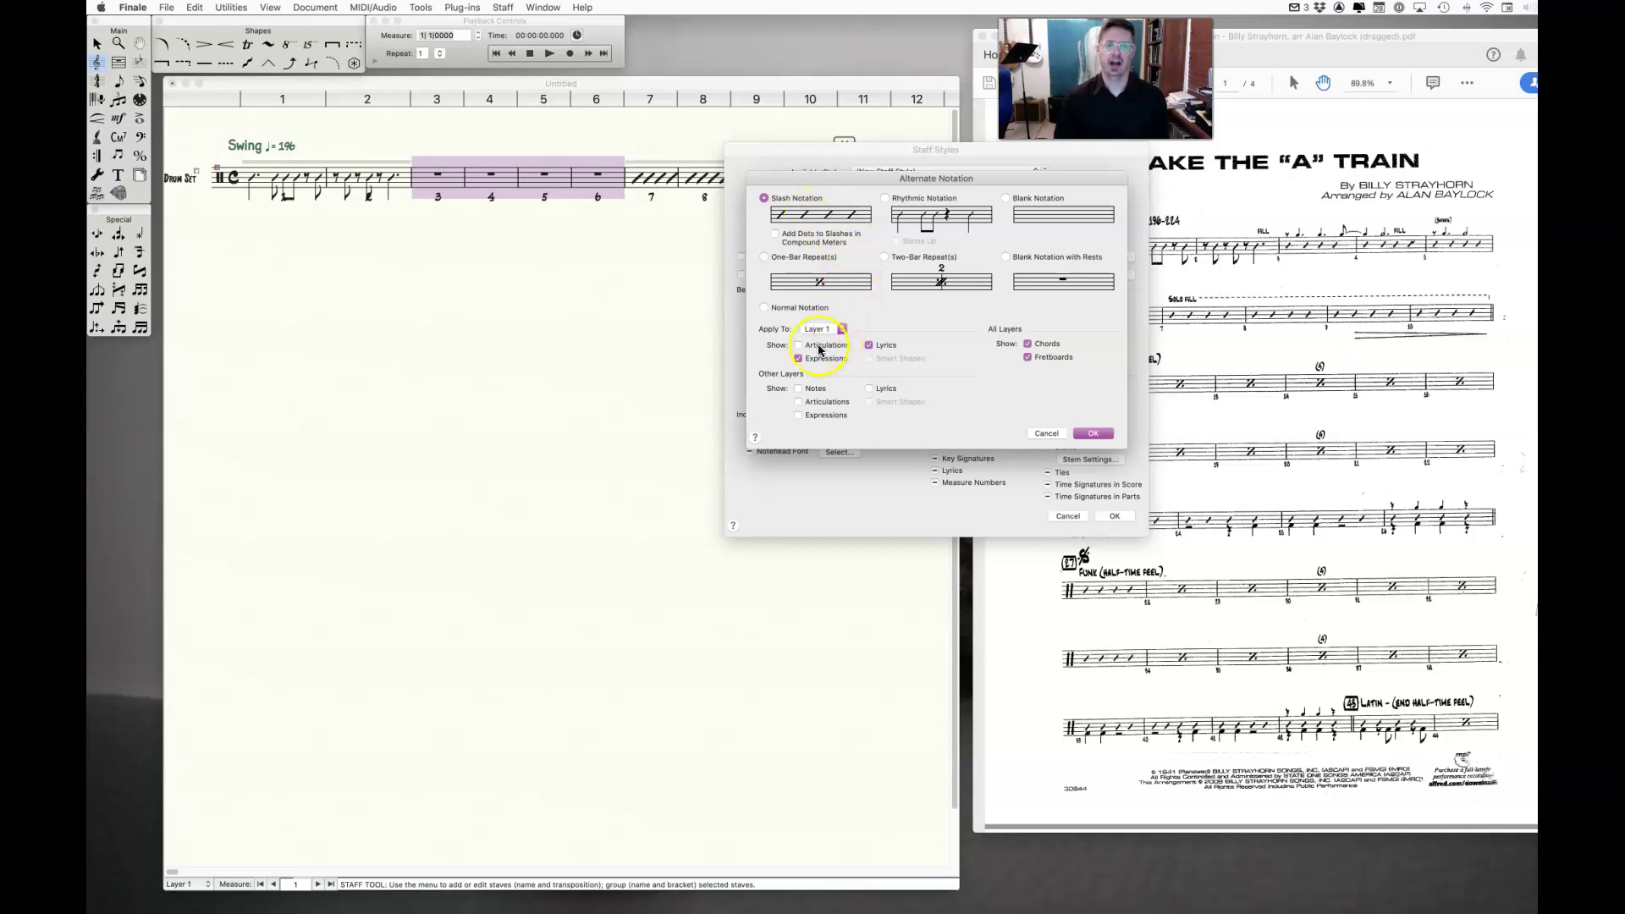
click(798, 389)
click(798, 402)
click(798, 415)
click(870, 401)
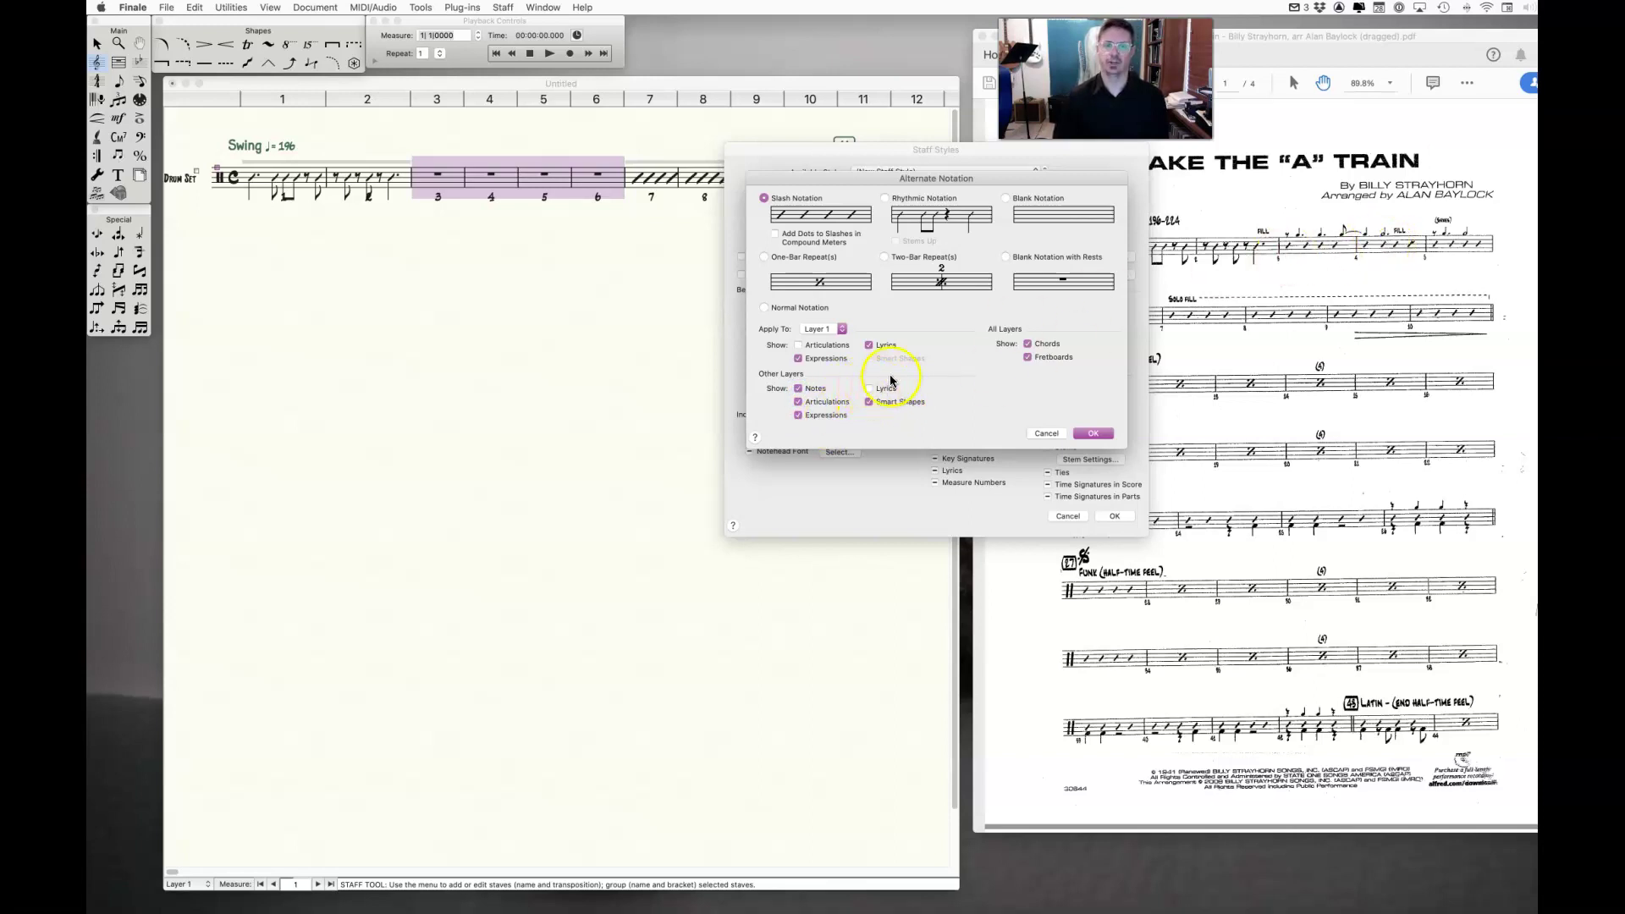
click(1092, 433)
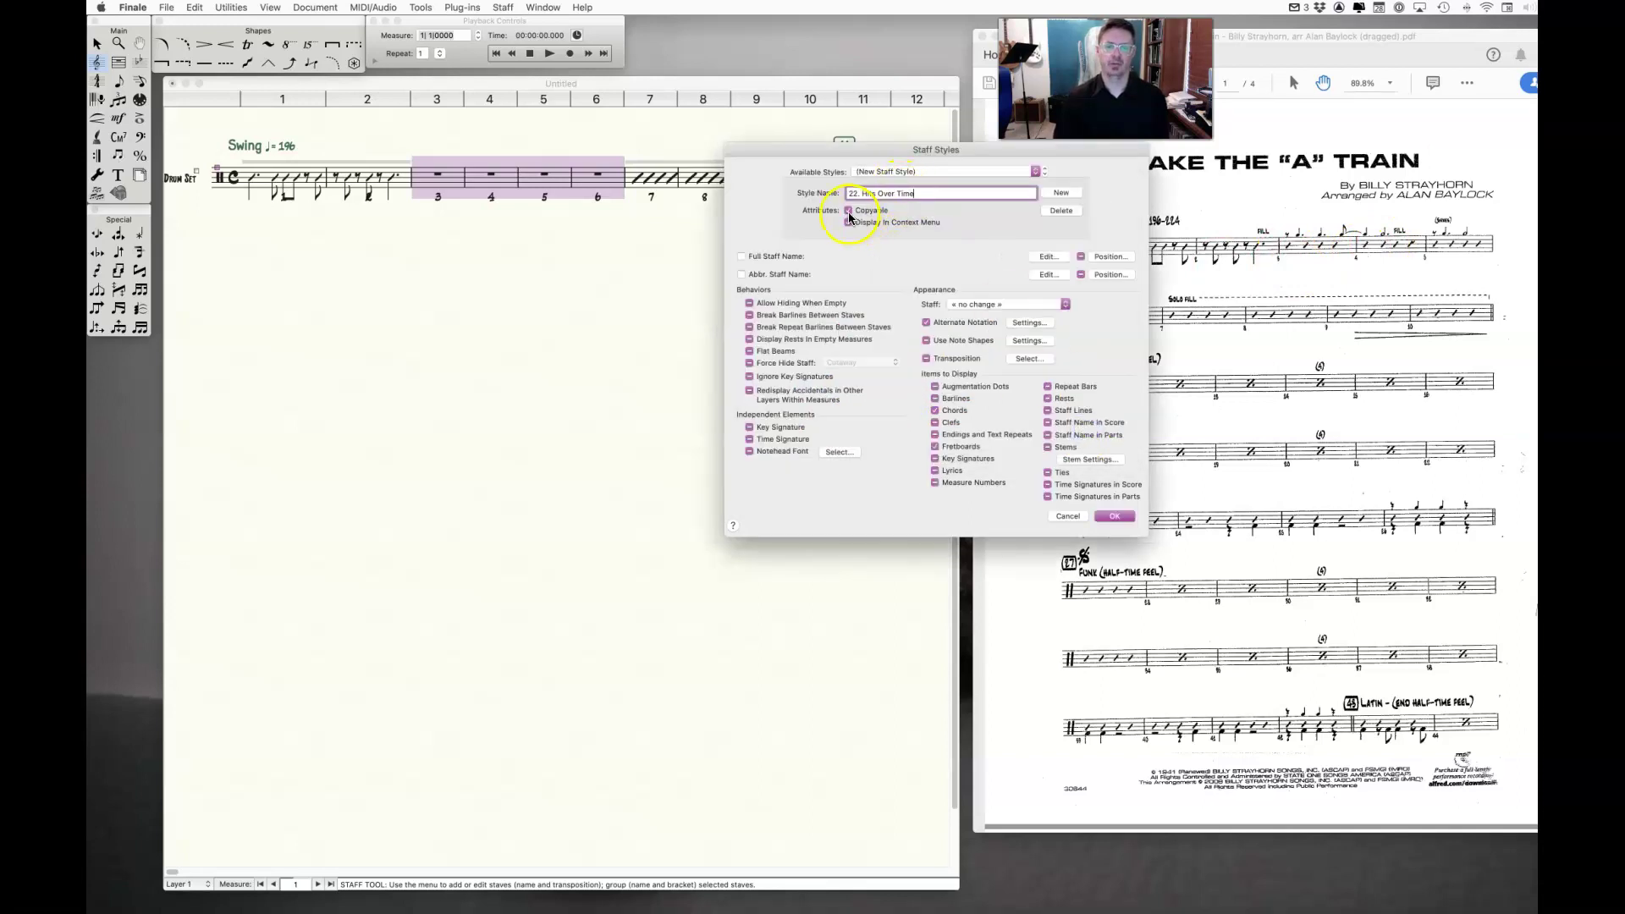
click(1113, 517)
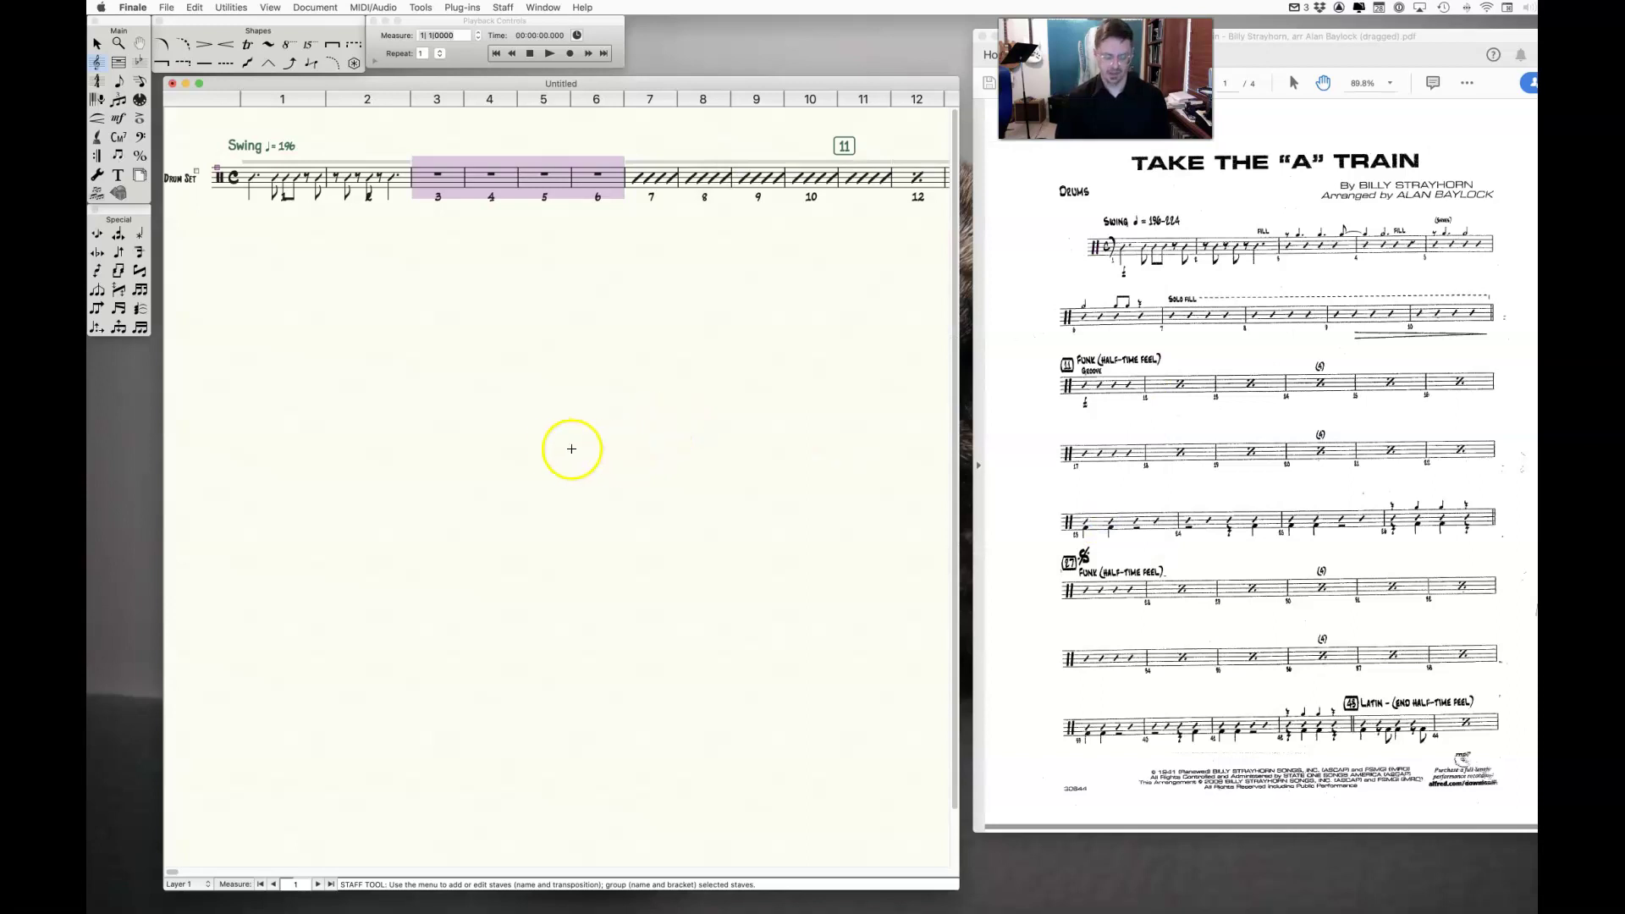
Apply the Hits Over Time staff style to measures 3 through 6.
right_click(515, 186)
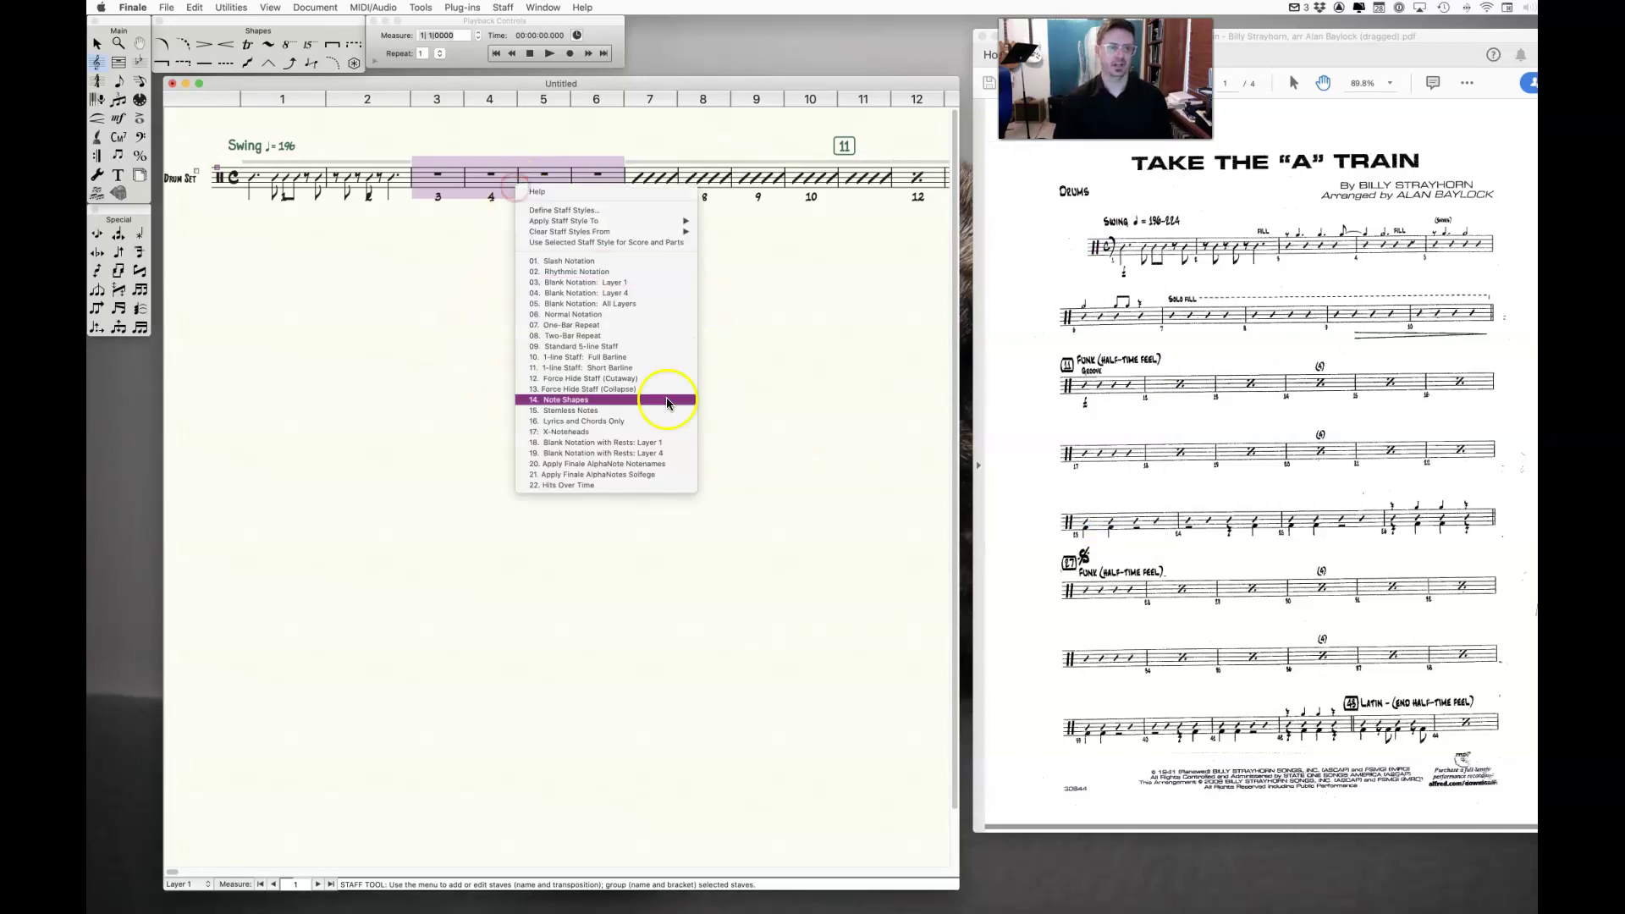
click(611, 484)
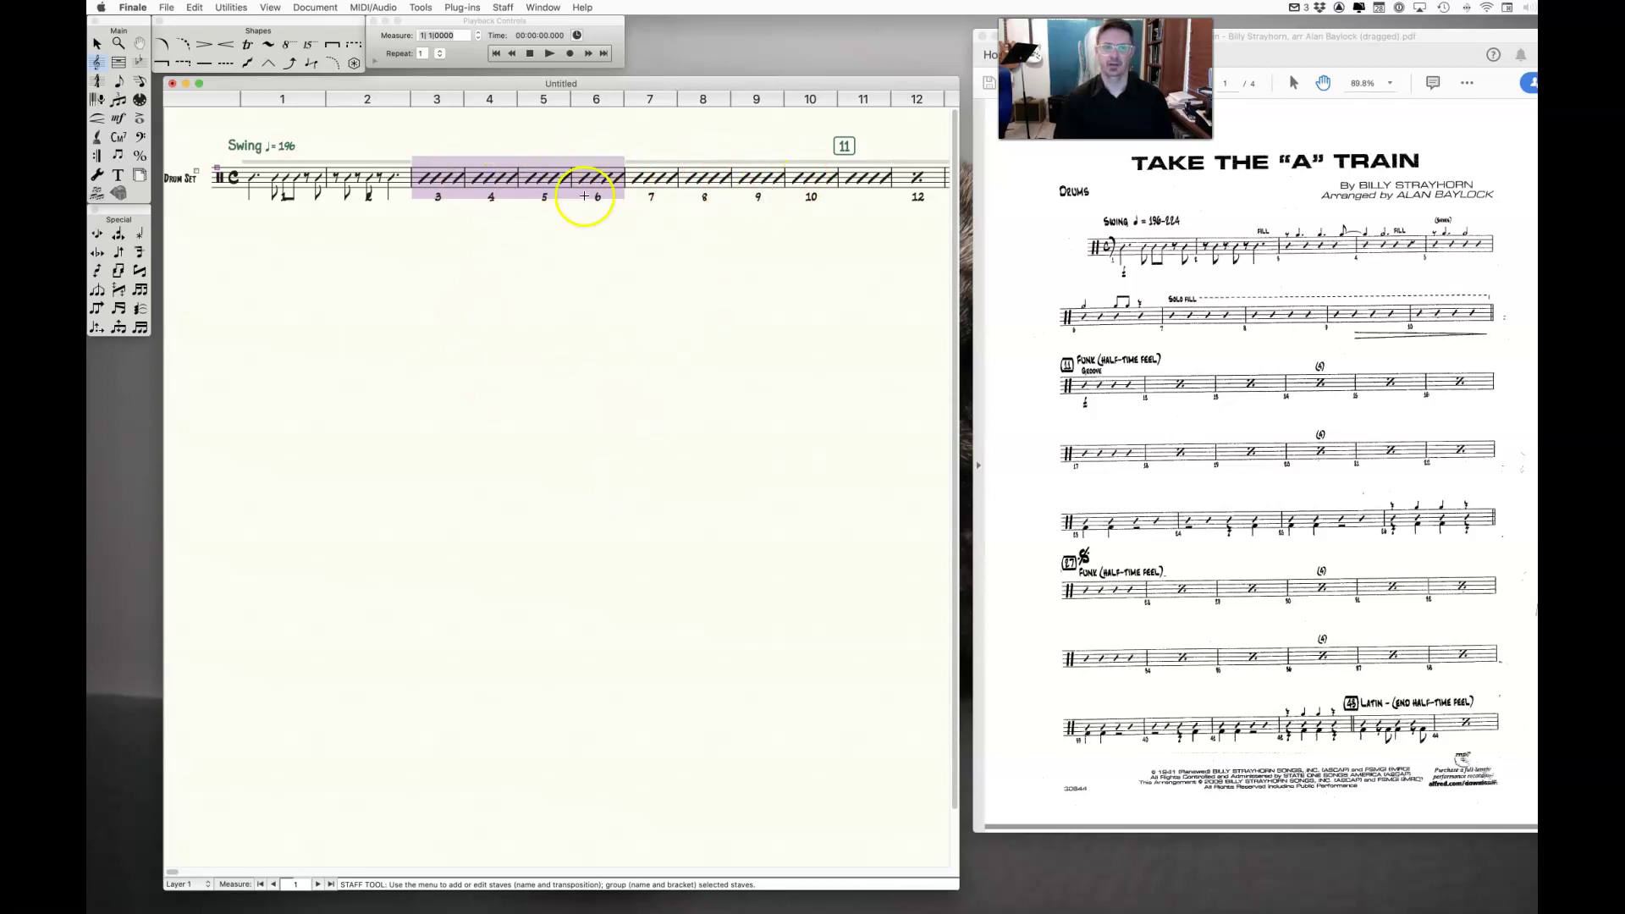
click(580, 225)
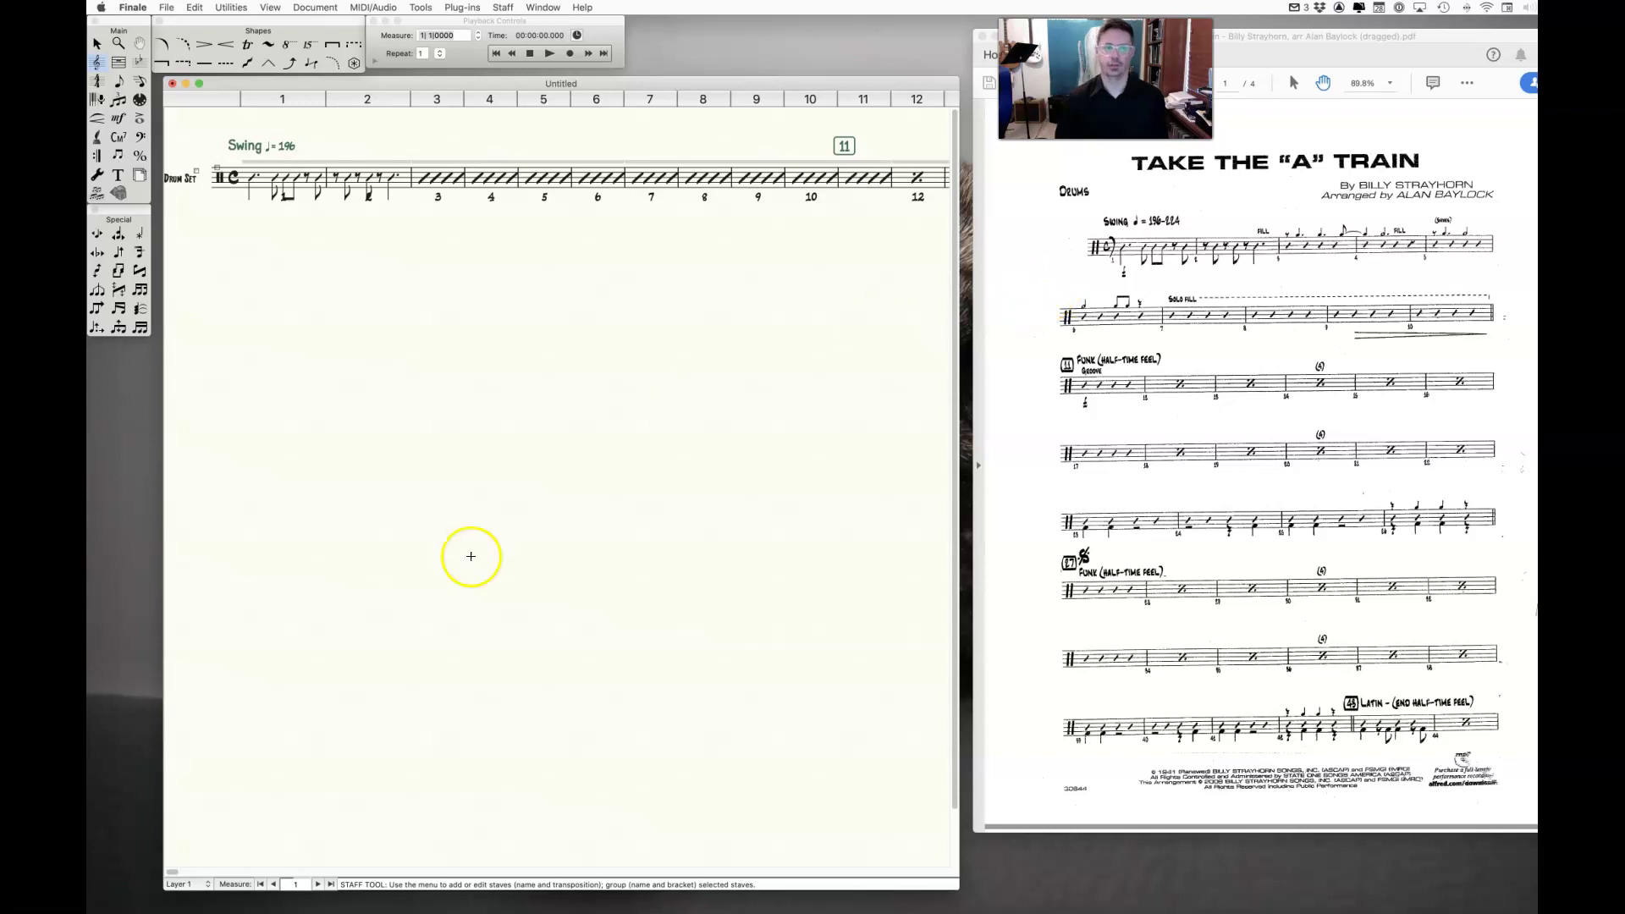
Enter the PDF's rhythmic hits above the staff in measures 3 through 6 on Layer 3 with the Speedy Entry tool.
click(192, 886)
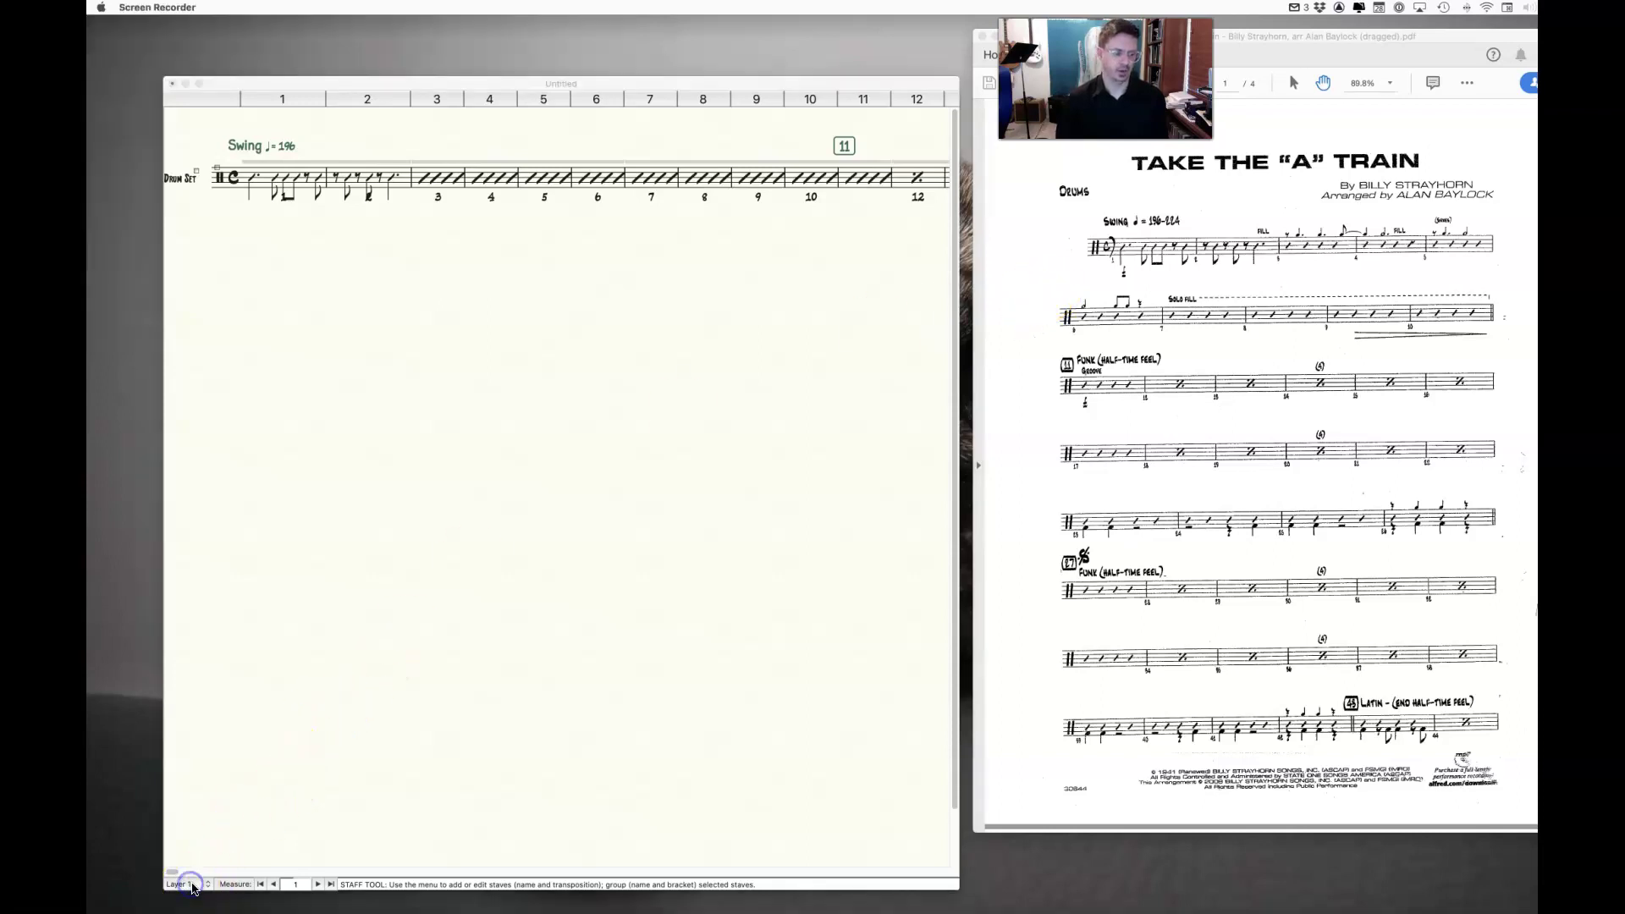
click(204, 885)
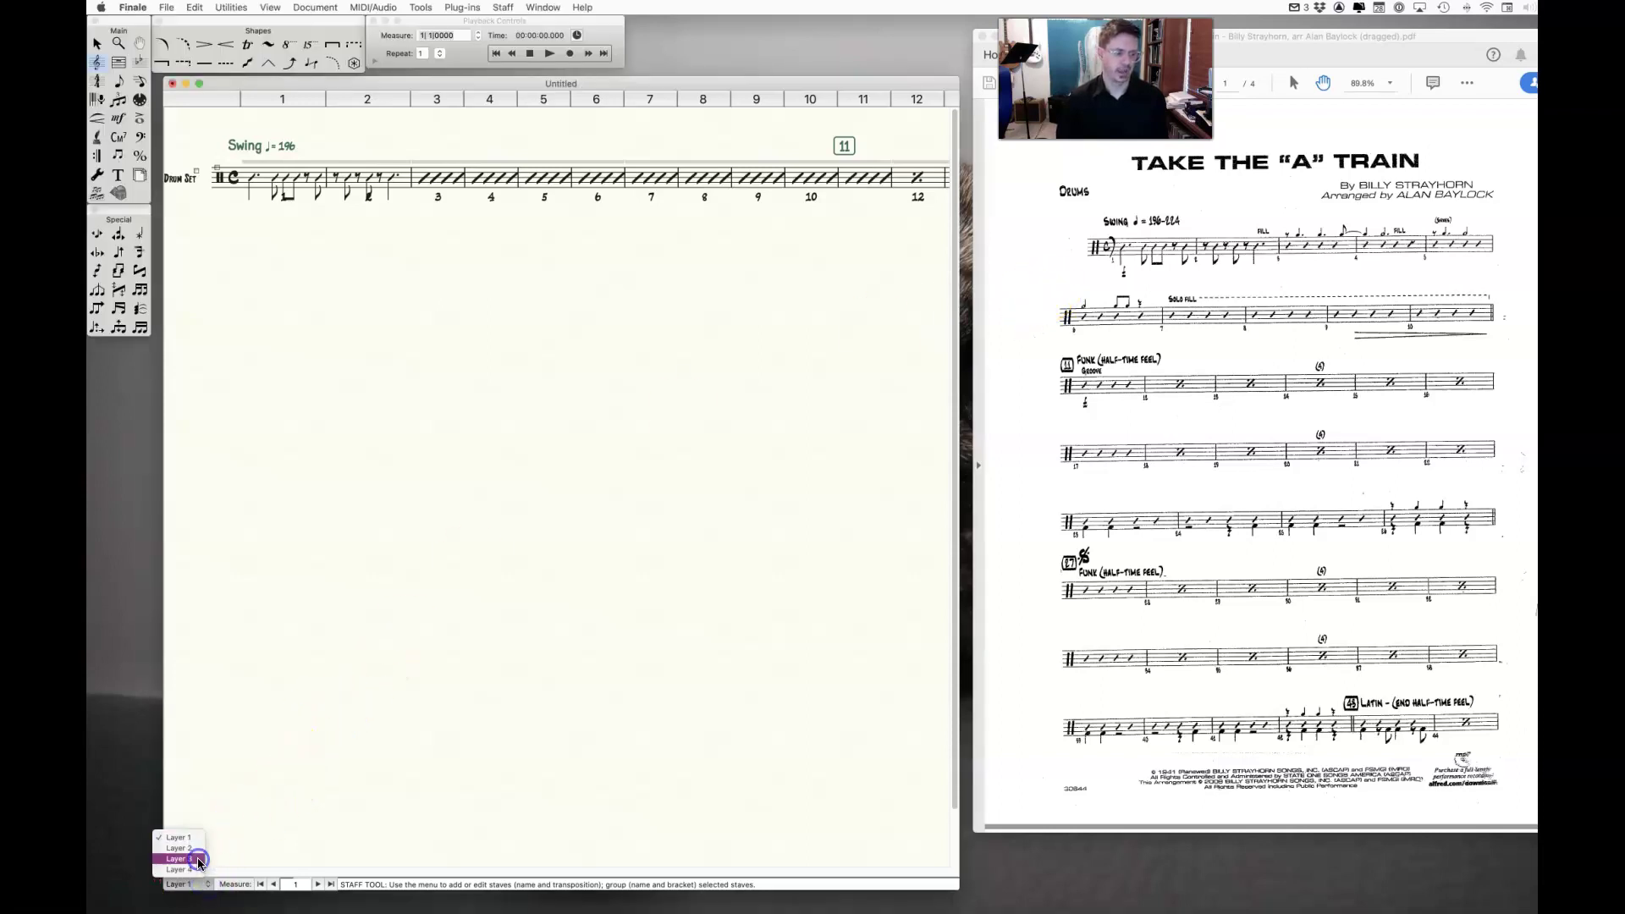
click(199, 859)
click(140, 82)
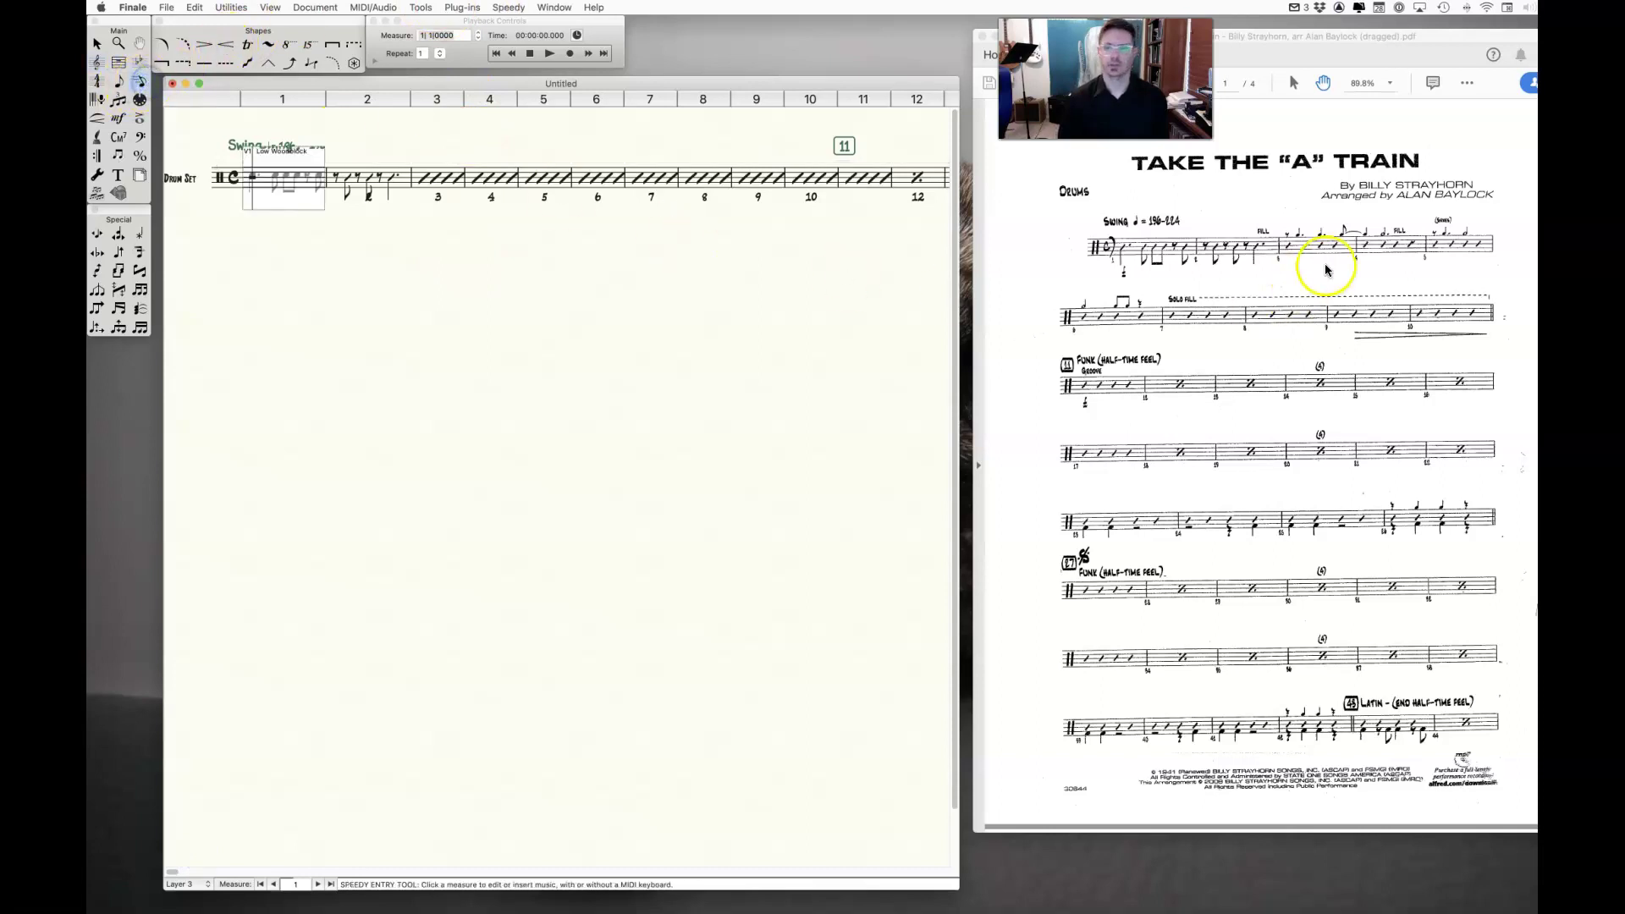
click(431, 163)
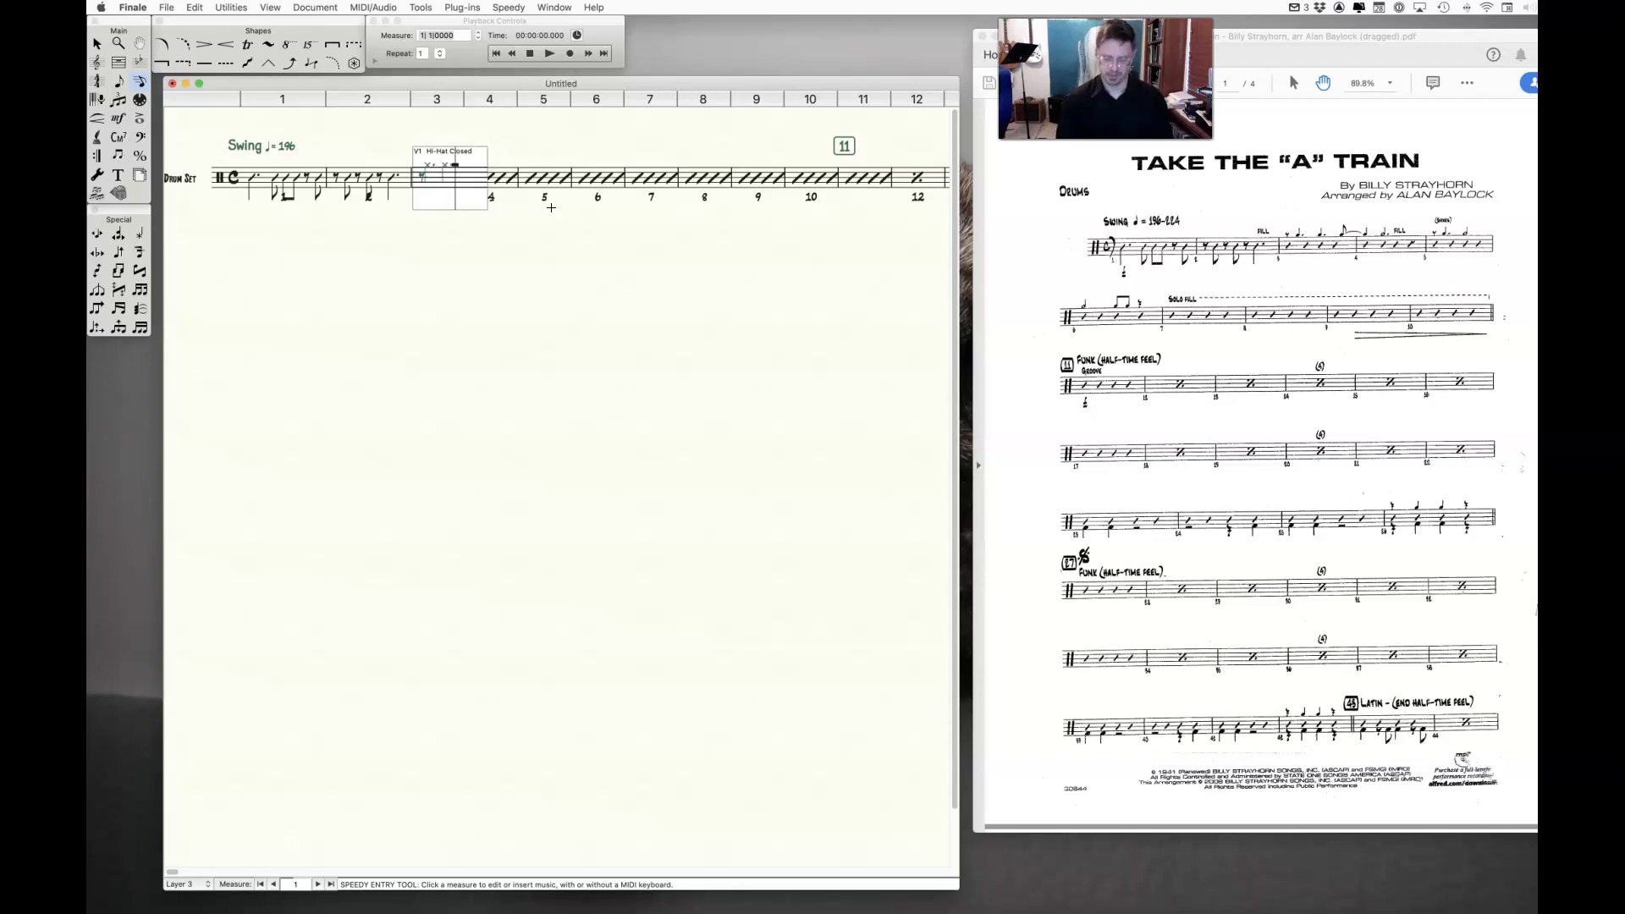
key(Right)
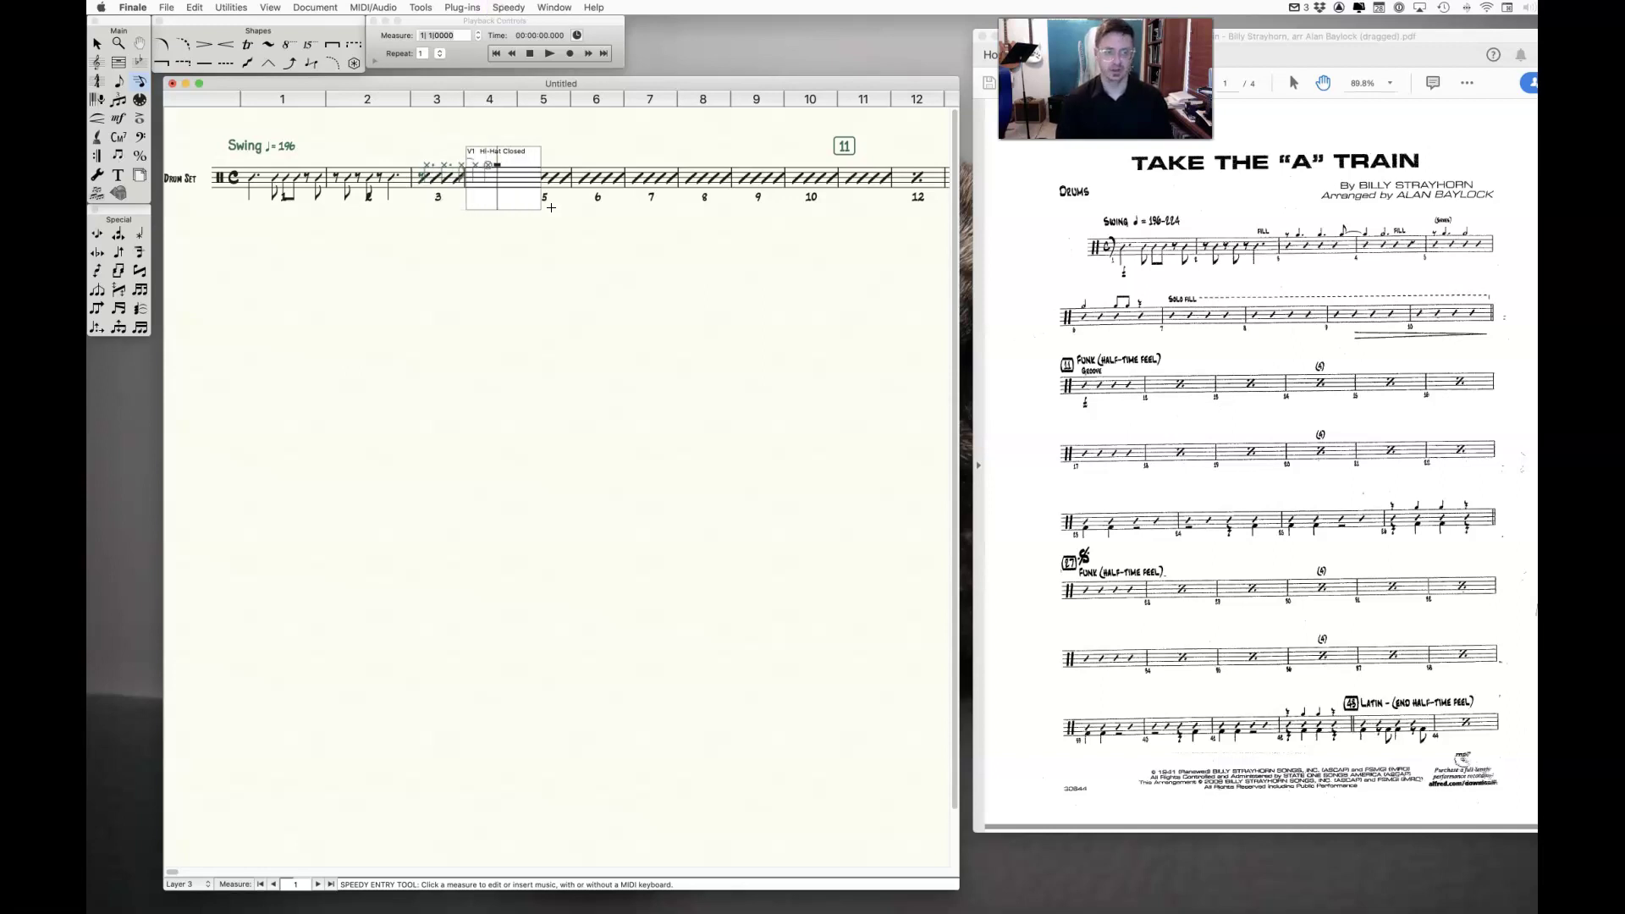
key(Right)
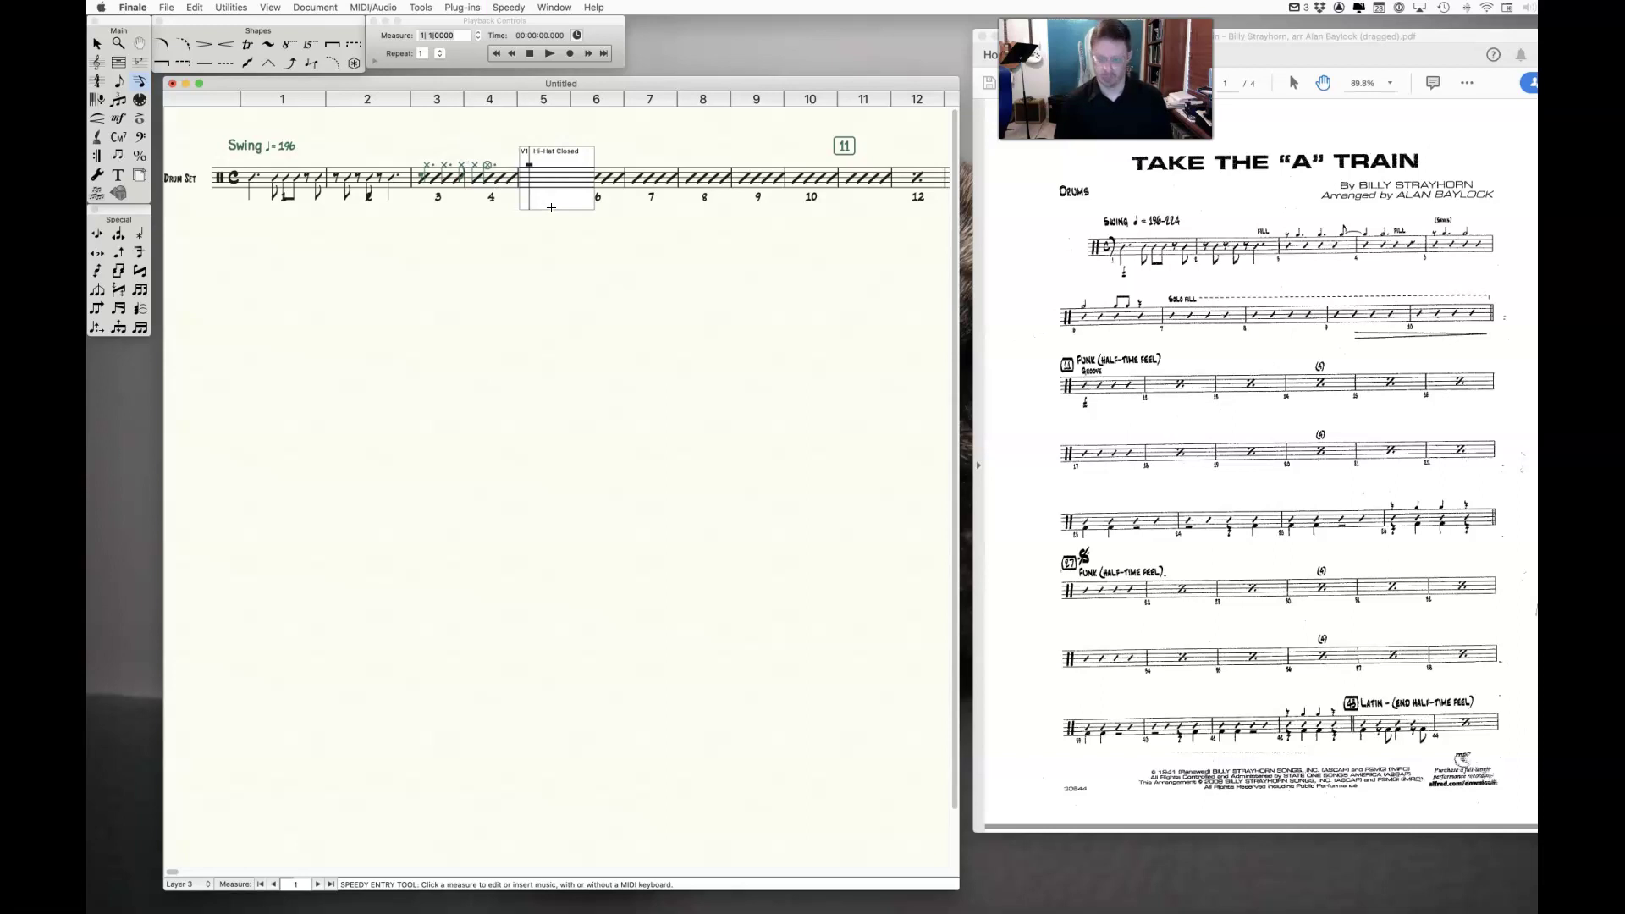
key(Right)
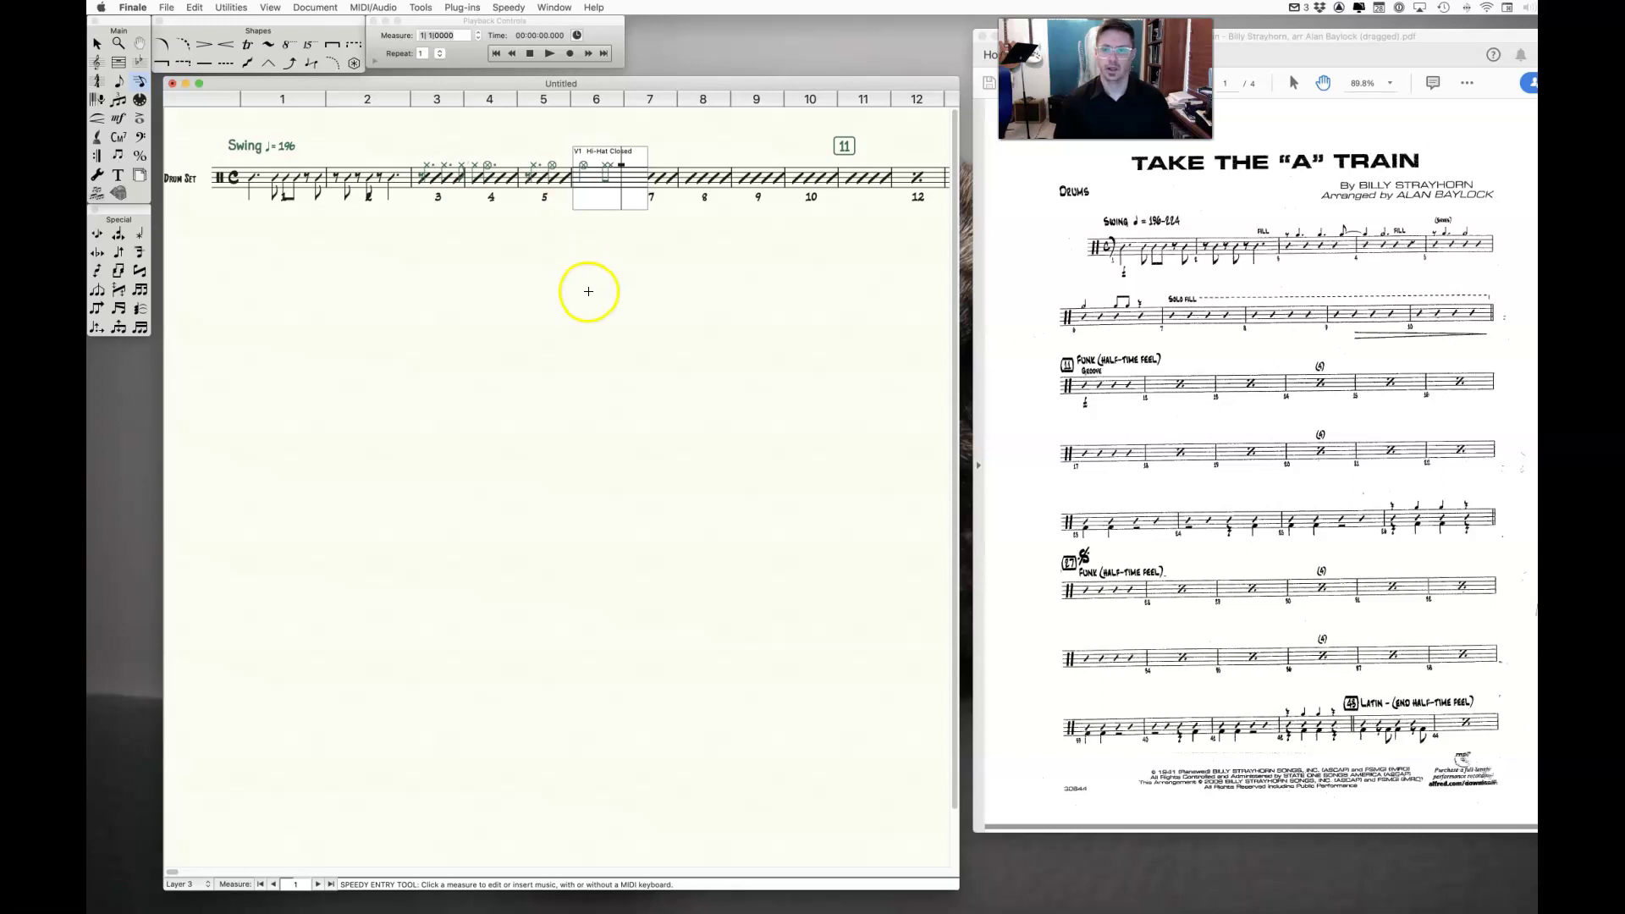
click(588, 291)
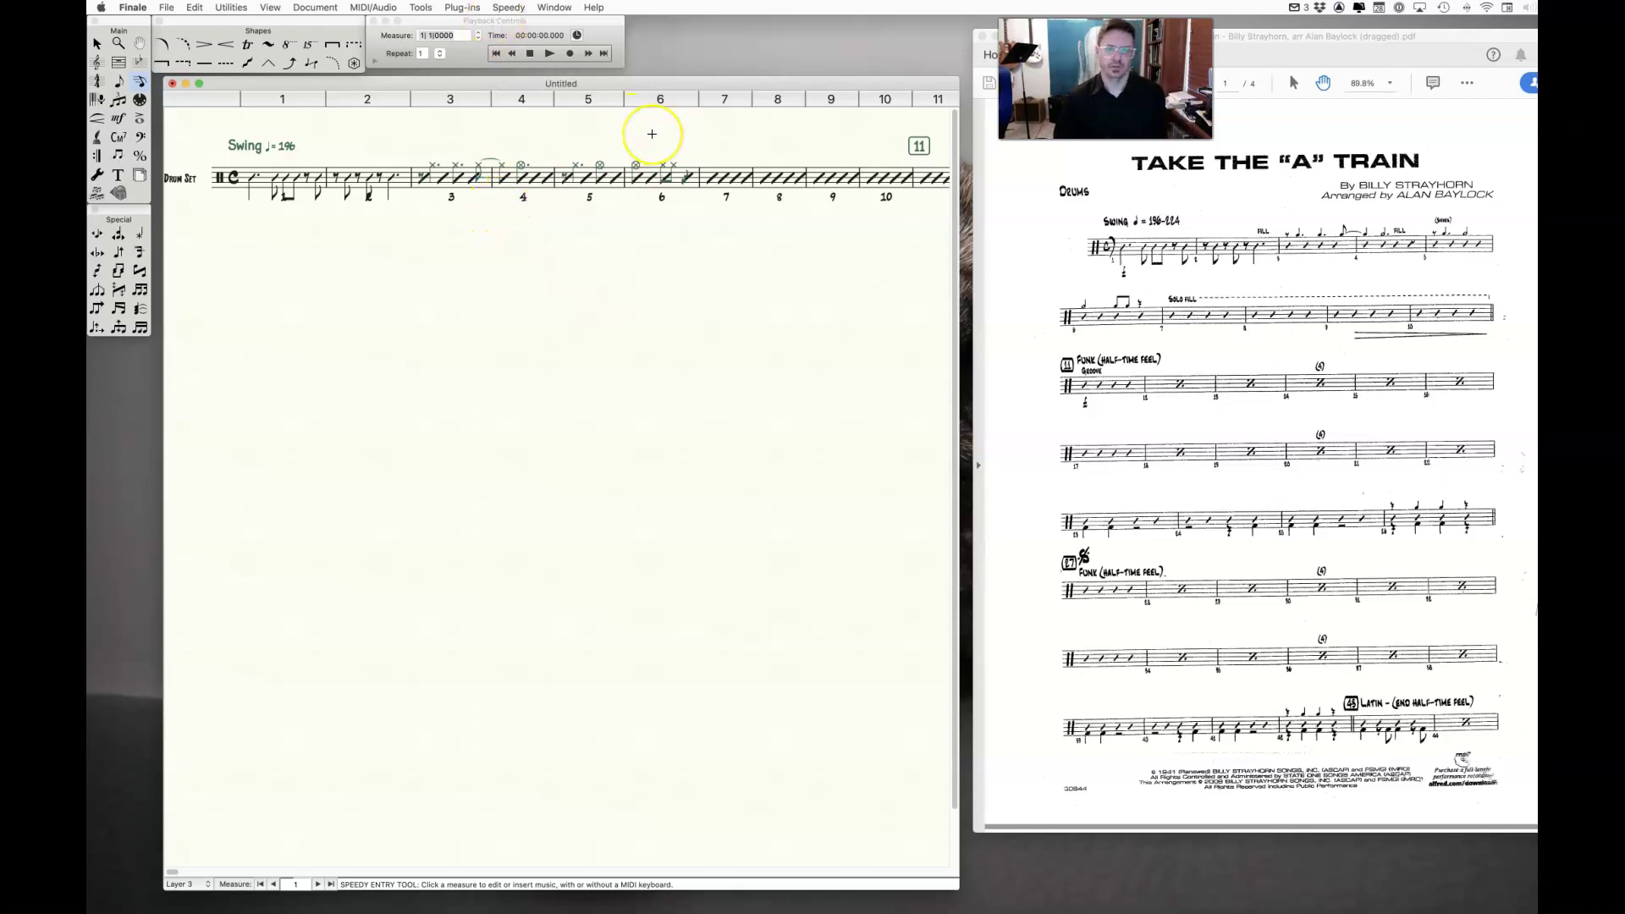
In the document's layer options, freeze stems and ties for Layer 3 with the stems up.
click(645, 134)
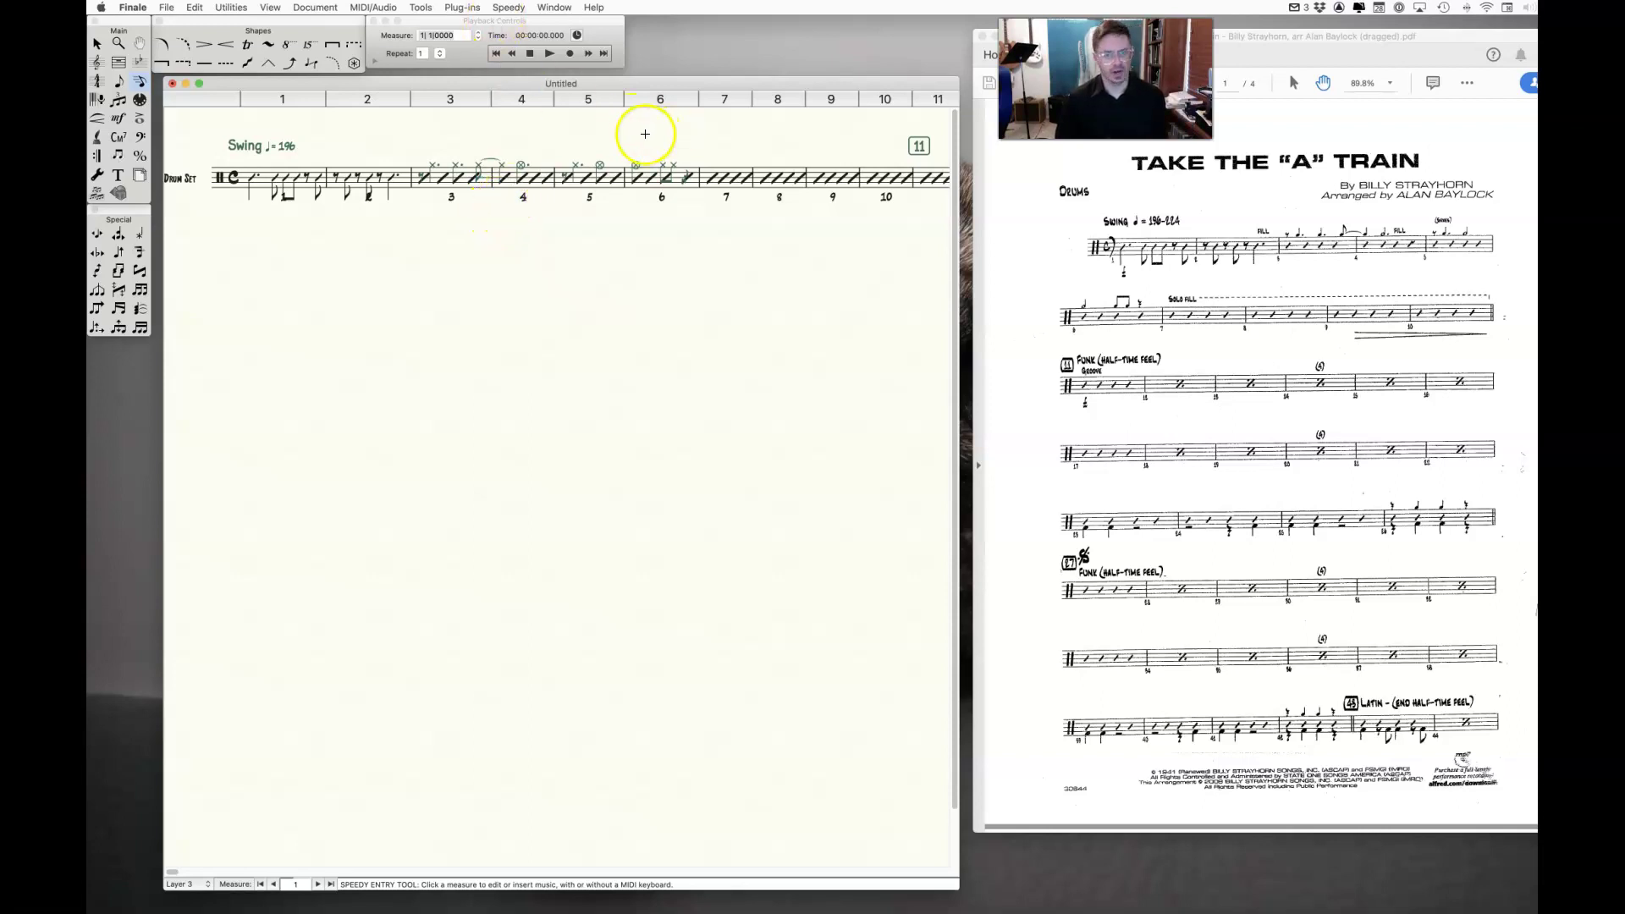
click(319, 11)
click(374, 285)
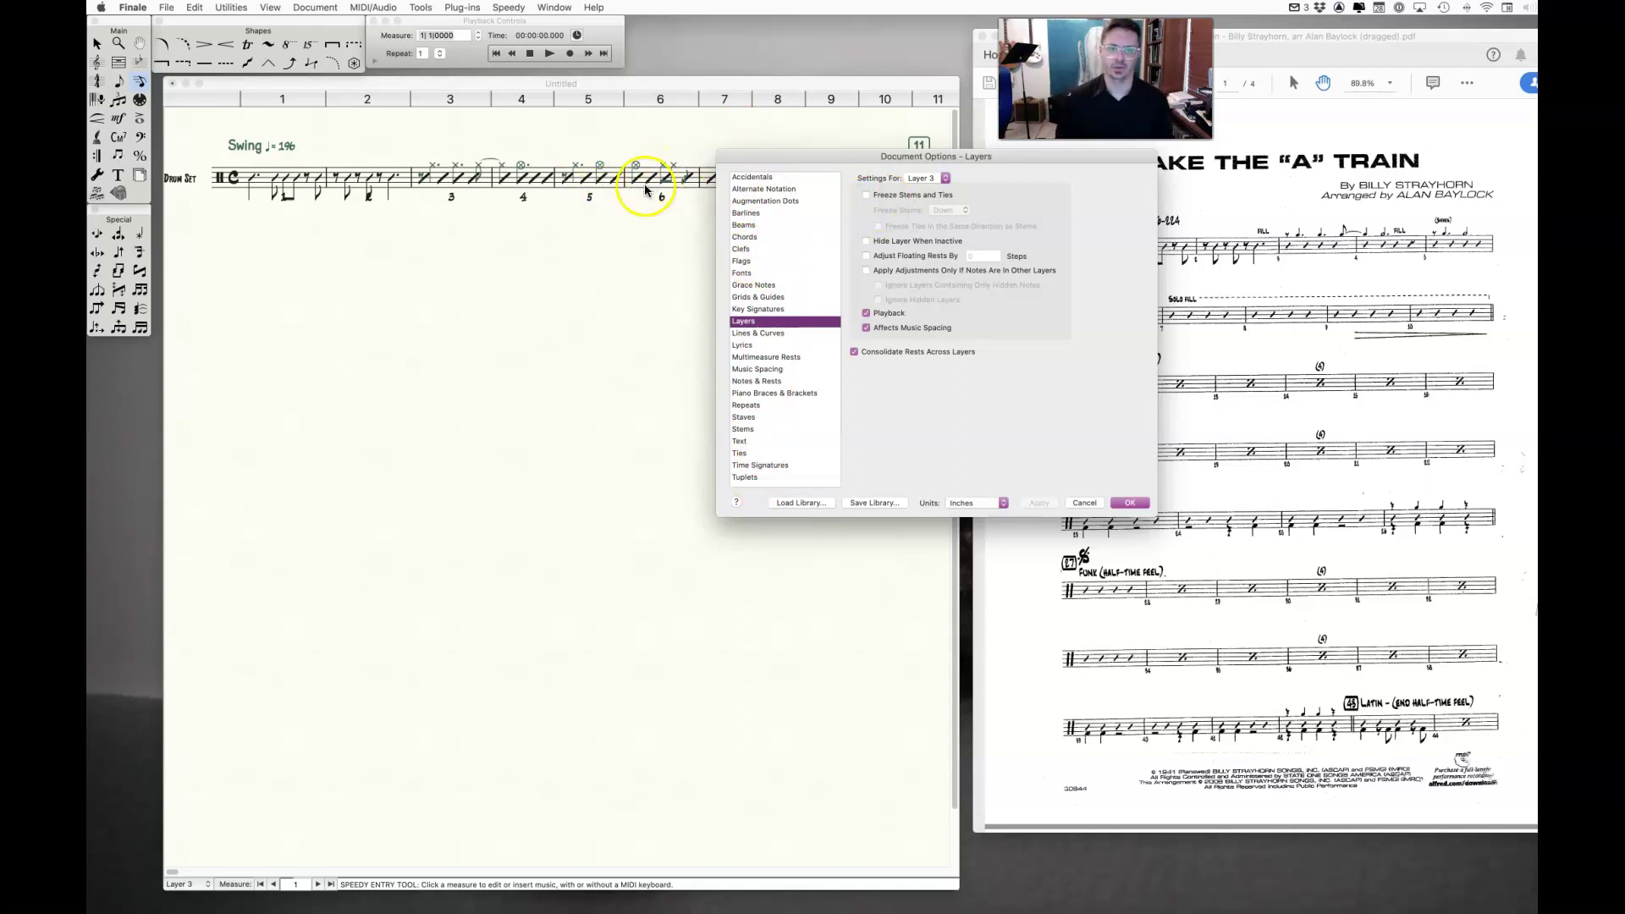
click(753, 273)
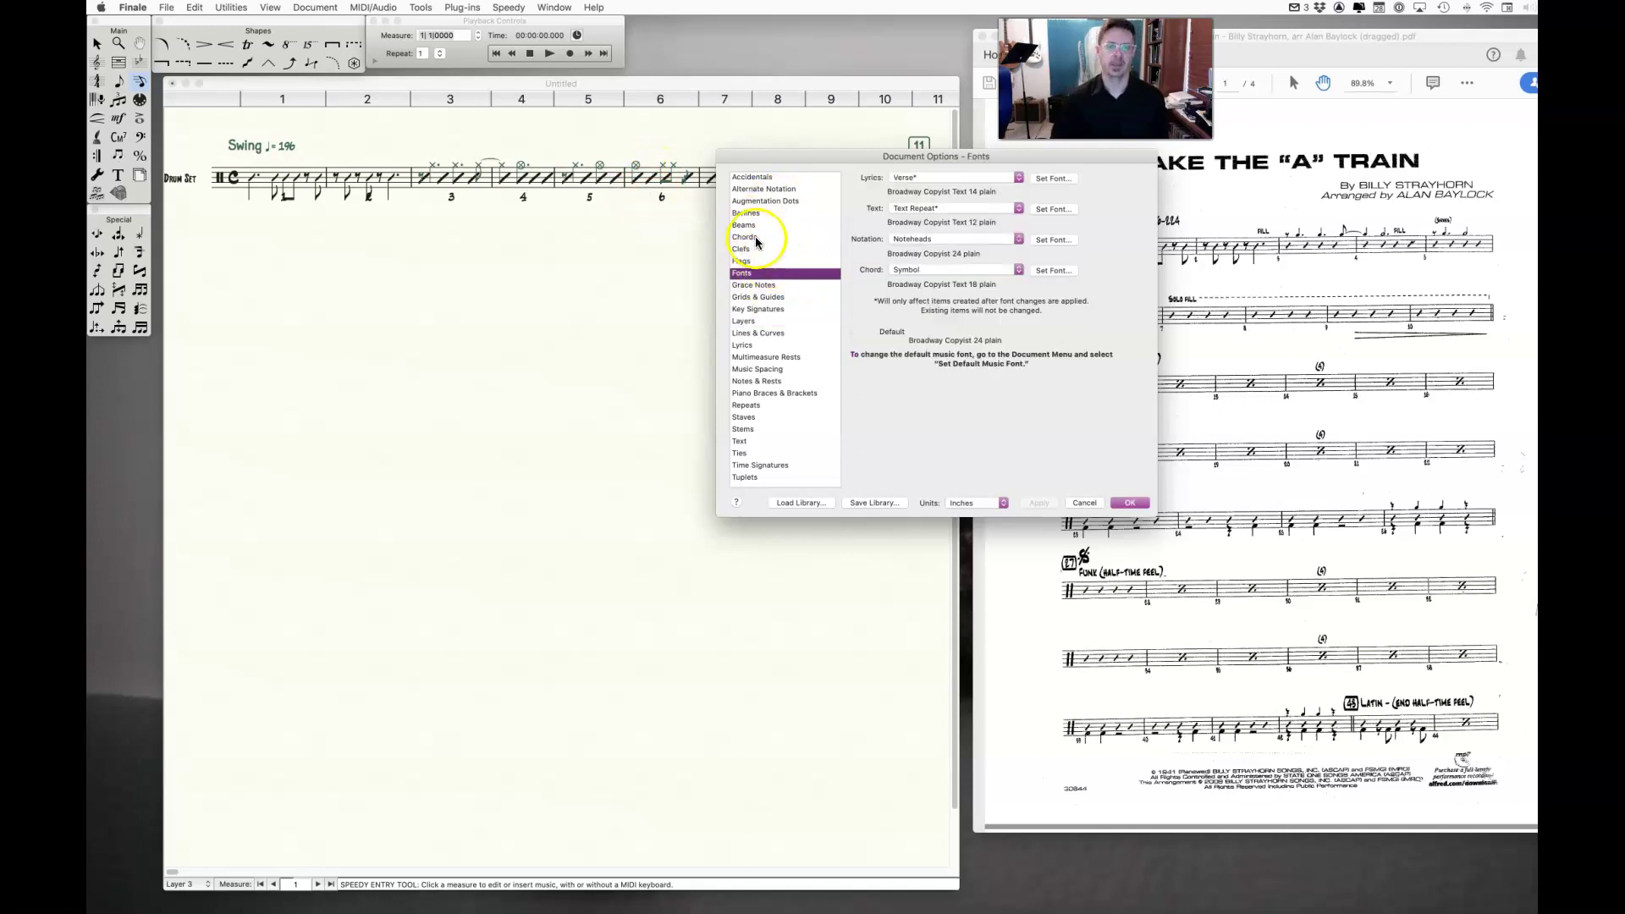
click(750, 322)
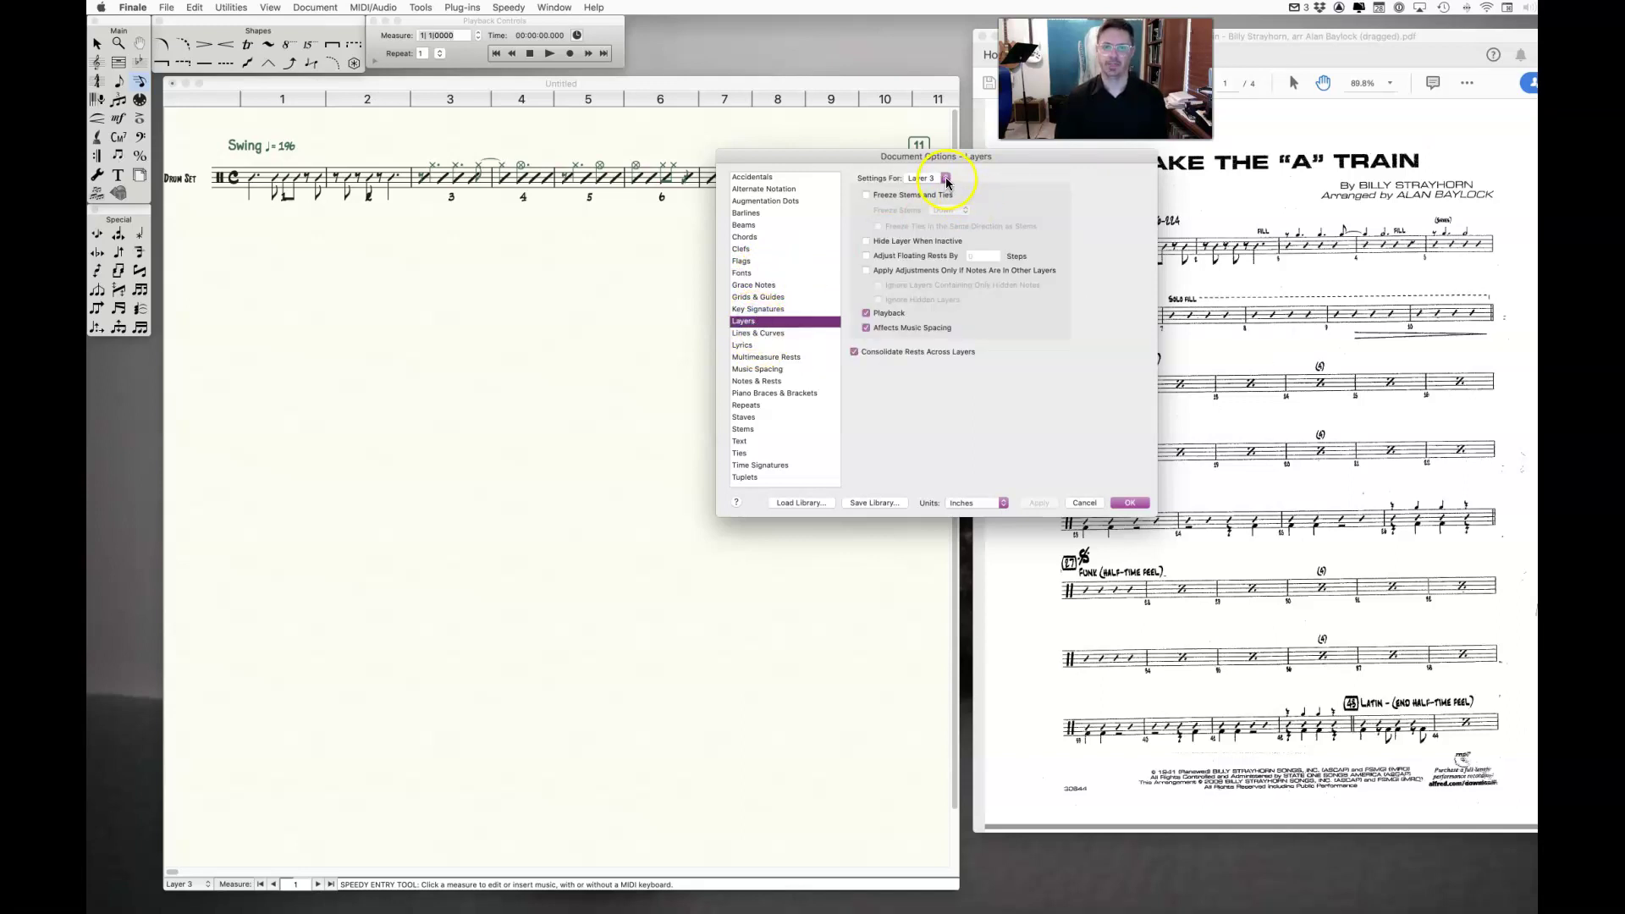
click(864, 196)
click(954, 209)
click(952, 204)
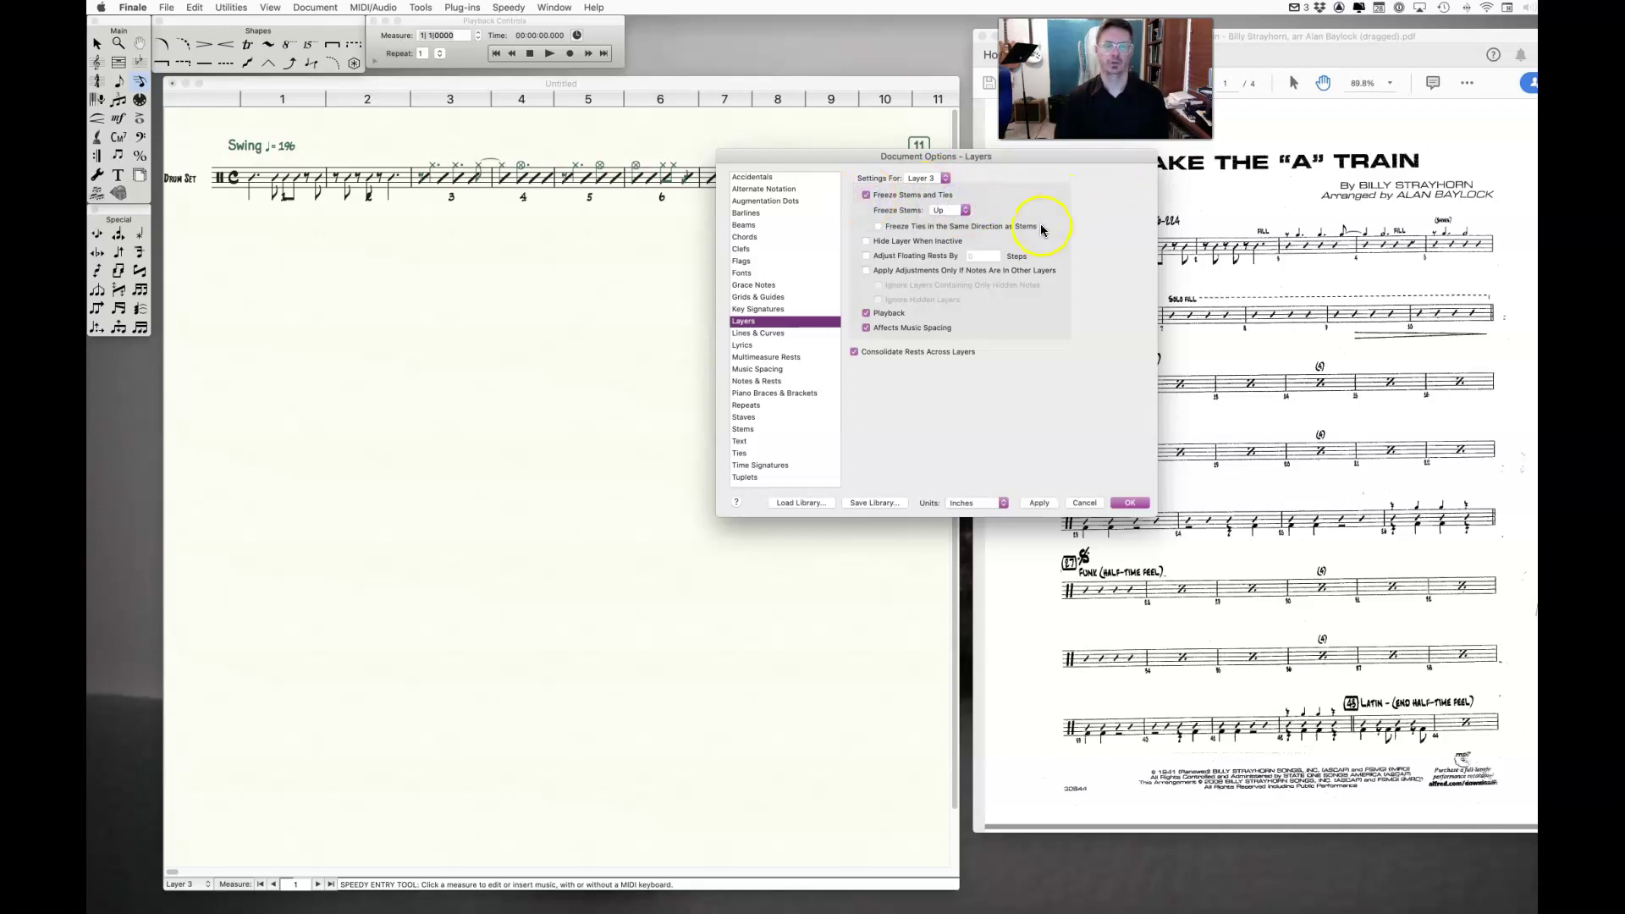
Adjust Layer 3's floating rests by 6 steps and apply the layer options.
click(866, 256)
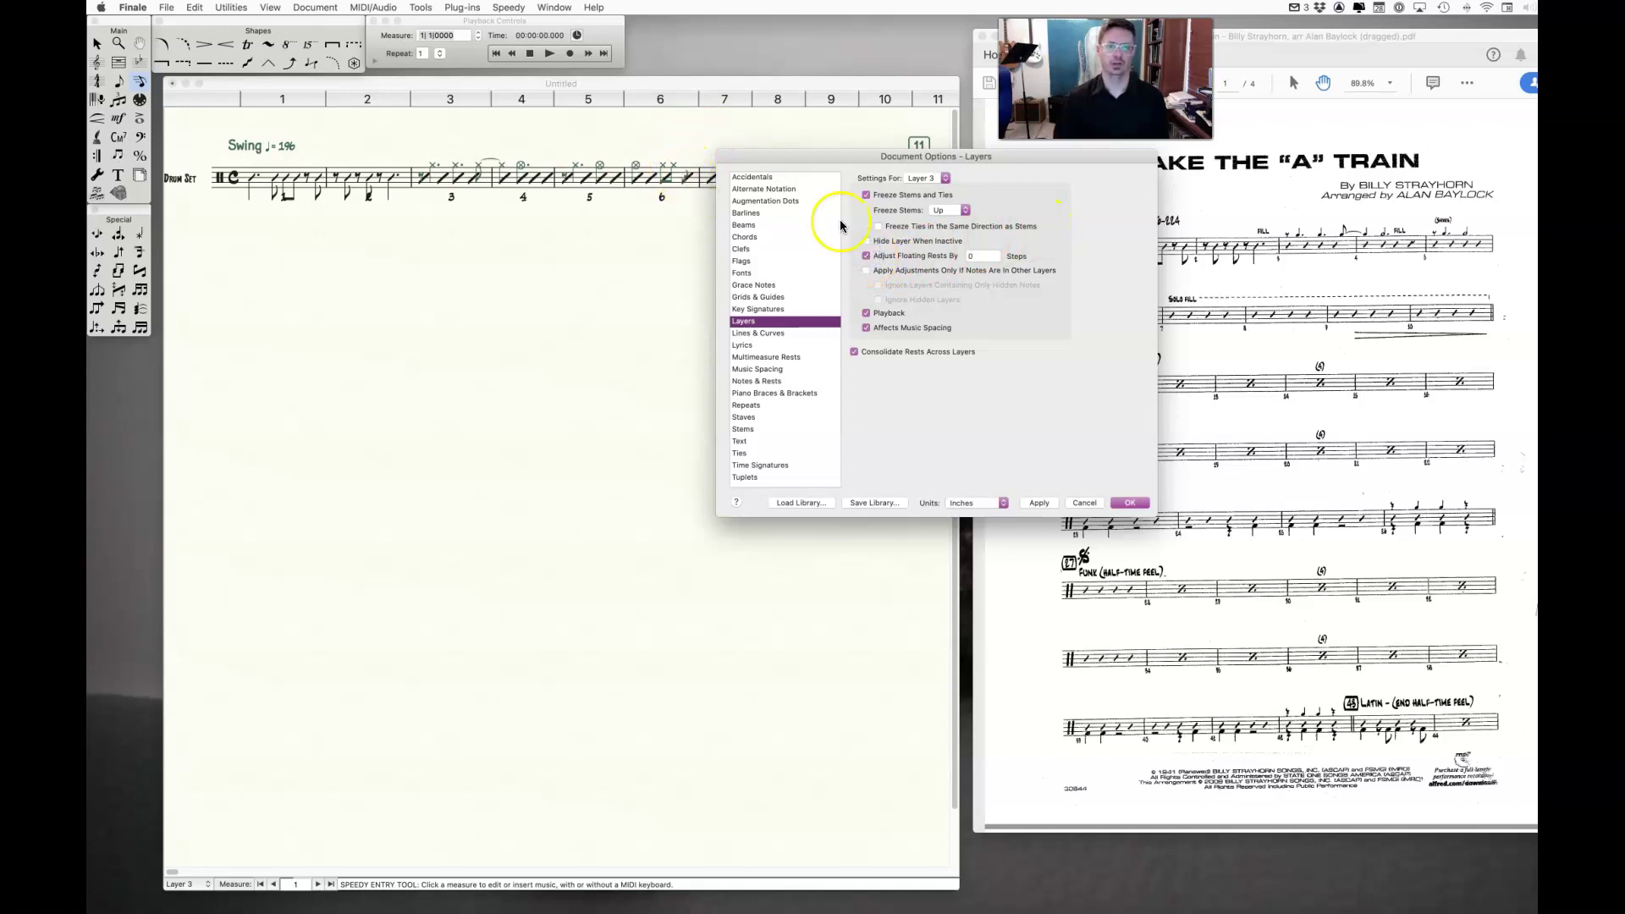
click(973, 255)
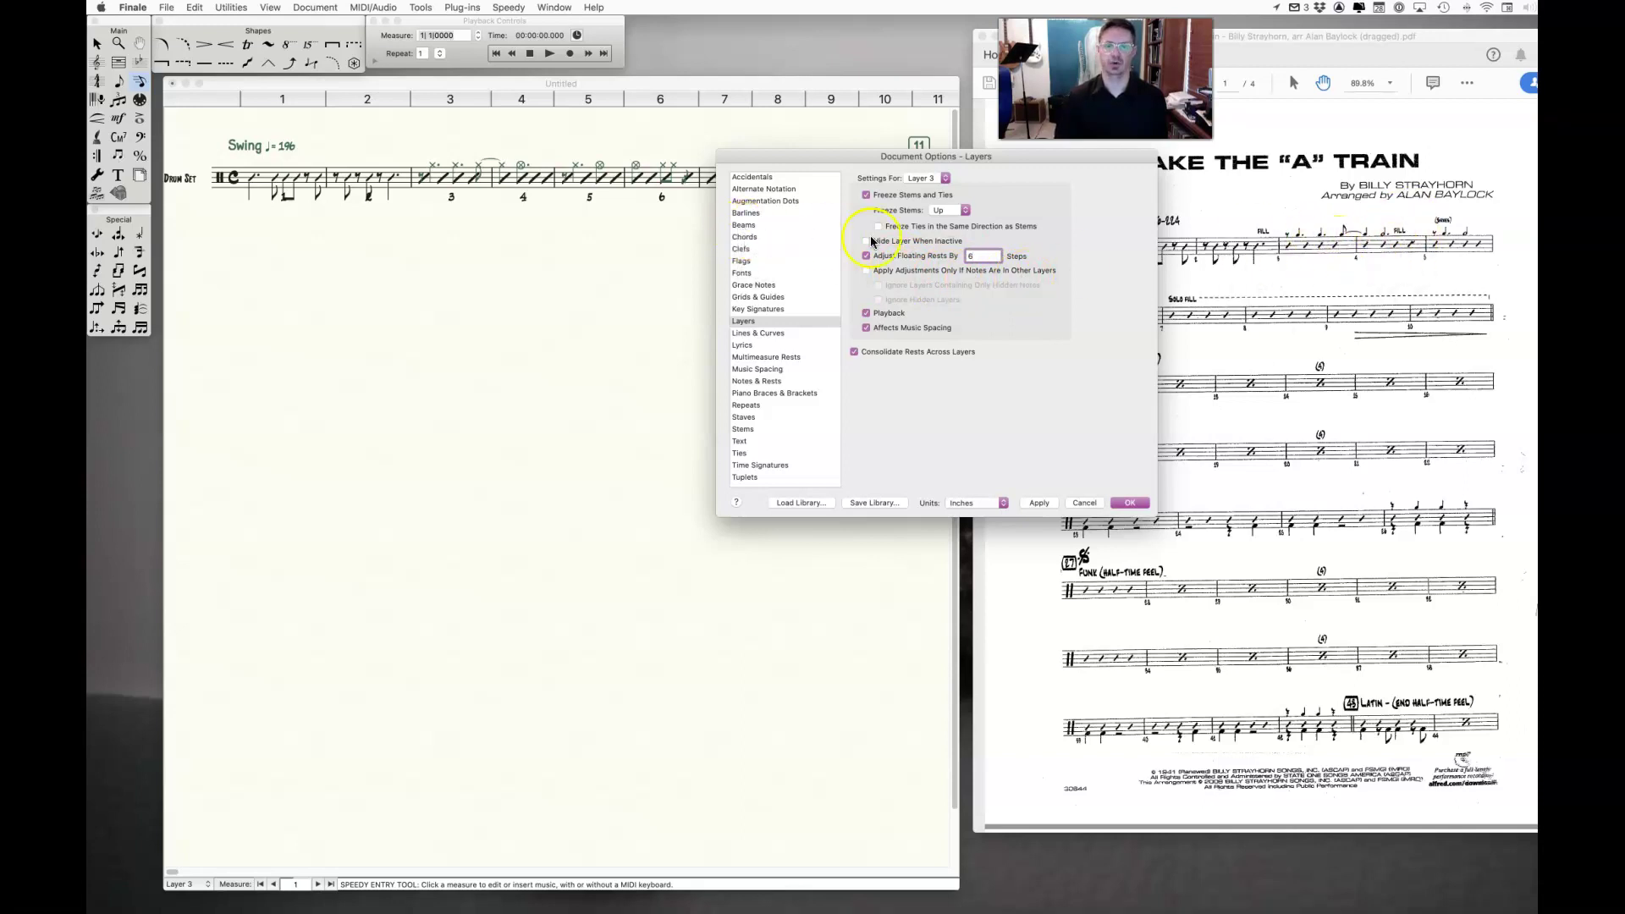
click(1048, 504)
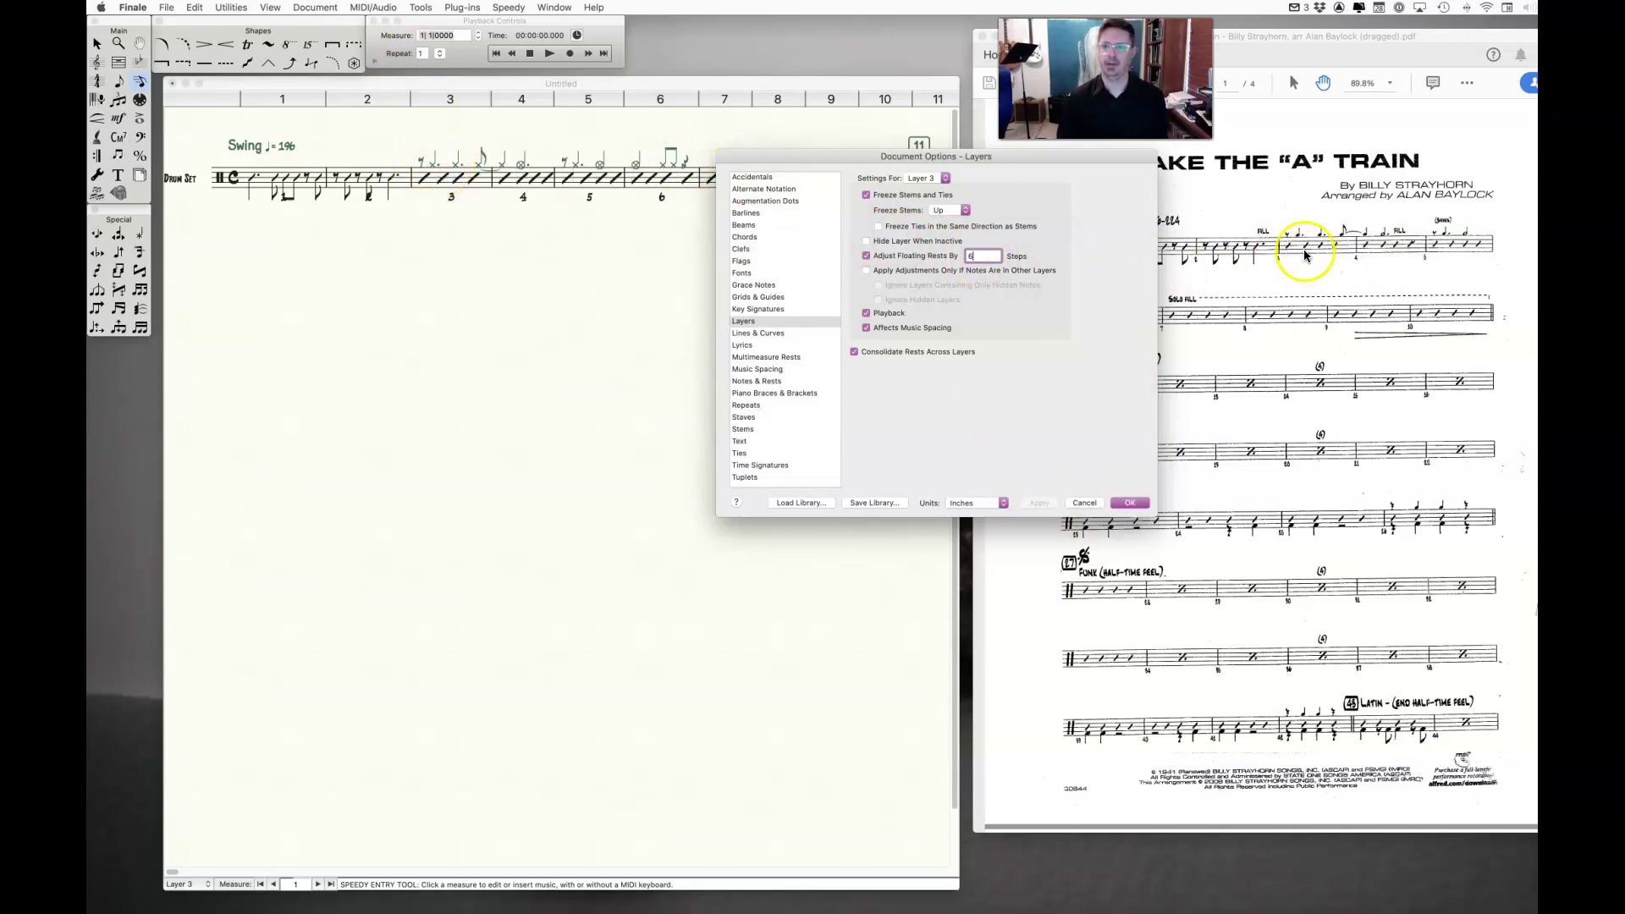
click(1126, 503)
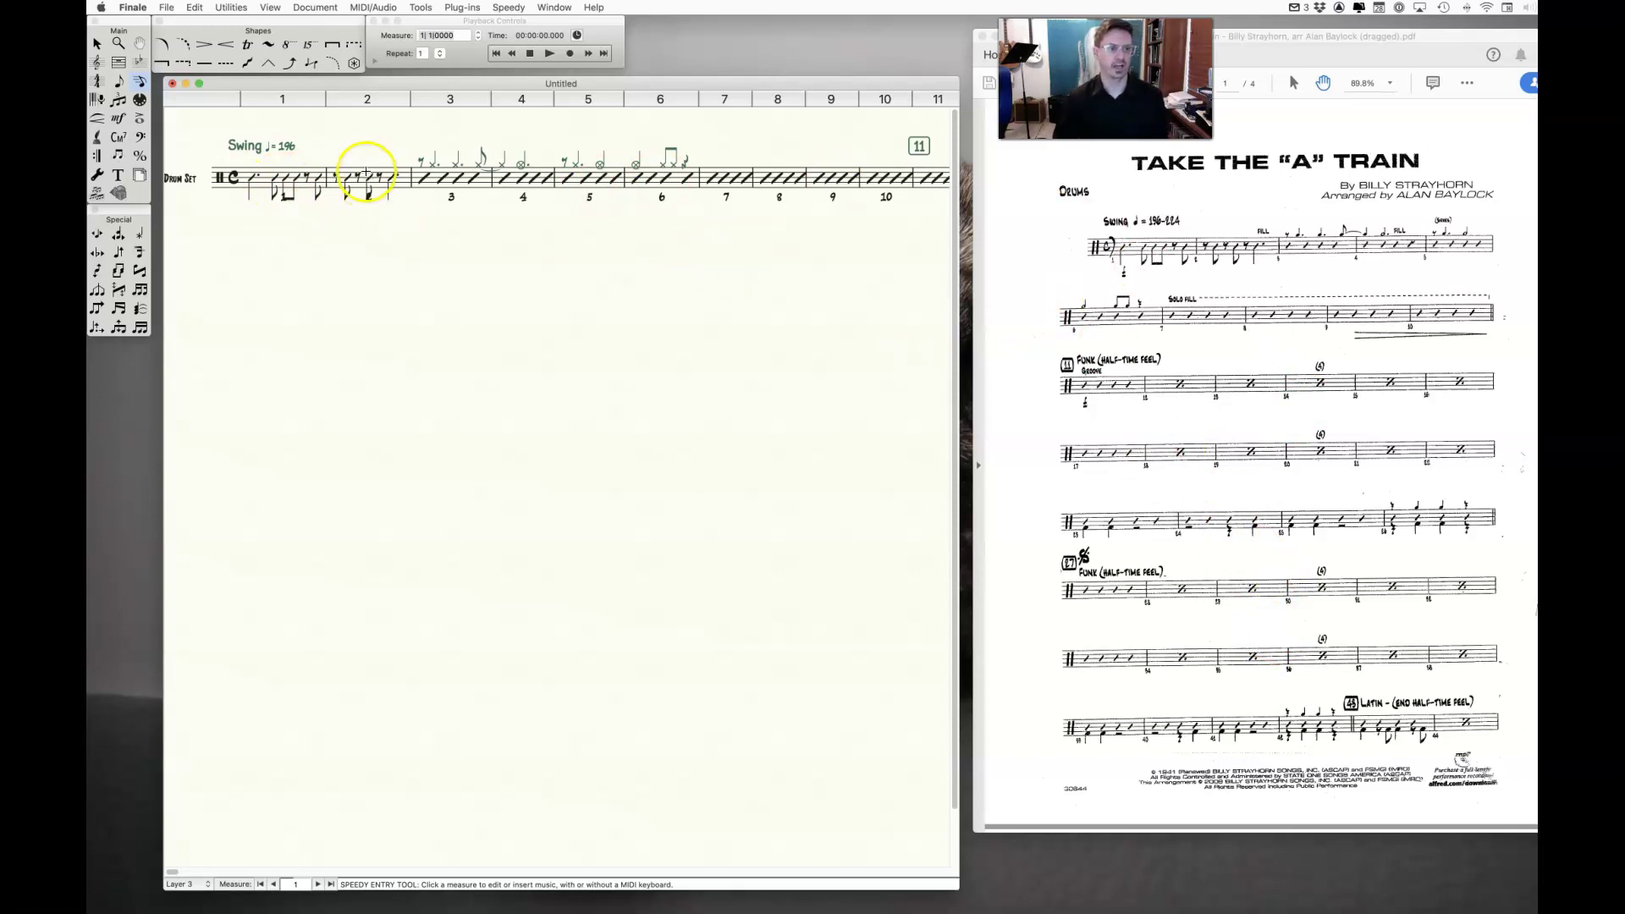
Review the staff-styled passages by highlighting measures 1 to 2, 7 to 11 and 12 to 16 with the Staff tool.
click(97, 61)
click(290, 174)
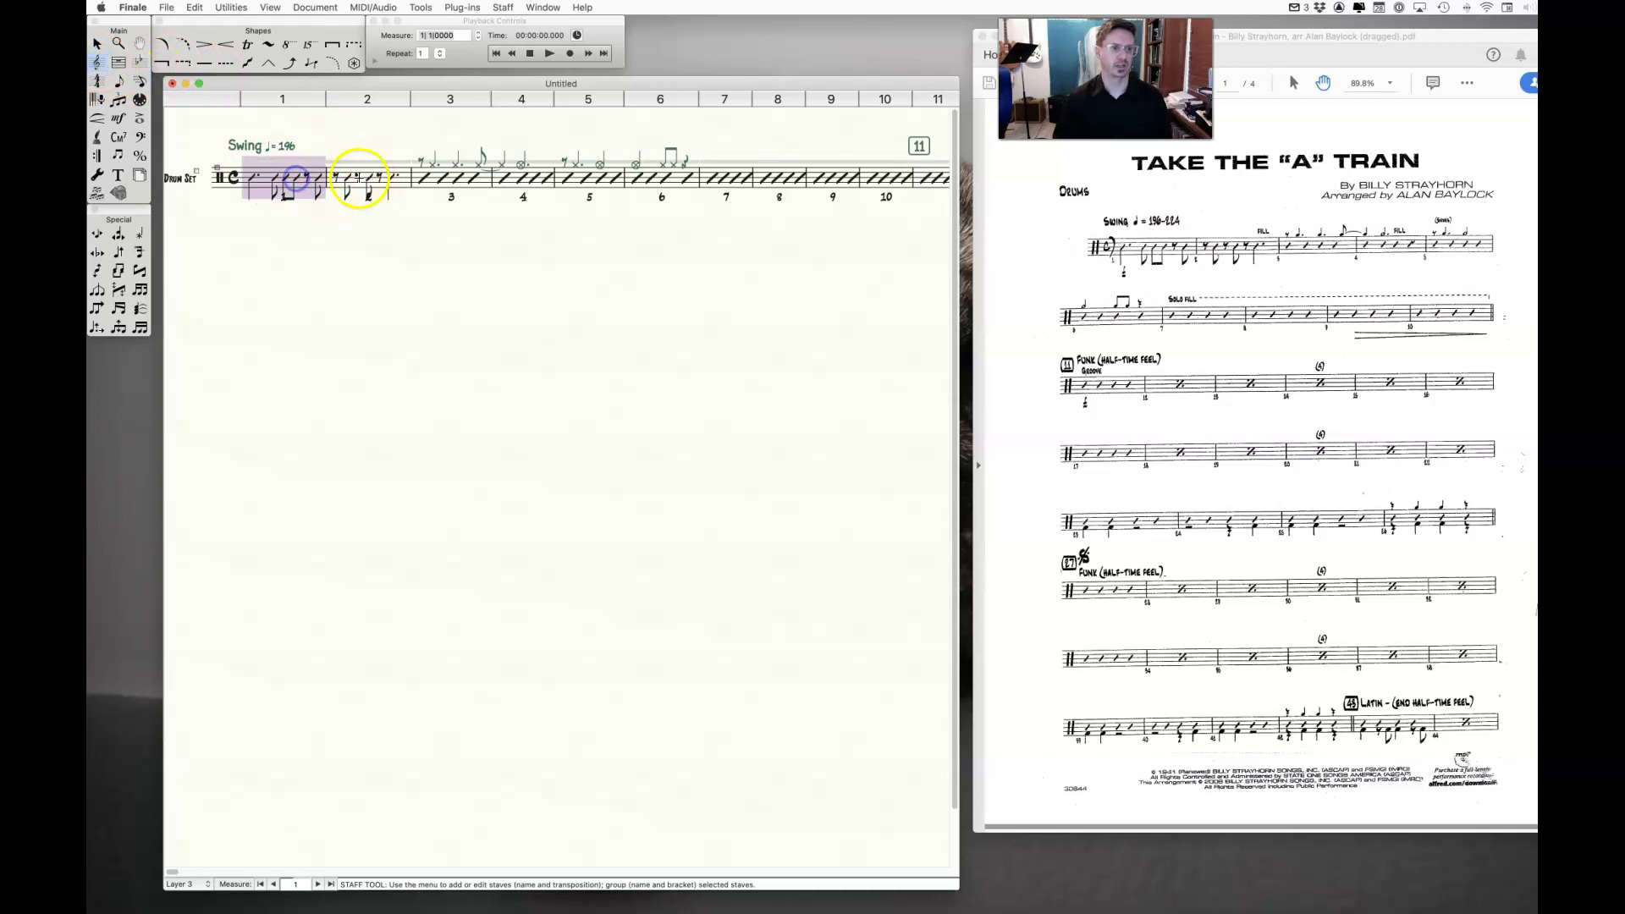
shift+click(362, 177)
click(725, 179)
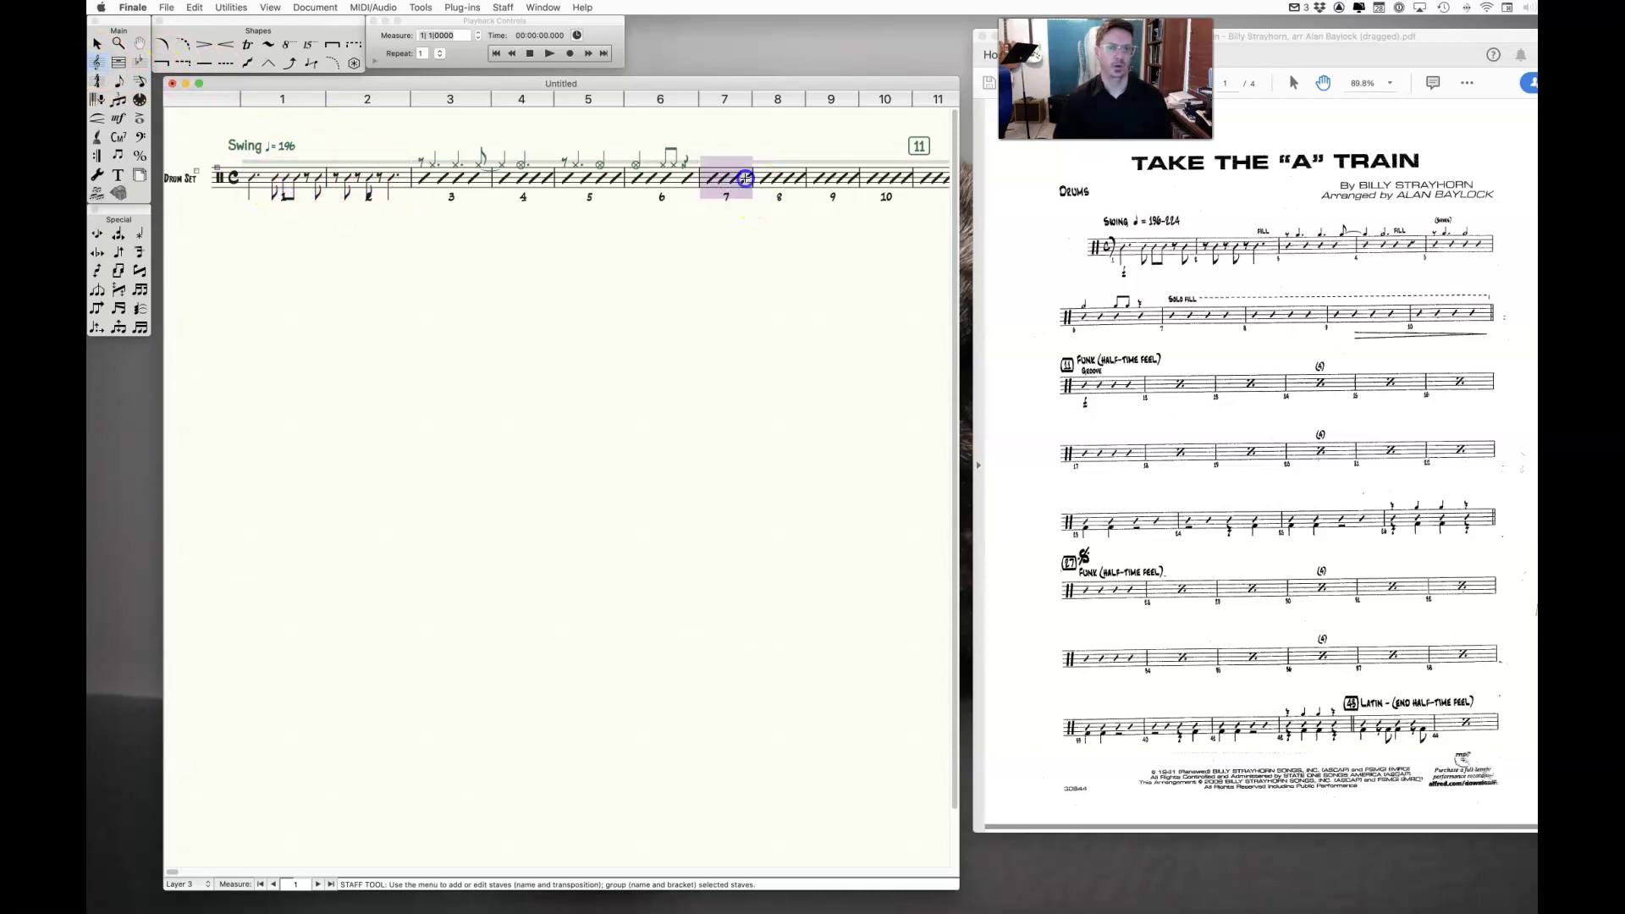
scroll(725, 180, right, 5)
shift+click(688, 181)
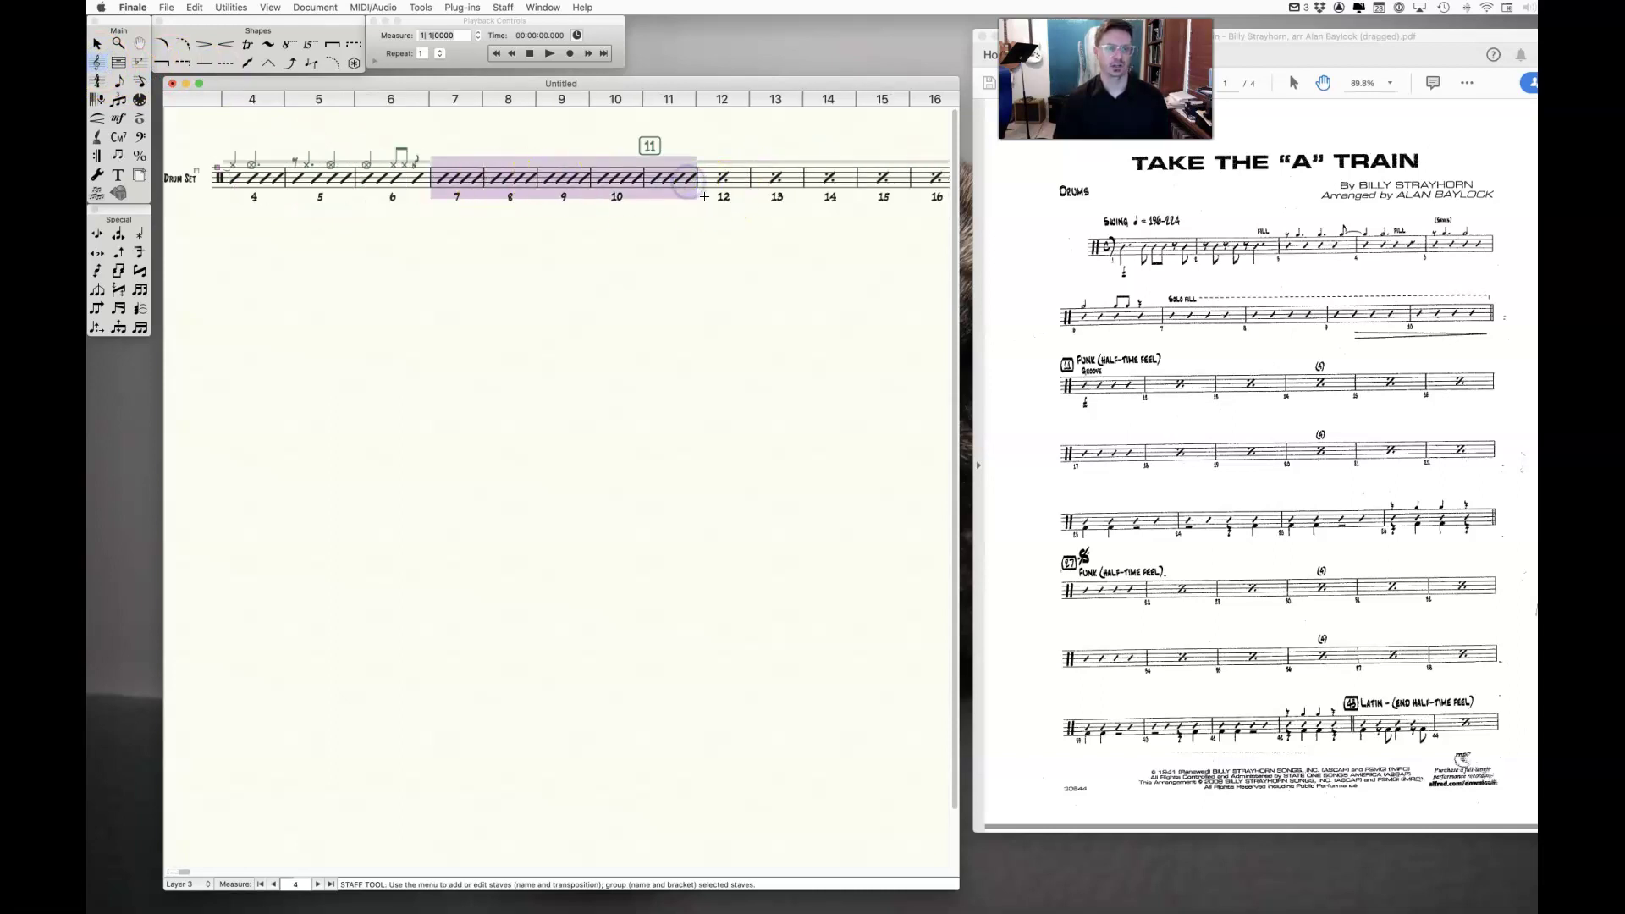
scroll(703, 220, right, 3)
click(518, 179)
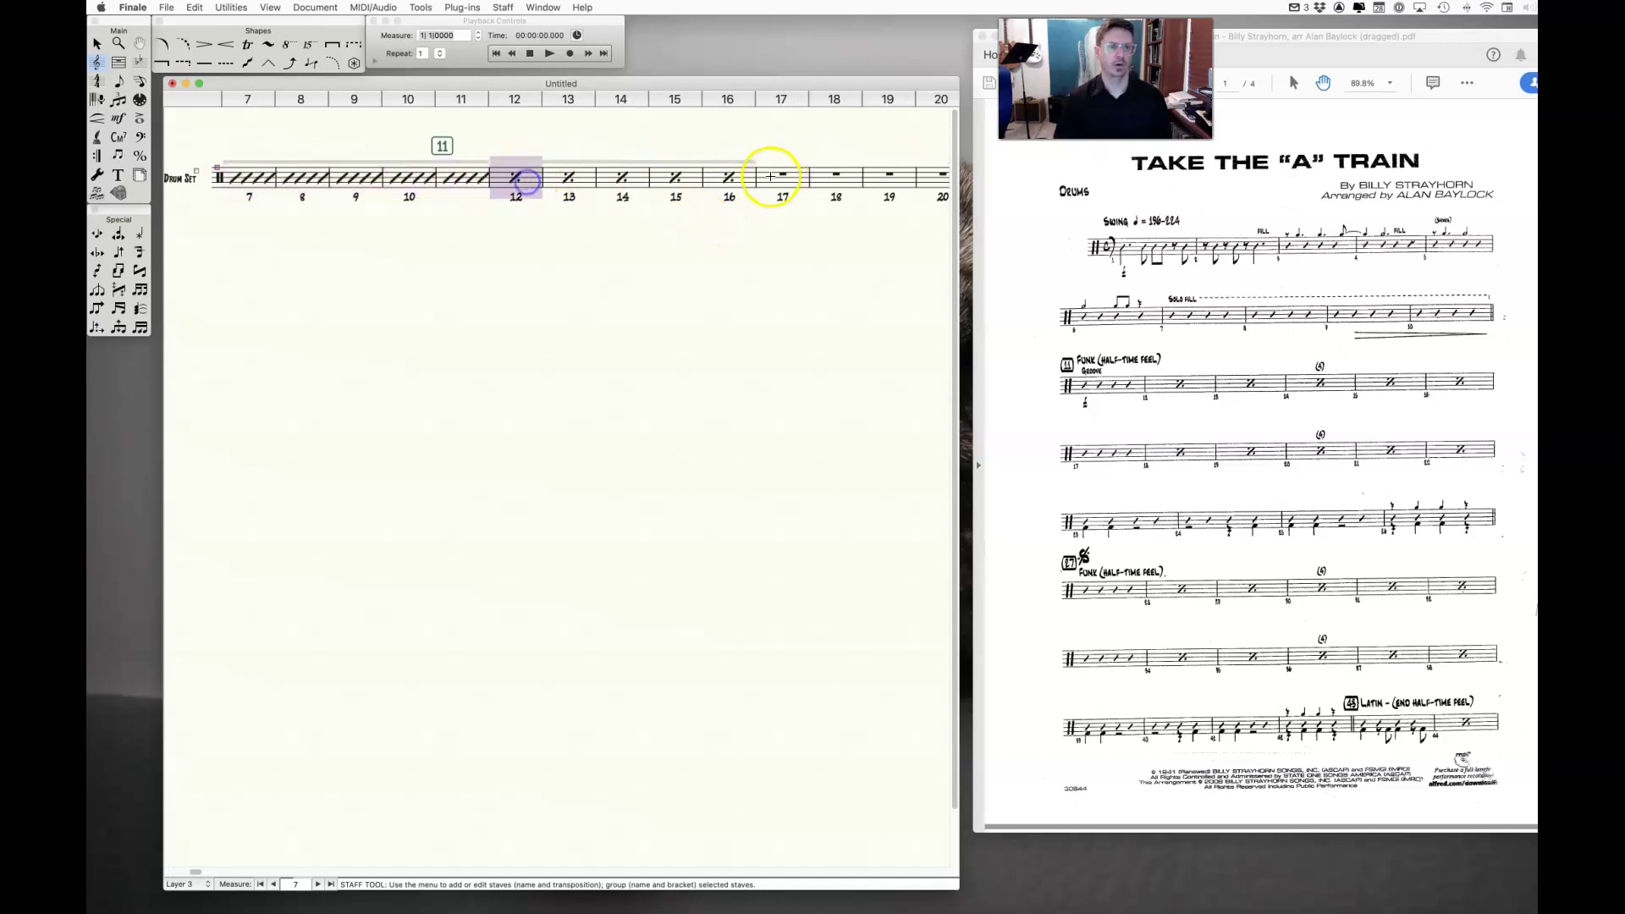
shift+click(749, 179)
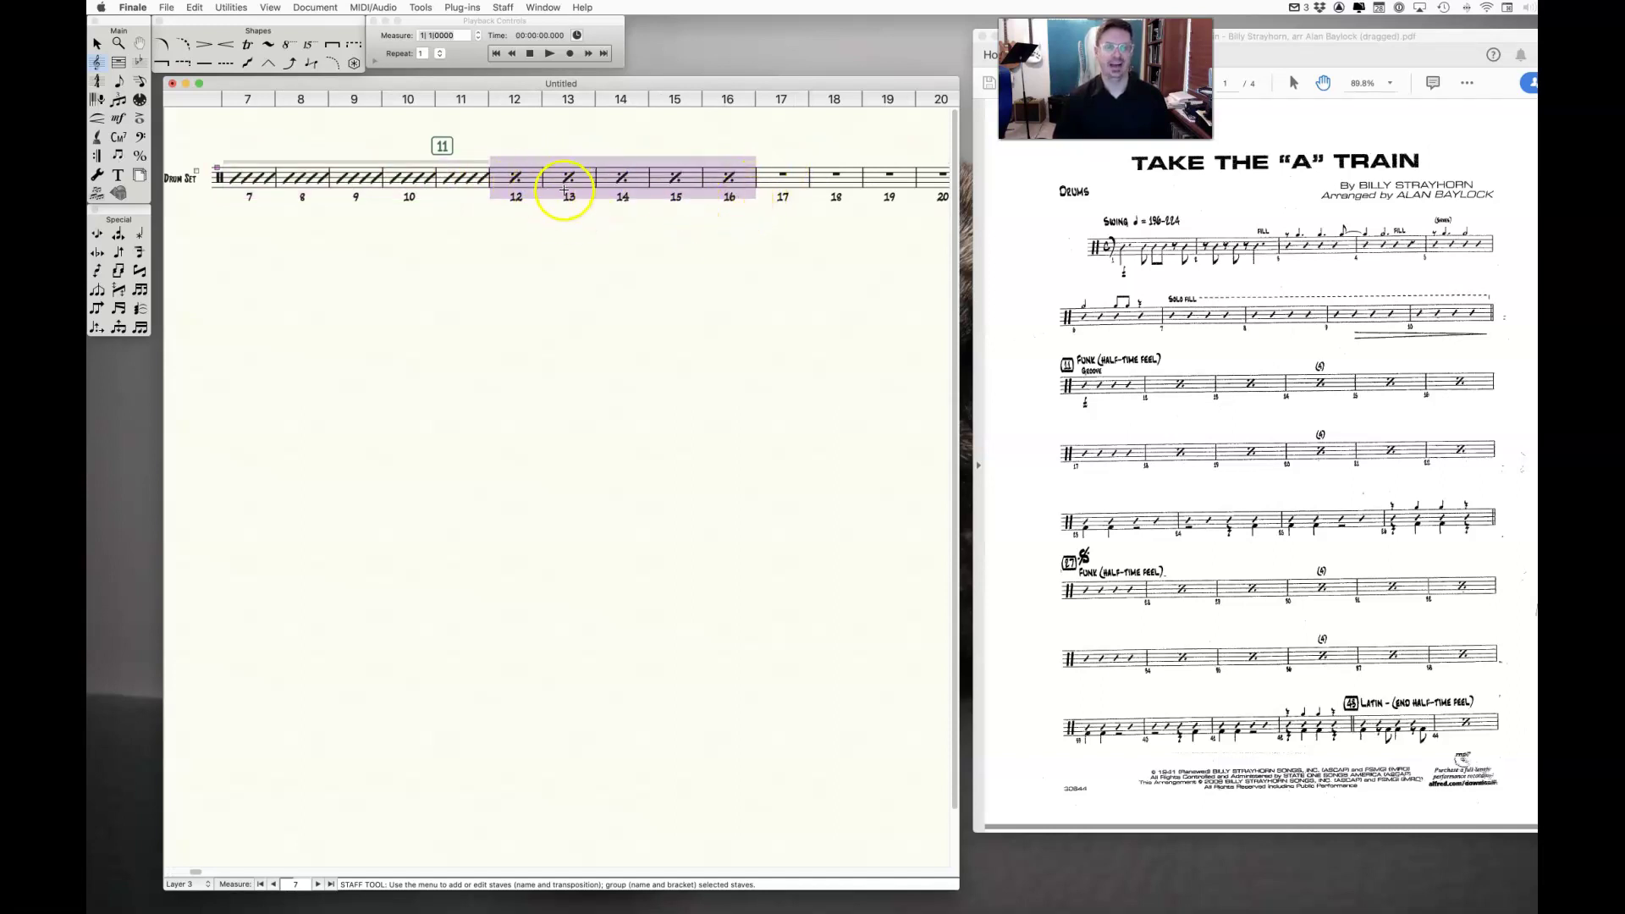
Review the staff styles available for measures 12 to 16 without applying any of them.
right_click(563, 188)
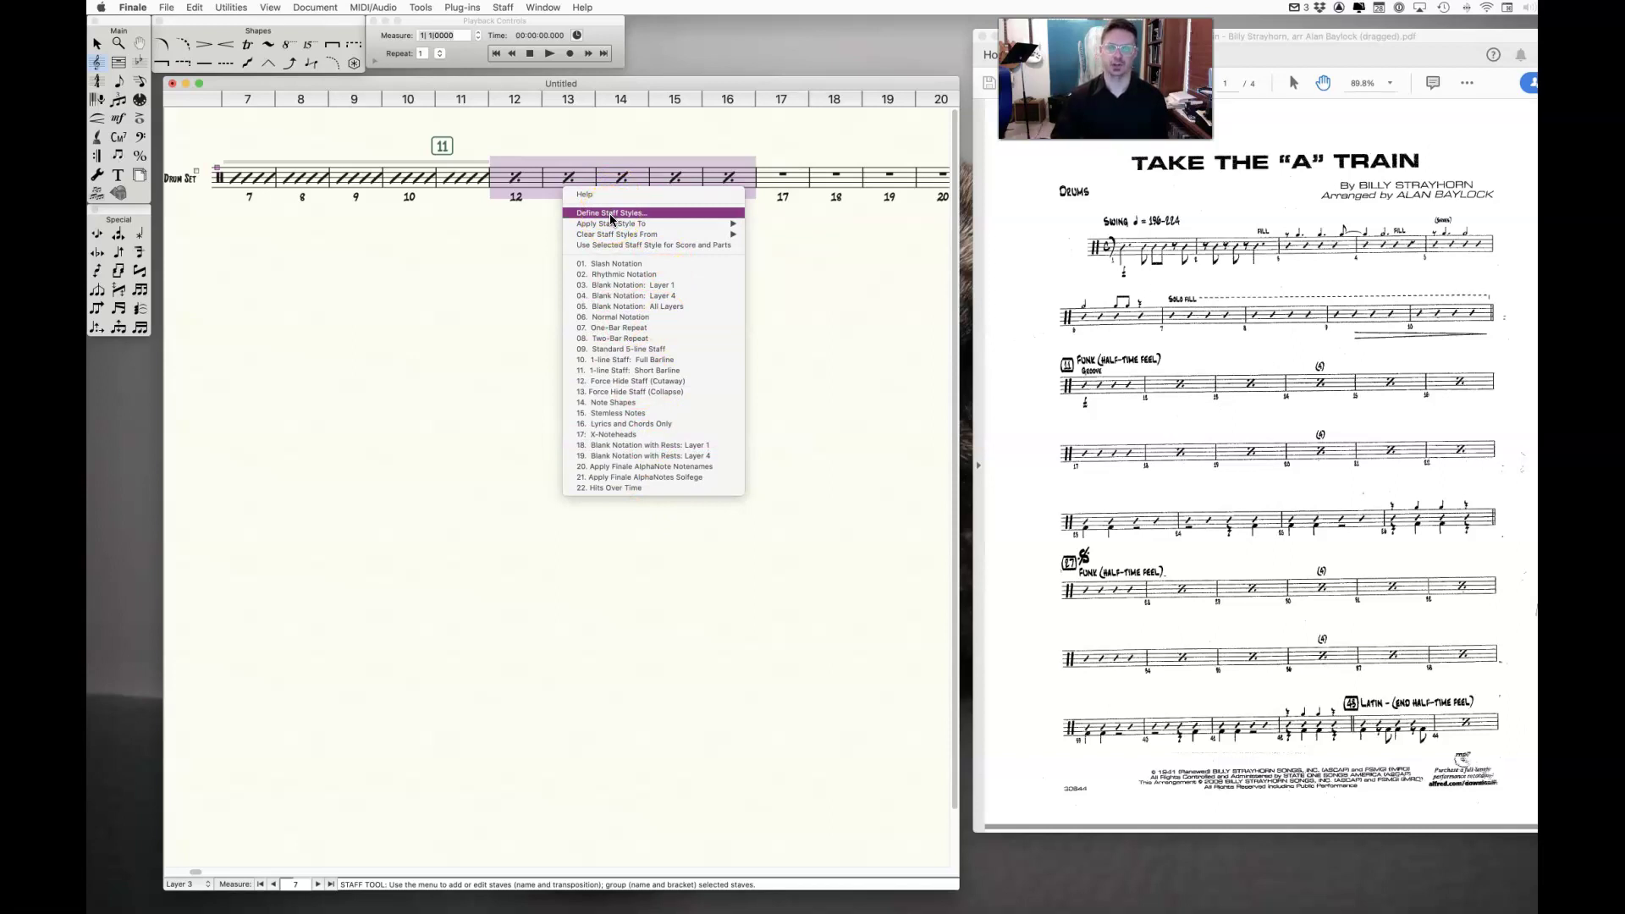
click(462, 271)
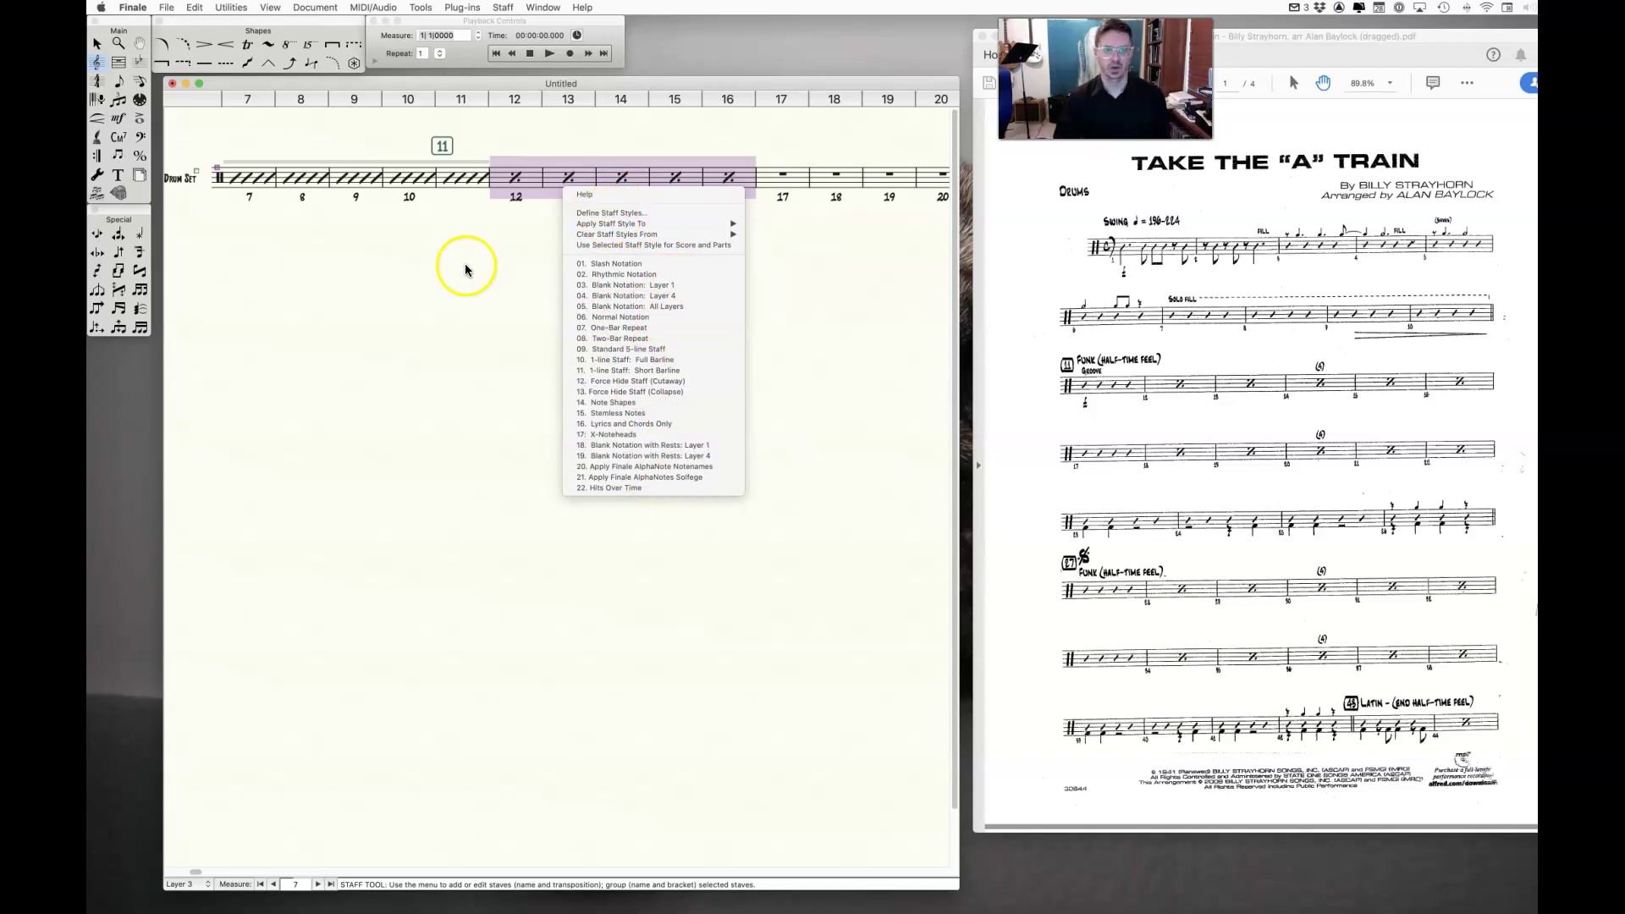
drag(857, 235, 792, 181)
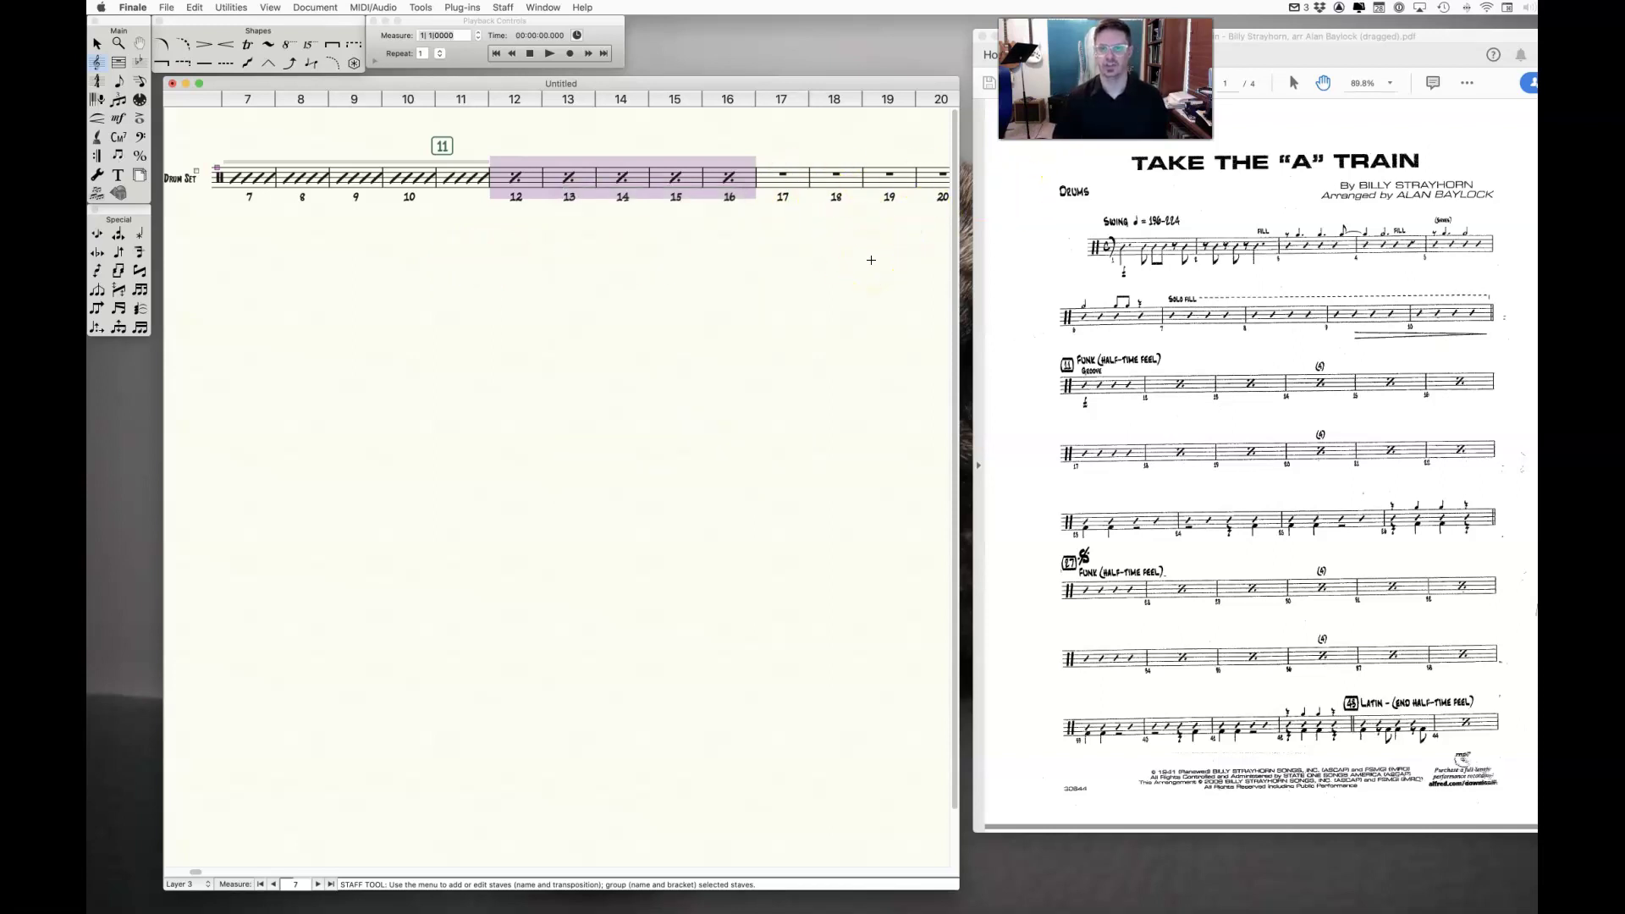
Review the hits above the slashes by highlighting measure 3, check the document's options, and clear the selection.
scroll(857, 260, left, 10)
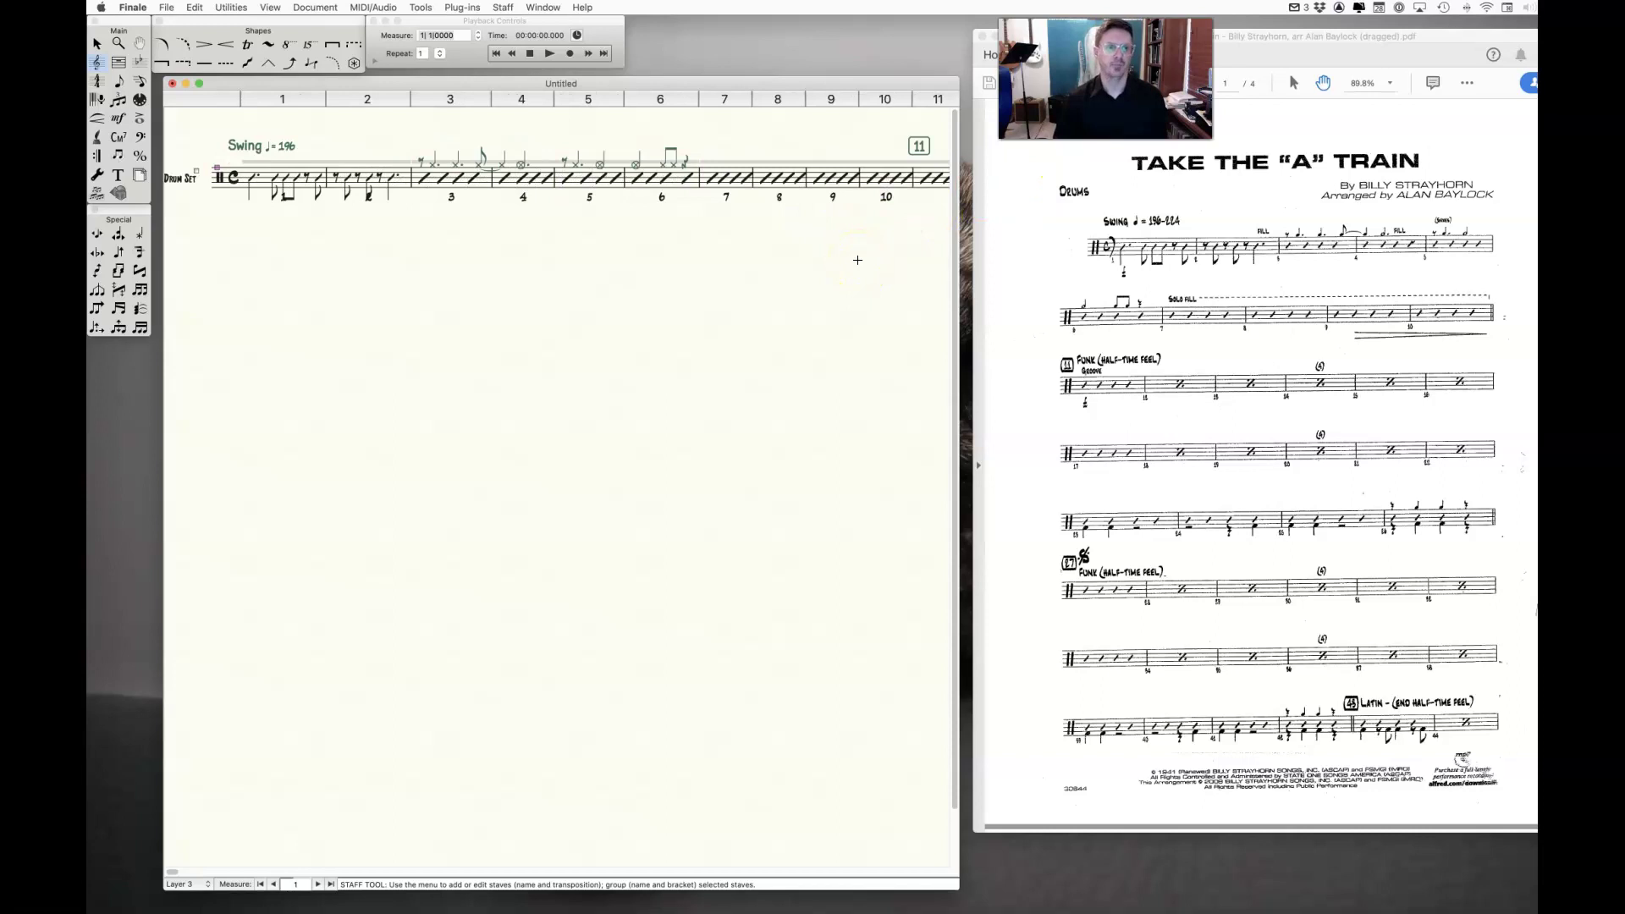
scroll(858, 260, right, 10)
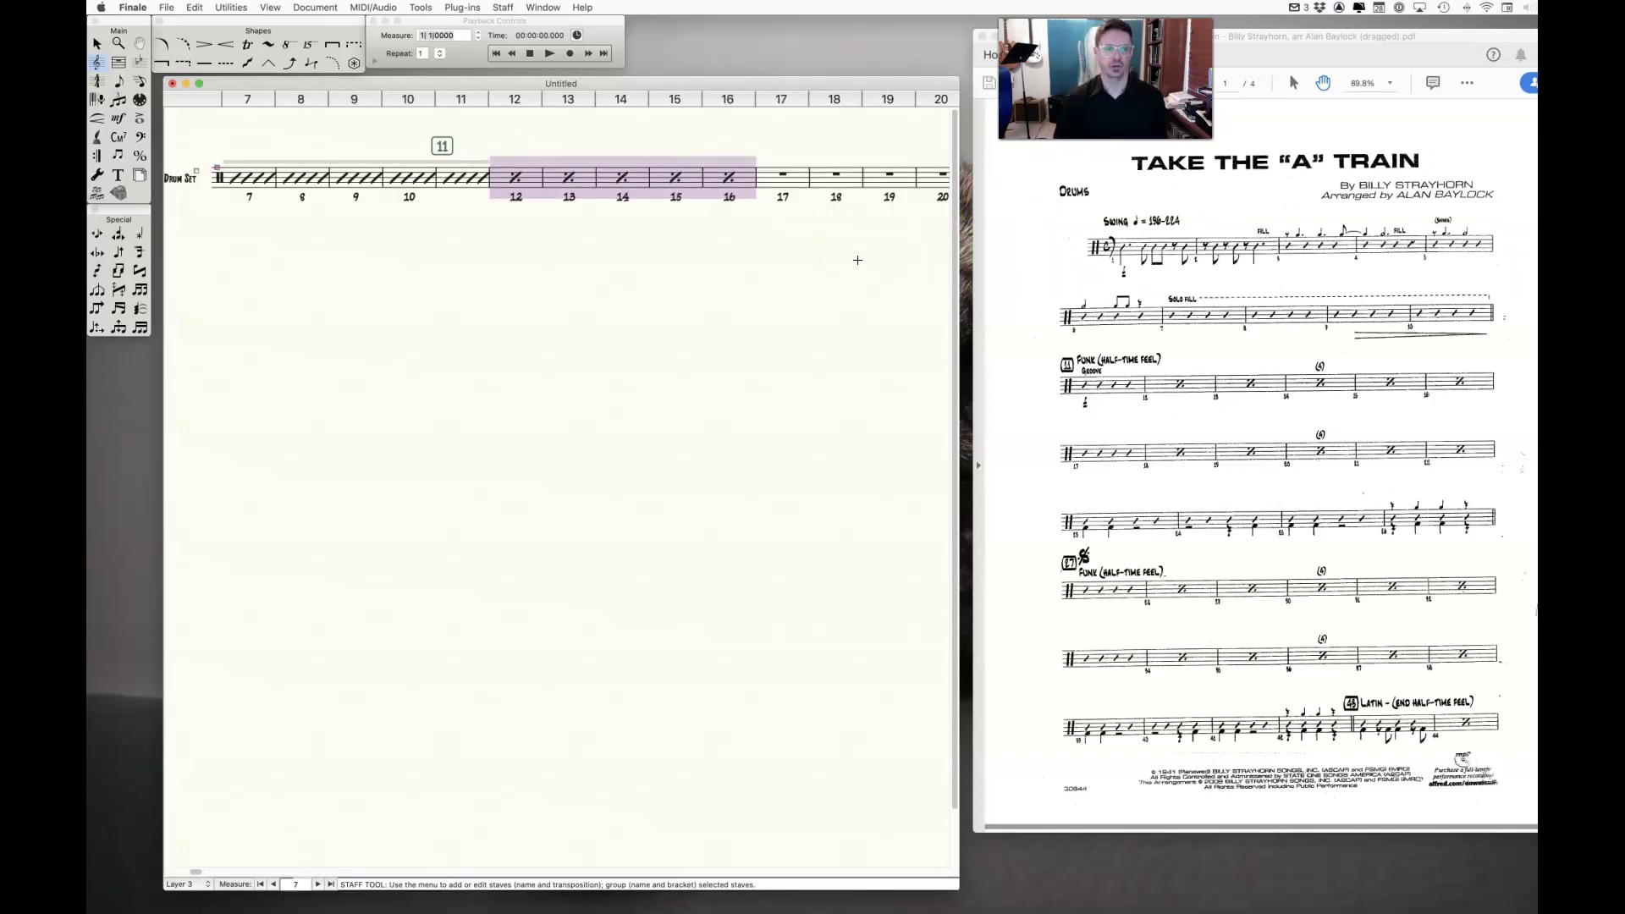
scroll(857, 260, left, 10)
click(467, 177)
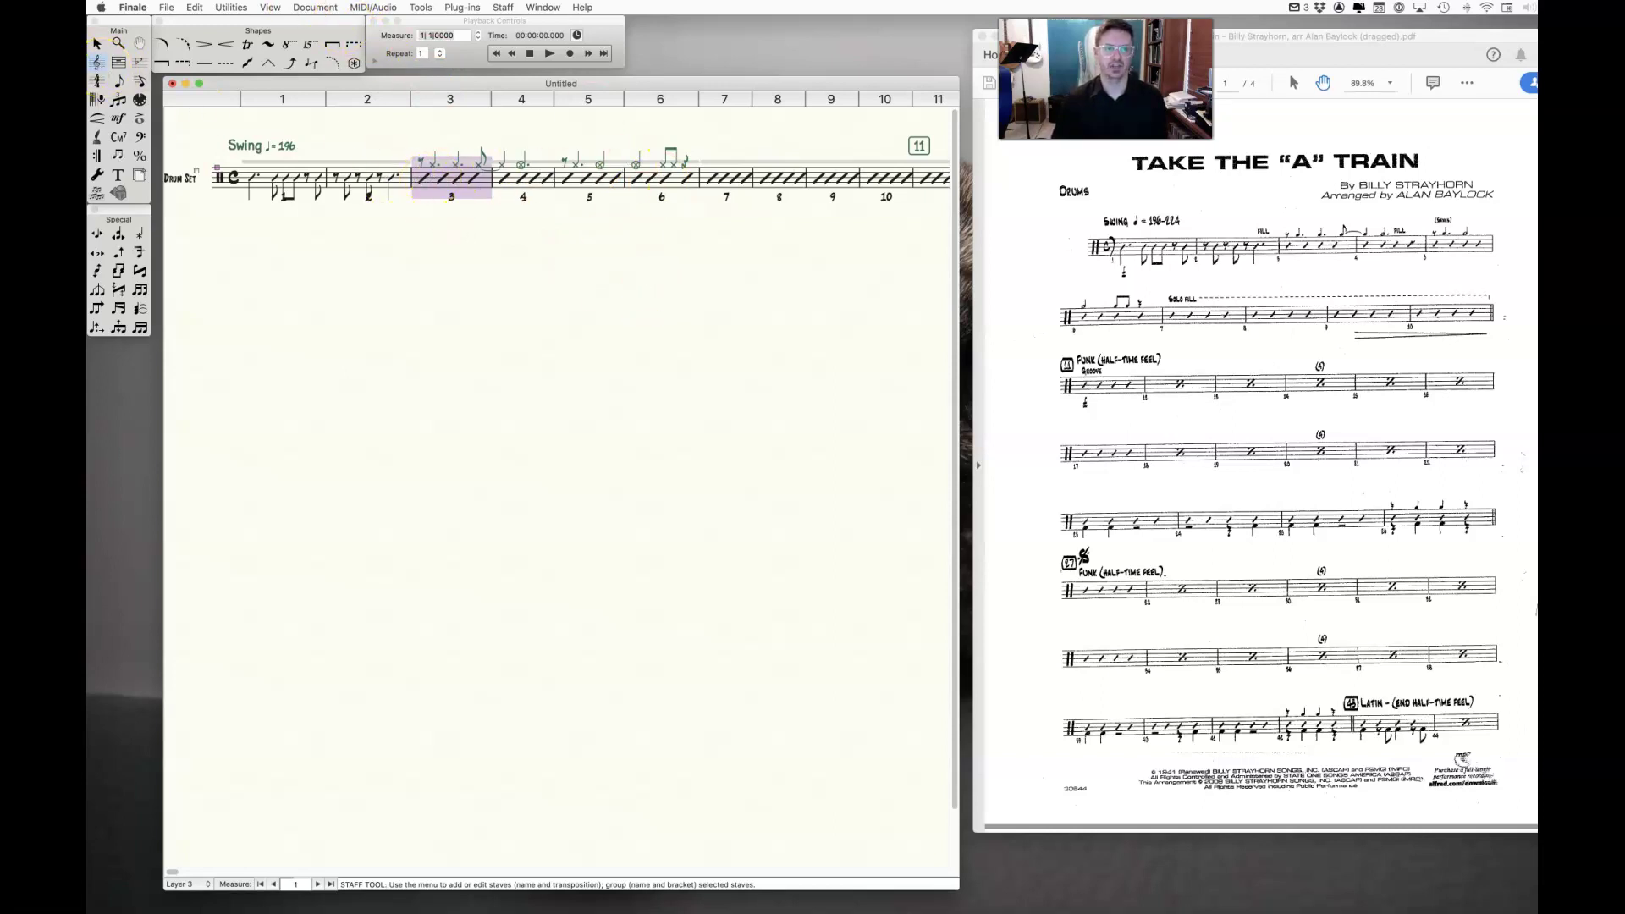
click(314, 7)
click(362, 282)
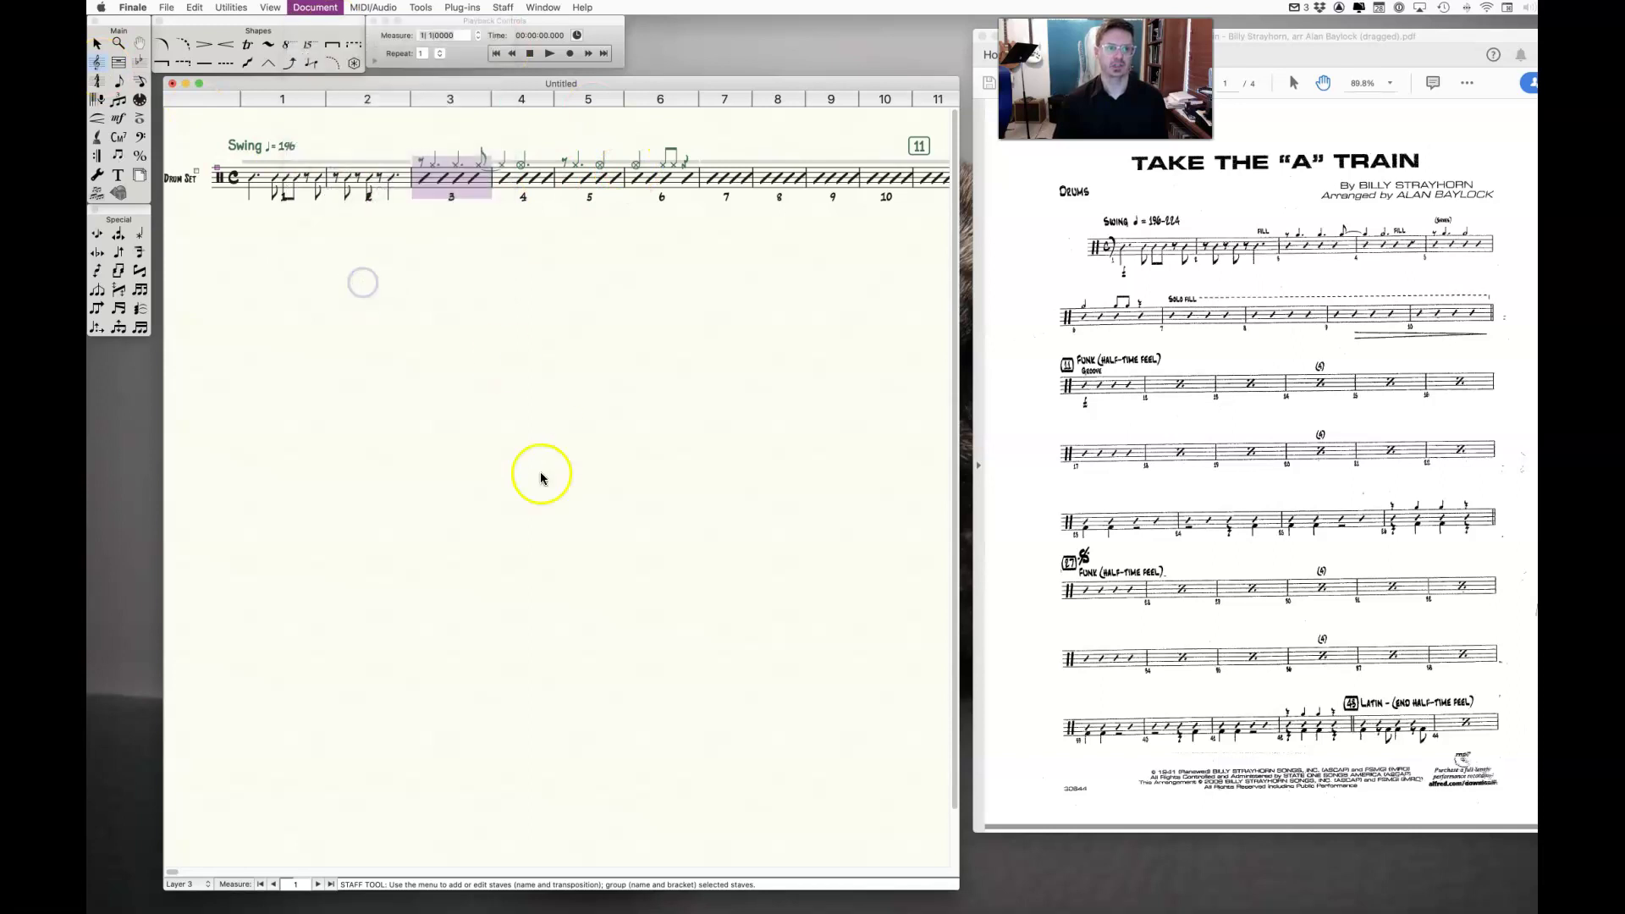
click(1095, 500)
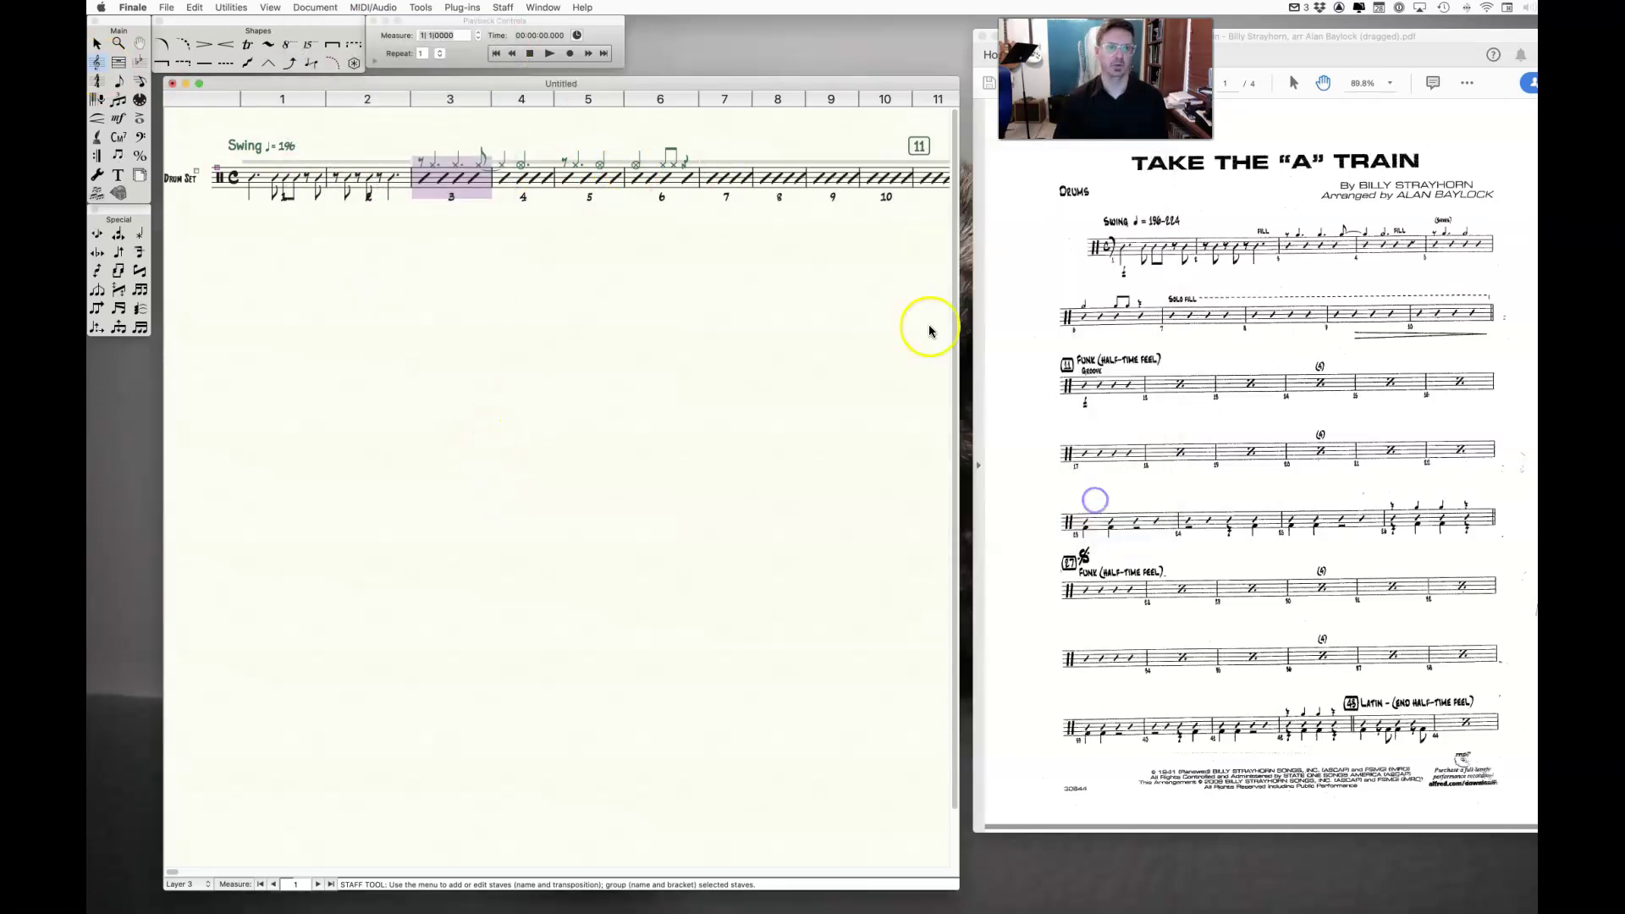
click(617, 254)
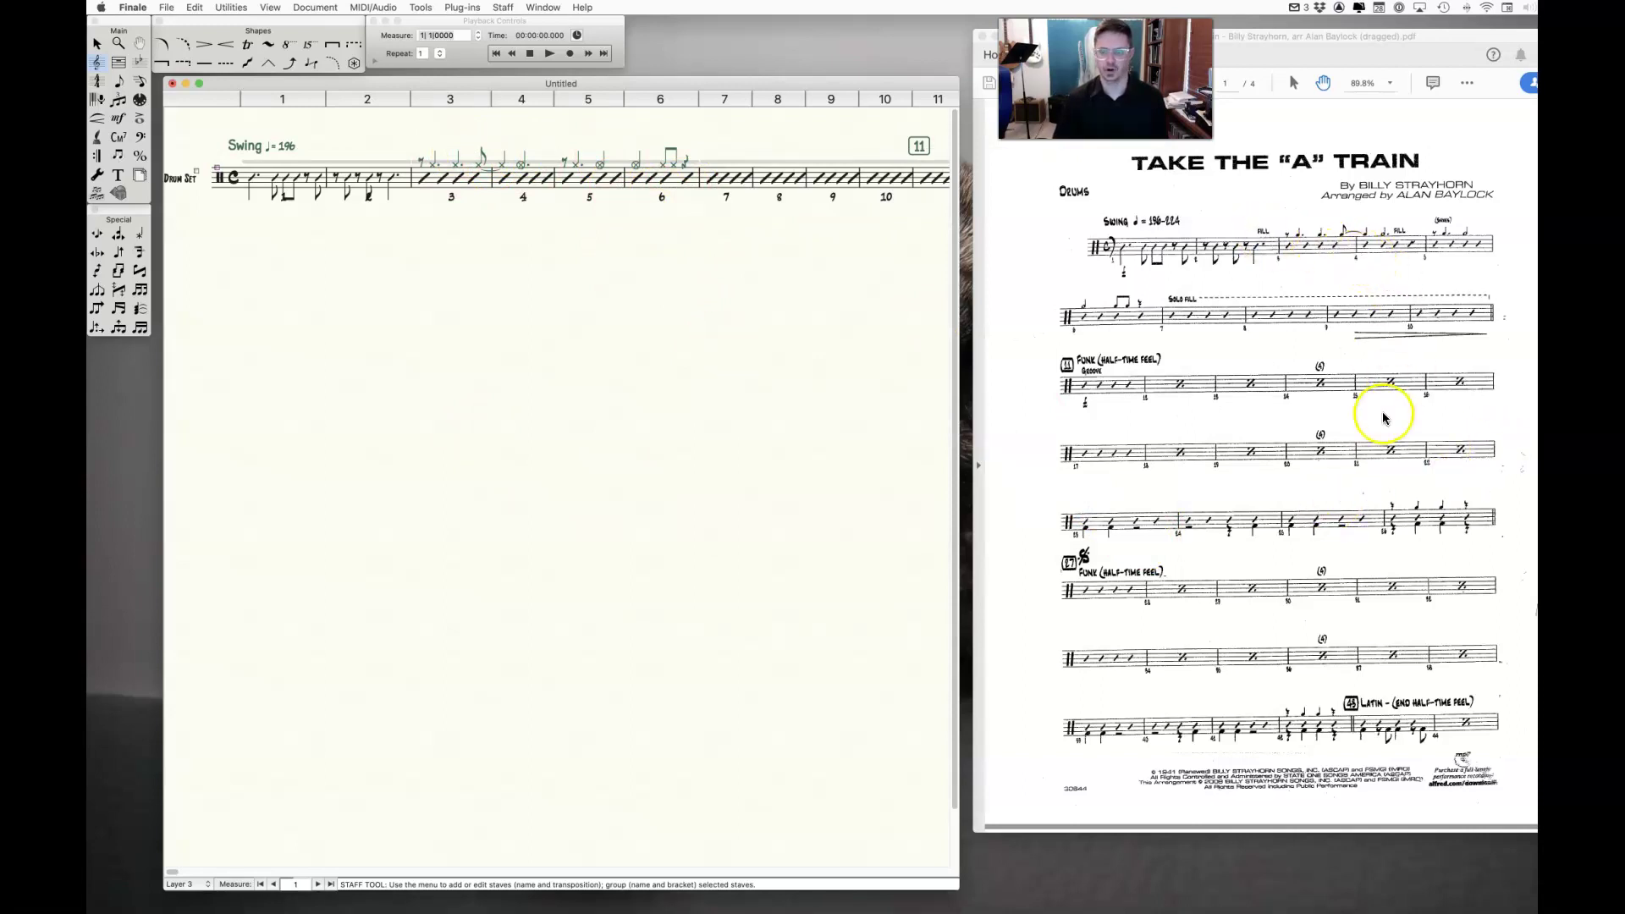
Examine pages 2 to 4 of the PDF drum part for slashes, repeats and rhythmic hits that need the same staff styles.
scroll(1382, 417, down, 15)
scroll(1382, 417, down, 10)
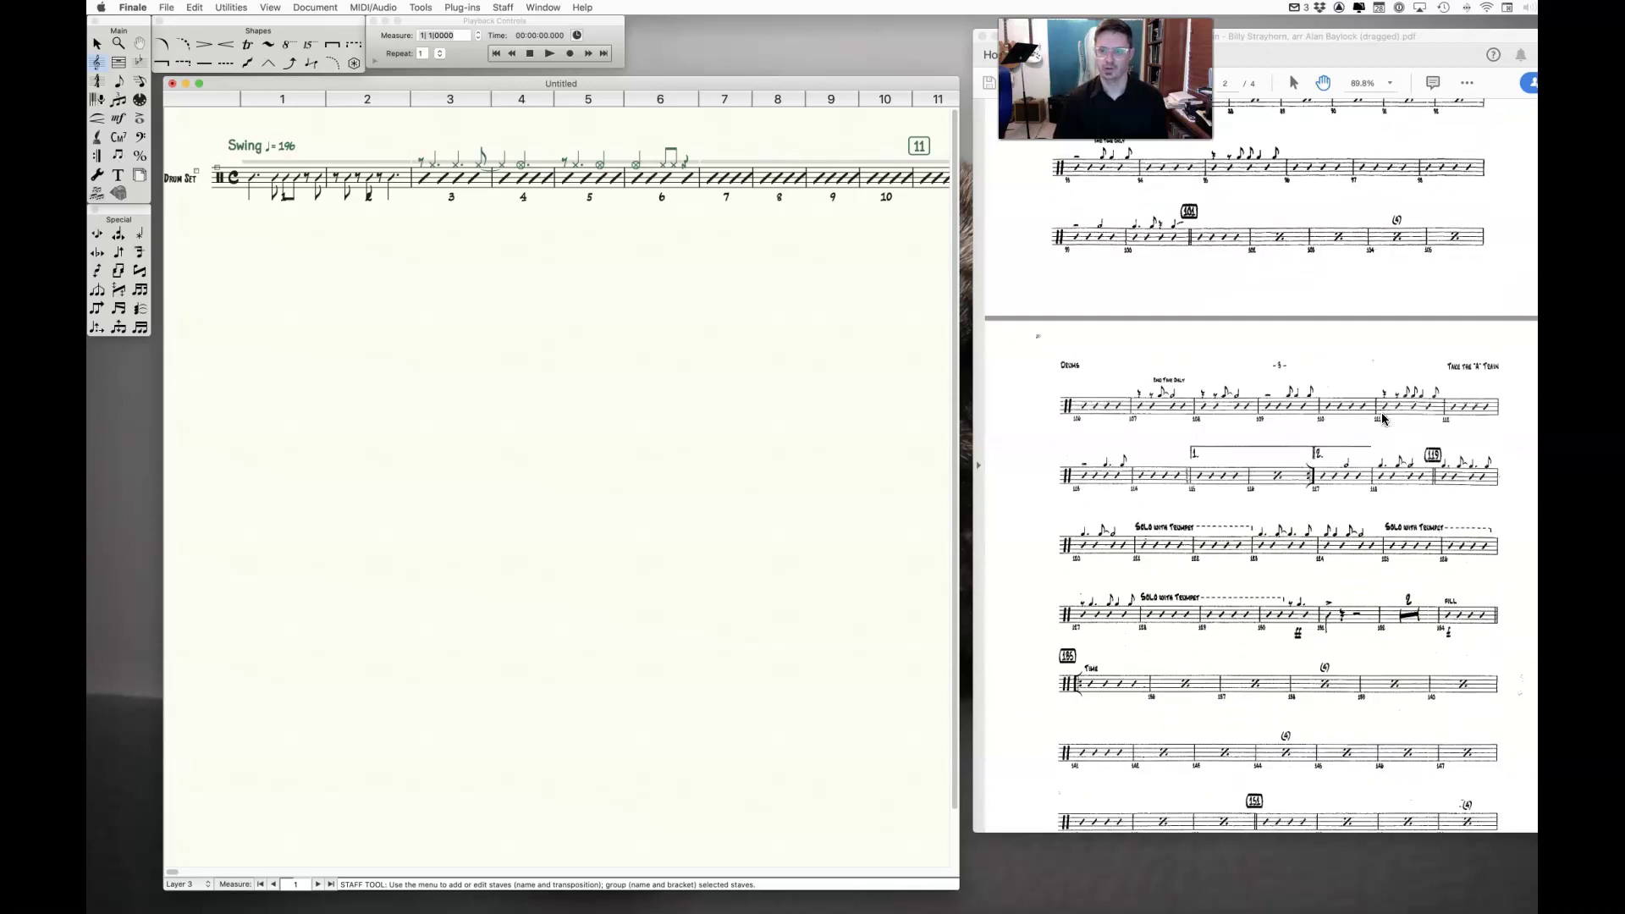
scroll(1382, 518, up, 5)
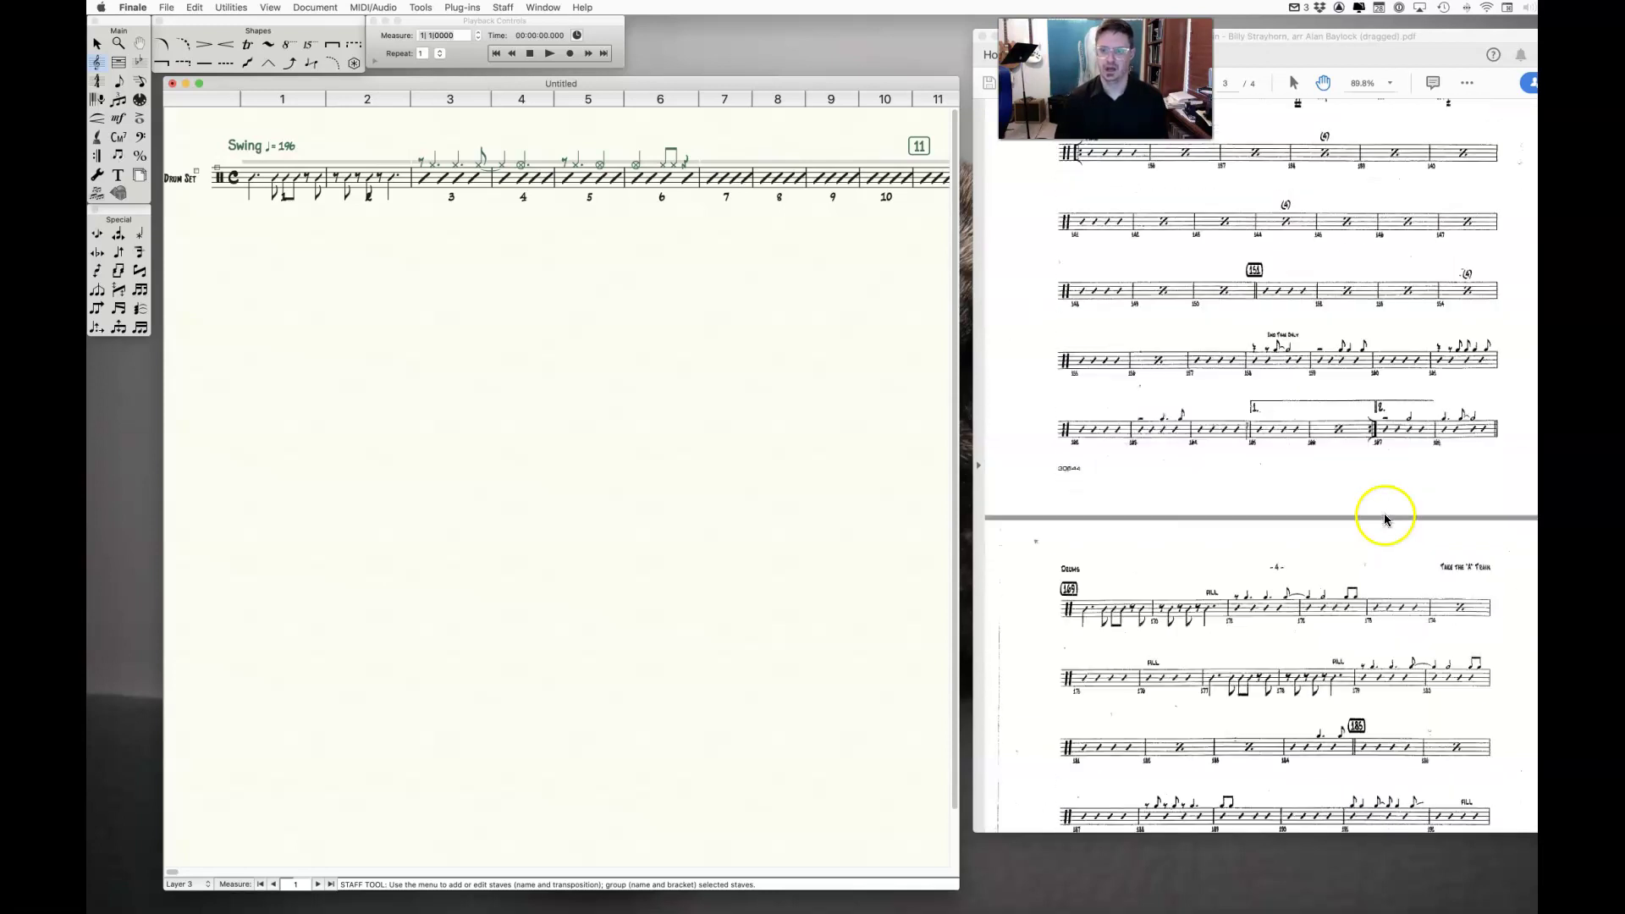
scroll(1311, 482, down, 8)
scroll(1221, 488, down, 8)
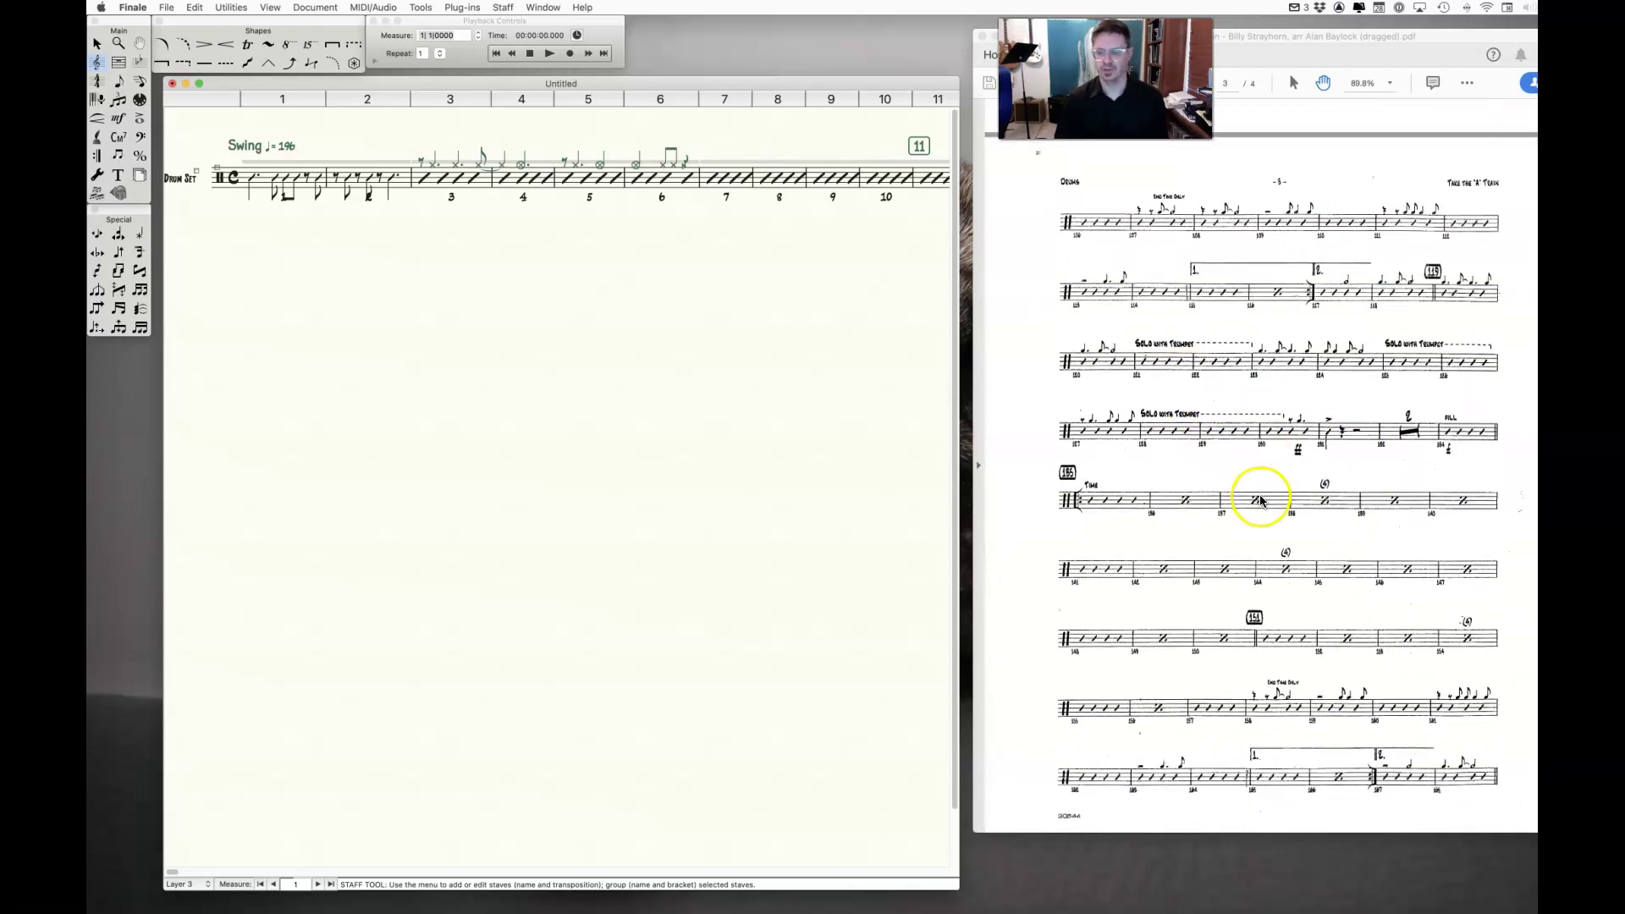
scroll(1358, 563, down, 3)
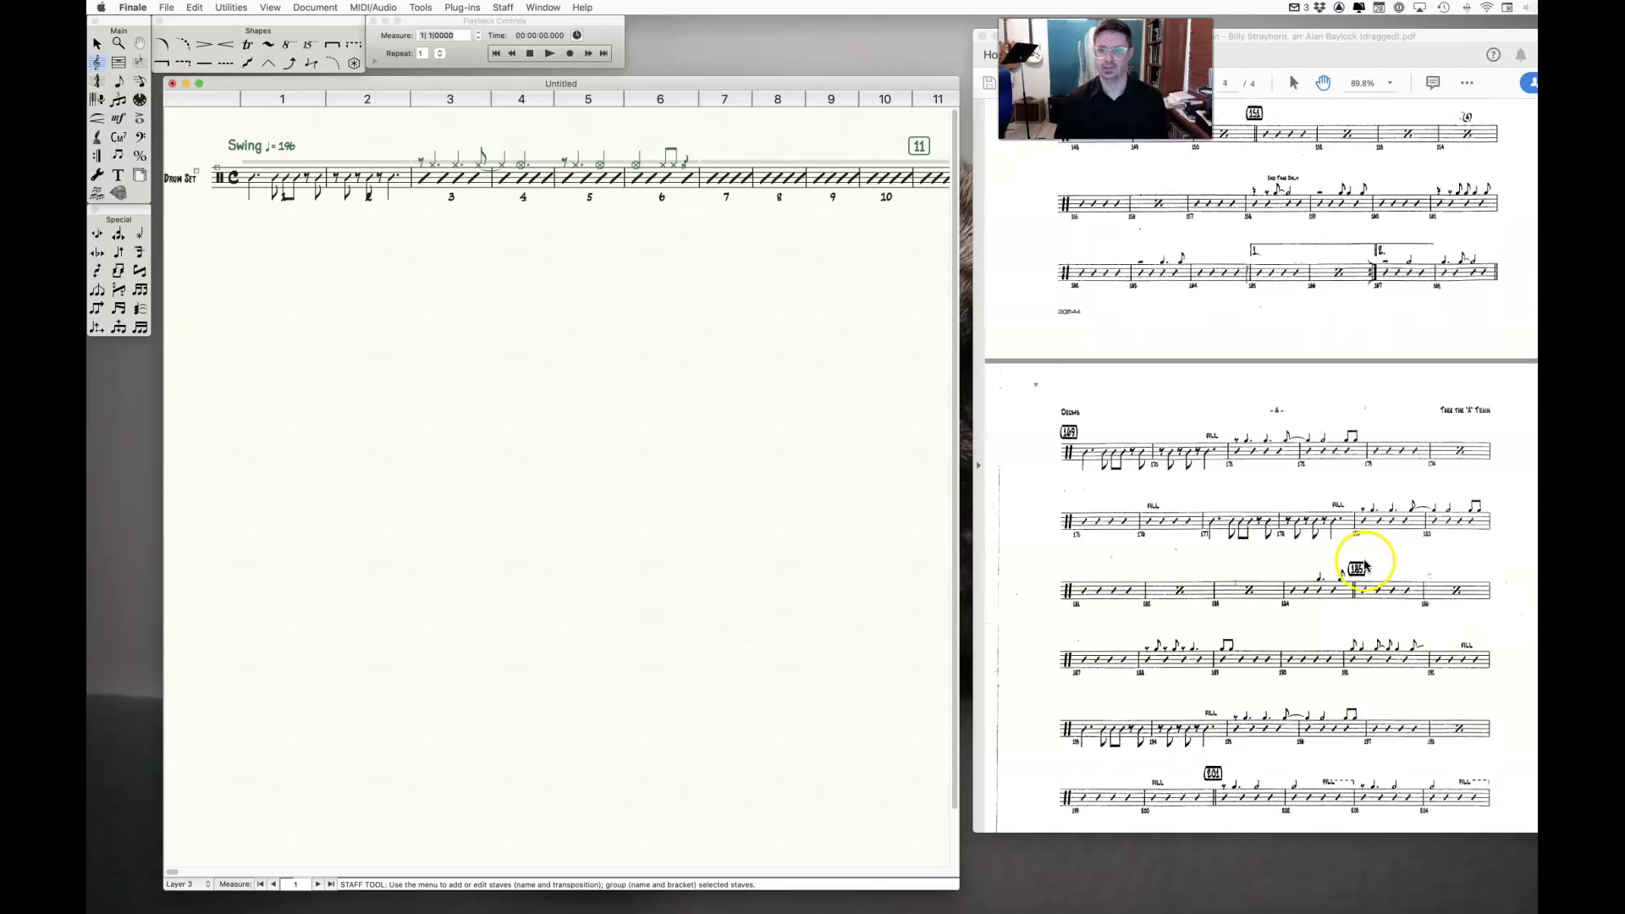
scroll(1364, 550, down, 3)
scroll(1371, 550, up, 3)
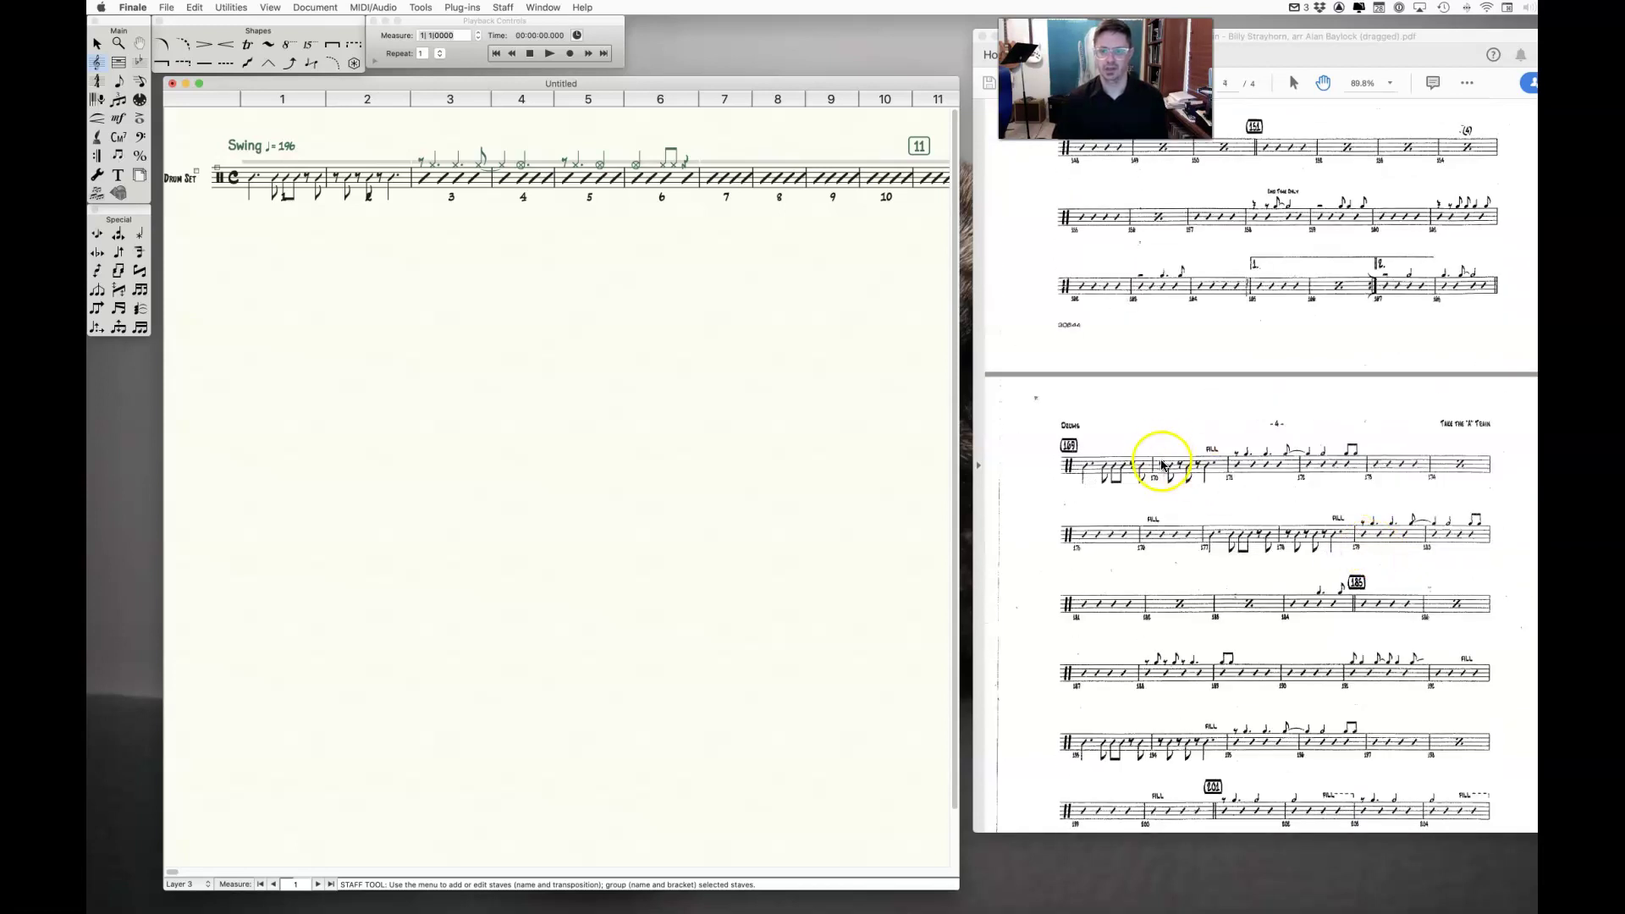
scroll(1372, 559, down, 3)
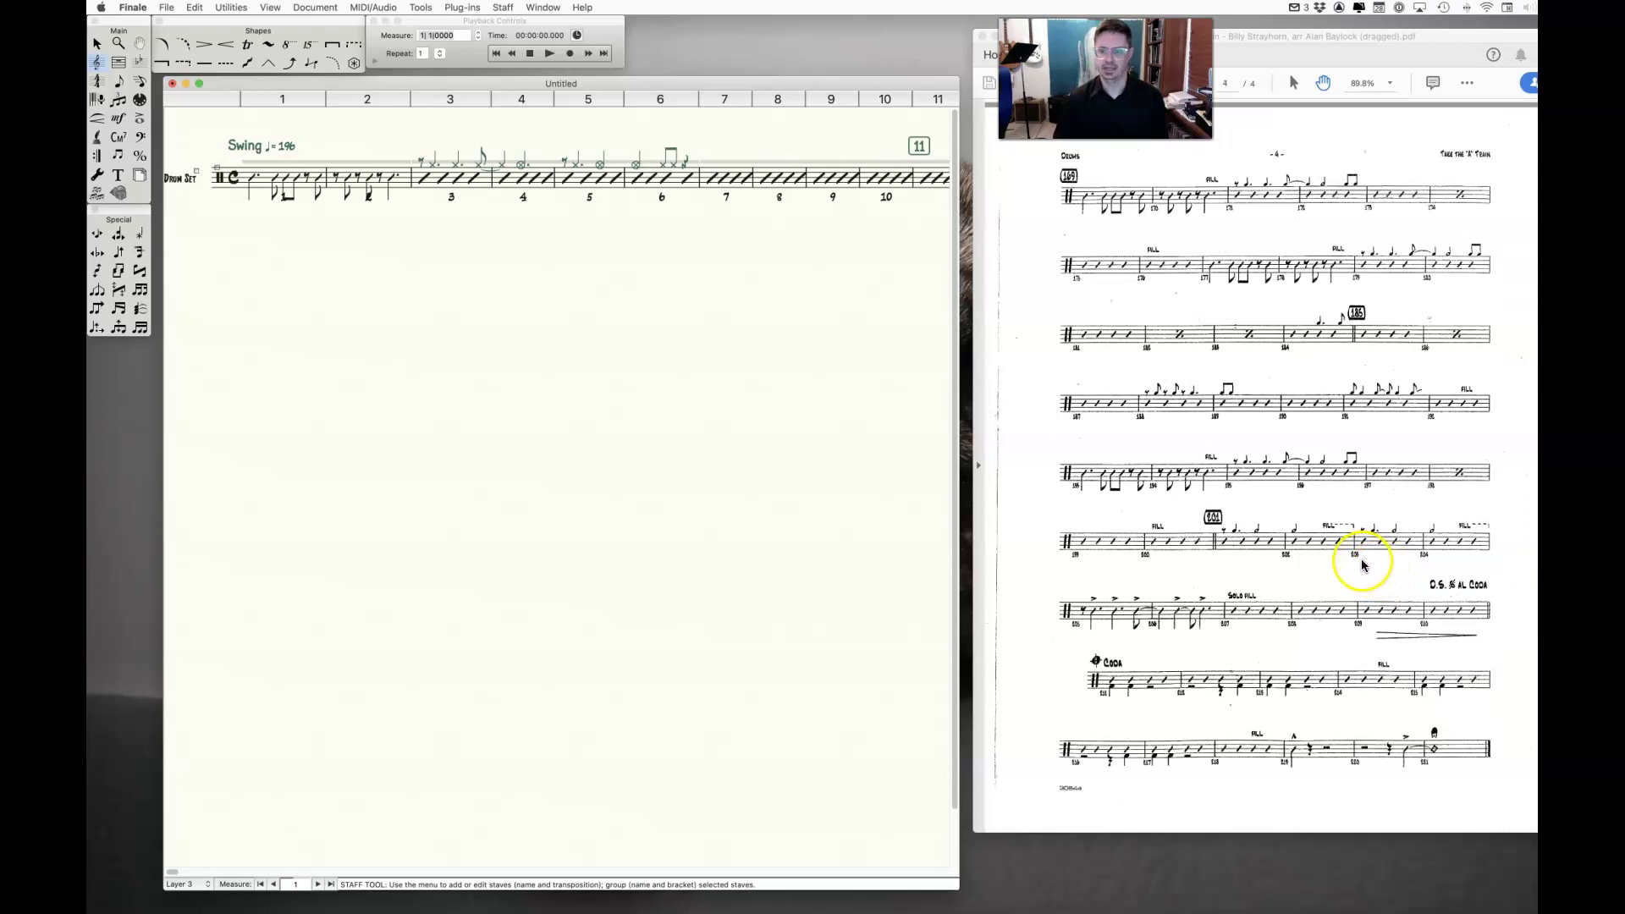